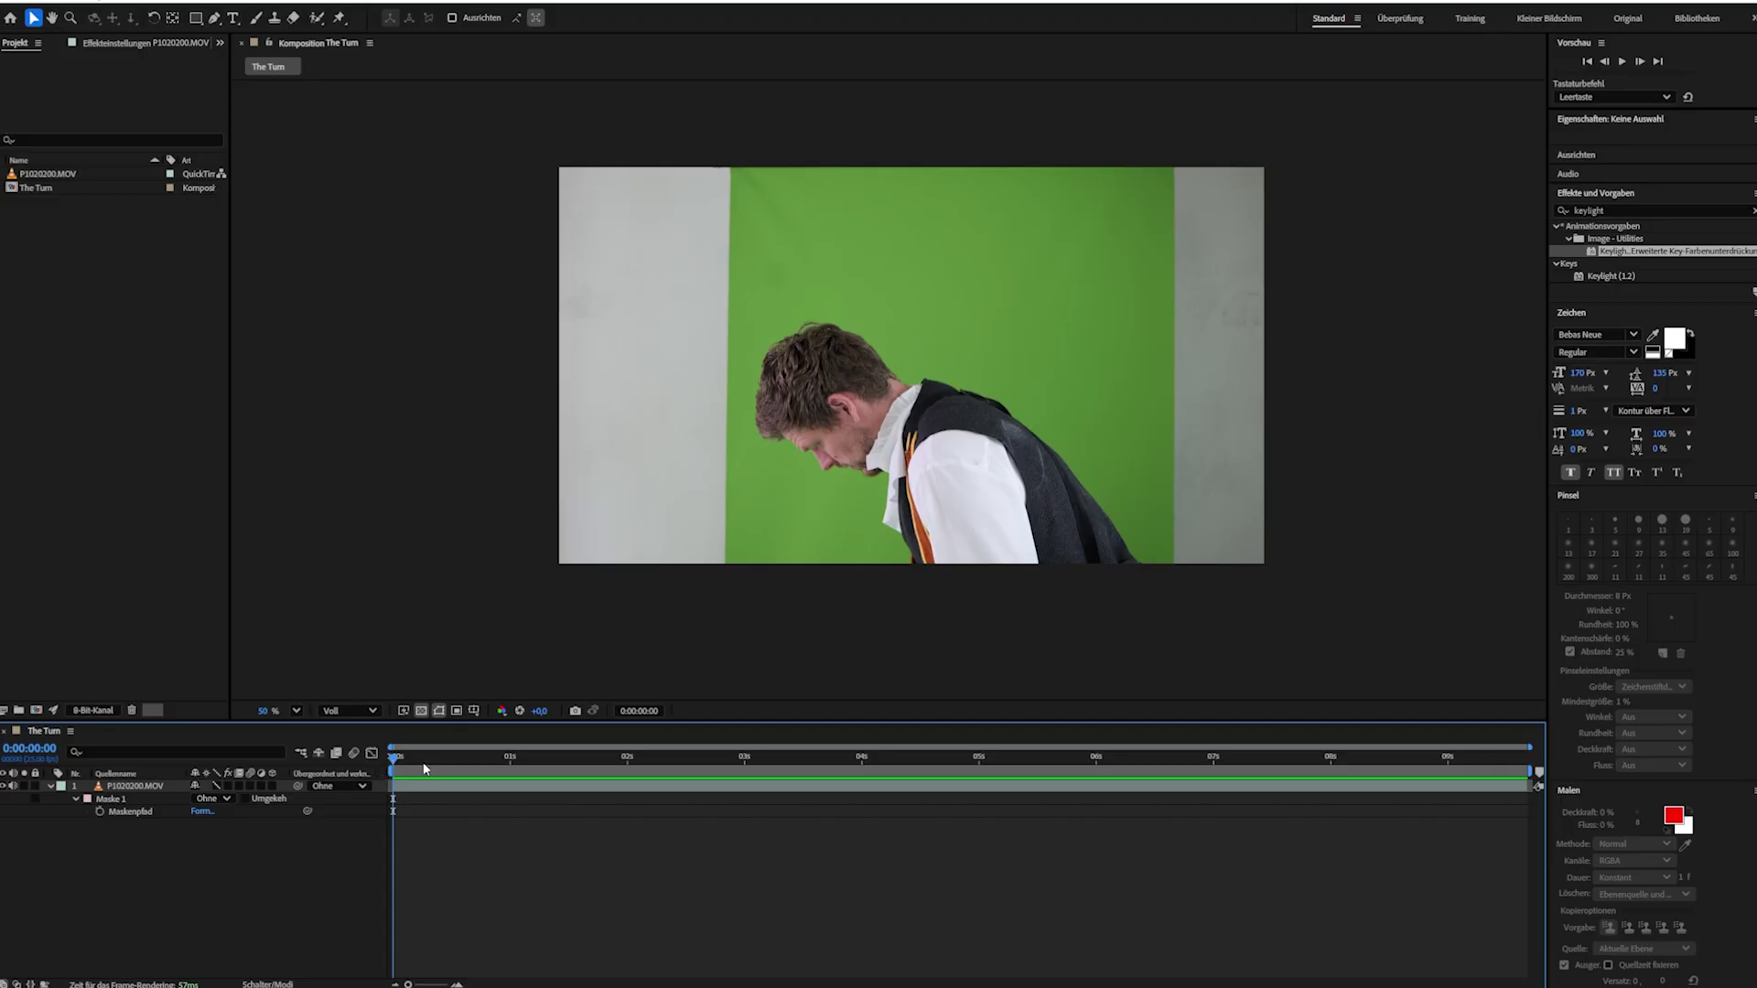
{"action": "left_click_drag", "start_coordinate": [421, 765], "coordinate": [781, 789]}
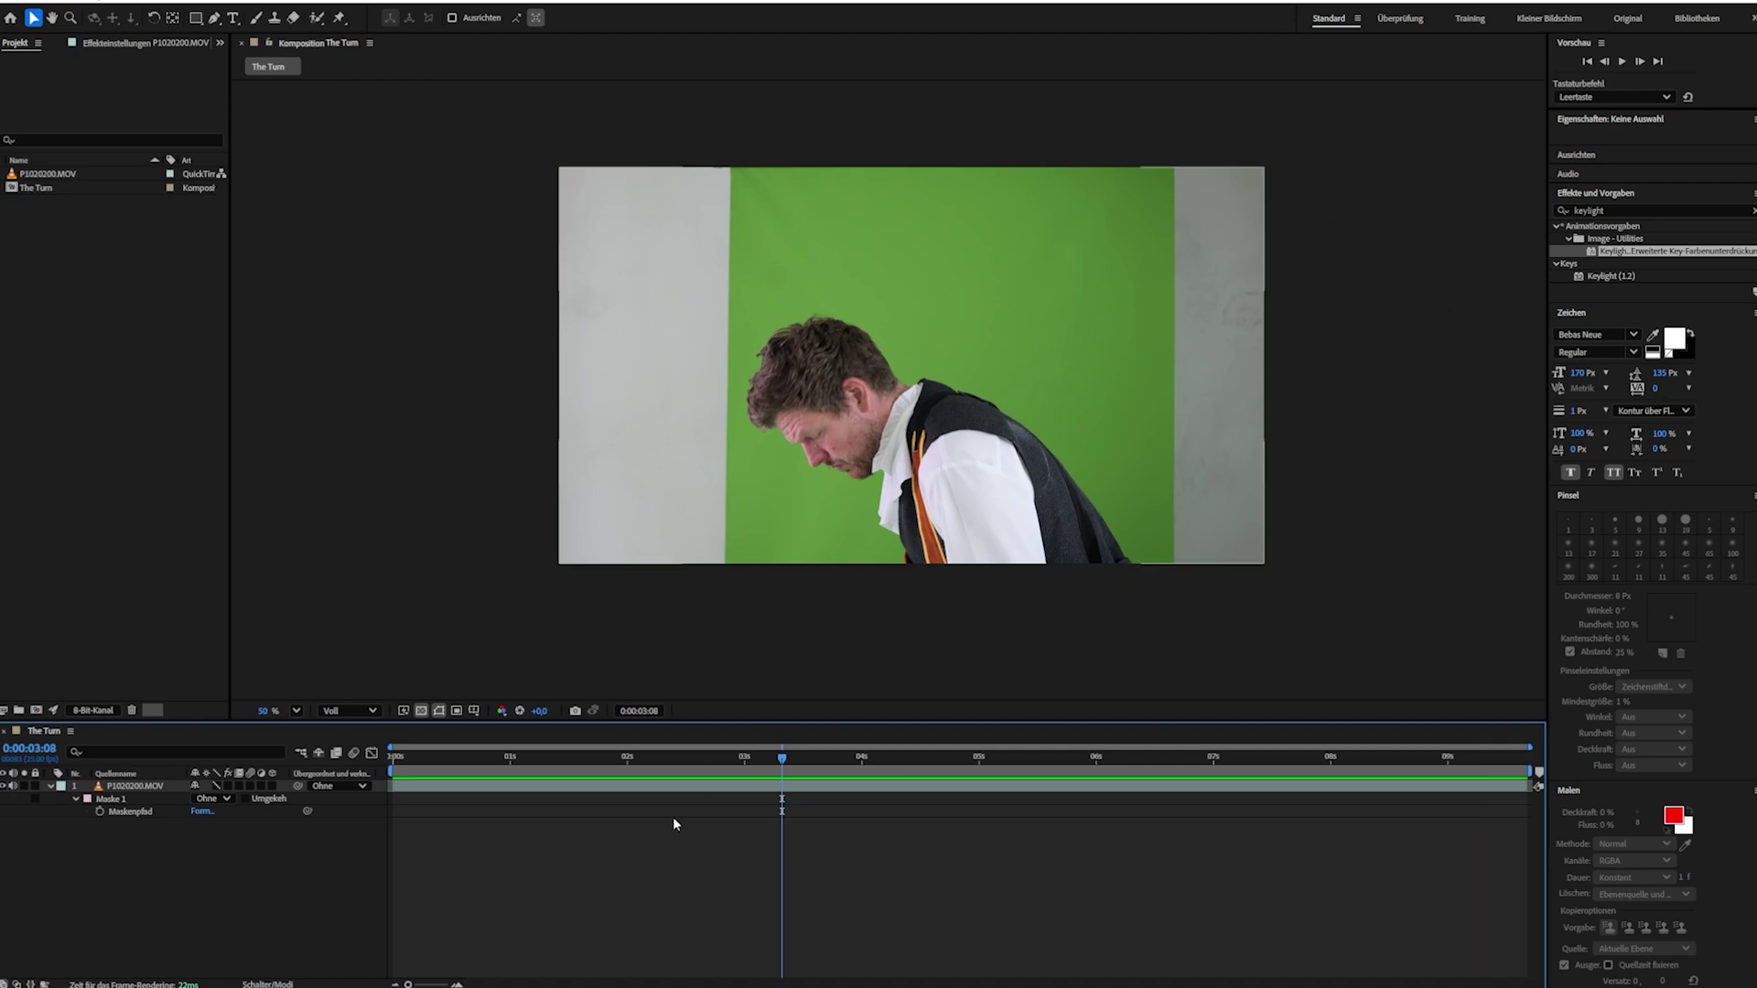
{"action": "left_click_drag", "start_coordinate": [789, 759], "coordinate": [1083, 758]}
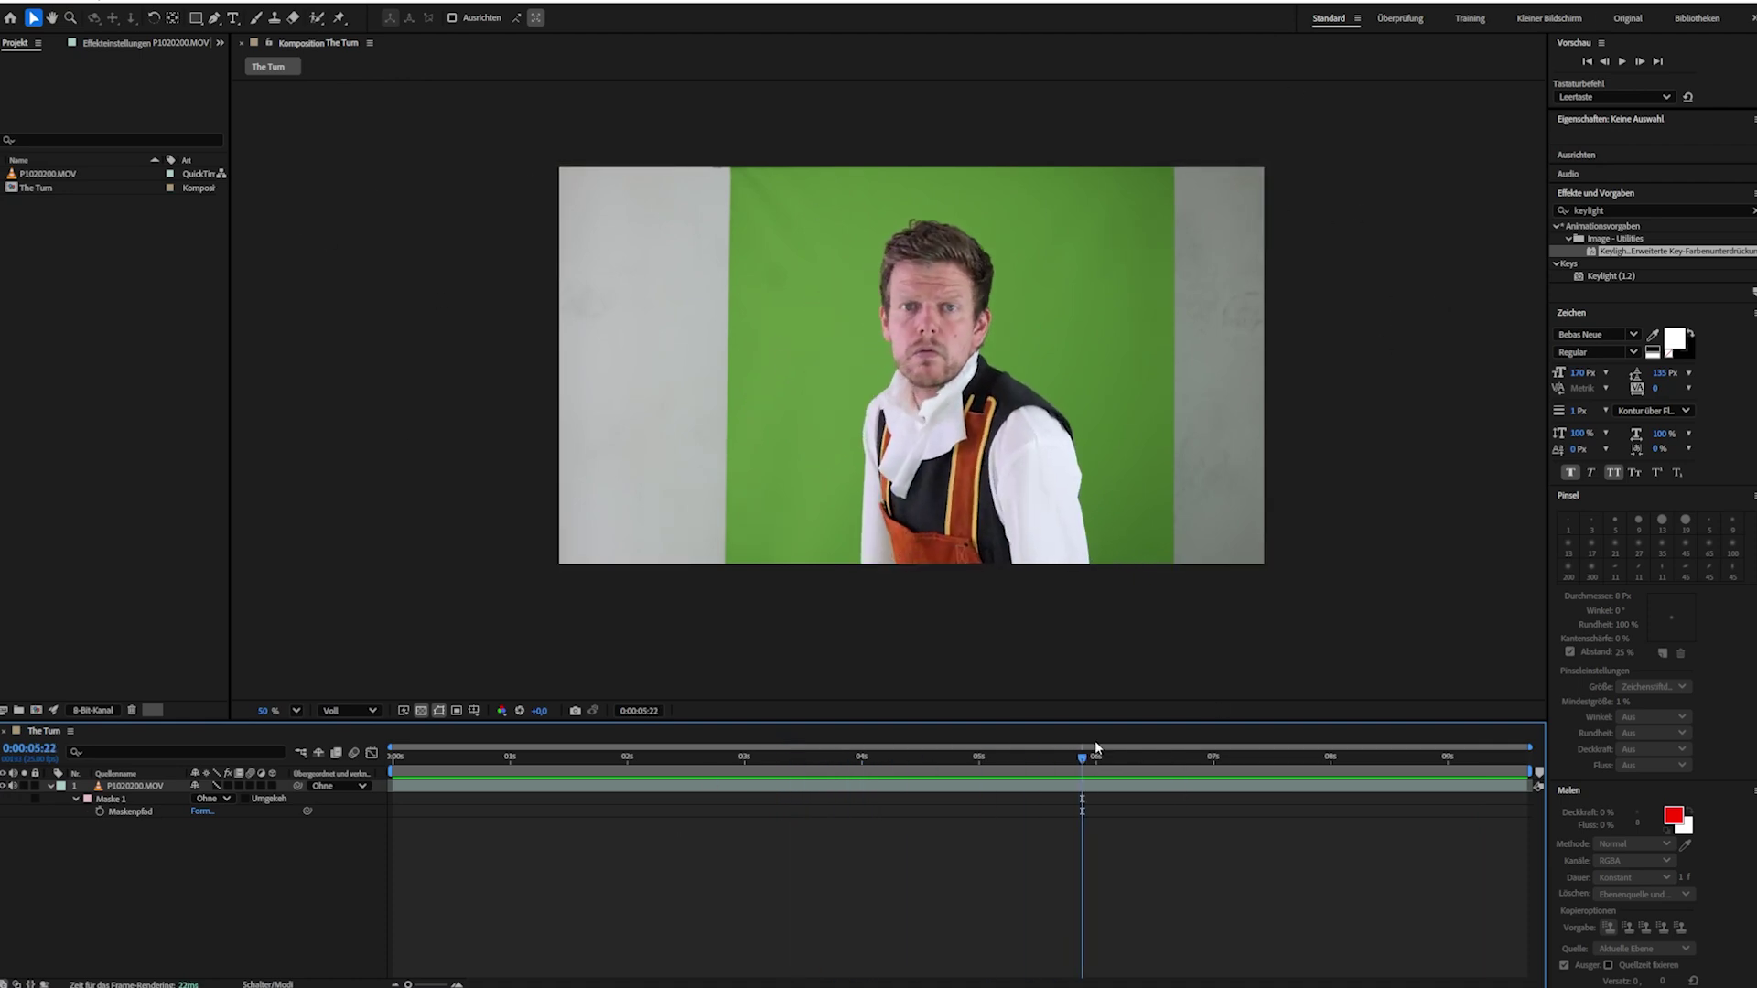
{"action": "left_click_drag", "start_coordinate": [1098, 755], "coordinate": [1202, 763]}
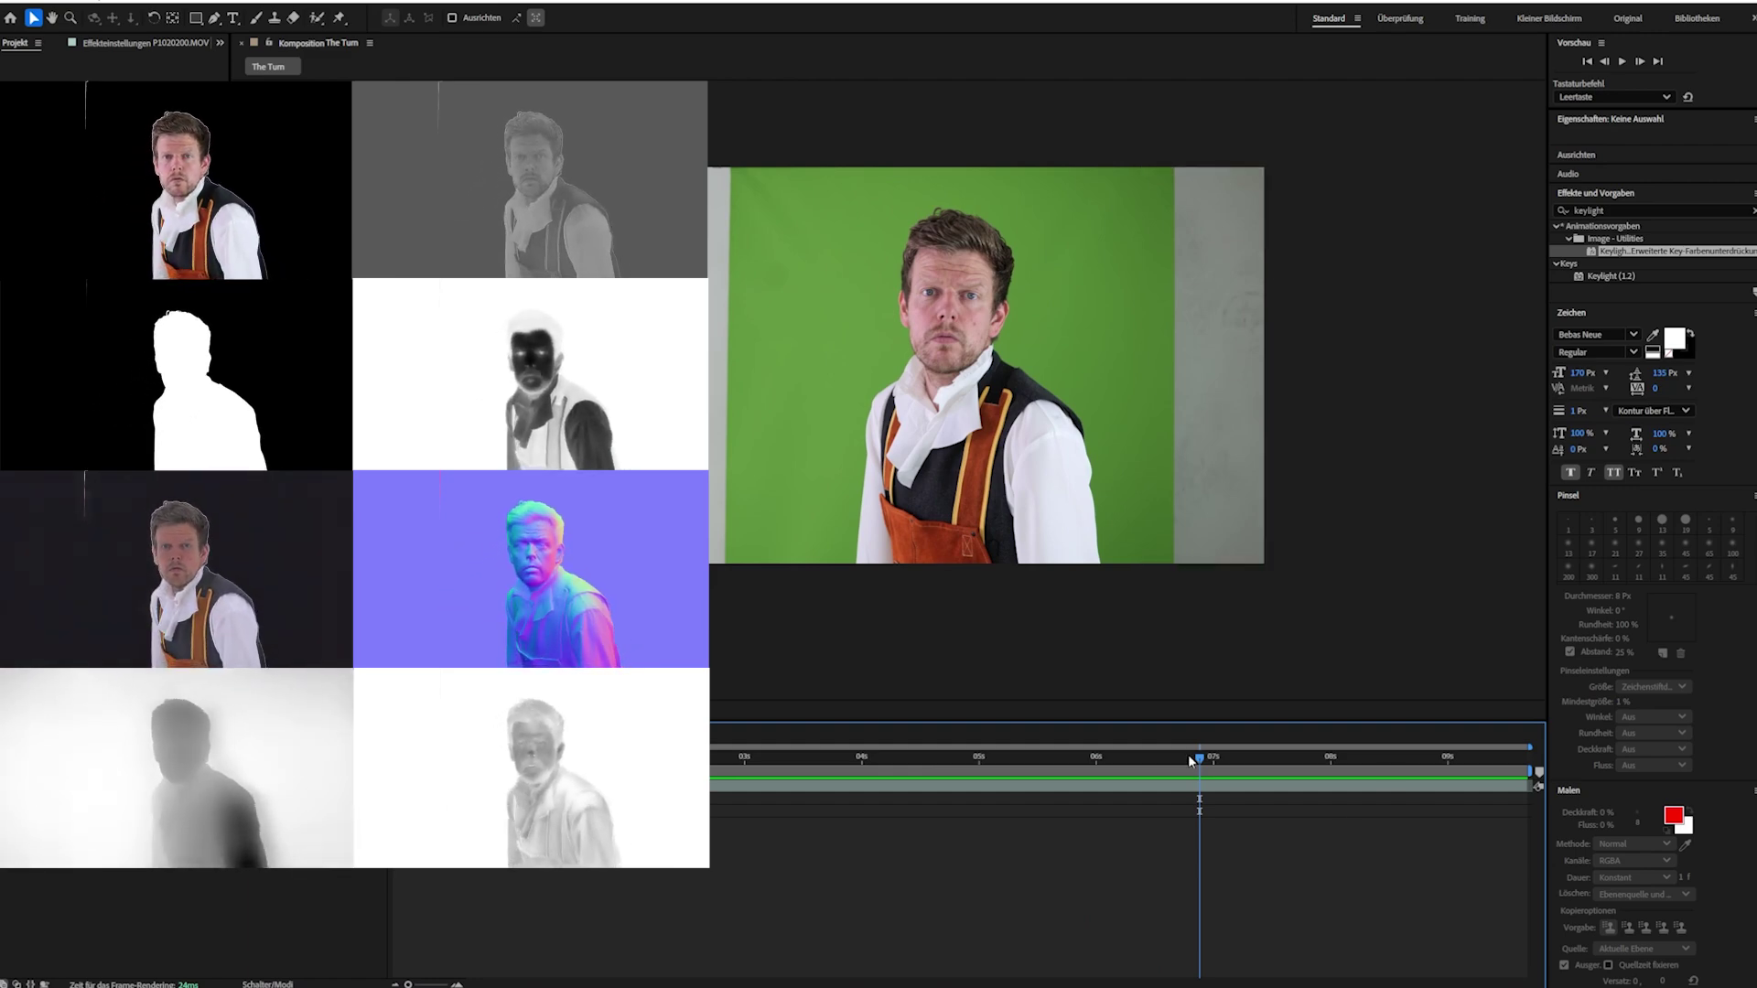
{"action": "left_click_drag", "start_coordinate": [1199, 756], "coordinate": [909, 758]}
{"action": "key", "text": "space"}
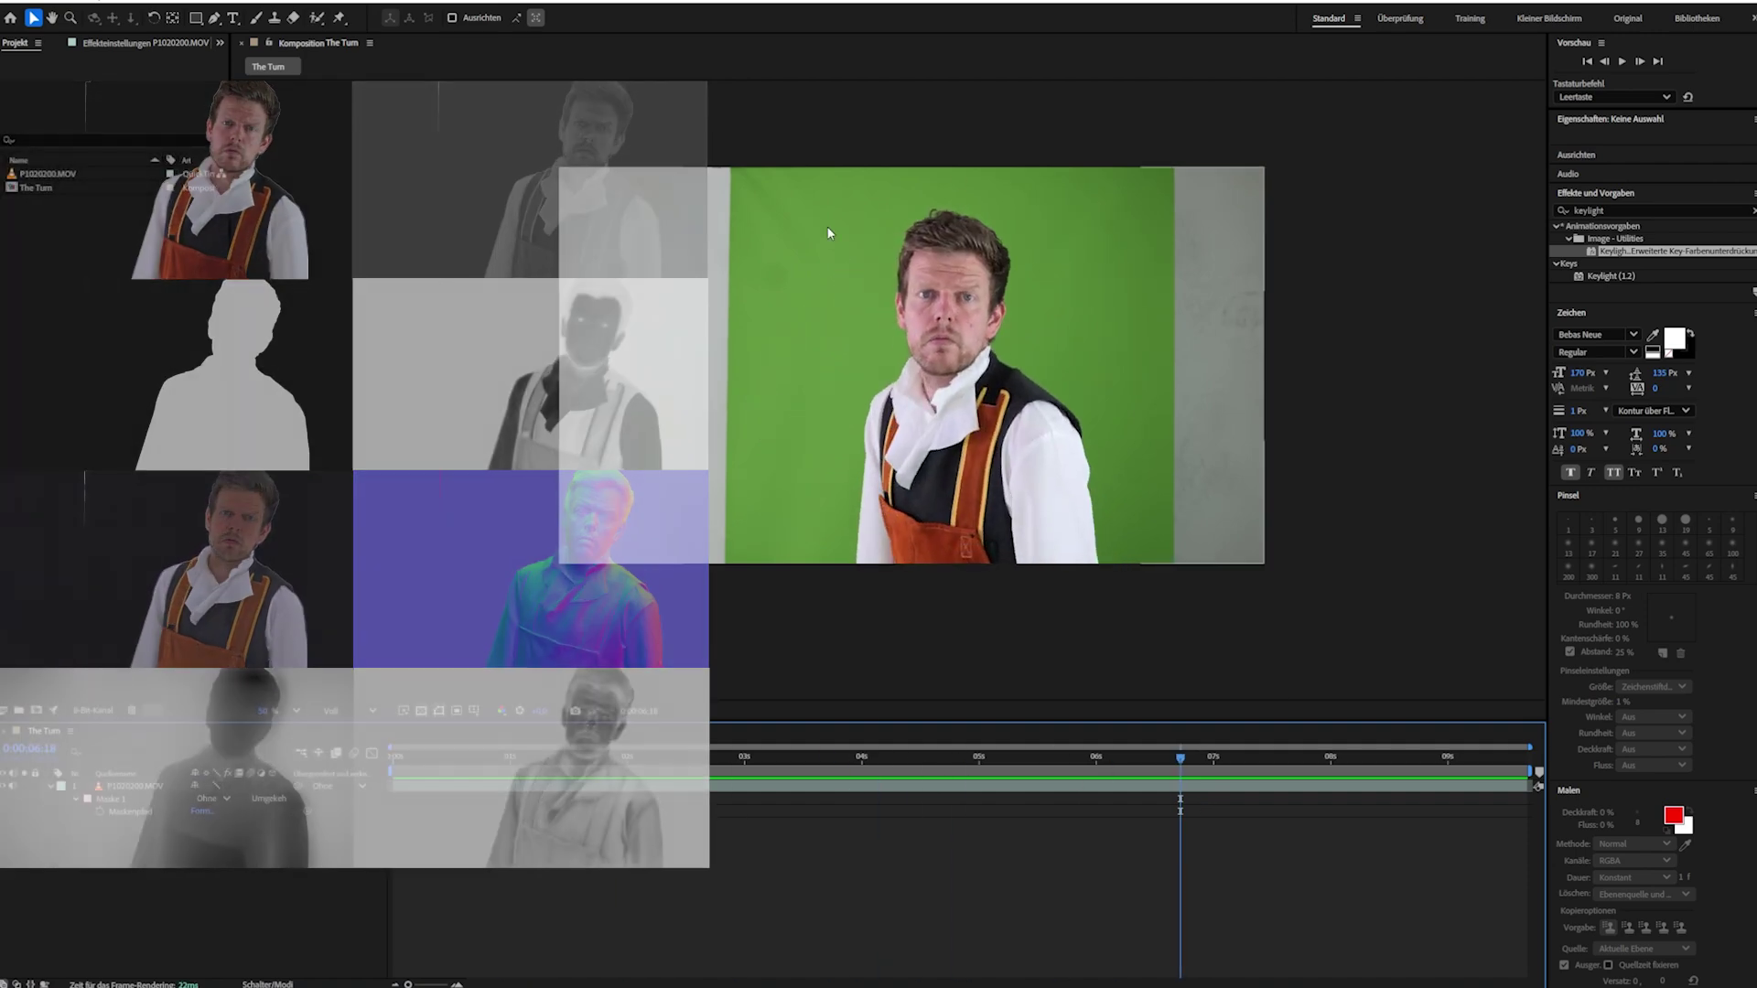
{"action": "left_click_drag", "start_coordinate": [456, 756], "coordinate": [1181, 774]}
- Set Maske 1 to Addieren and enable the Keylight effect to remove the green
{"action": "left_click", "coordinate": [224, 799]}
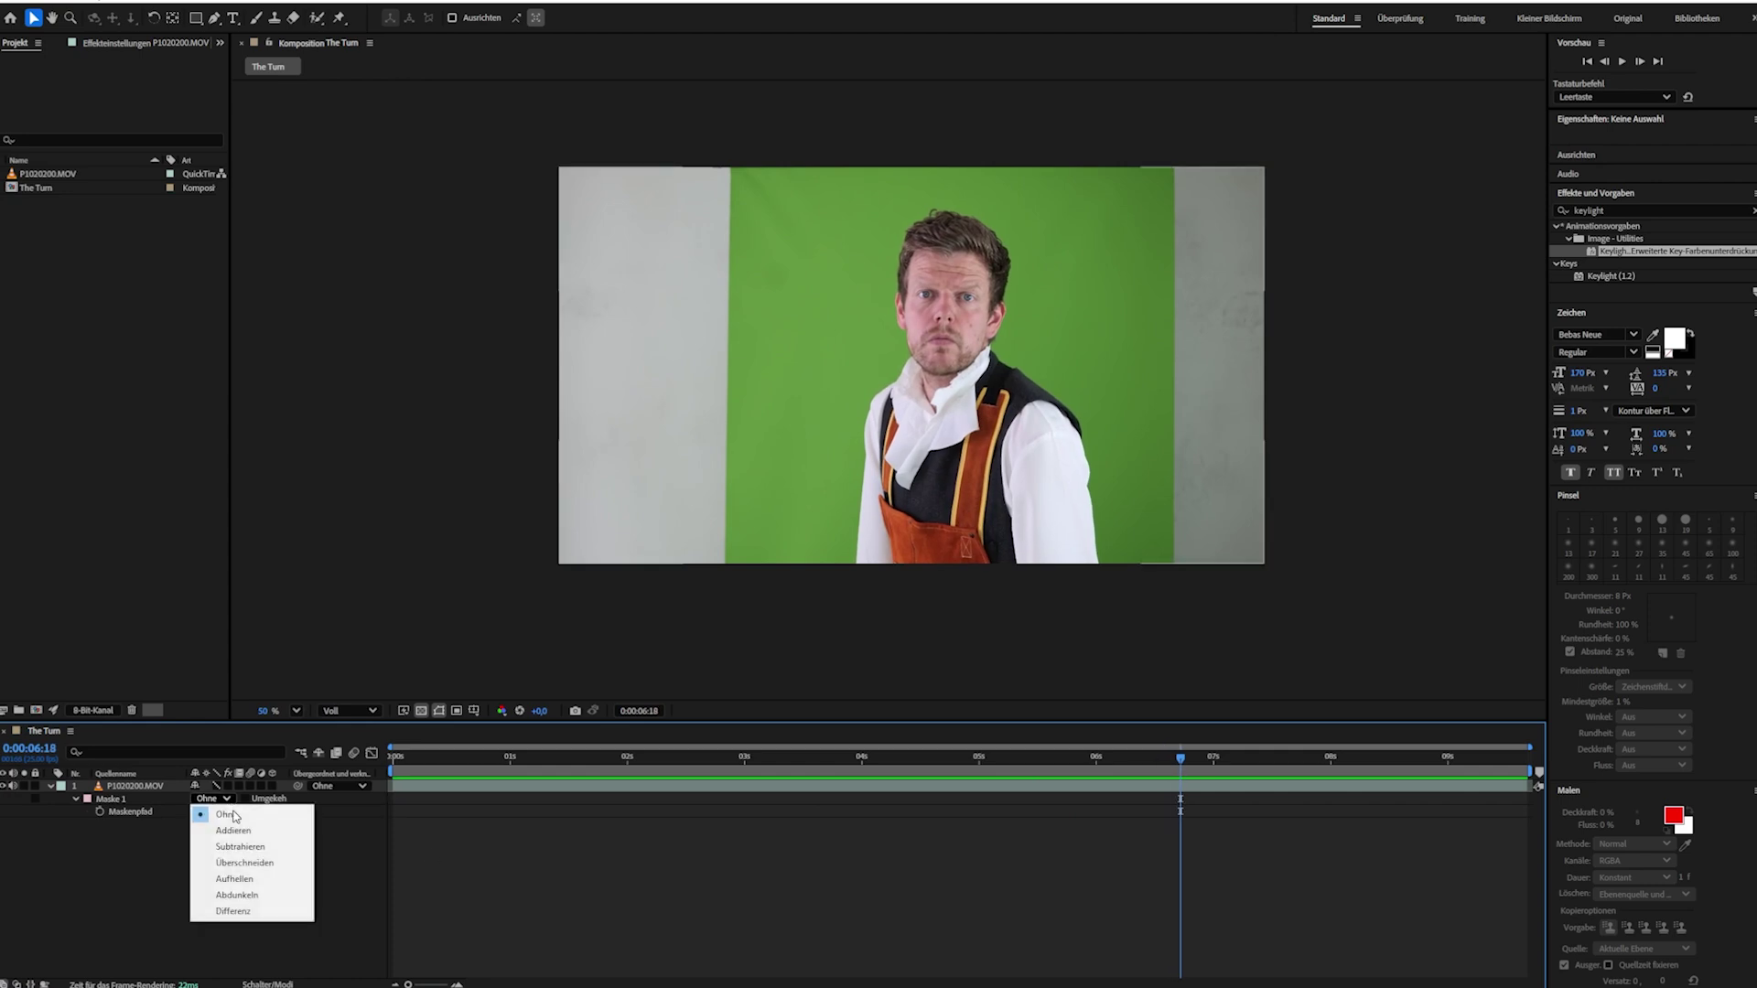
{"action": "left_click", "coordinate": [220, 825]}
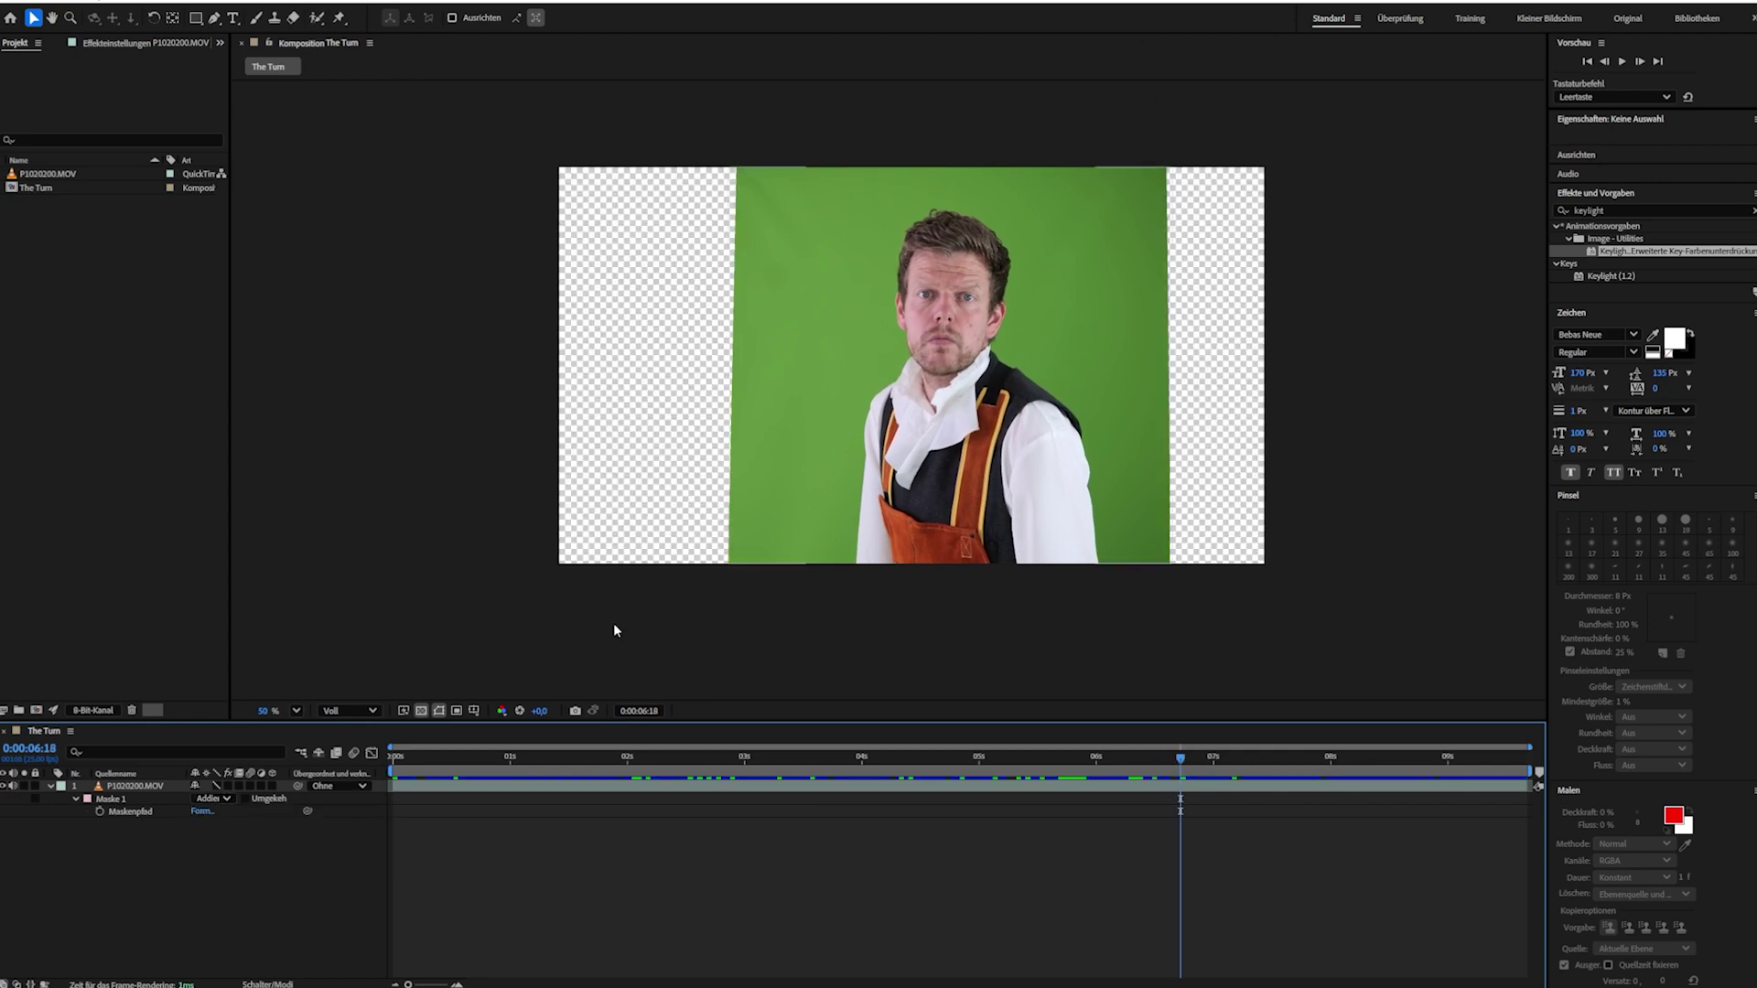
{"action": "left_click", "coordinate": [230, 786]}
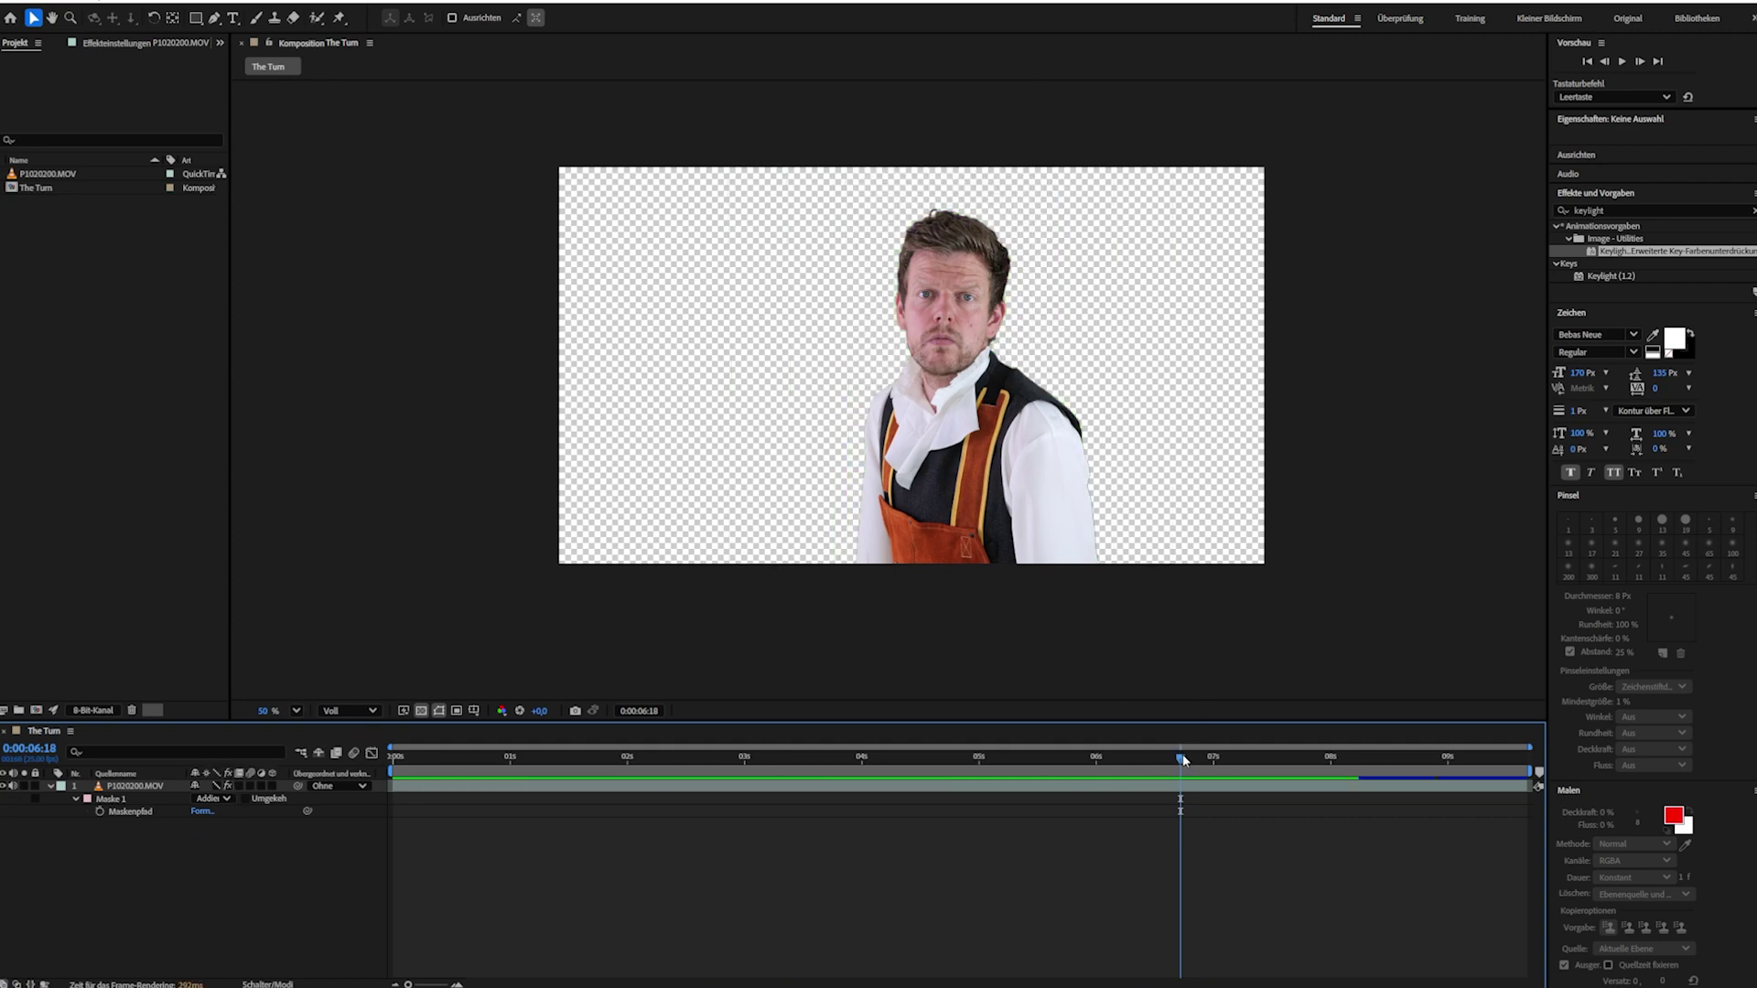
- Scrub through early, middle and late frames to check the key
{"action": "left_click_drag", "start_coordinate": [1176, 760], "coordinate": [998, 759]}
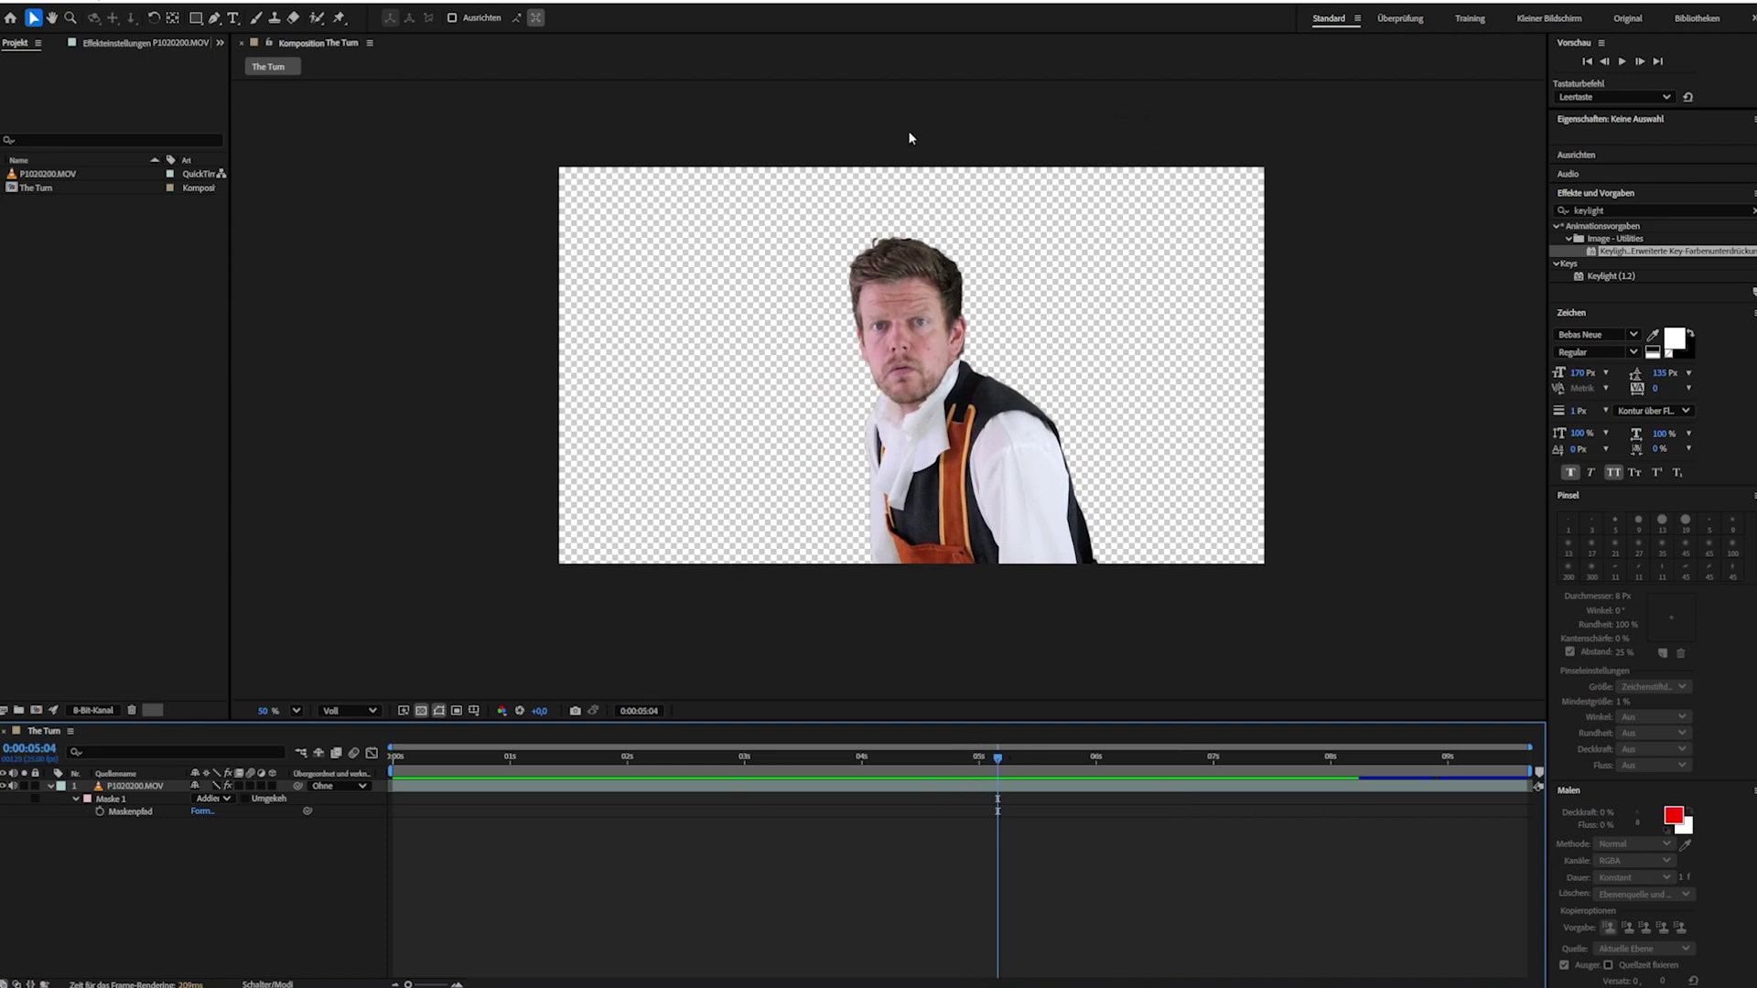
{"action": "left_click_drag", "start_coordinate": [998, 757], "coordinate": [1088, 793]}
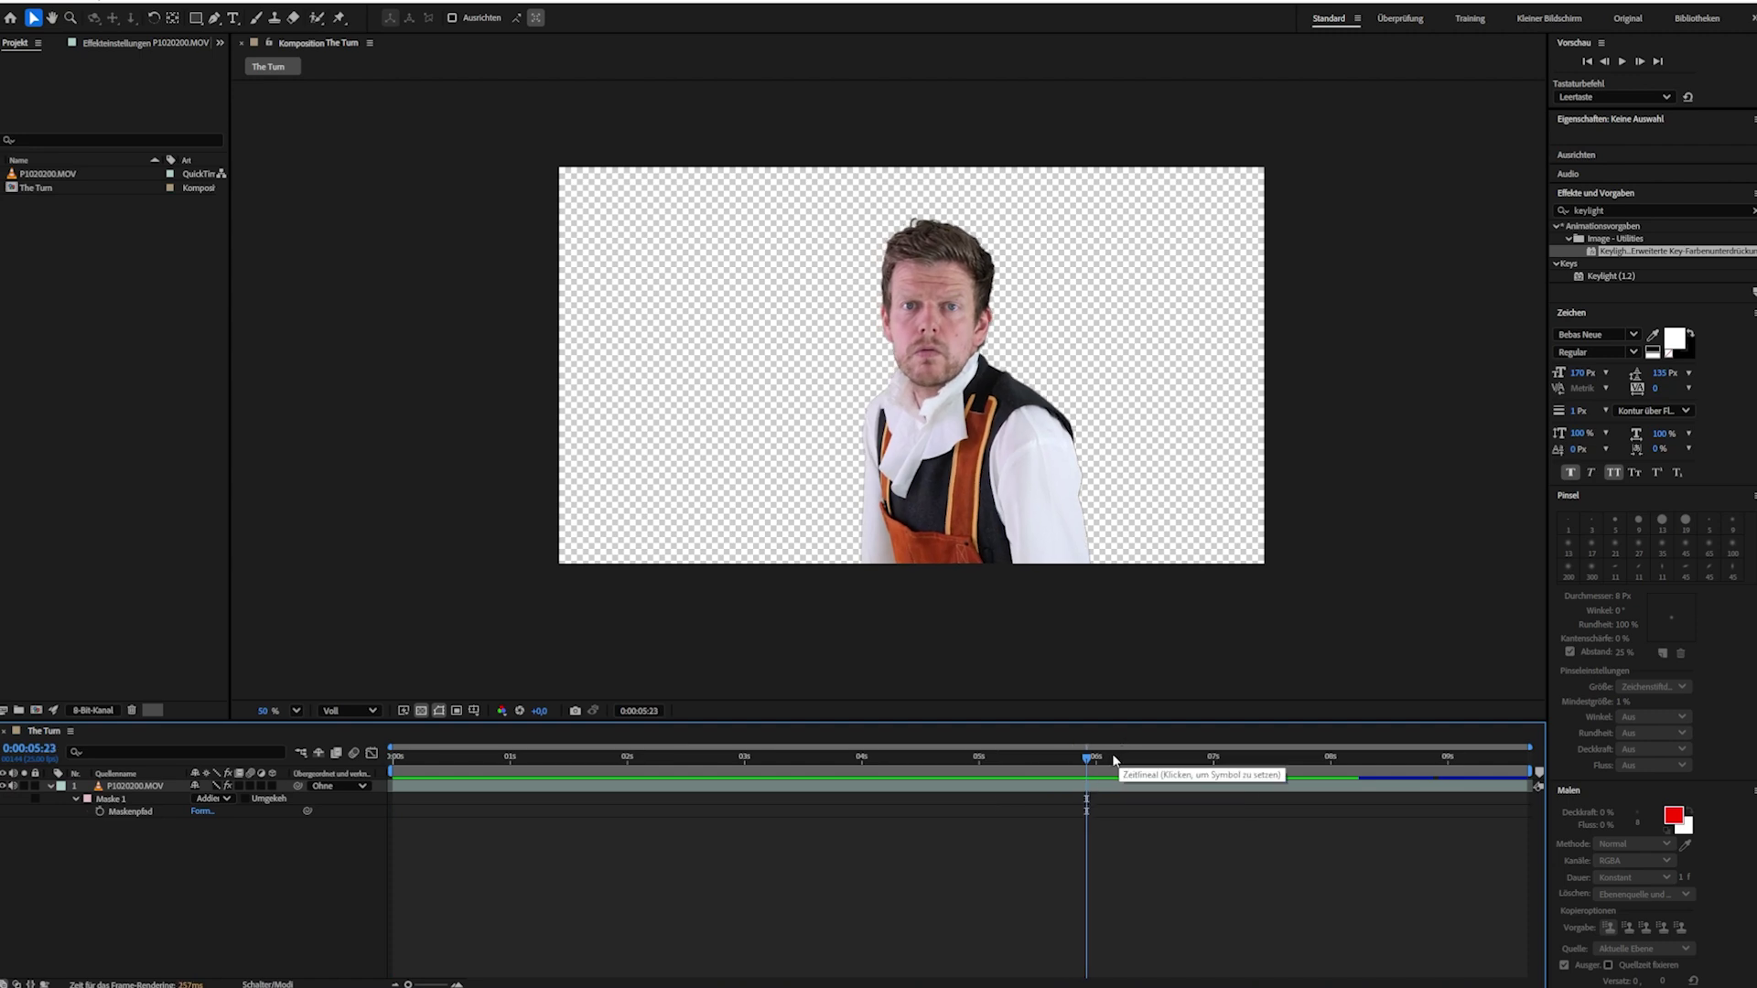
{"action": "left_click_drag", "start_coordinate": [1087, 758], "coordinate": [1199, 758]}
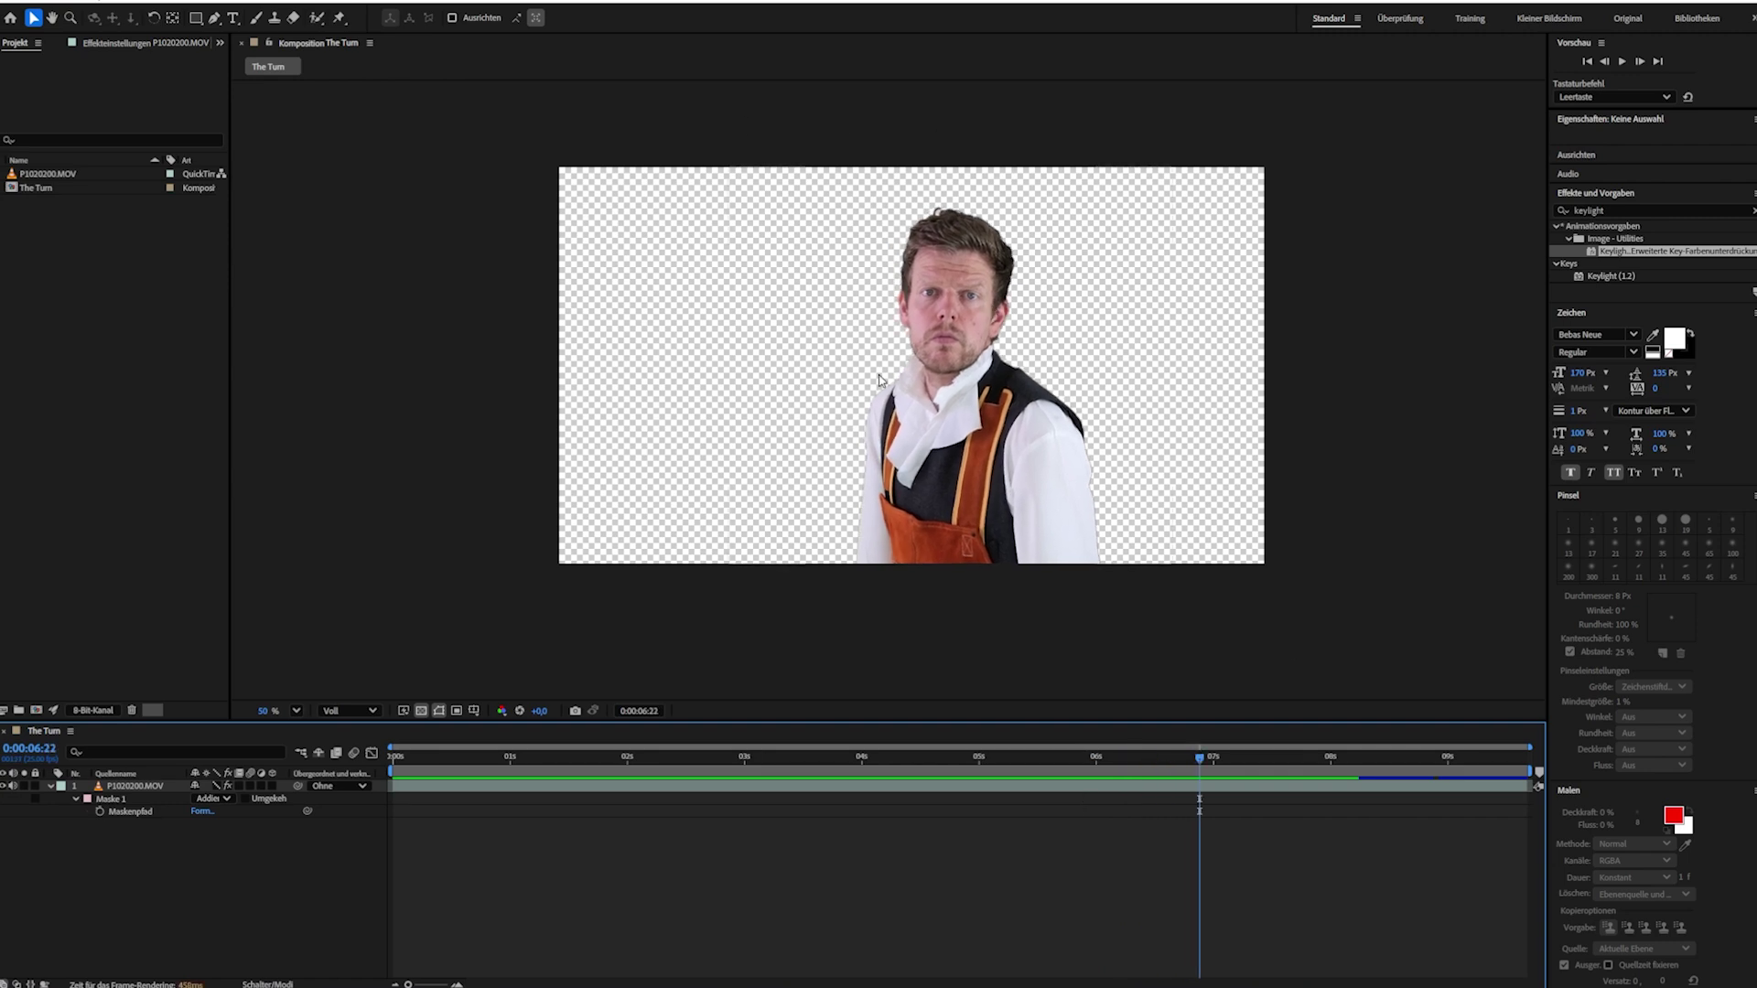
- Add The Turn to the render queue, removing the duplicate entry
{"action": "left_click", "coordinate": [116, 4]}
{"action": "left_click", "coordinate": [202, 127]}
{"action": "key", "text": "Delete"}
- Render The Turn as a PNG mit Alpha sequence into a Desktop folder
{"action": "left_click", "coordinate": [178, 821]}
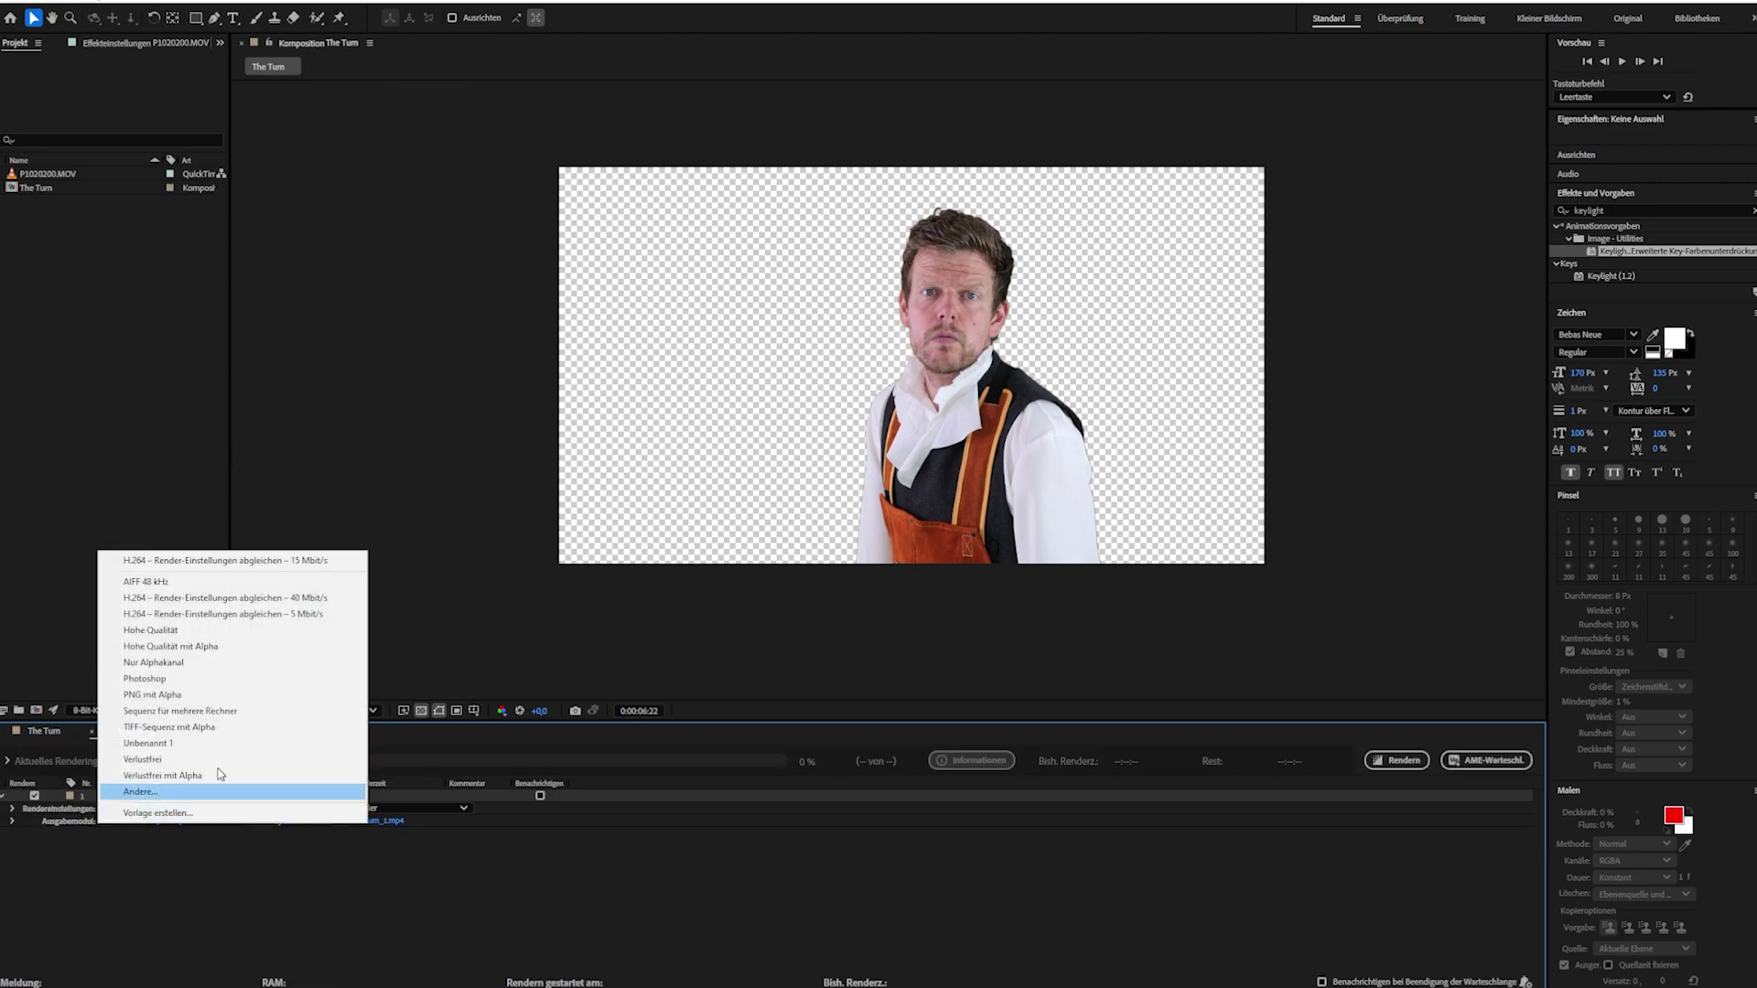
{"action": "left_click", "coordinate": [152, 696]}
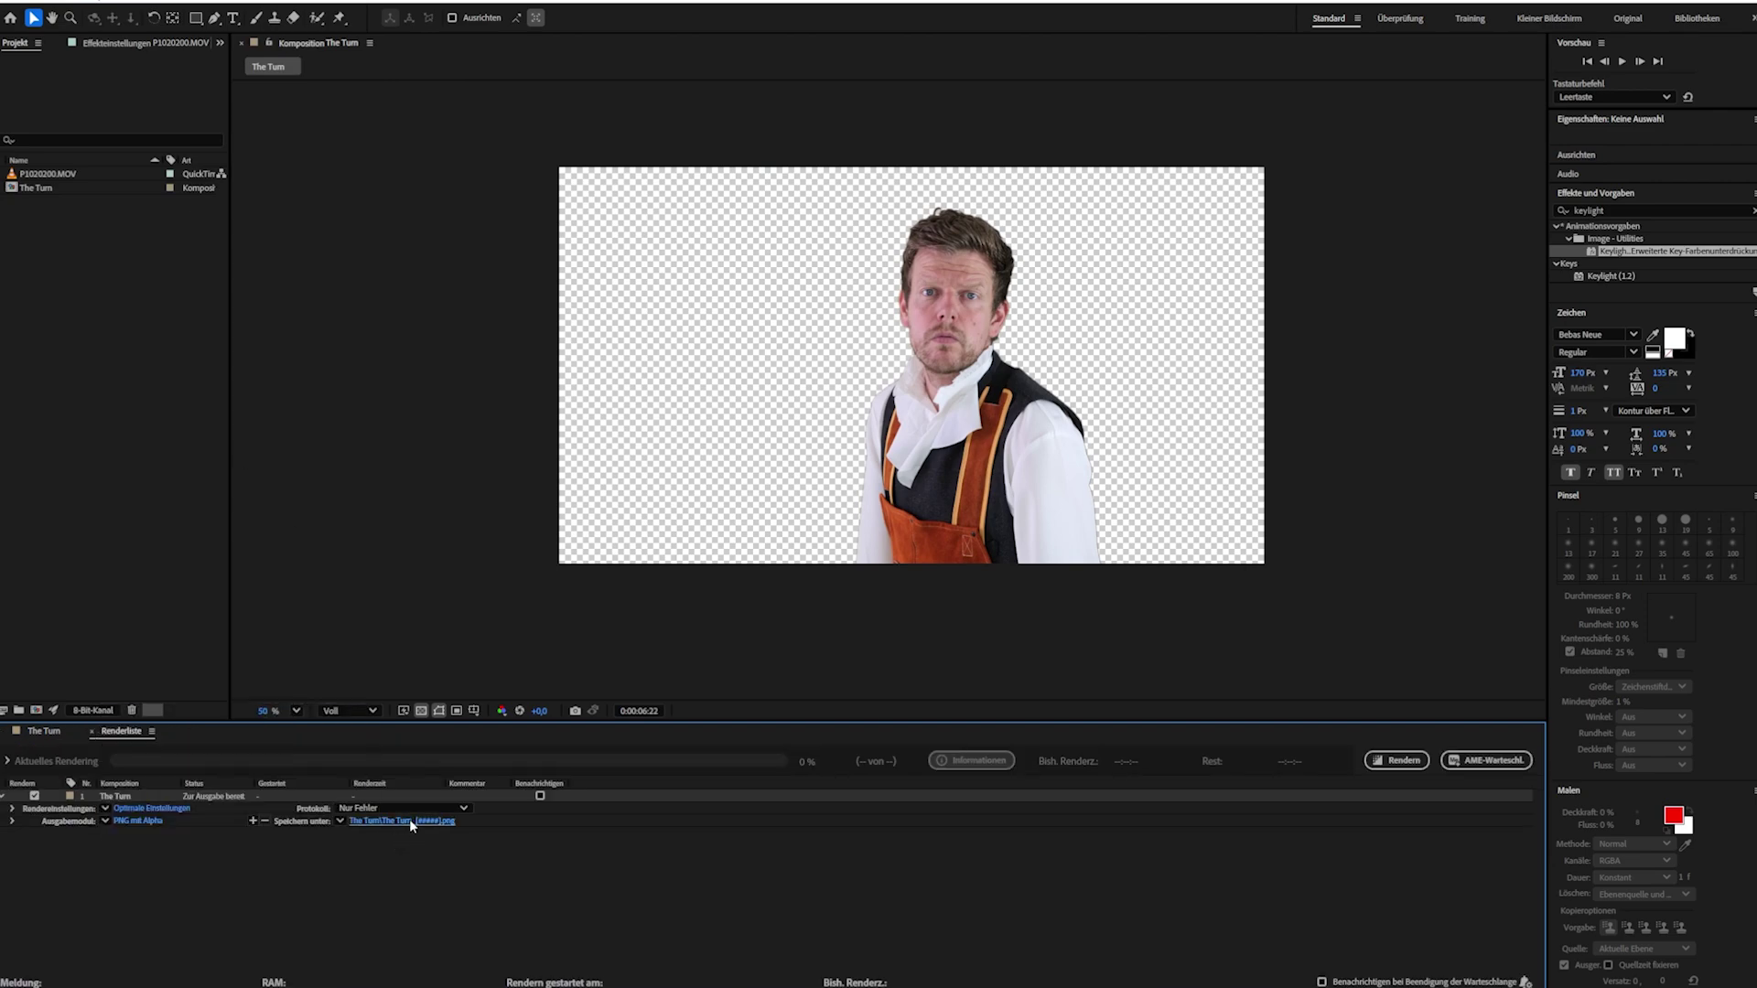
{"action": "left_click", "coordinate": [406, 819]}
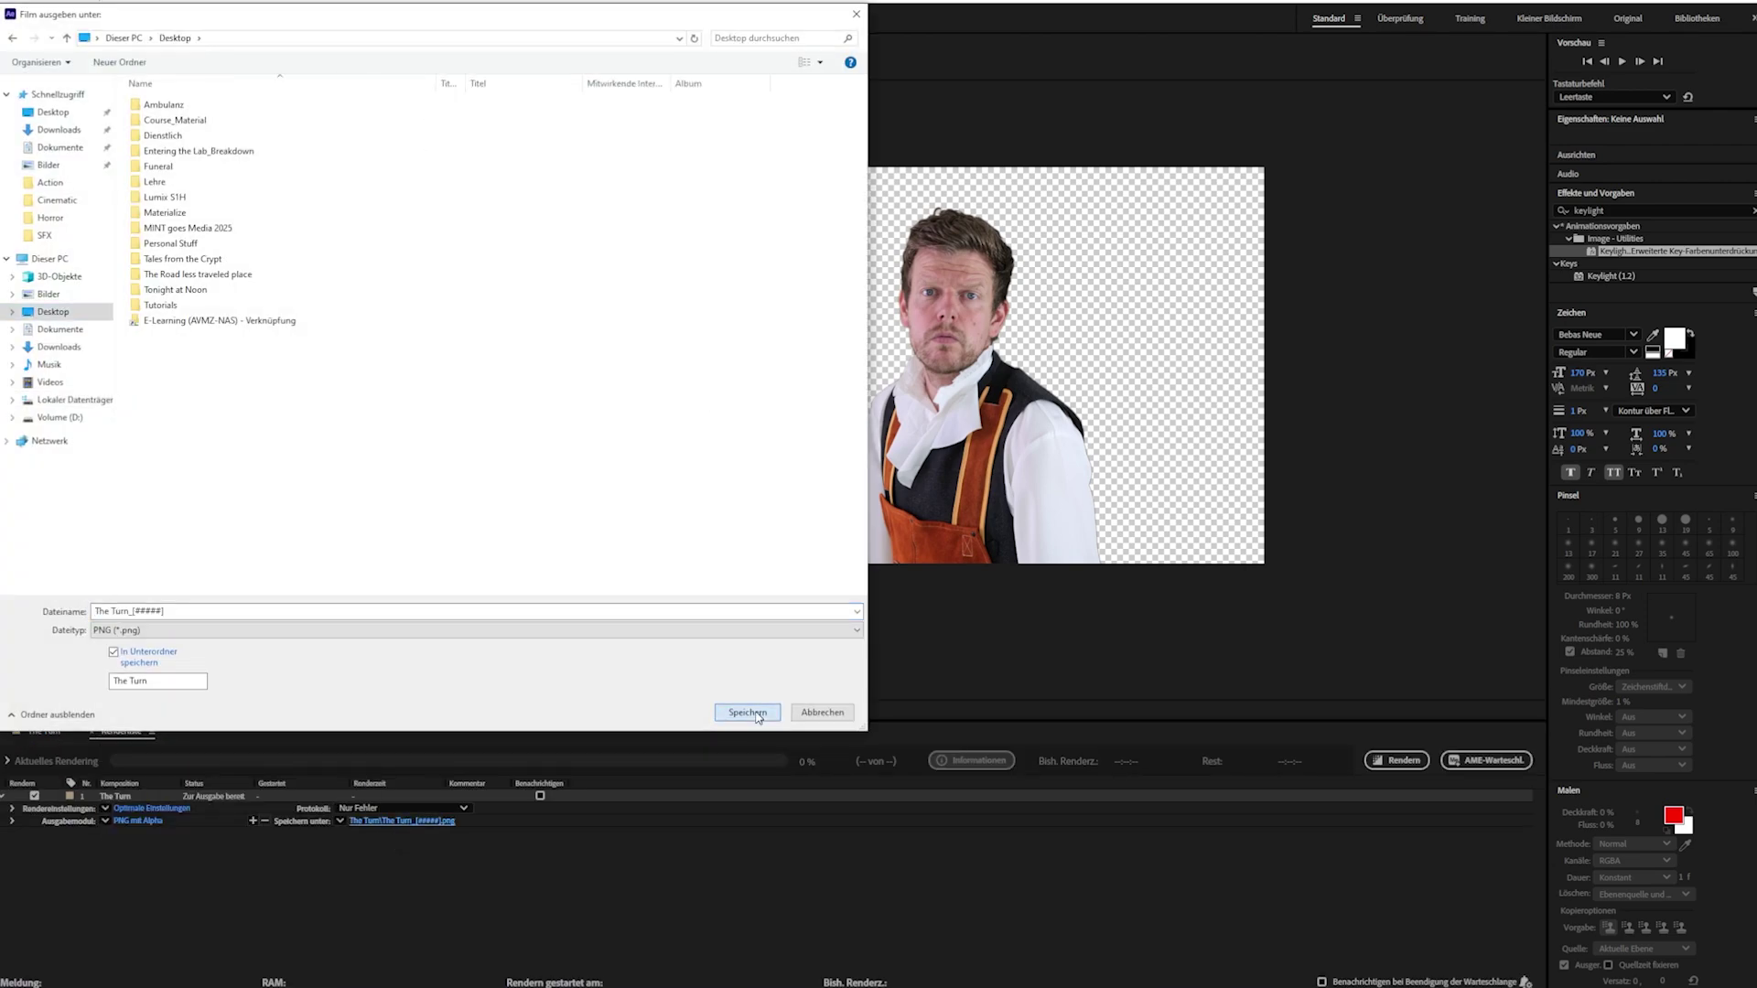
{"action": "left_click", "coordinate": [748, 718]}
{"action": "left_click", "coordinate": [1397, 760]}
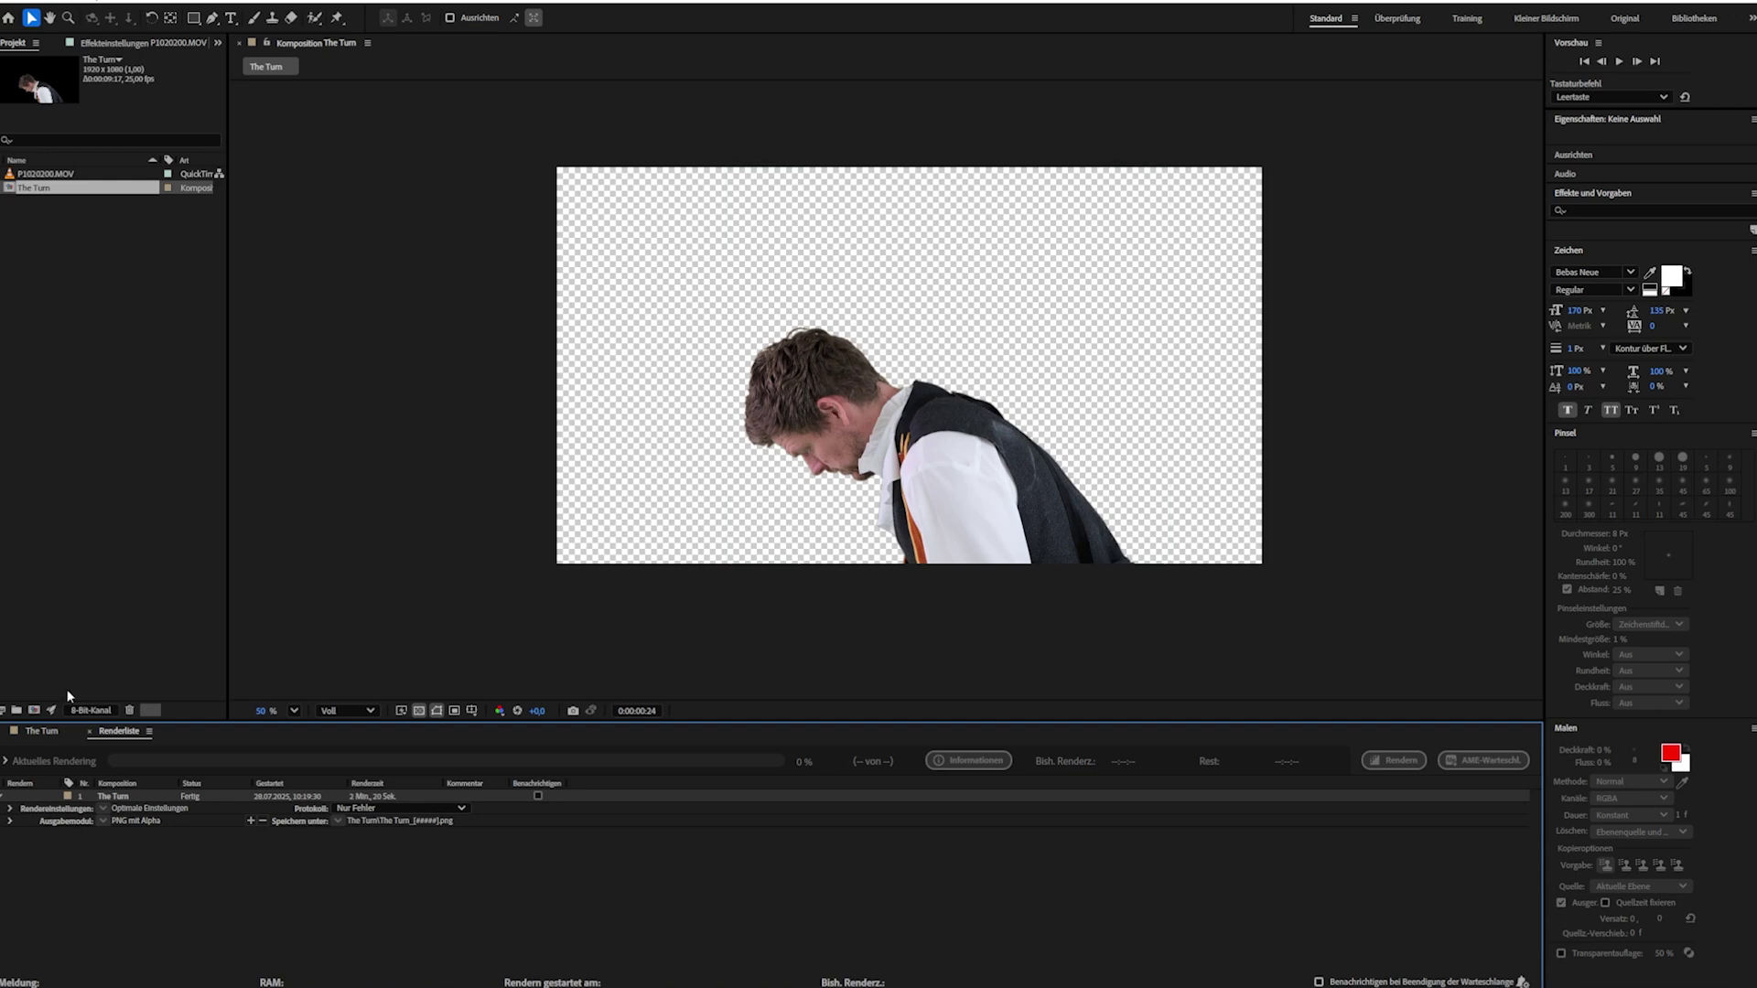
- In The Turn timeline, scrub to a front-facing frame and preview the keyed man against black
{"action": "left_click", "coordinate": [42, 731]}
{"action": "left_click_drag", "start_coordinate": [502, 765], "coordinate": [1089, 765]}
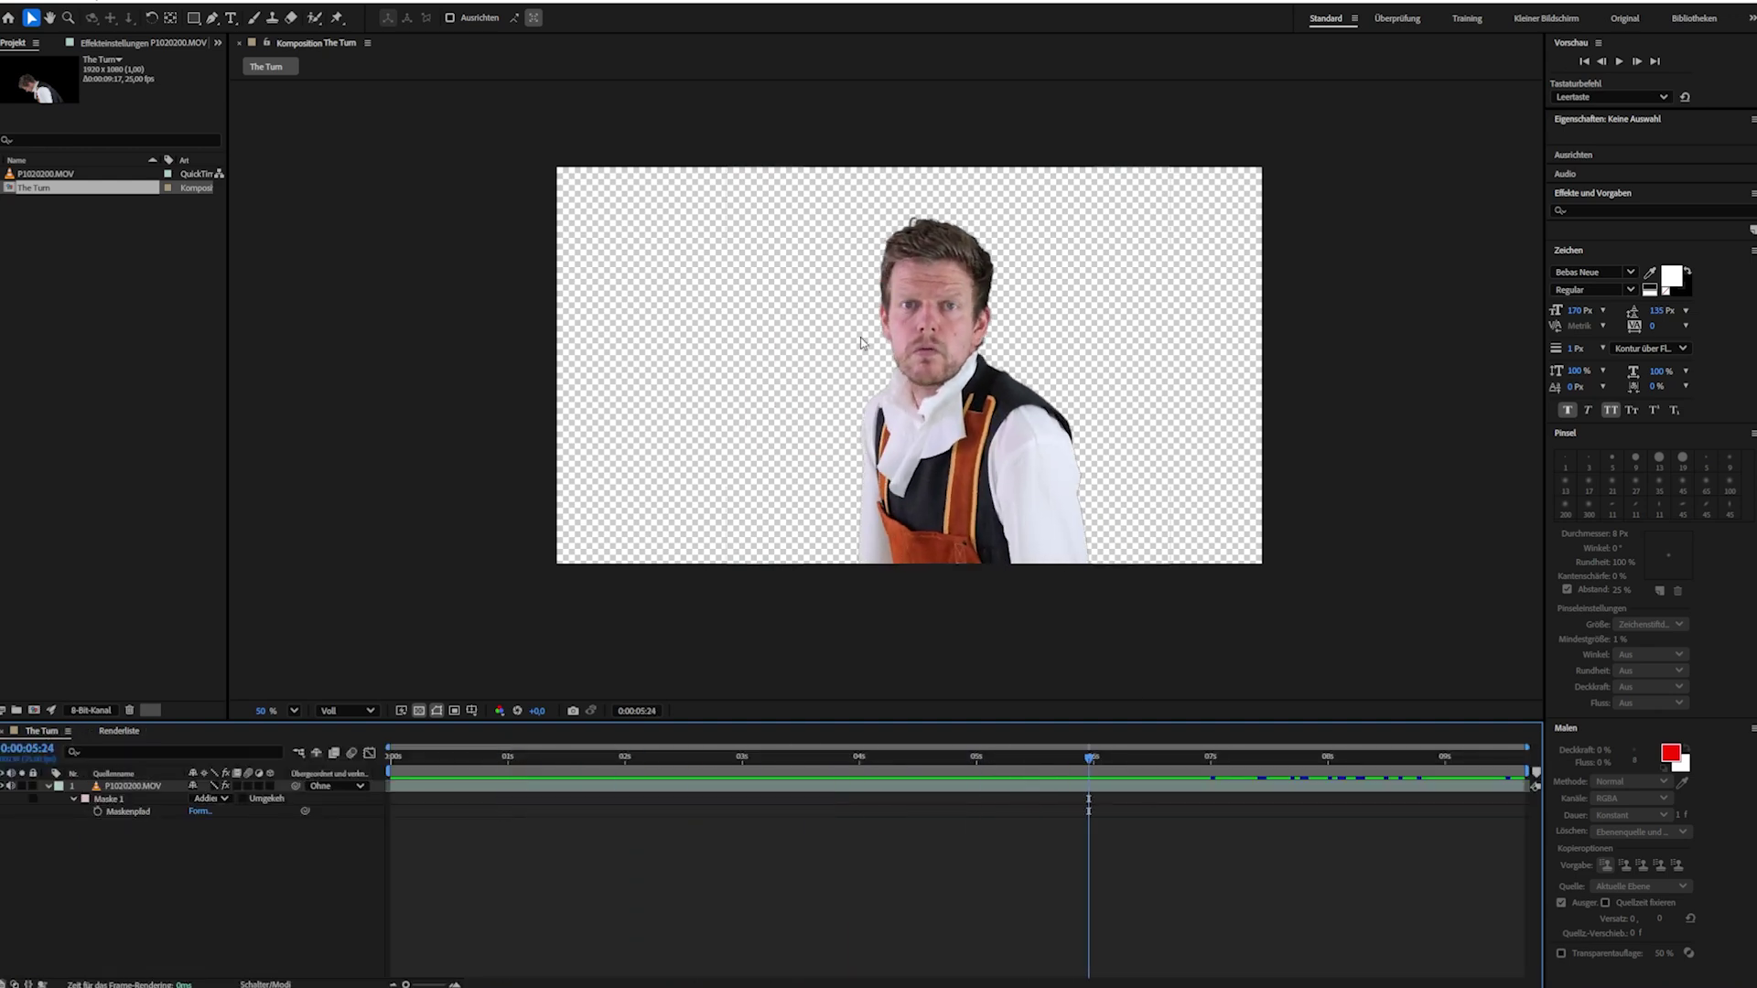
{"action": "left_click", "coordinate": [418, 711]}
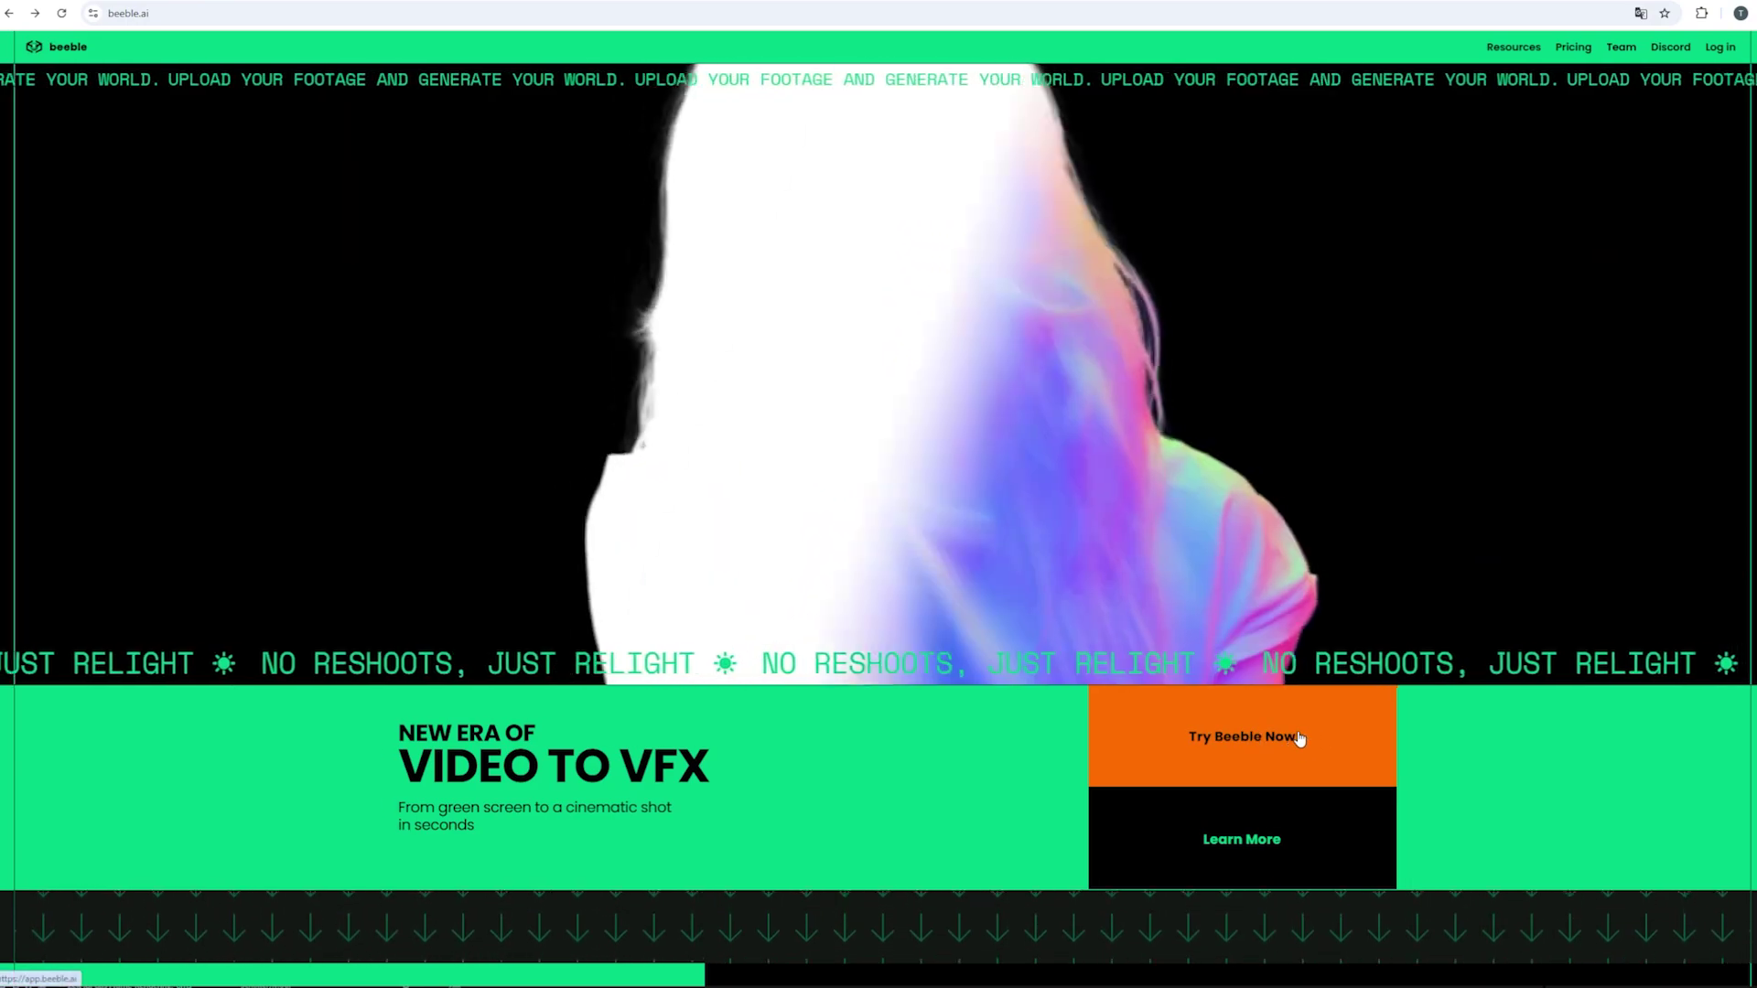
- Click Try Beeble Now to open the Beeble web app
{"action": "left_click", "coordinate": [1296, 737]}
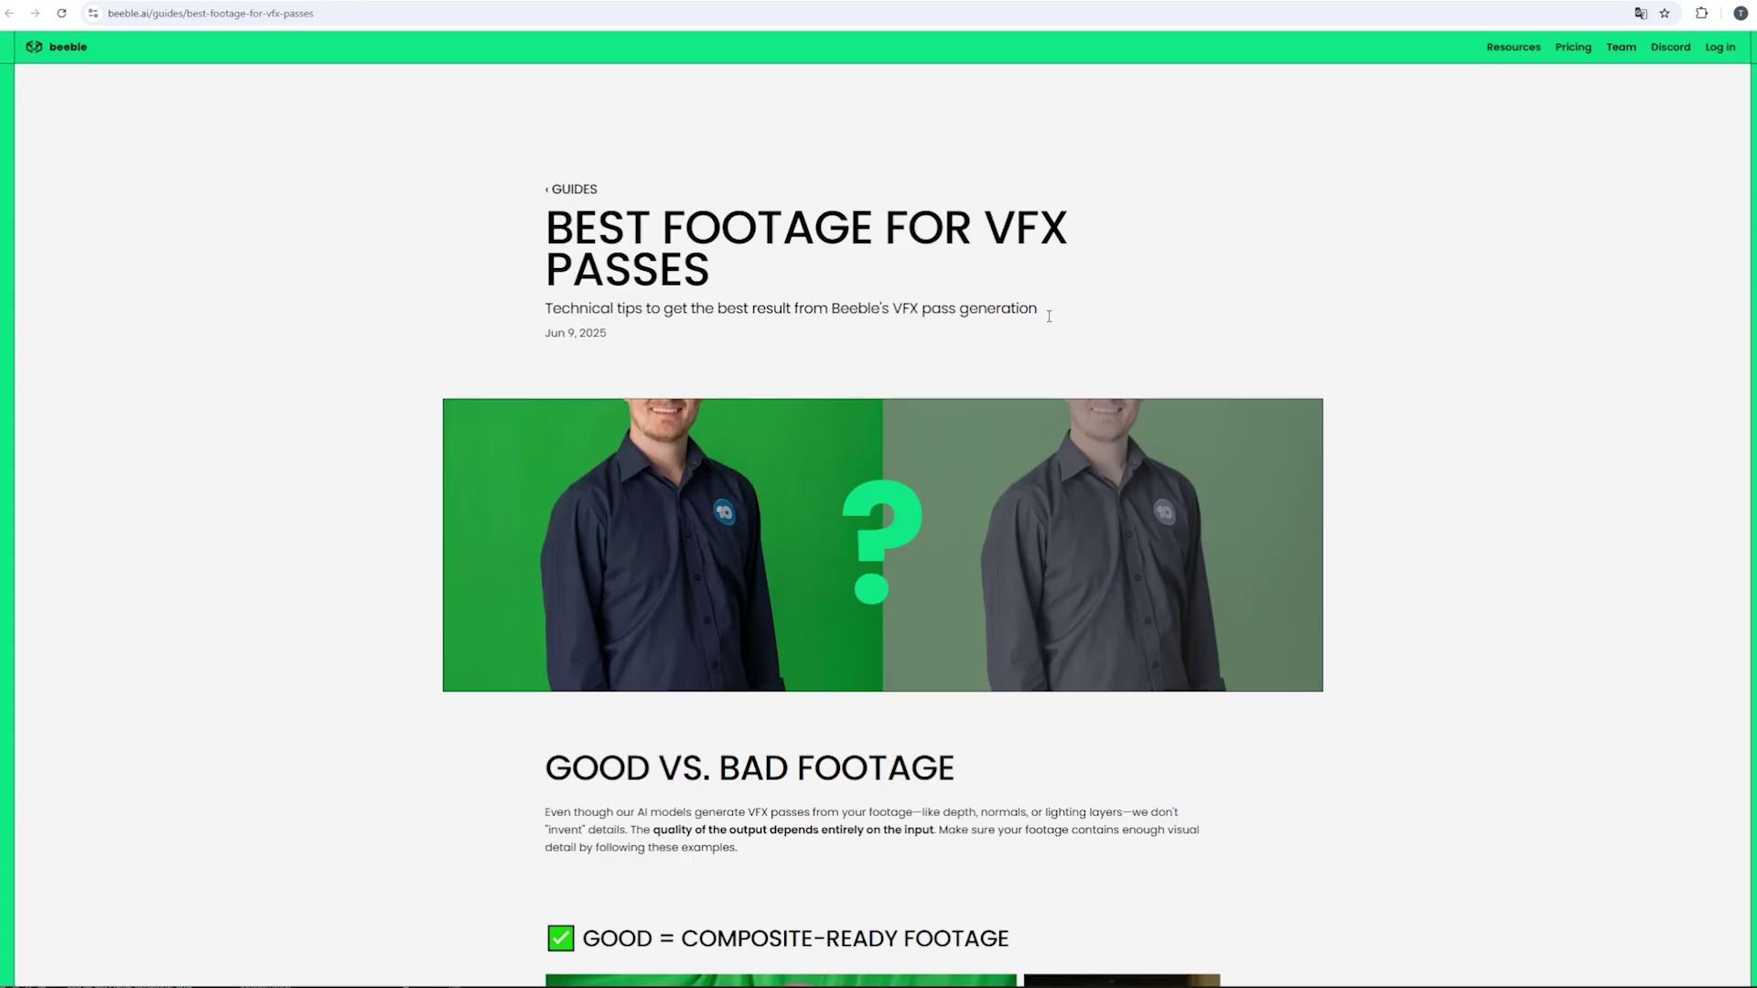
- Scroll down through the Best Footage for VFX Passes guide
{"action": "scroll", "coordinate": [1349, 313], "scroll_direction": "down", "scroll_amount": 1}
{"action": "scroll", "coordinate": [1377, 357], "scroll_direction": "down", "scroll_amount": 4}
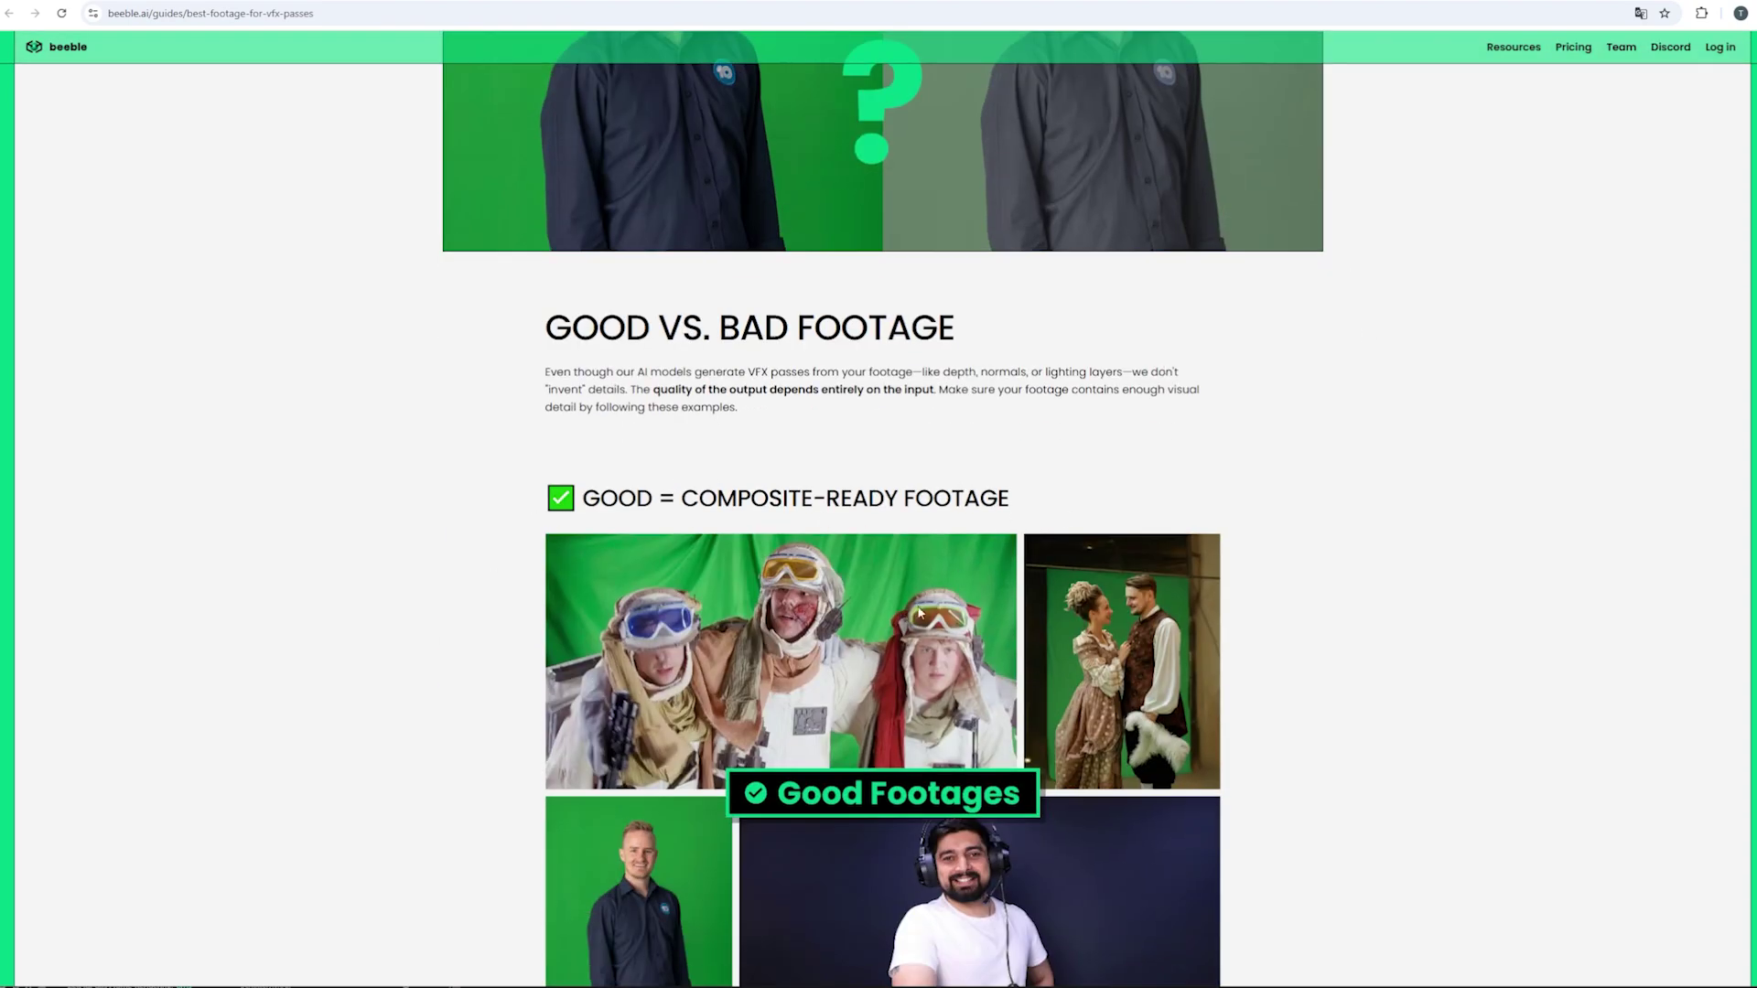
{"action": "scroll", "coordinate": [834, 562], "scroll_direction": "down", "scroll_amount": 2}
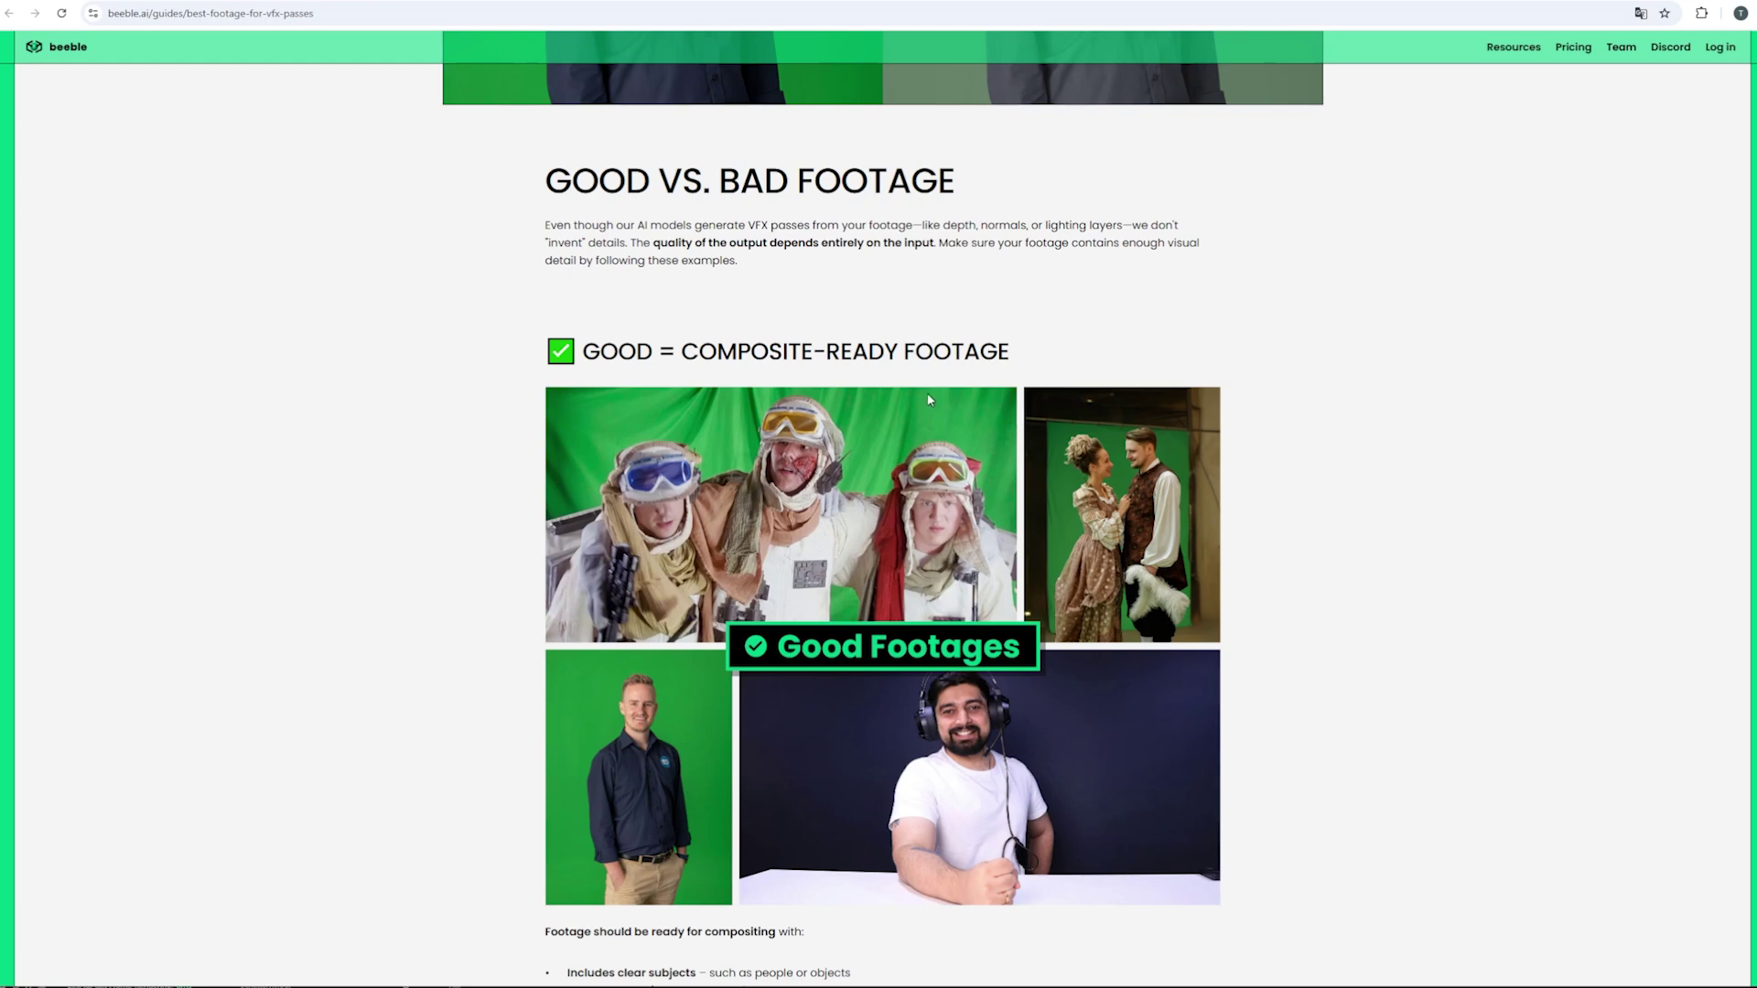
{"action": "scroll", "coordinate": [1426, 454], "scroll_direction": "down", "scroll_amount": 8}
{"action": "scroll", "coordinate": [1426, 454], "scroll_direction": "down", "scroll_amount": 3}
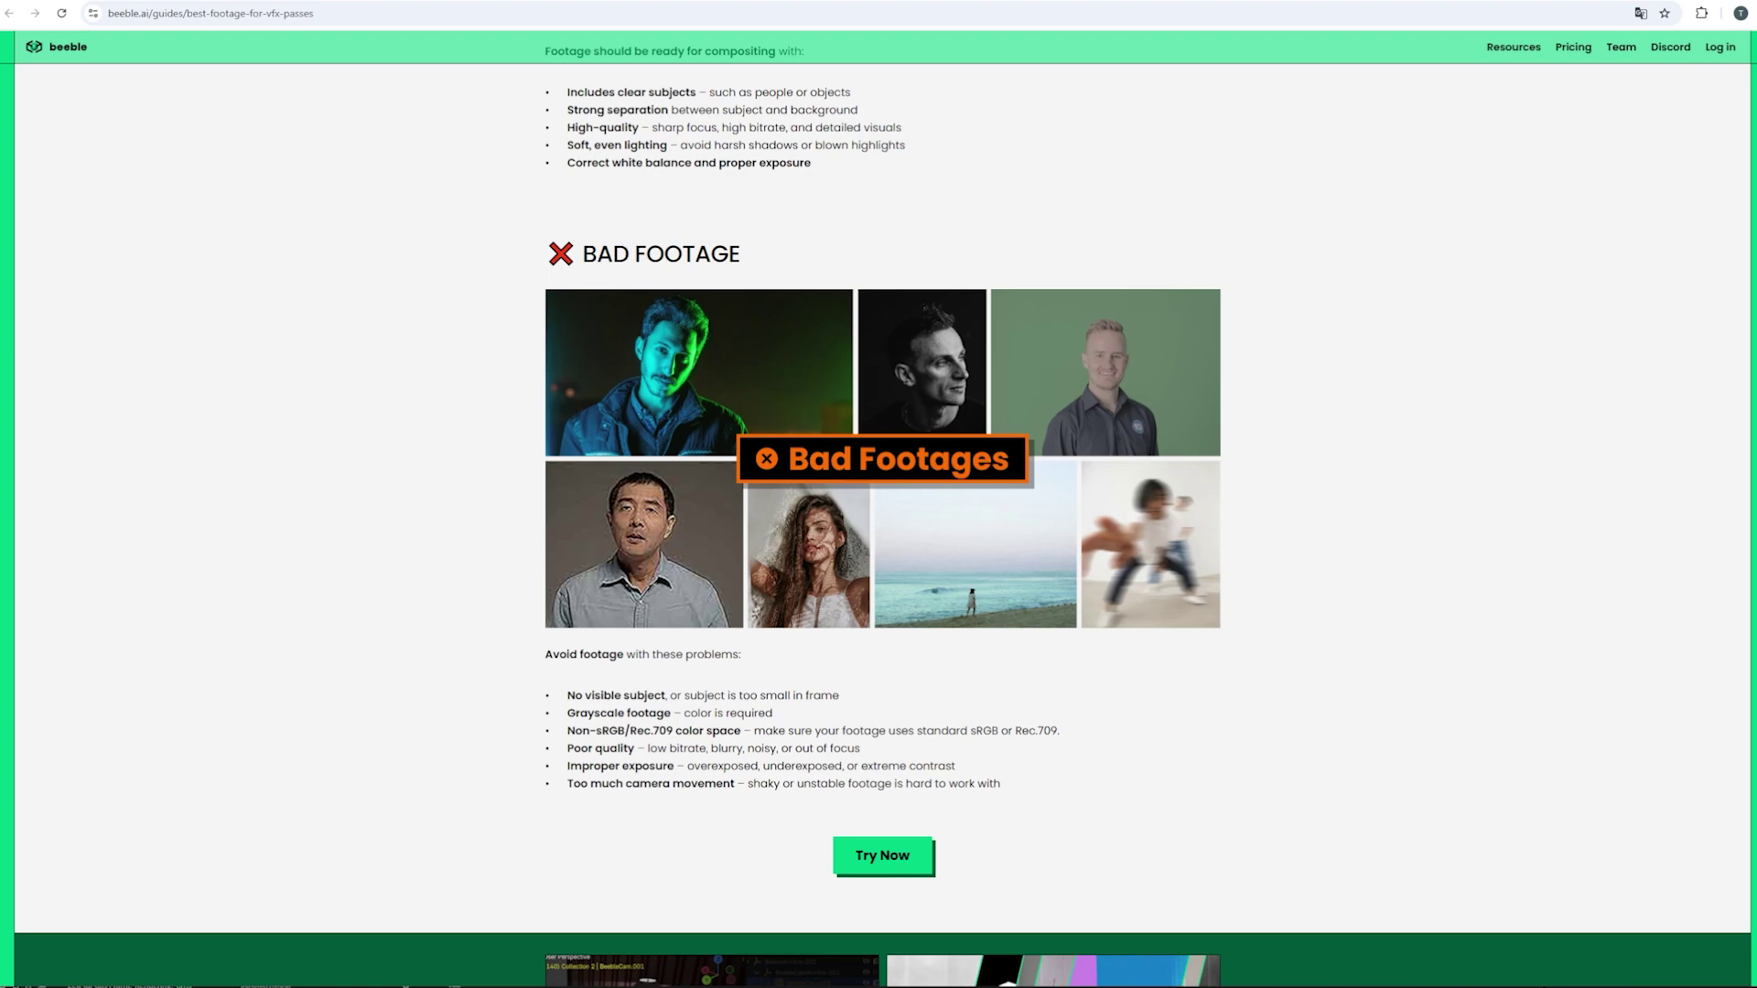
- Switch to the VFX Passes Technical Spec page and scroll through it
{"action": "left_click", "coordinate": [430, 2]}
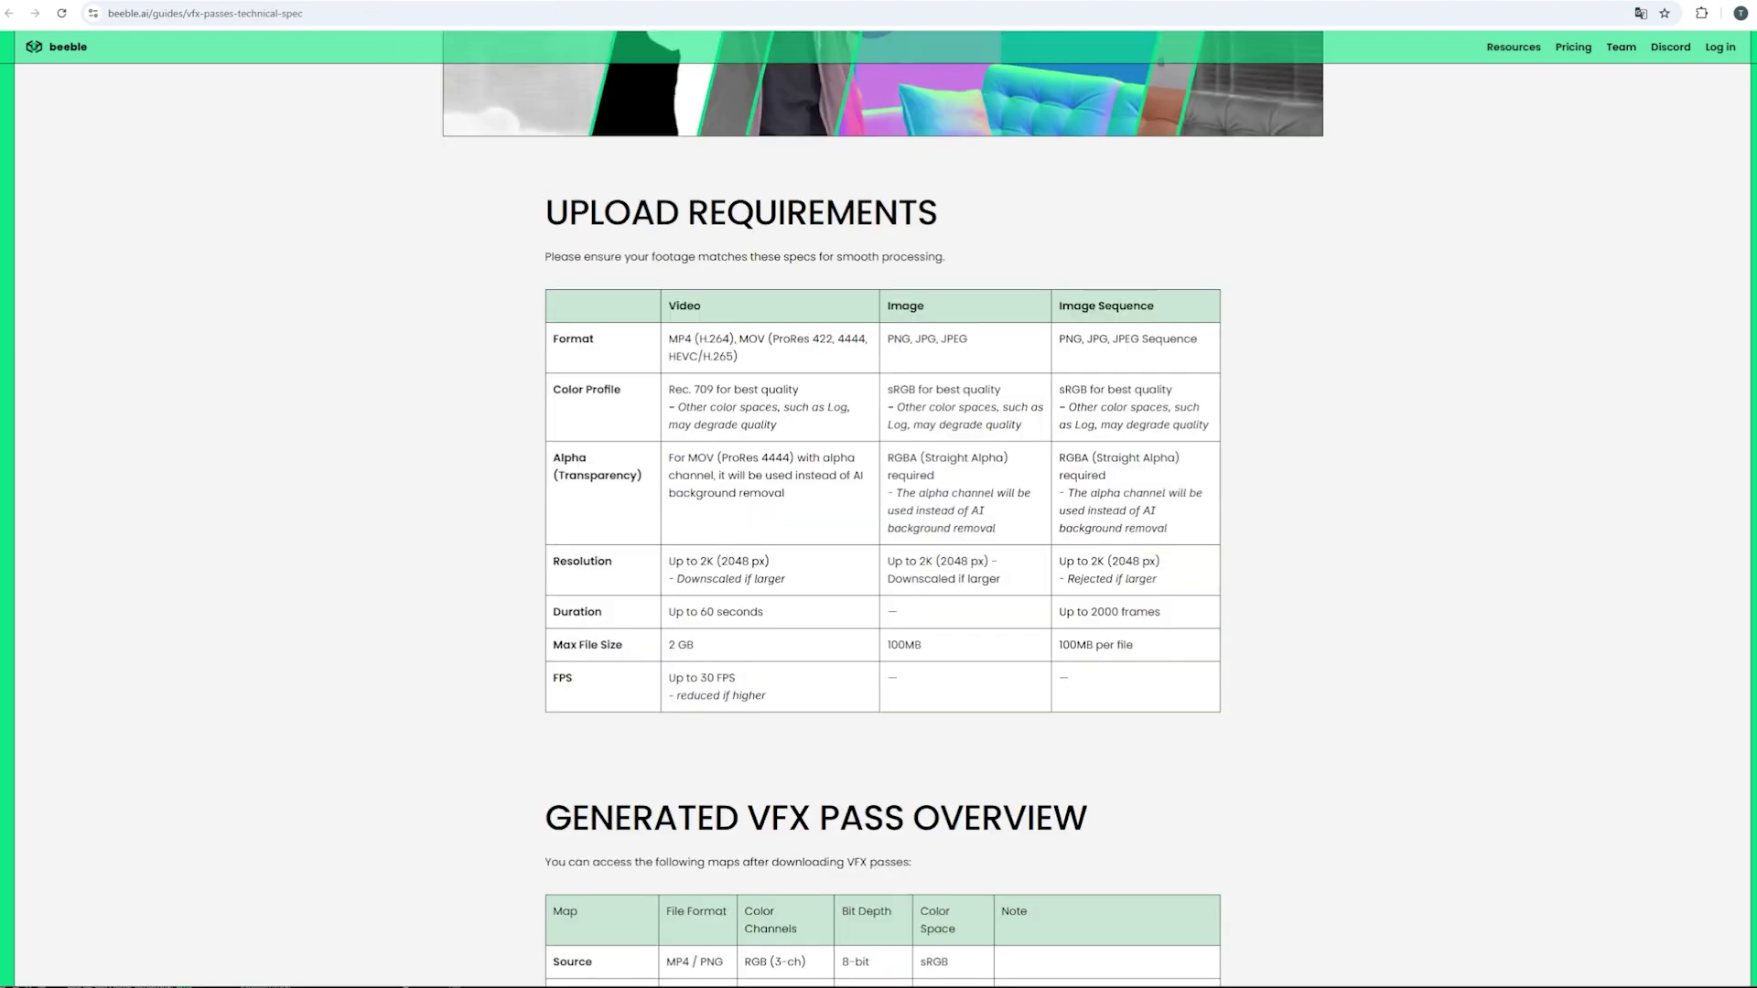
{"action": "scroll", "coordinate": [451, 372], "scroll_direction": "up", "scroll_amount": 1}
{"action": "scroll", "coordinate": [534, 140], "scroll_direction": "down", "scroll_amount": 2}
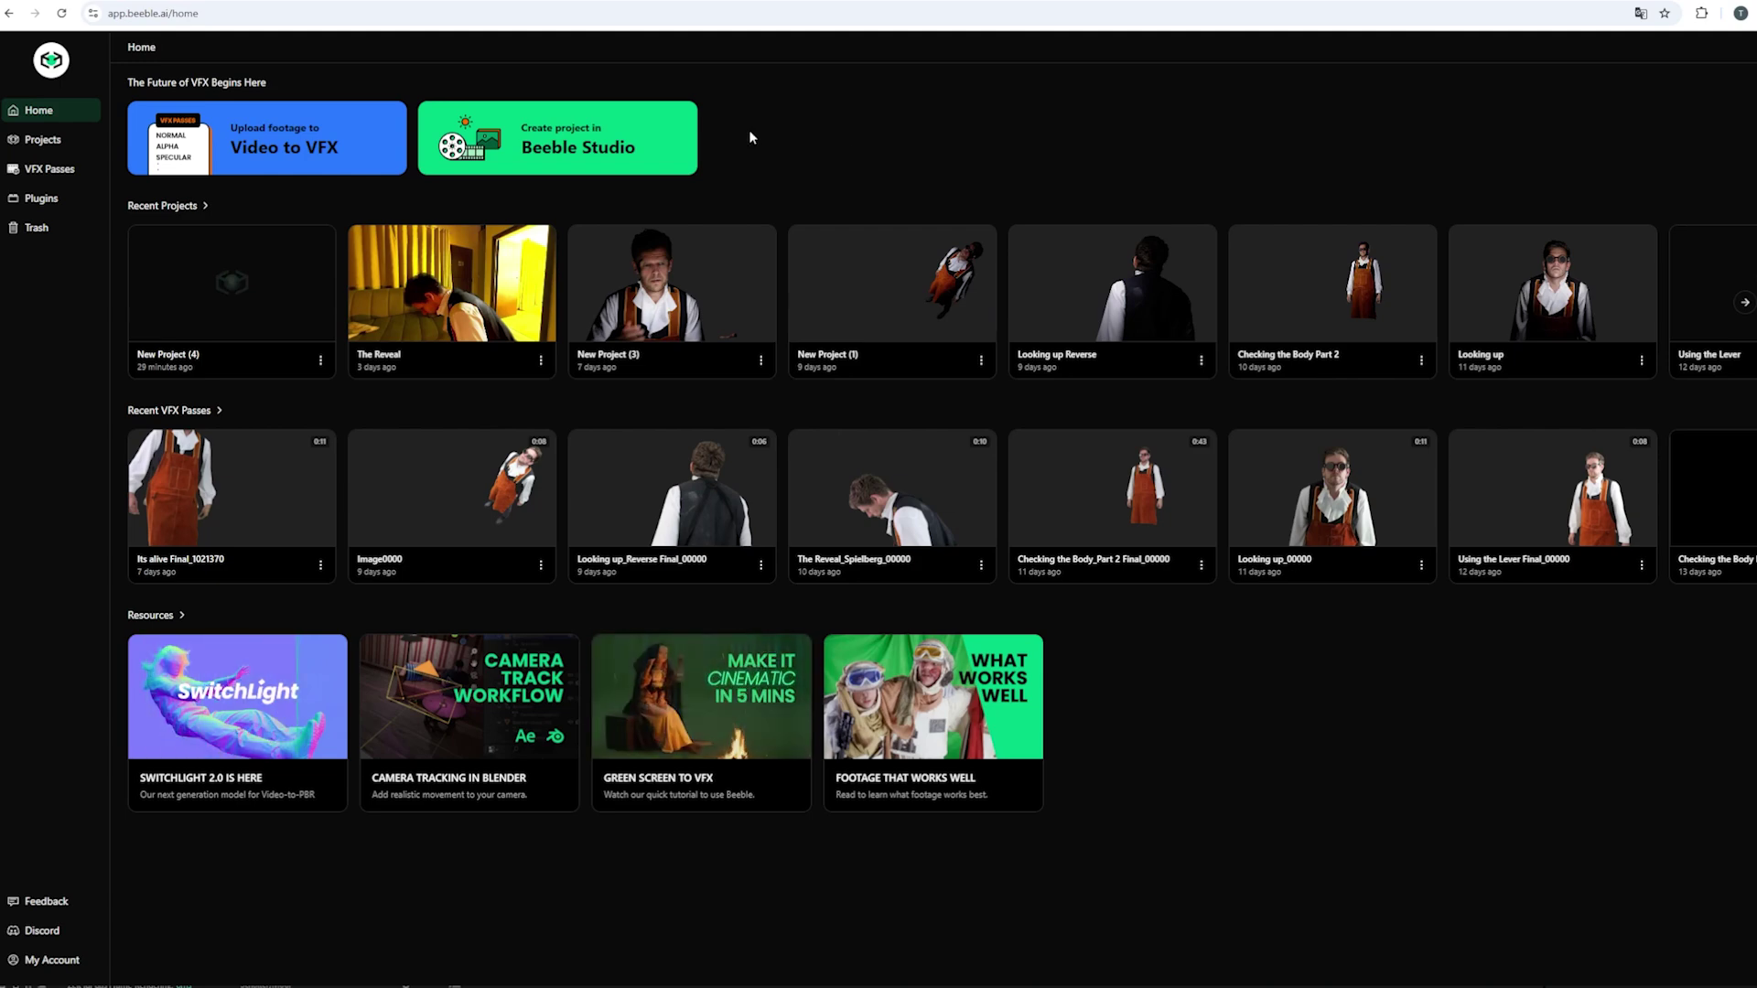
- Create New Project (5) and start uploading footage as the subject
{"action": "left_click", "coordinate": [688, 133]}
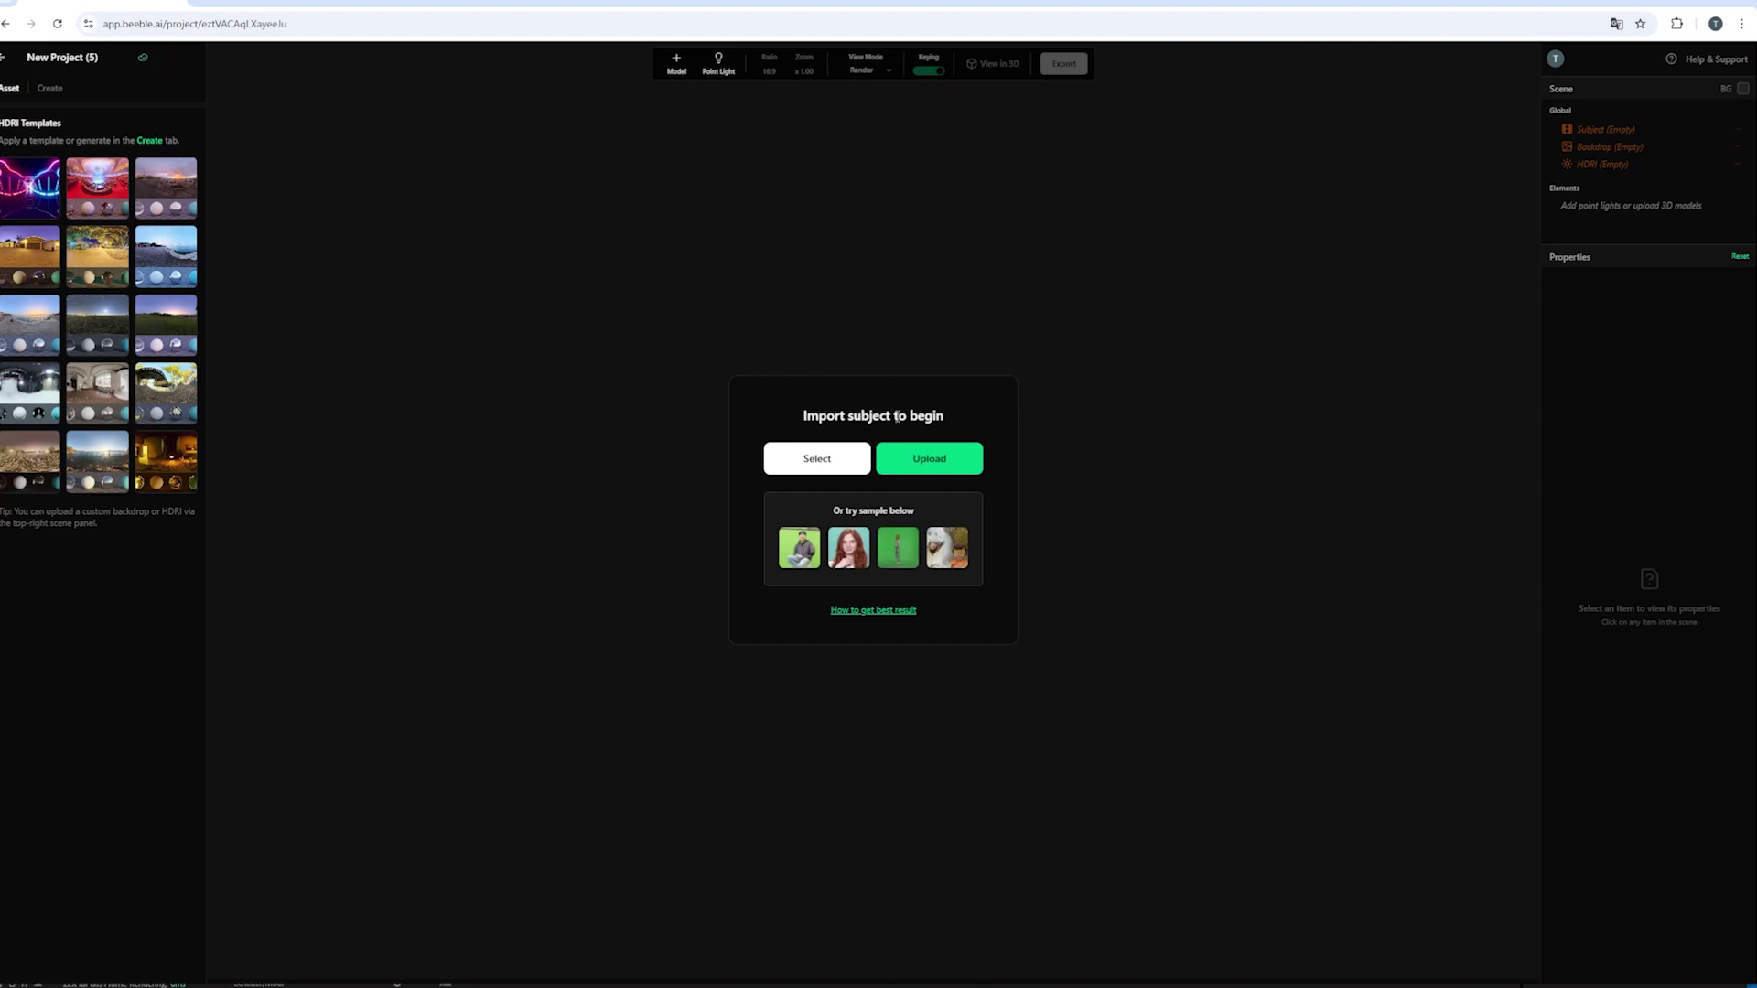
{"action": "left_click", "coordinate": [961, 458]}
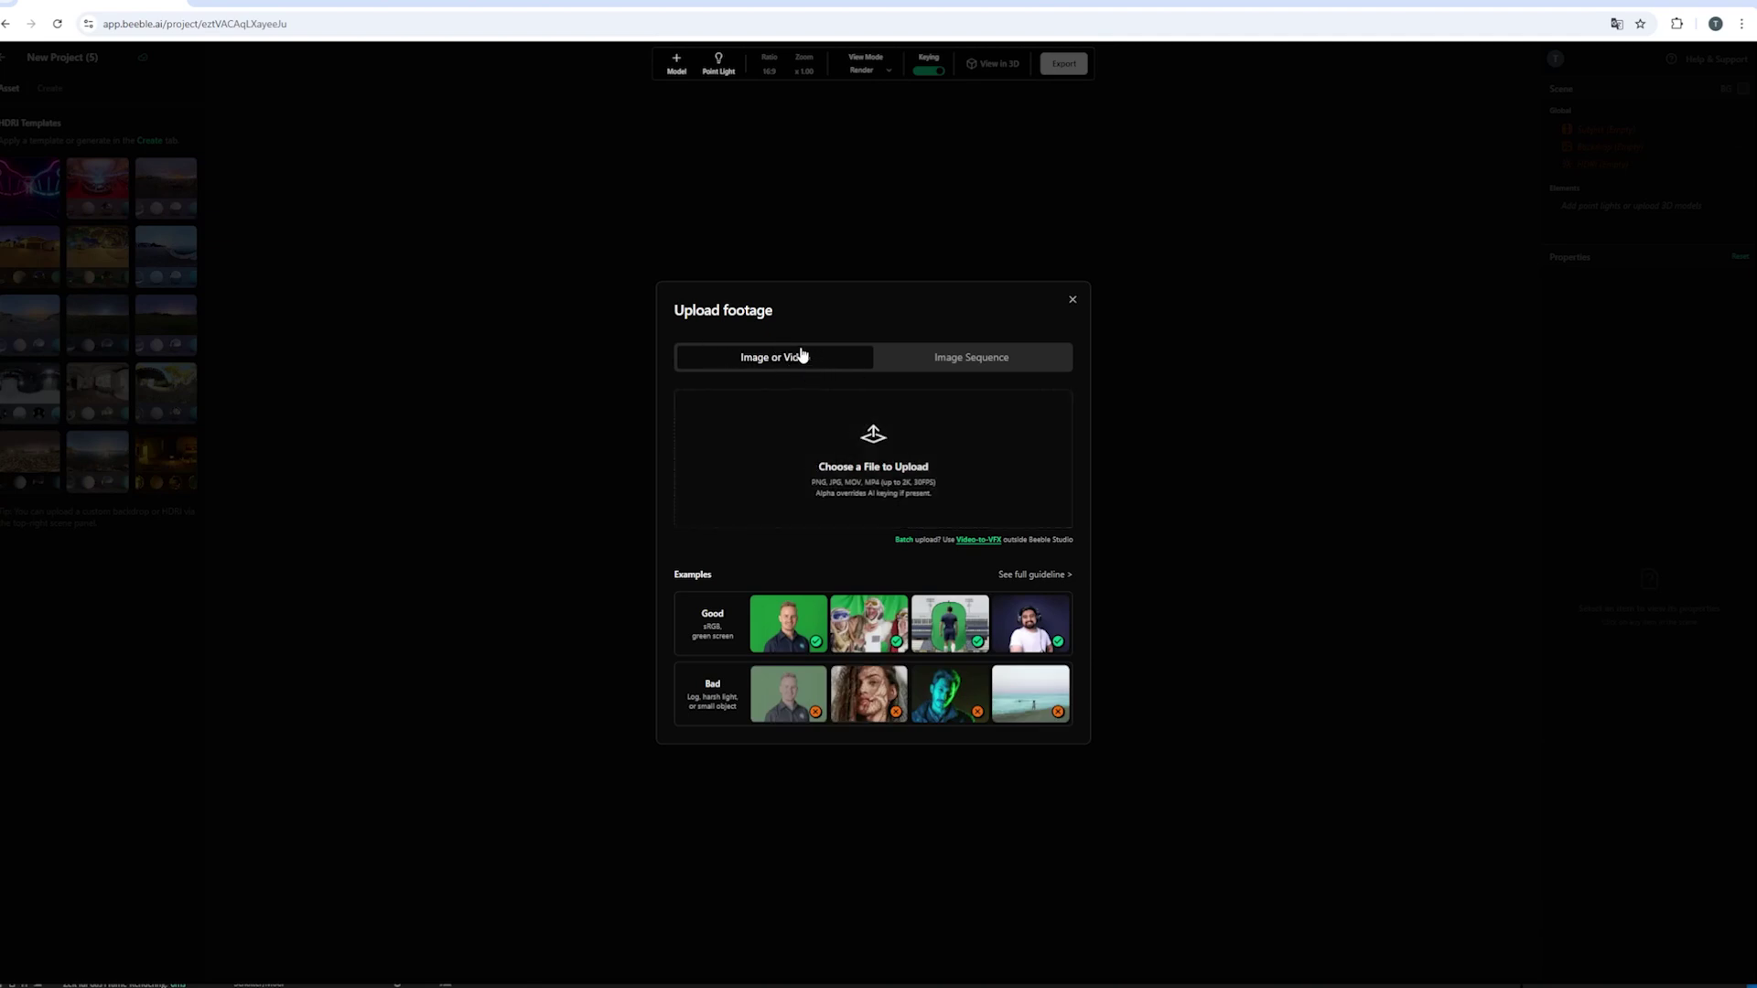
- Load all 242 The Turn PNG frames as an image sequence using Ctrl+A
{"action": "left_click", "coordinate": [989, 363]}
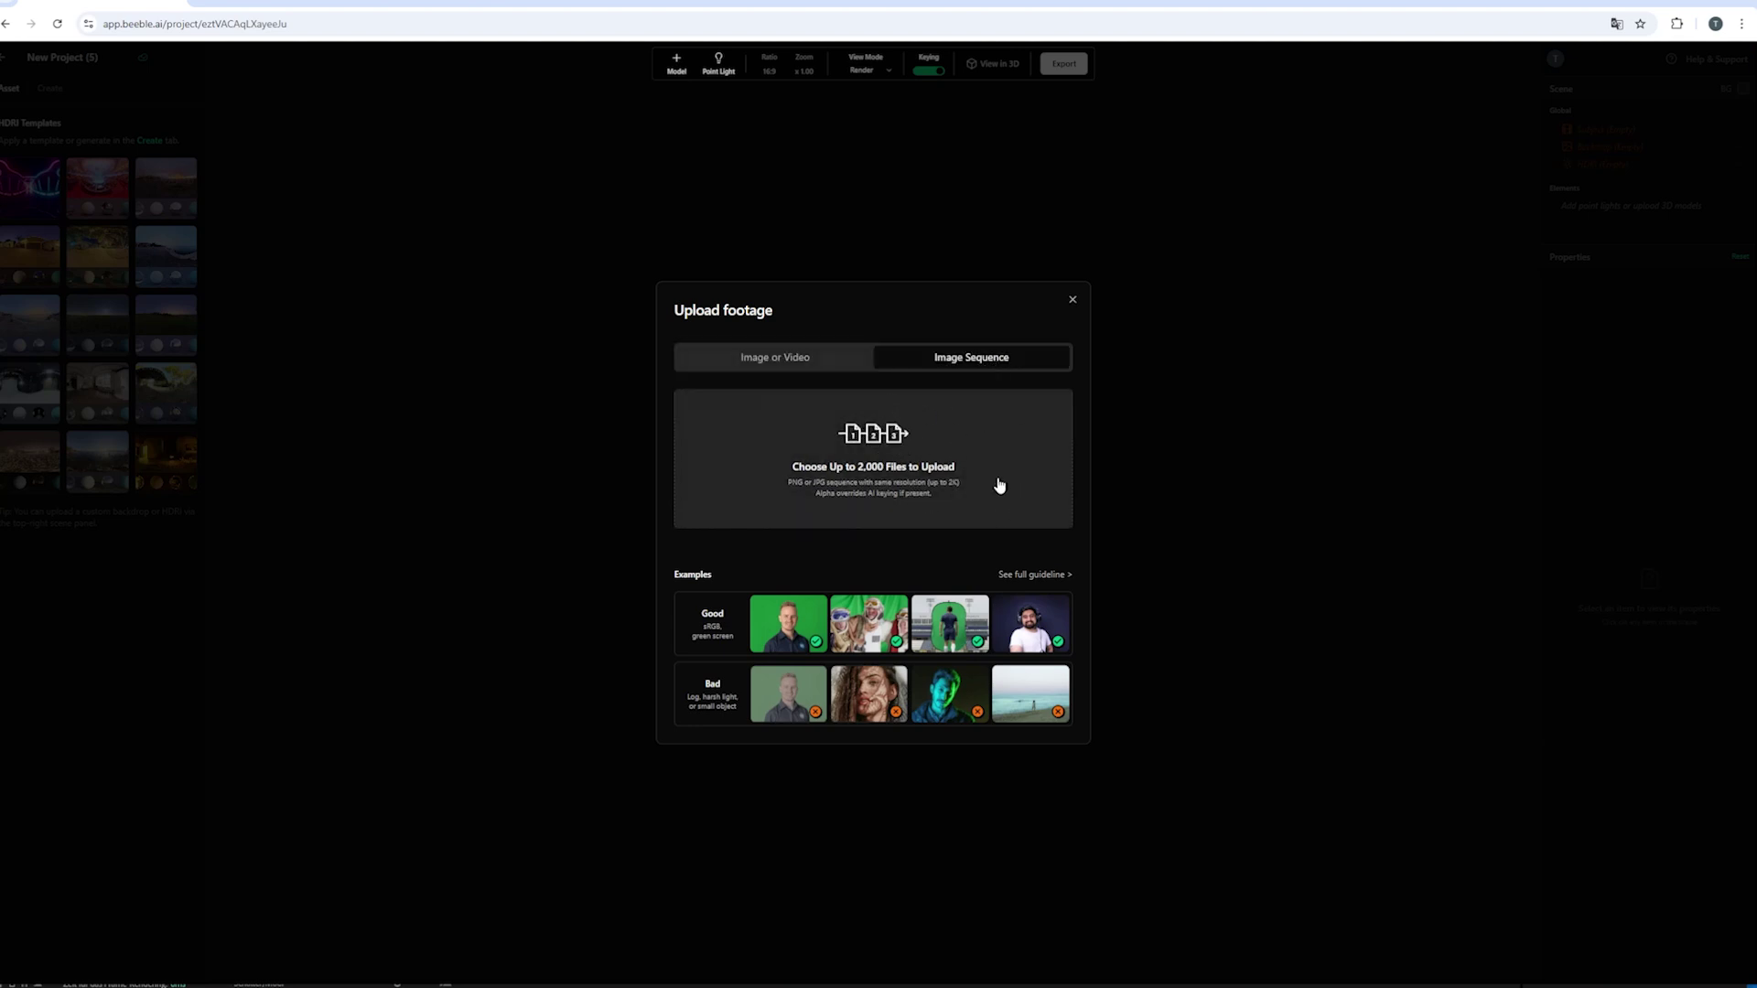
{"action": "left_click", "coordinate": [952, 404]}
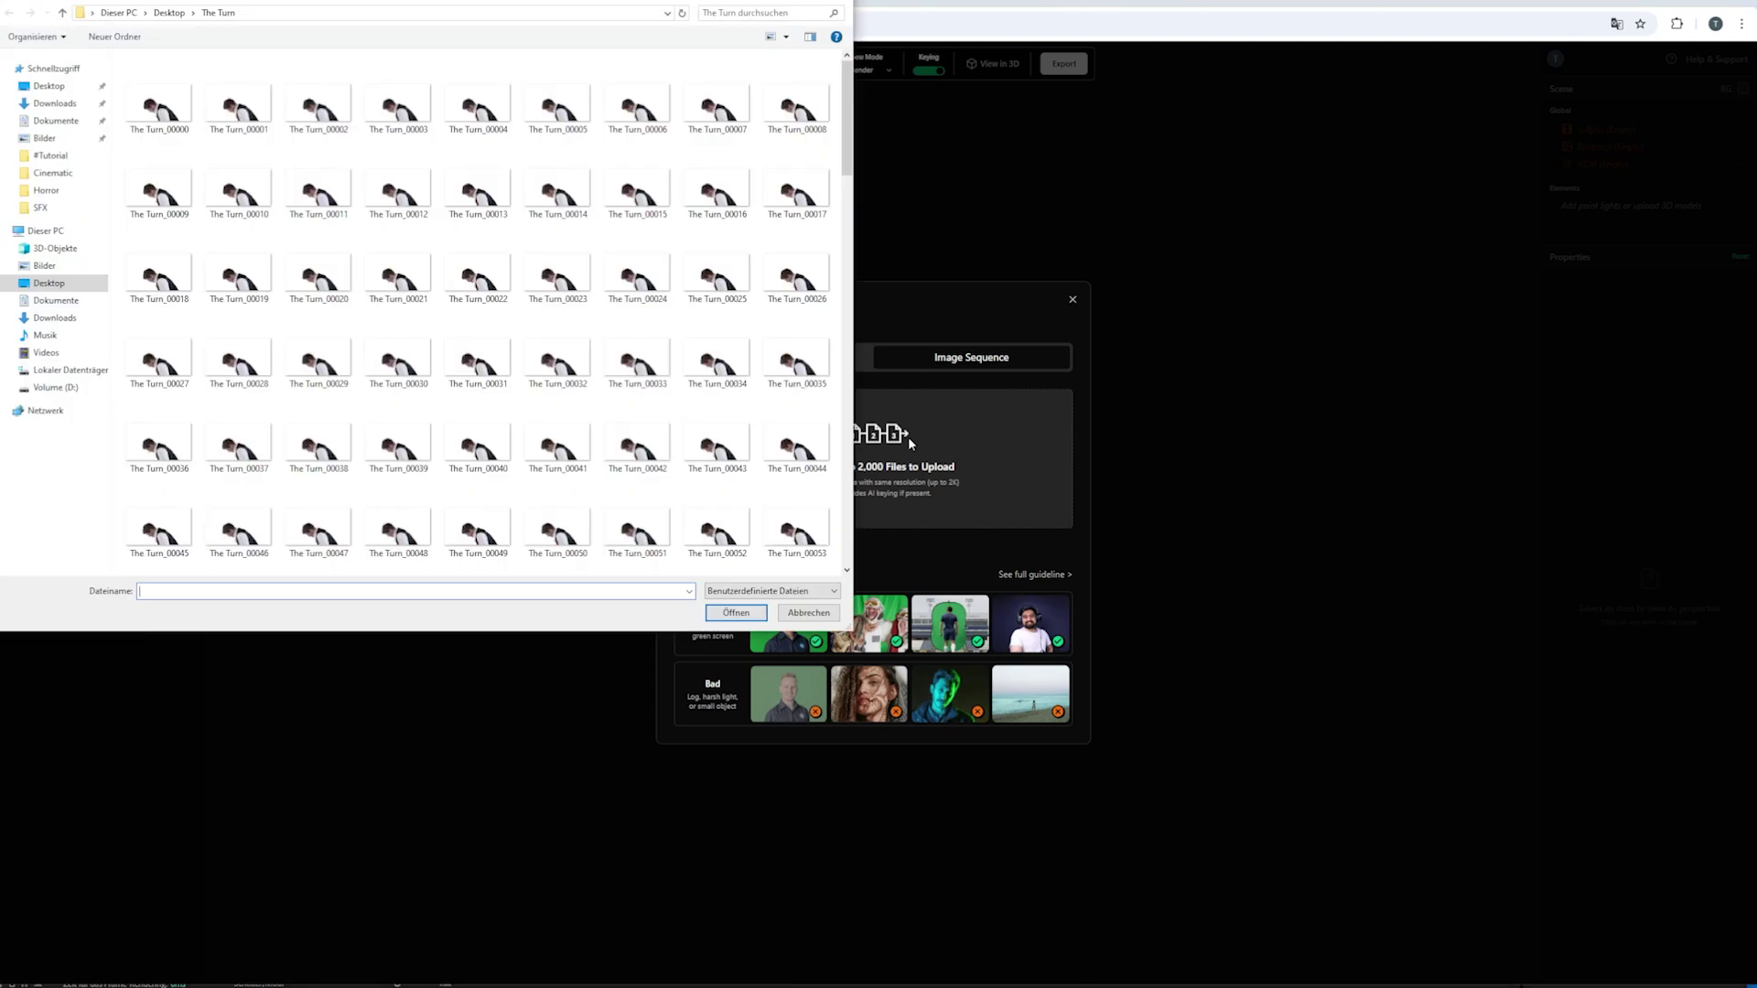
{"action": "left_click", "coordinate": [174, 110]}
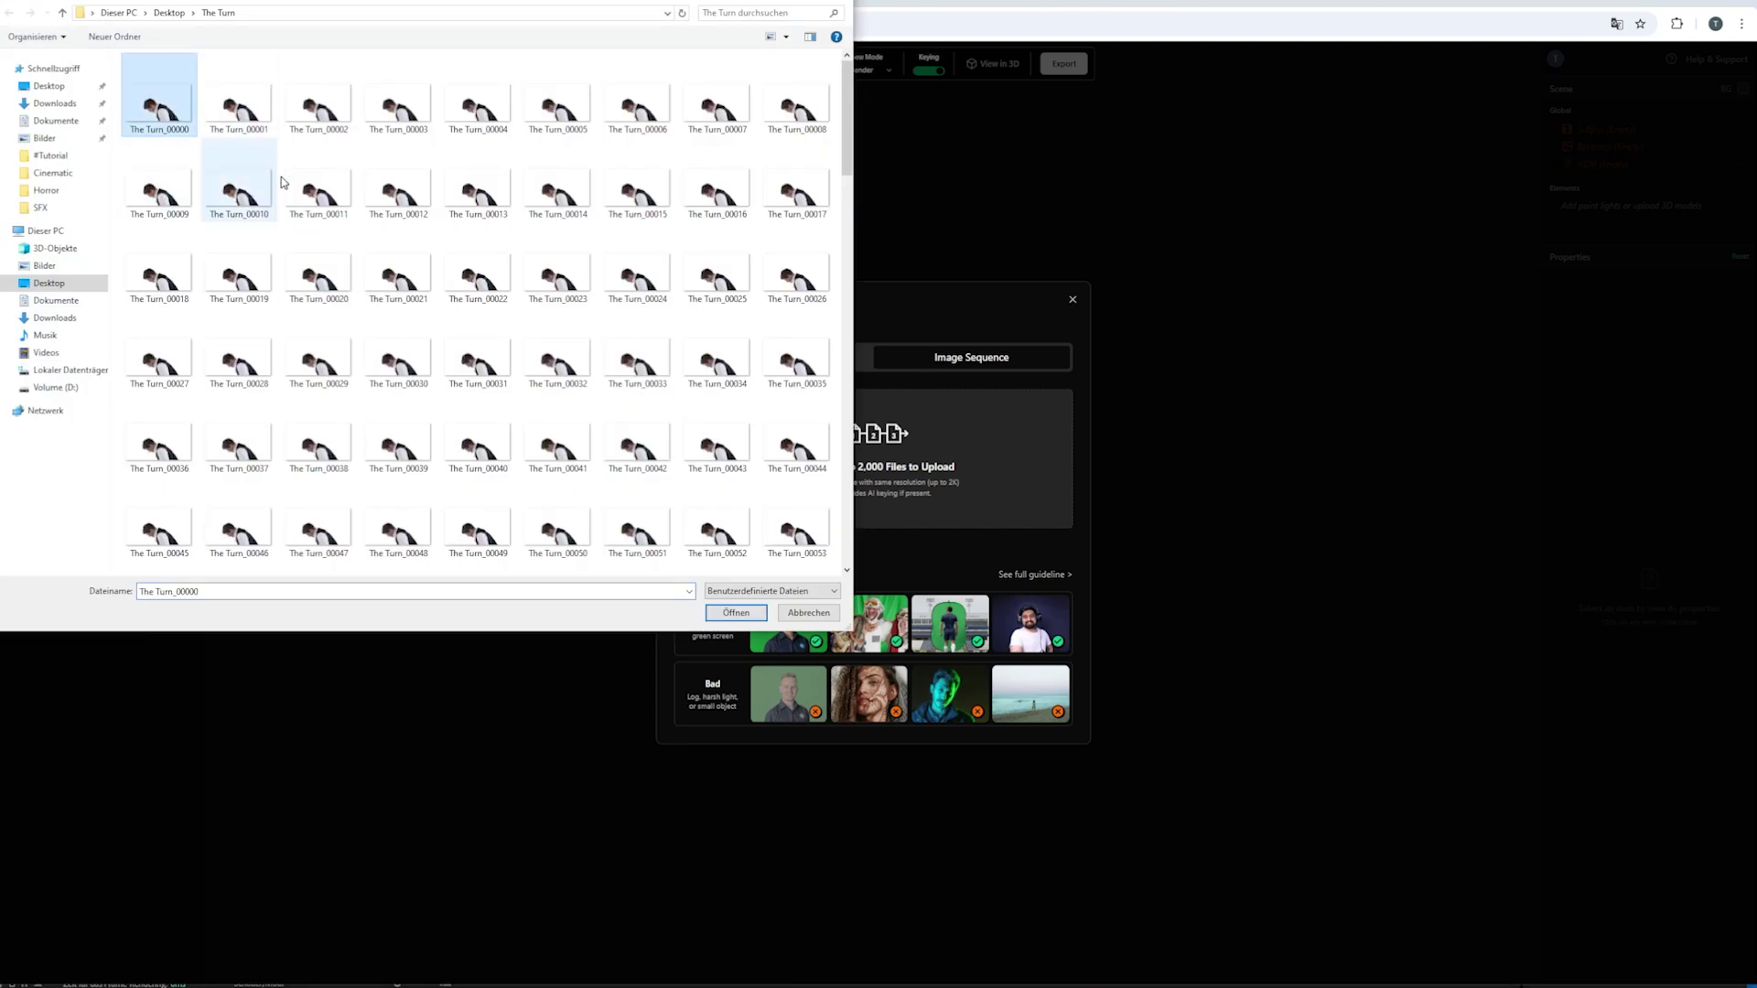
{"action": "key", "text": "ctrl+a"}
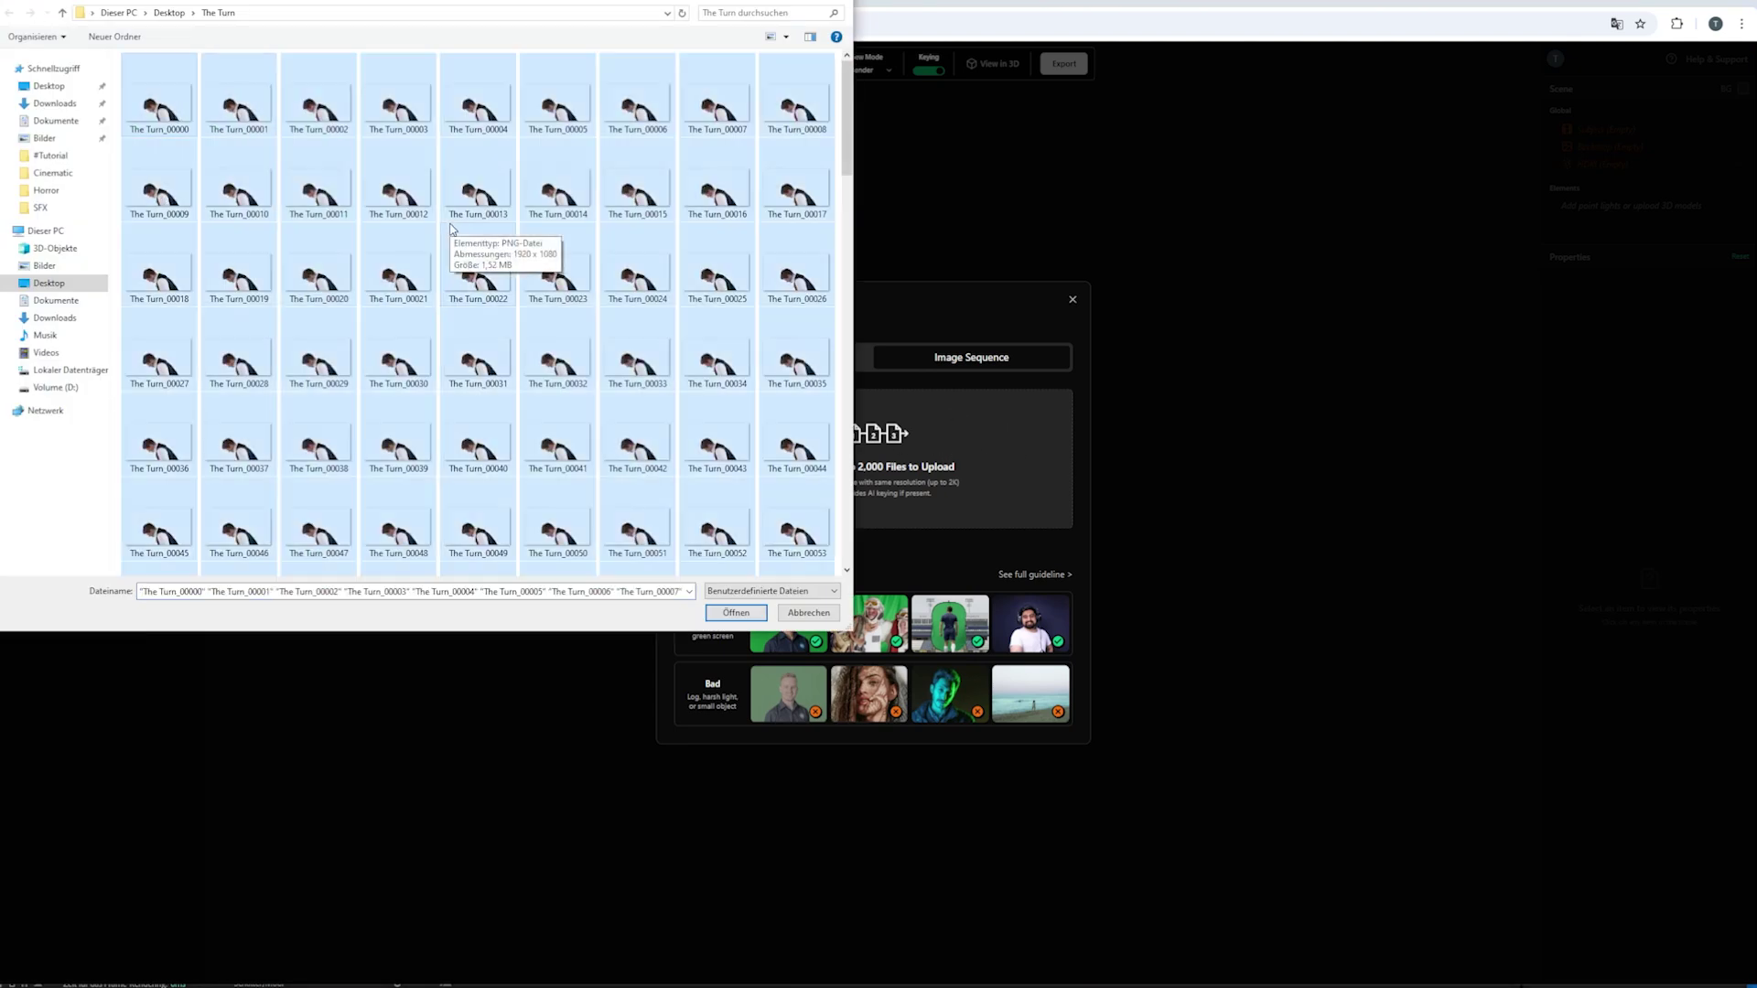
{"action": "left_click", "coordinate": [741, 612]}
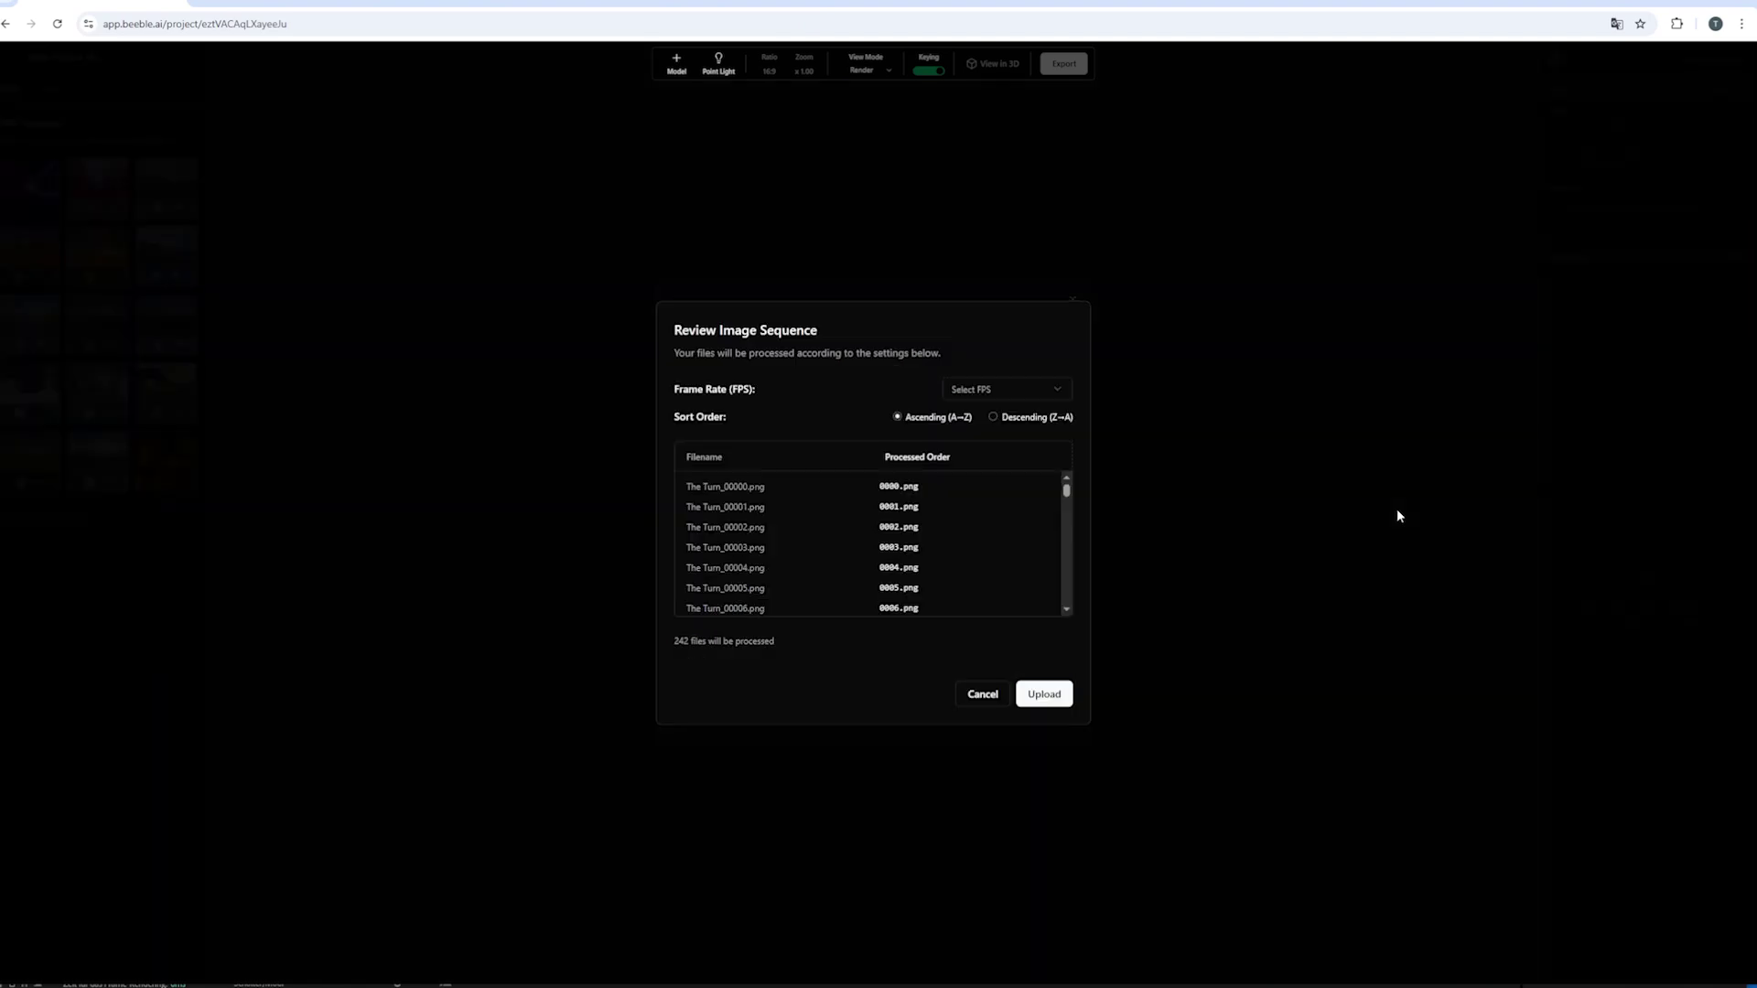
- Set the sequence frame rate to 25 FPS and upload the 242 frames
{"action": "left_click", "coordinate": [997, 389]}
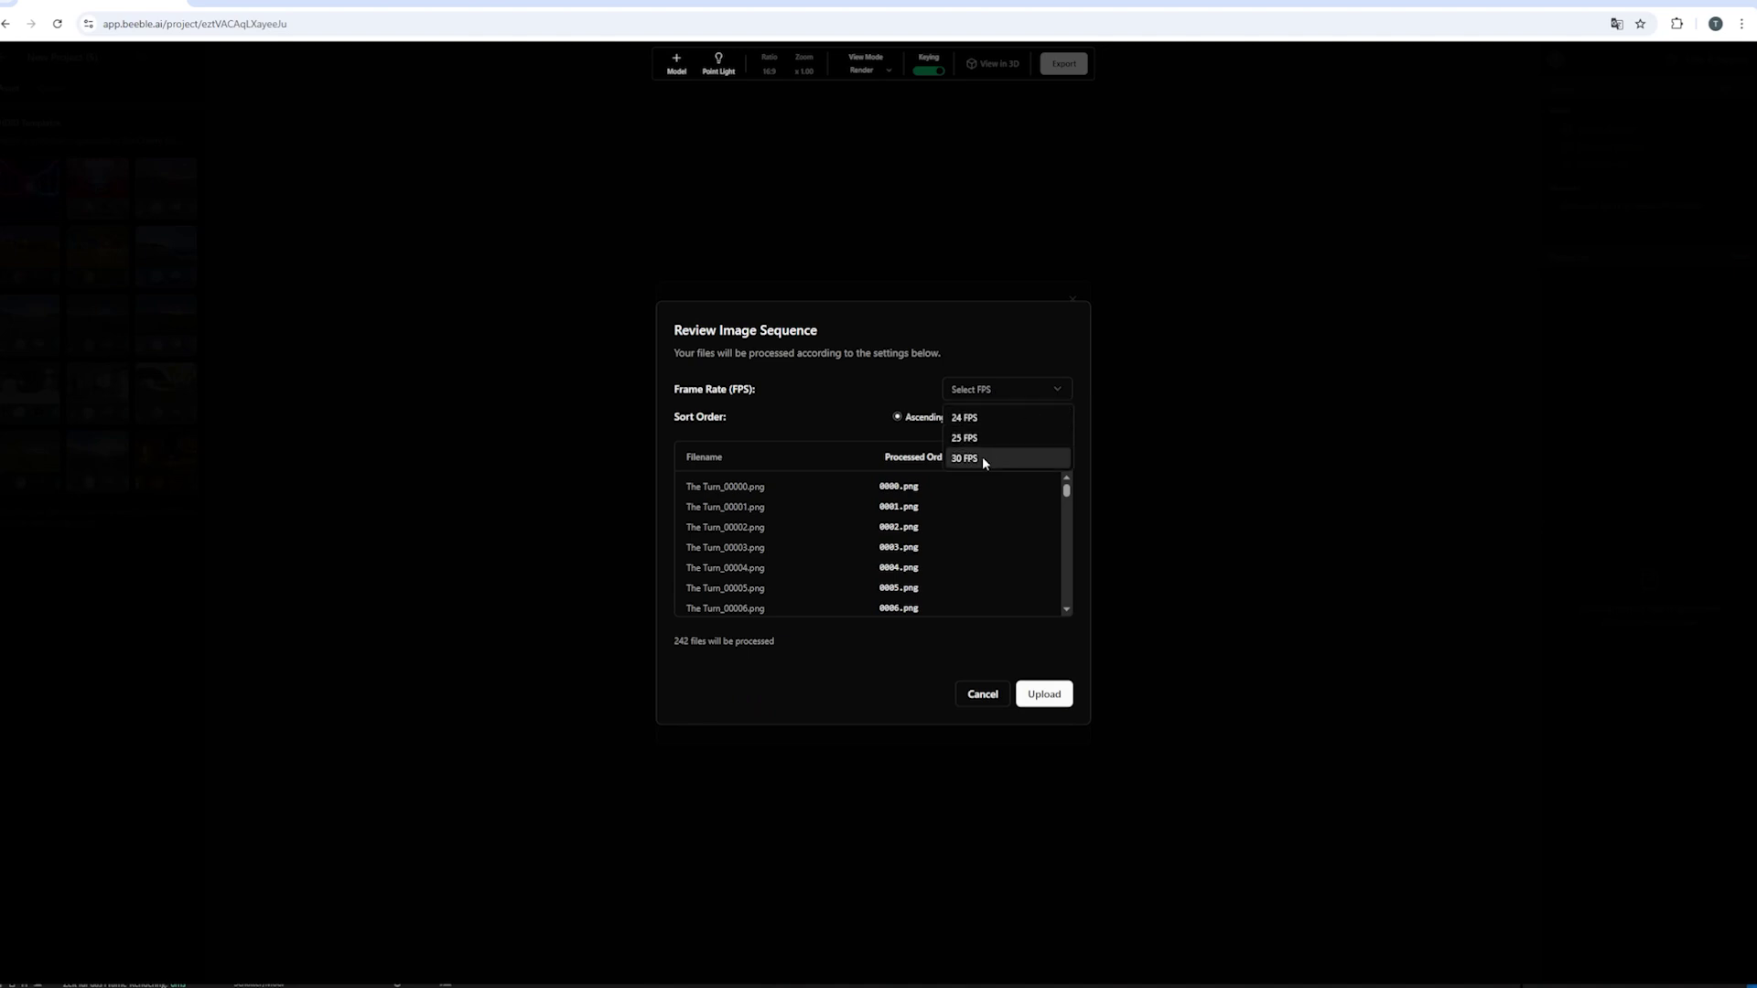
{"action": "left_click", "coordinate": [972, 440]}
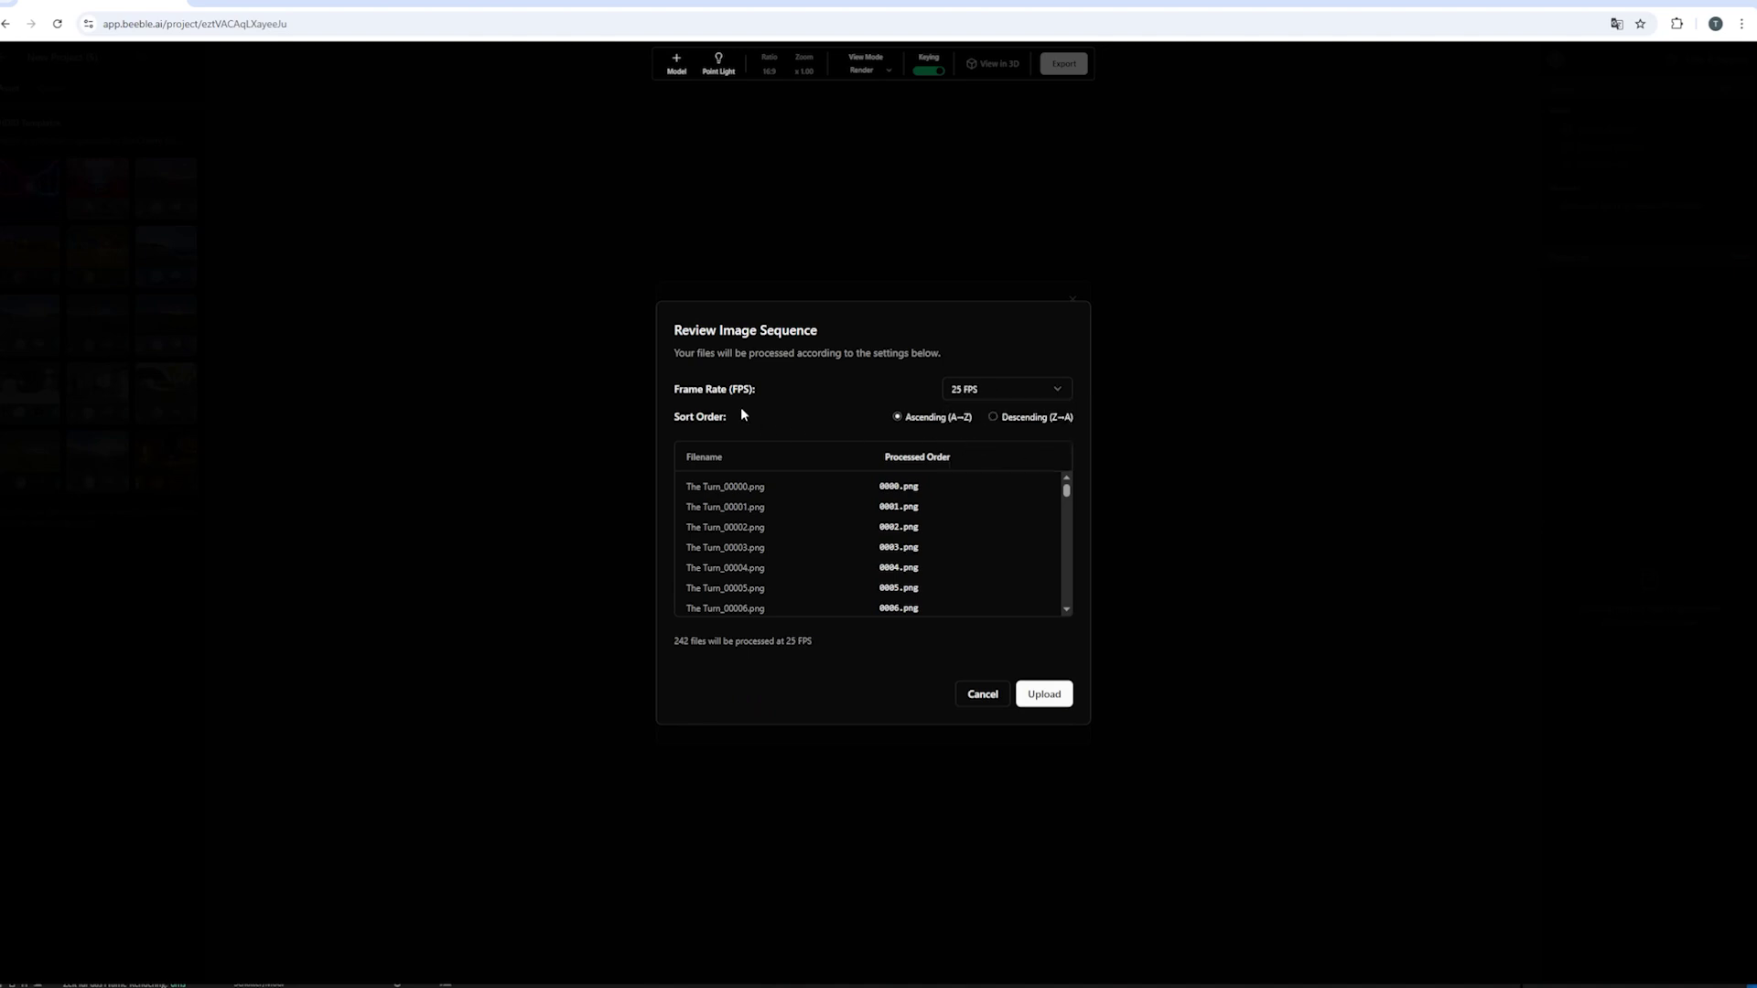
{"action": "left_click", "coordinate": [1048, 696]}
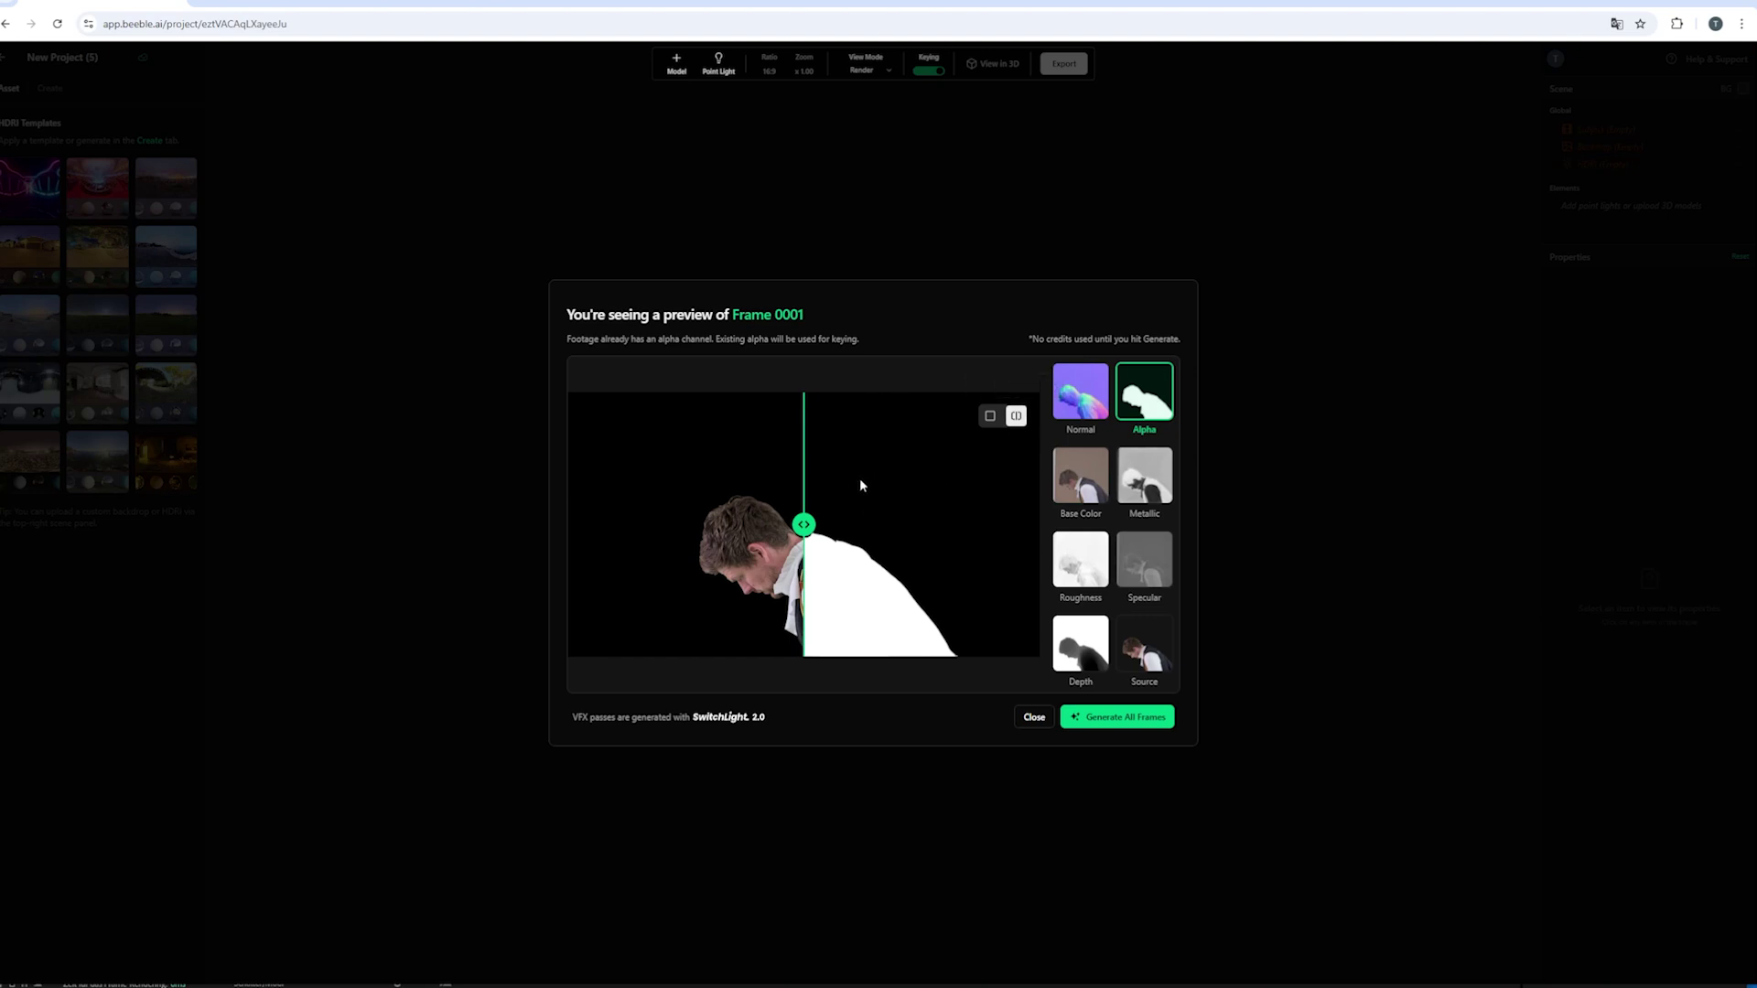
- Preview the Alpha, Base Color, Specular, Depth and Normal passes of frame 0001
{"action": "left_click_drag", "start_coordinate": [803, 524], "coordinate": [663, 549]}
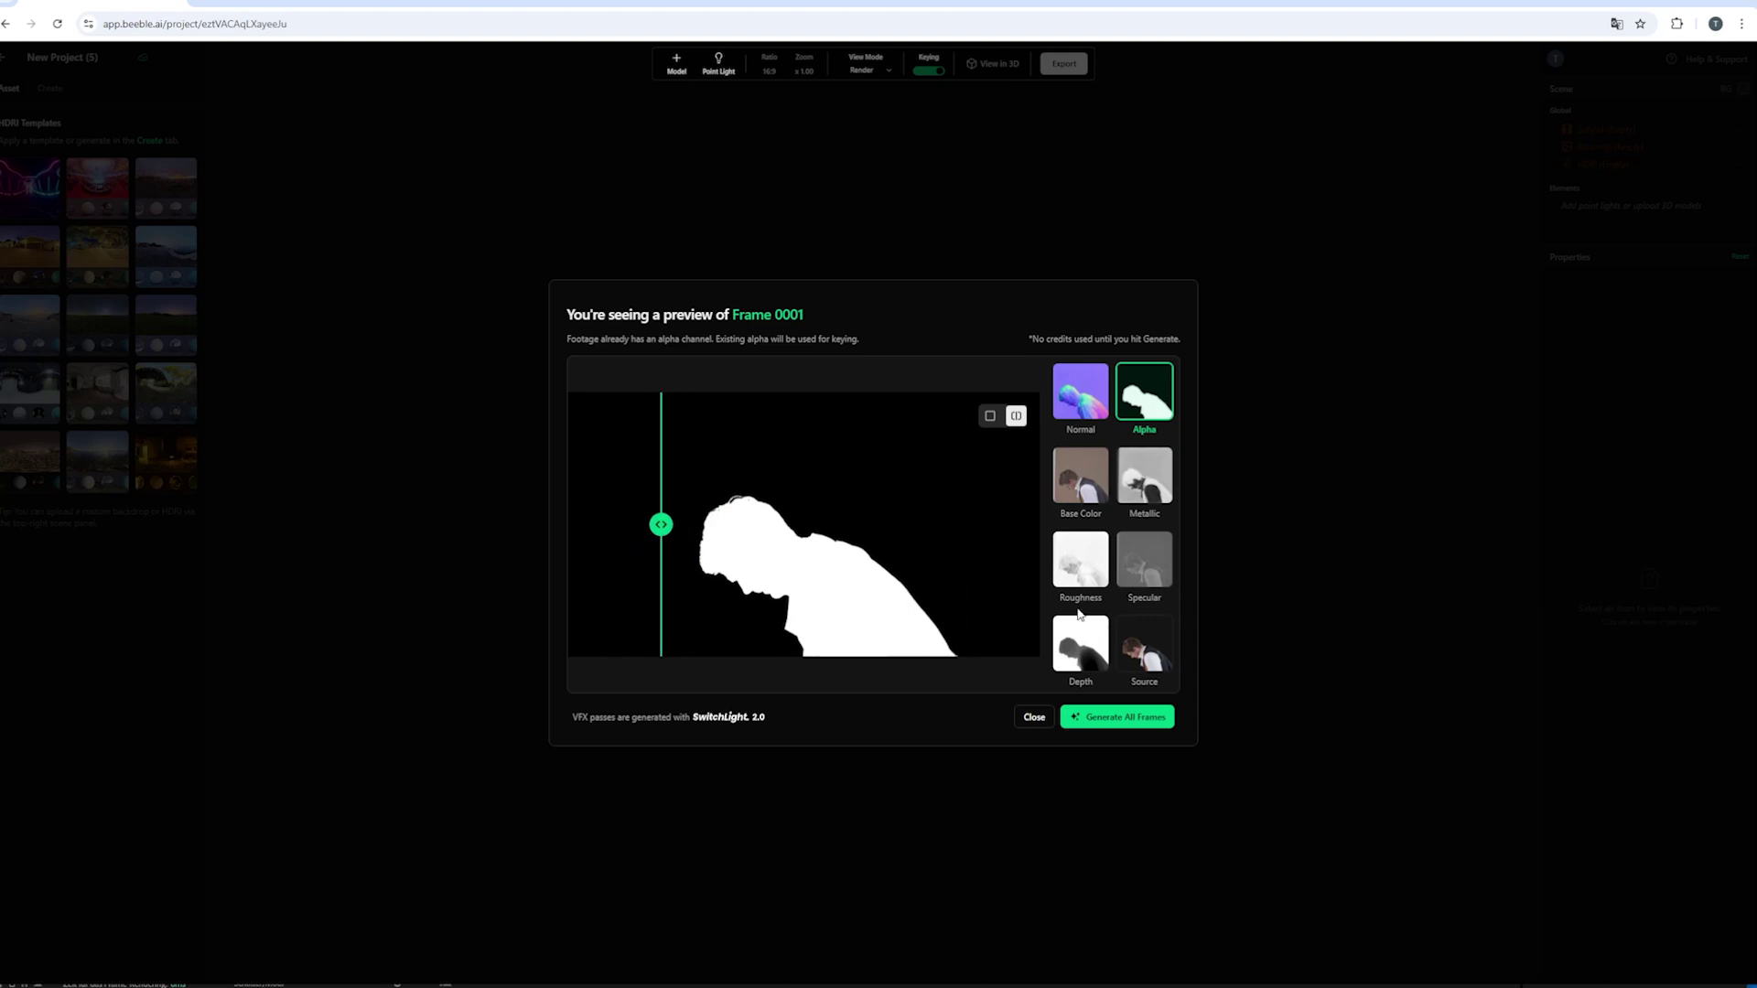
{"action": "left_click", "coordinate": [1091, 489]}
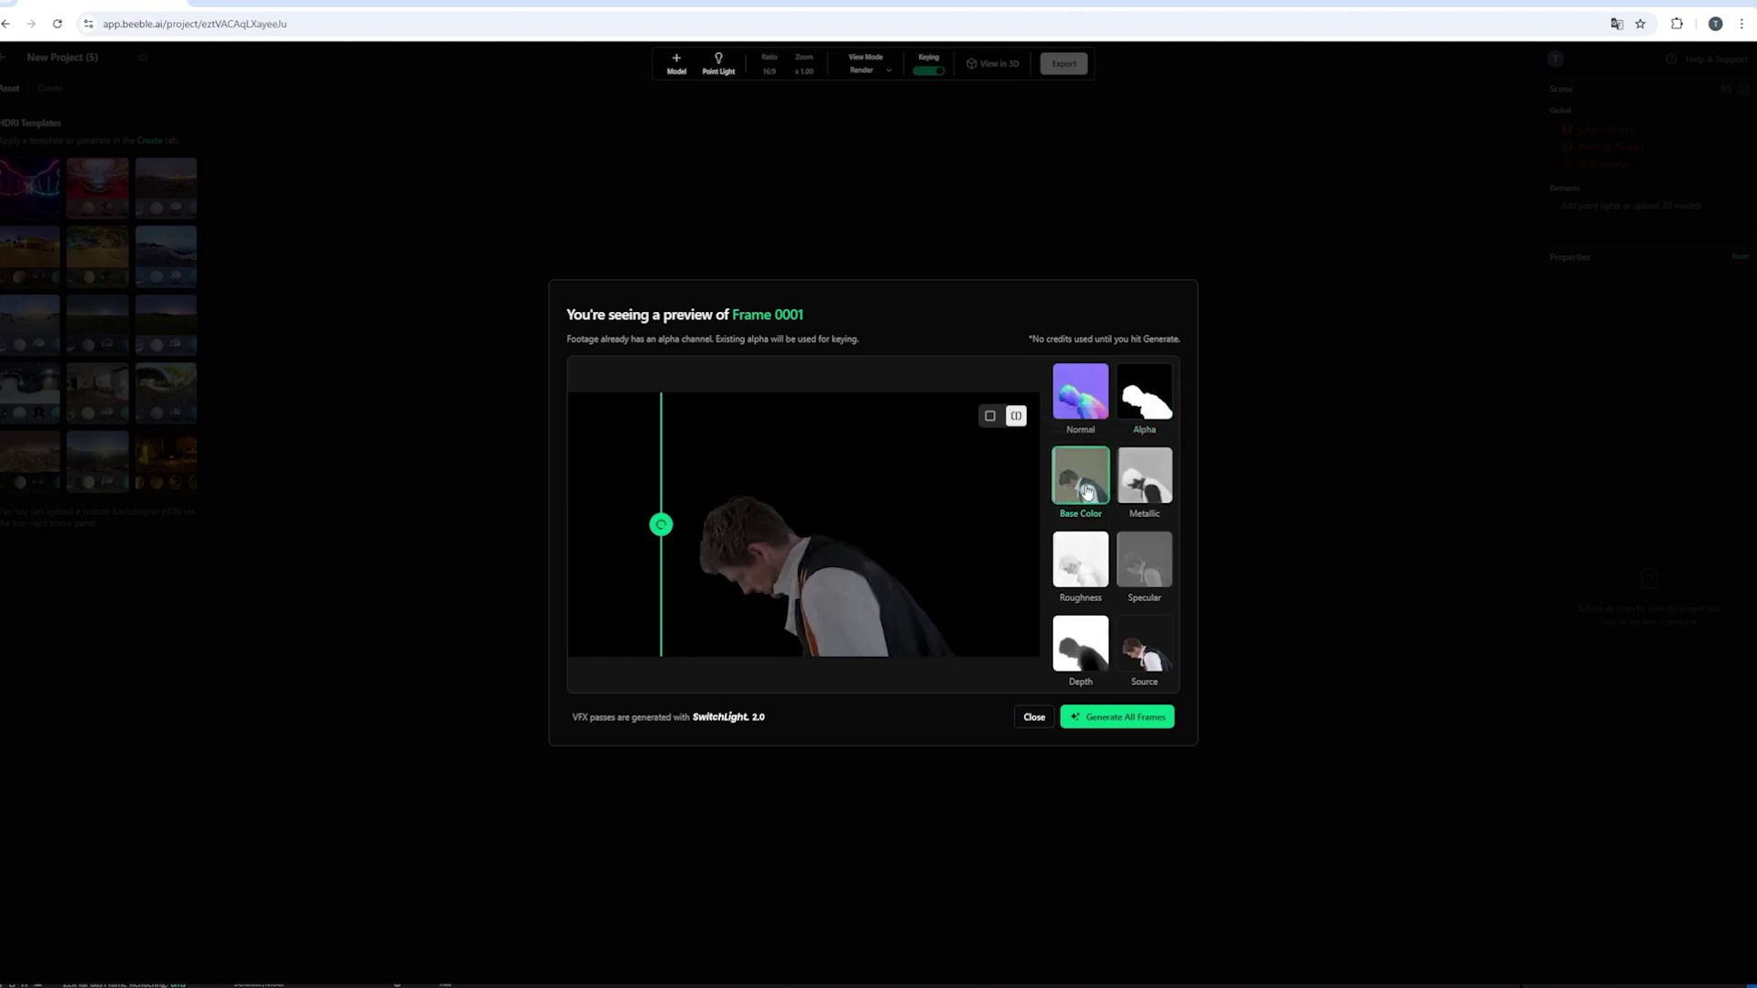
{"action": "left_click", "coordinate": [1133, 551]}
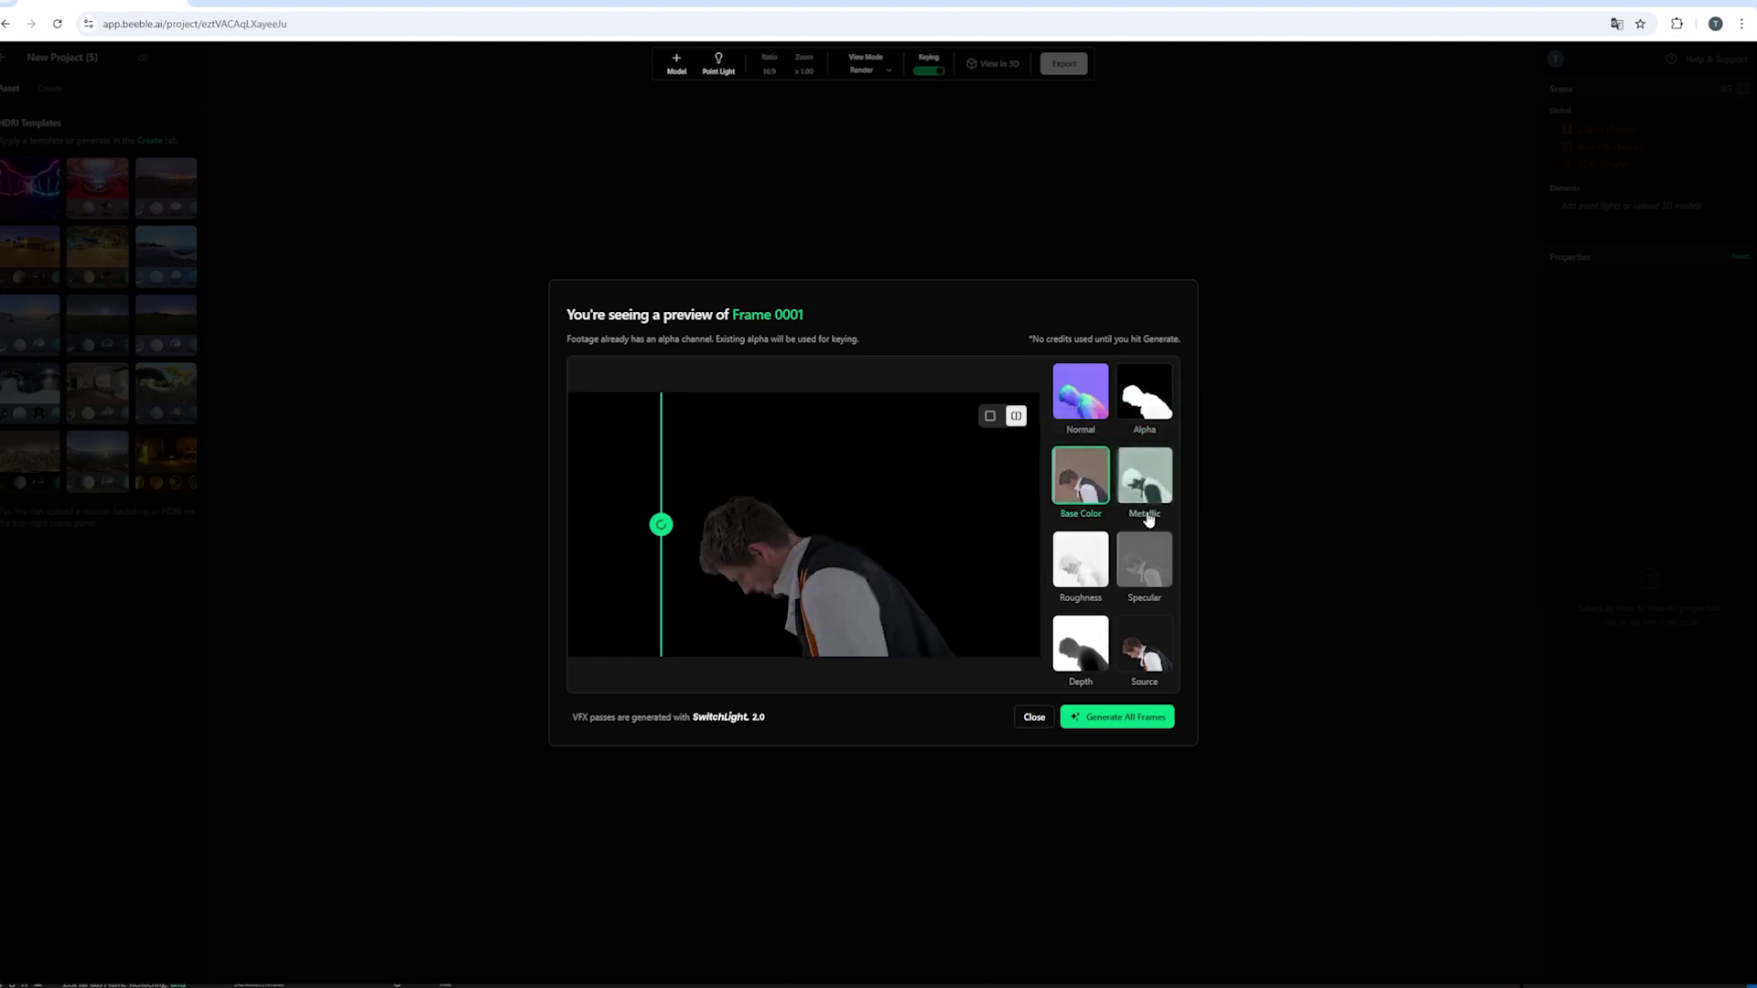
{"action": "left_click", "coordinate": [1097, 631]}
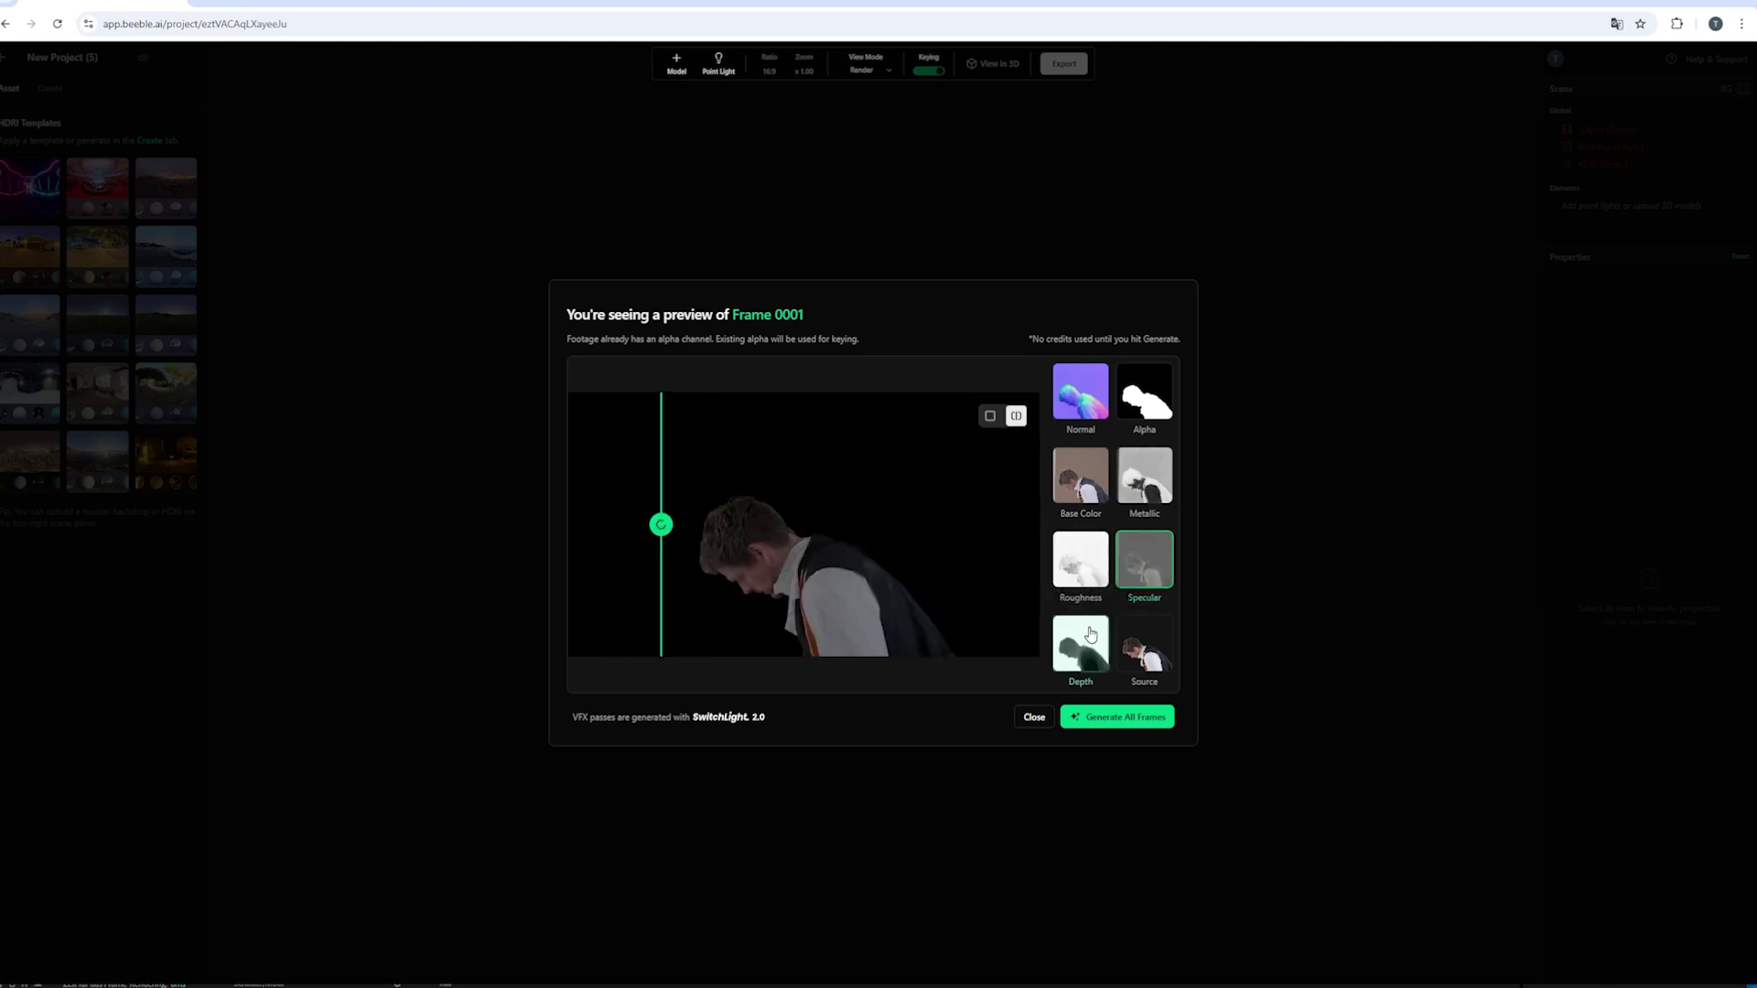
{"action": "left_click", "coordinate": [1151, 650]}
{"action": "left_click", "coordinate": [1096, 403]}
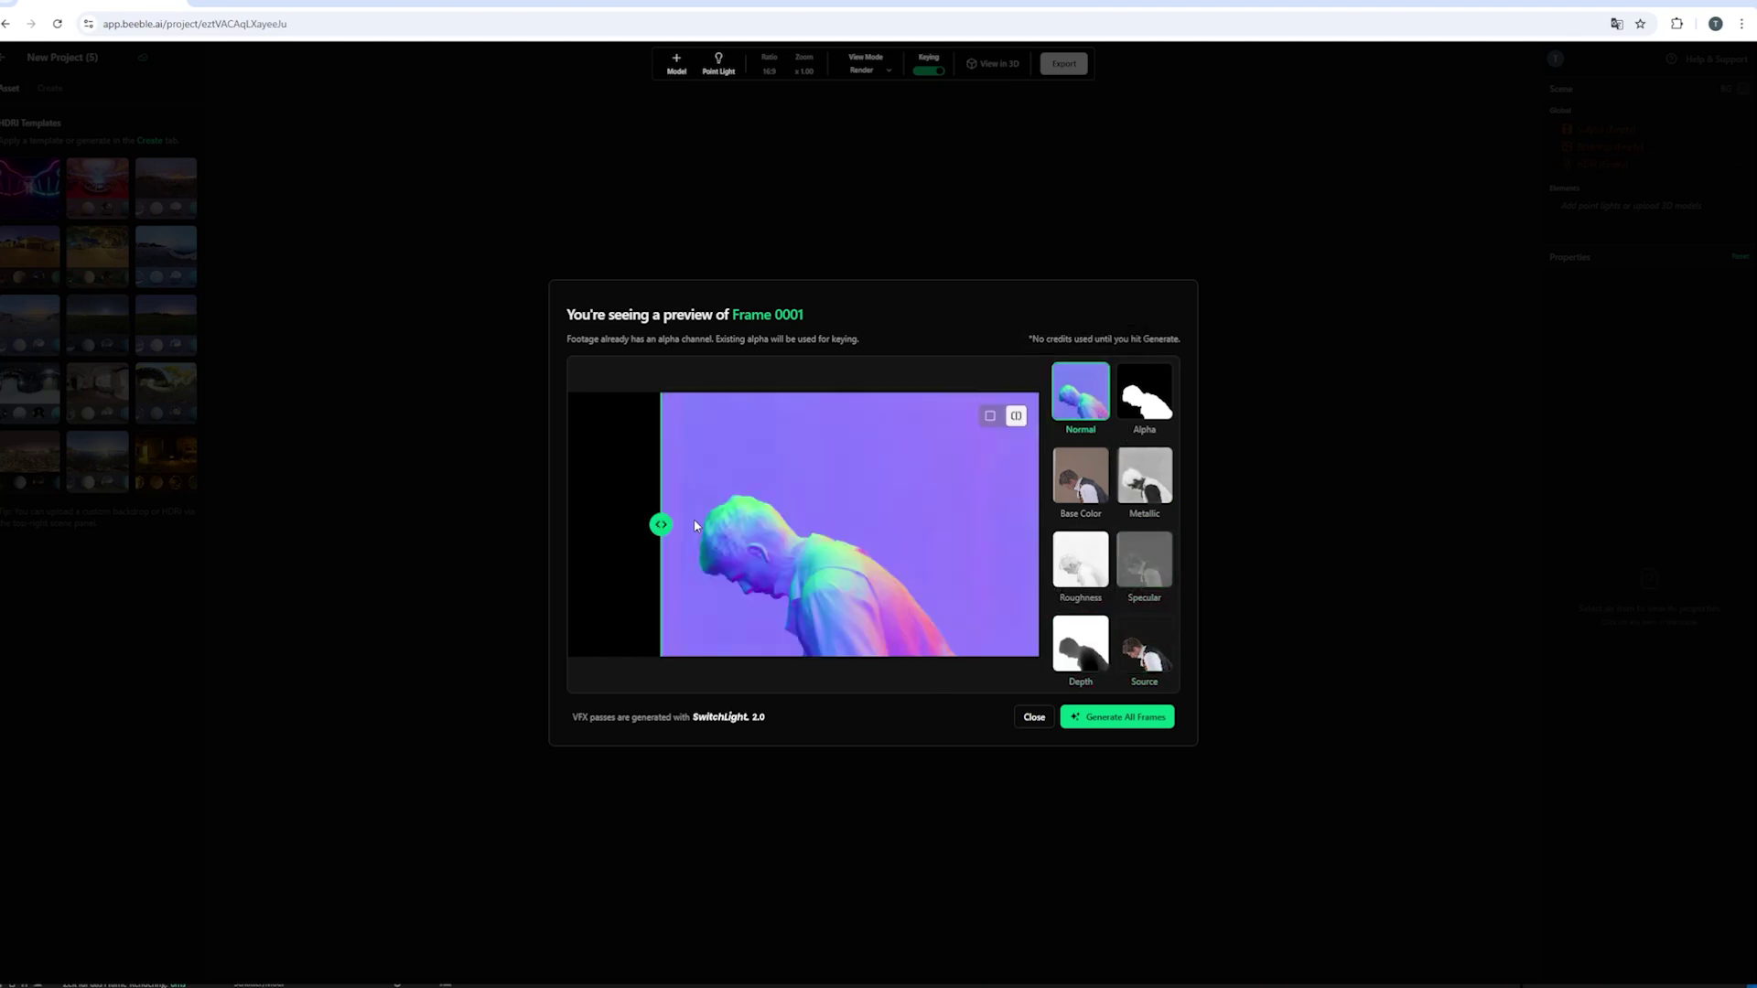
- Compare the Normal pass against the source, then generate passes for all frames
{"action": "left_click_drag", "start_coordinate": [661, 525], "coordinate": [741, 549]}
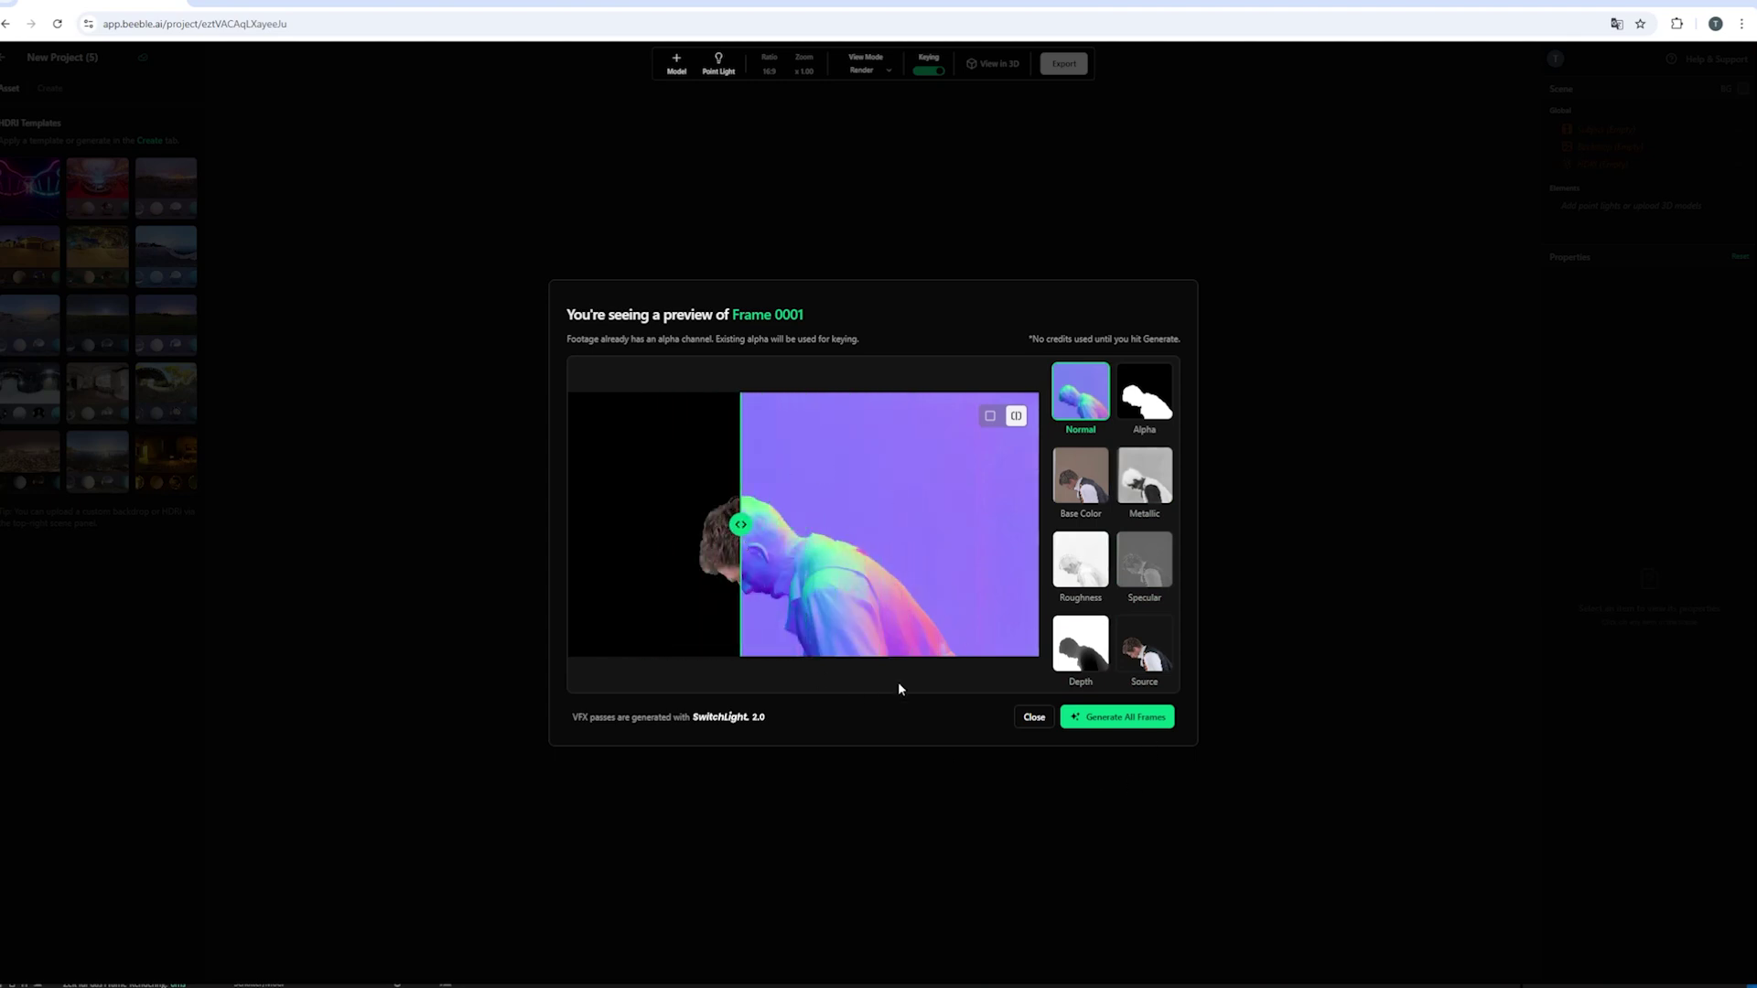
{"action": "left_click", "coordinate": [1150, 722]}
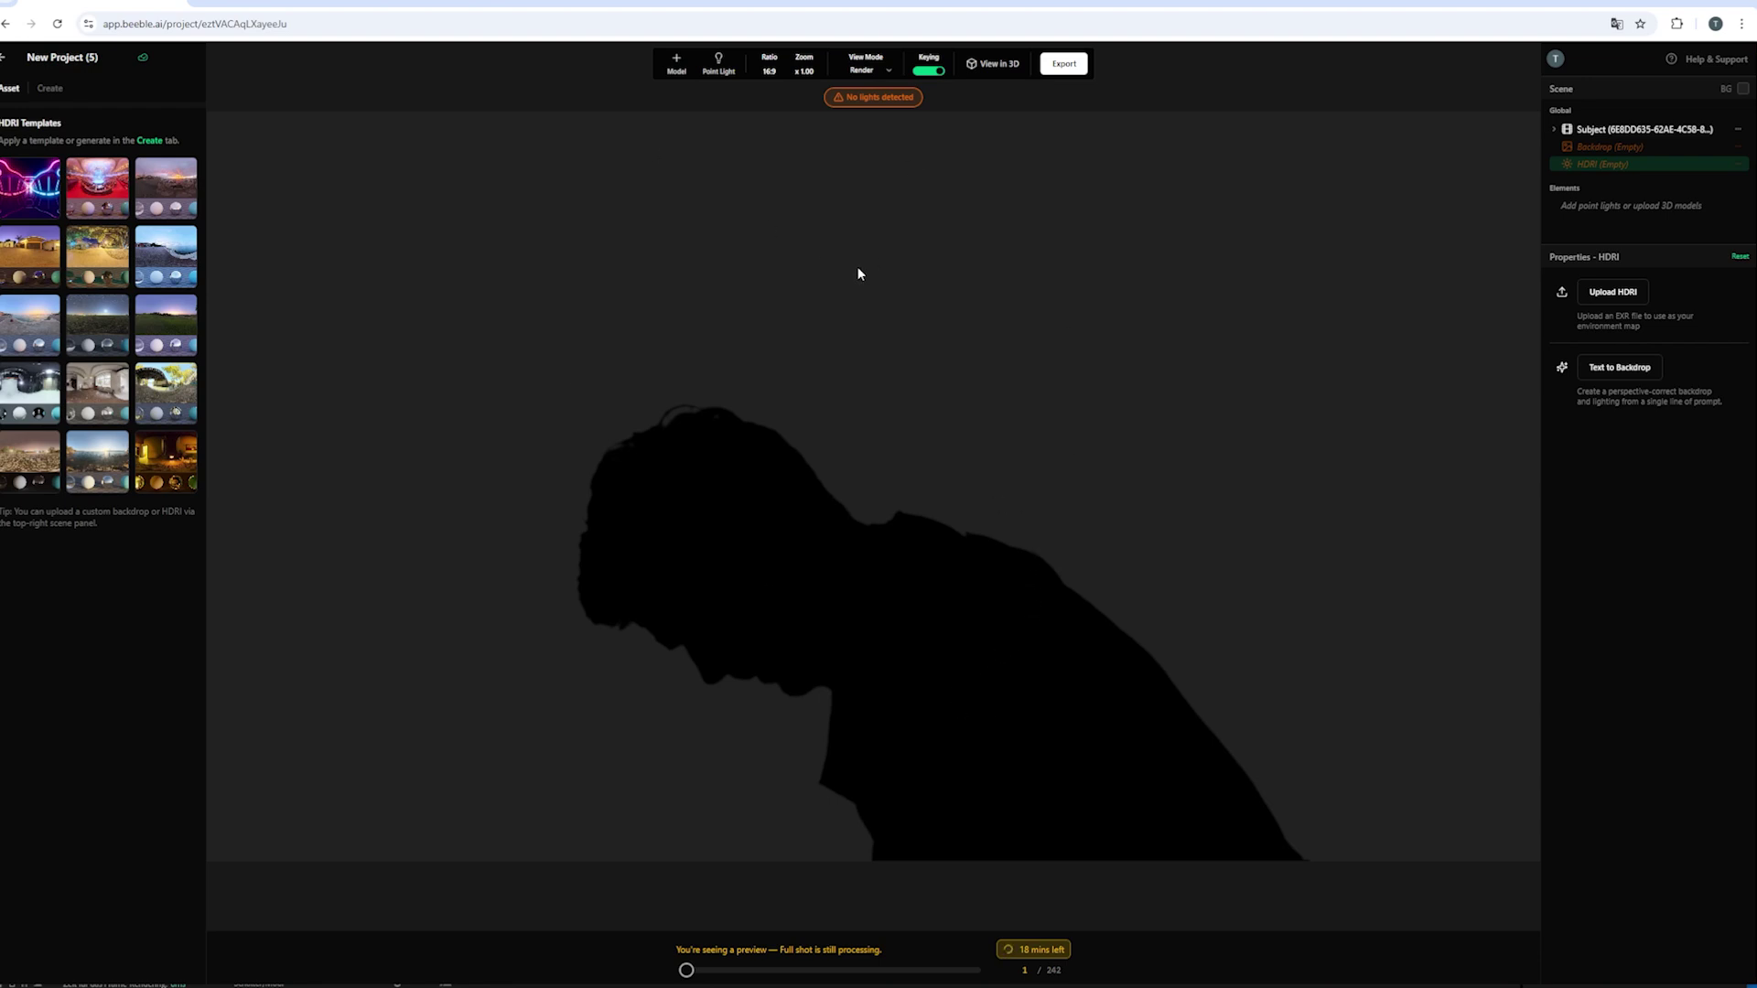
{"action": "mouse_move", "coordinate": [901, 109]}
- Add a white point light at the lower left of the frame
{"action": "left_click", "coordinate": [720, 64]}
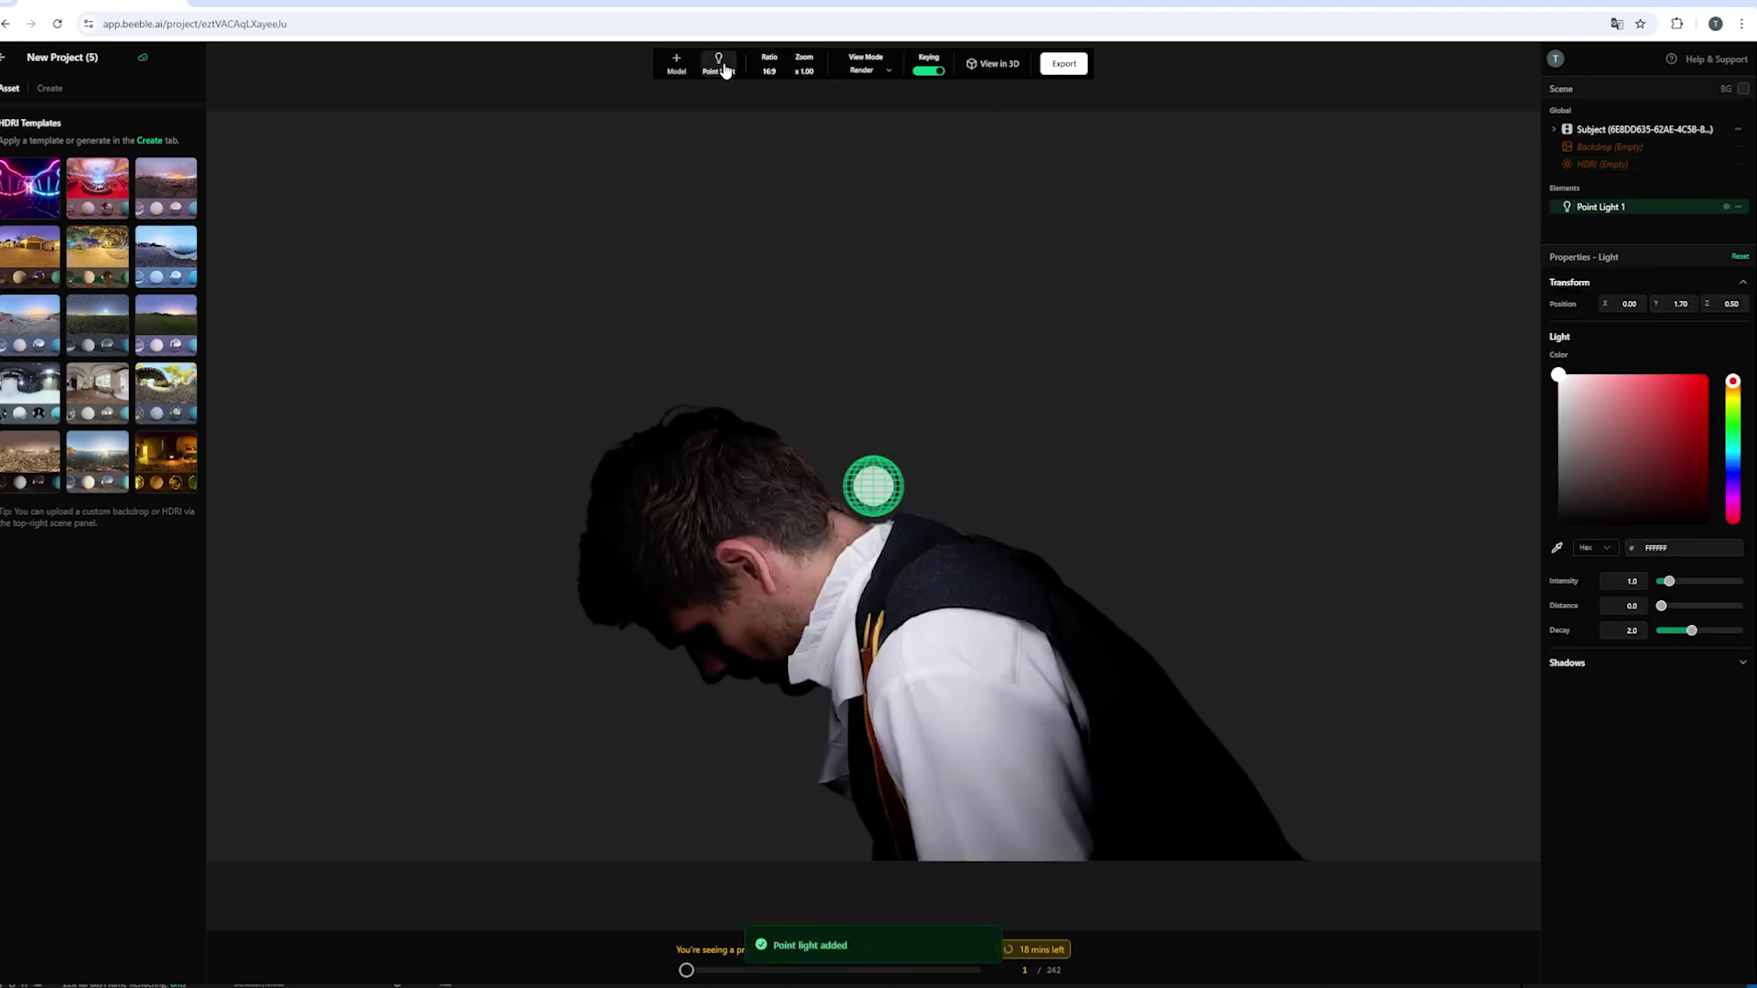
{"action": "left_click_drag", "start_coordinate": [871, 490], "coordinate": [264, 789]}
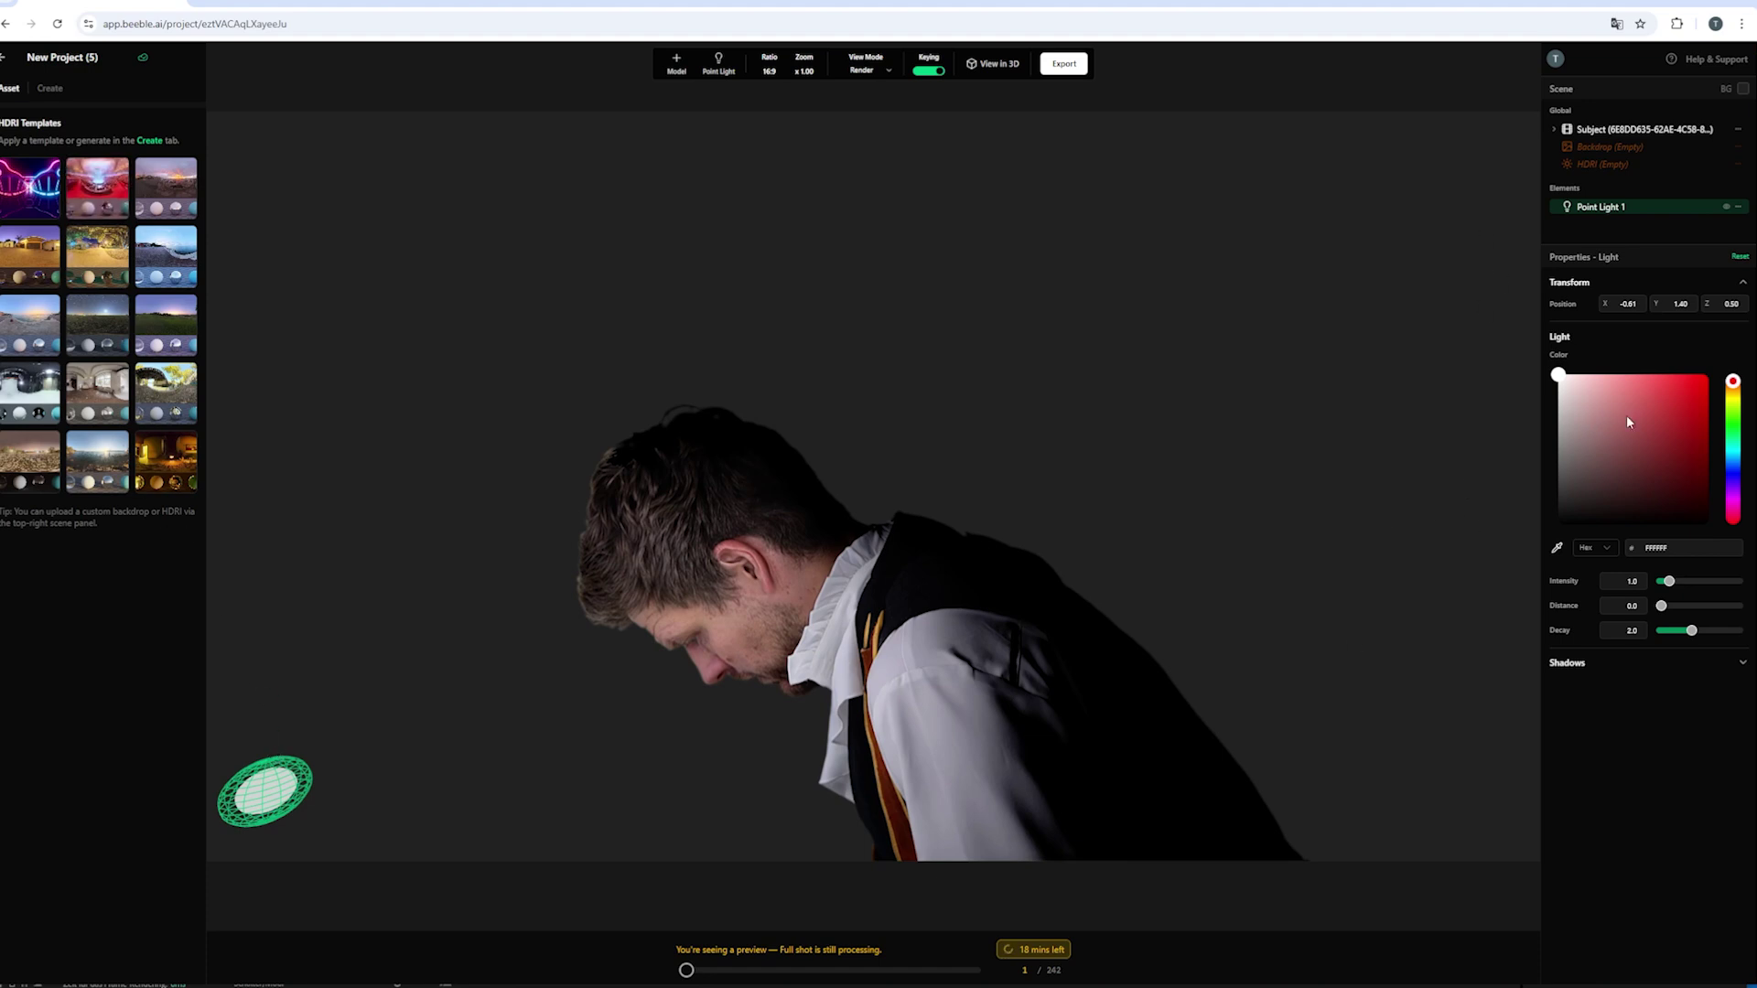
{"action": "left_click_drag", "start_coordinate": [1630, 422], "coordinate": [1480, 355]}
- Add a second point light at the upper right and apply the neon HDRI environment
{"action": "left_click", "coordinate": [718, 64]}
{"action": "left_click_drag", "start_coordinate": [877, 483], "coordinate": [1360, 286]}
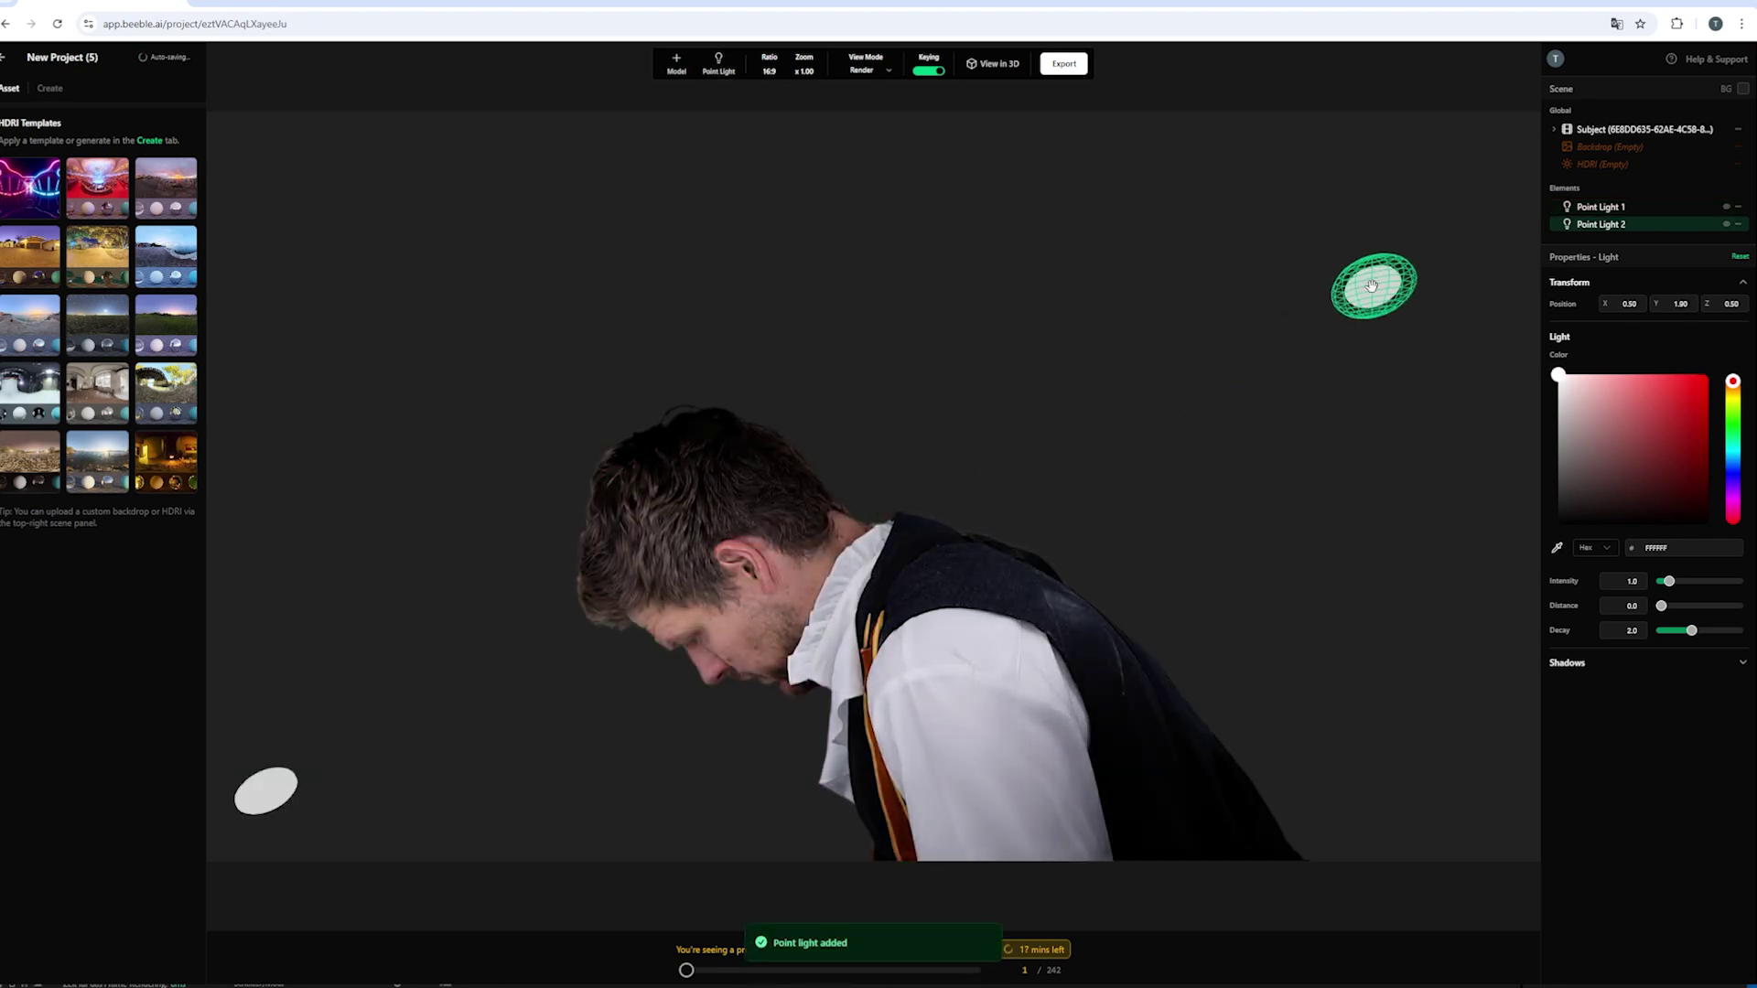
{"action": "left_click", "coordinate": [31, 188]}
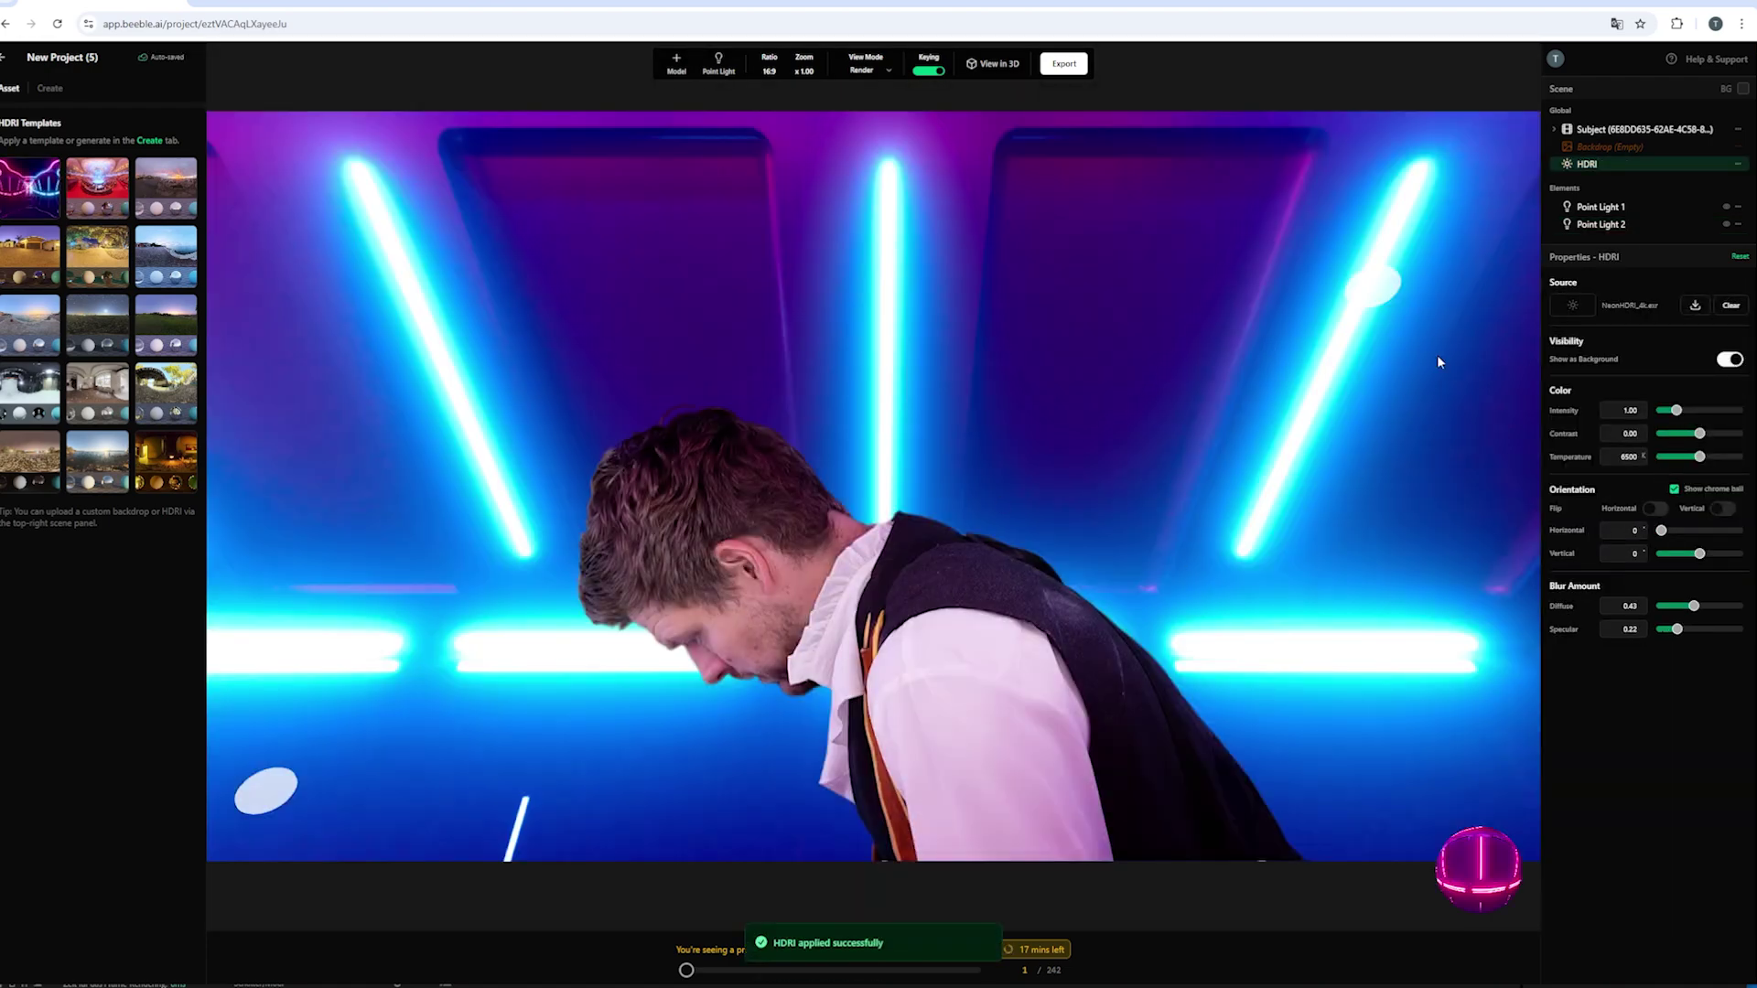
- Check Point Light 2, swing the neon HDRI's horizontal orientation and reset it to 0, then show Create
{"action": "left_click", "coordinate": [1610, 224]}
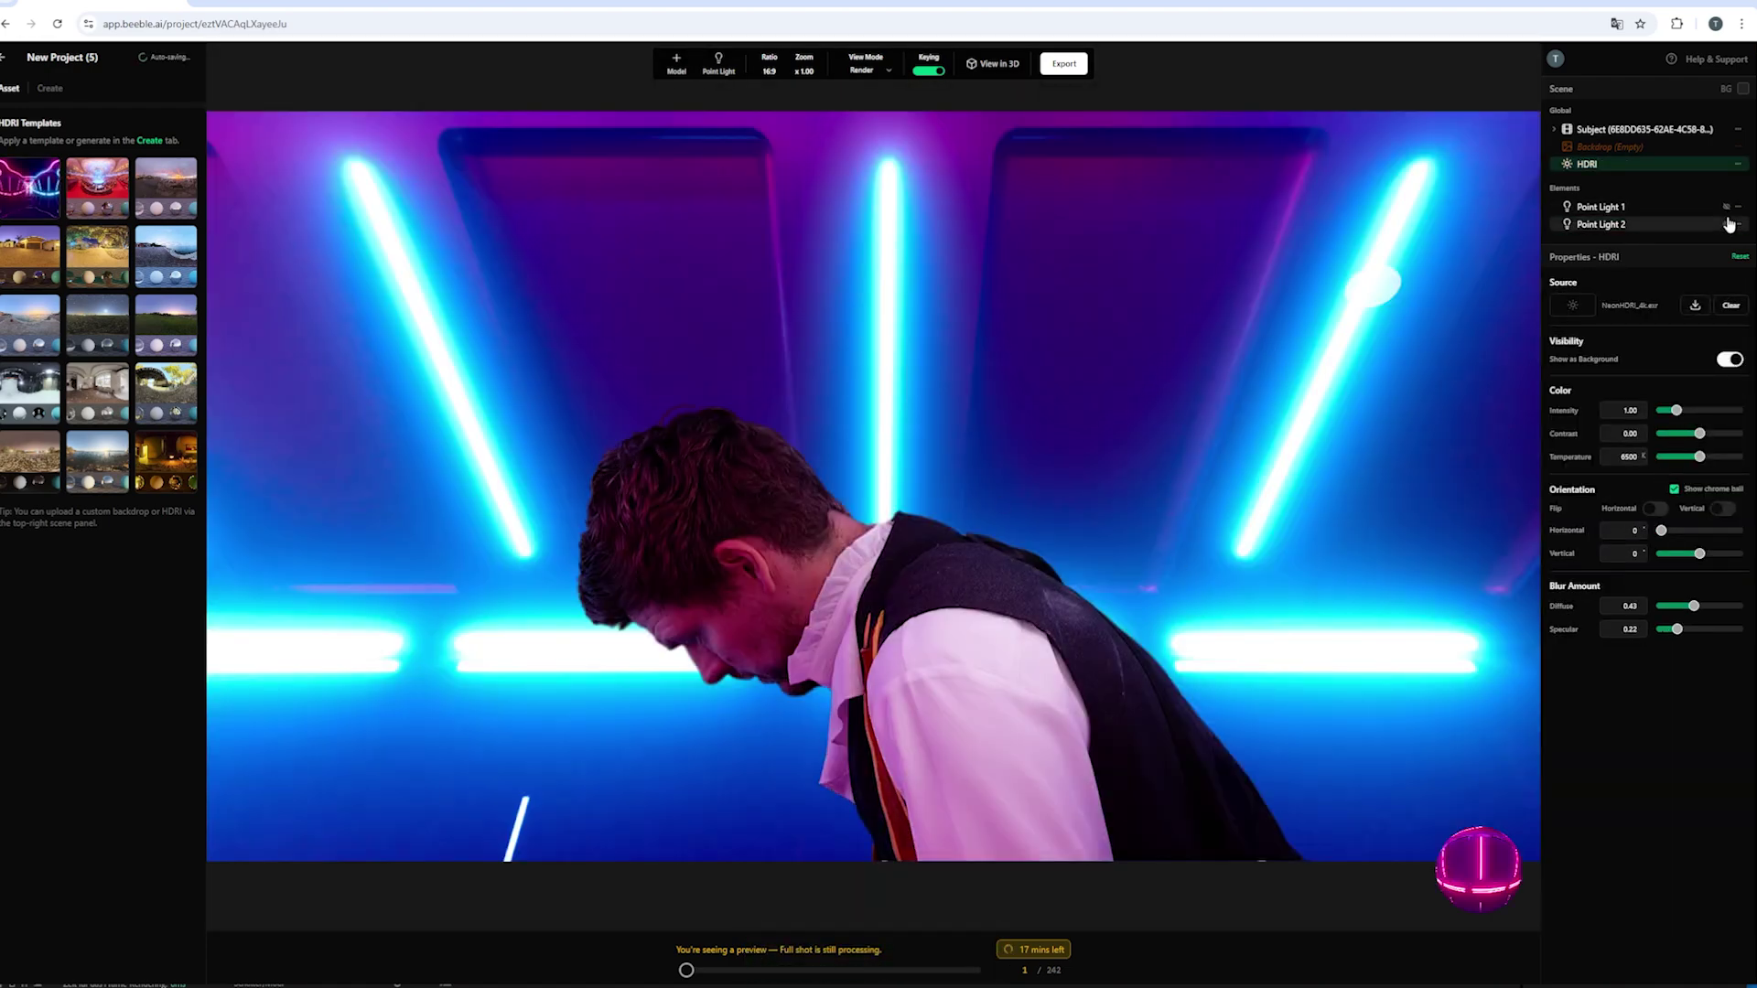
{"action": "left_click", "coordinate": [1592, 165]}
{"action": "mouse_move", "coordinate": [1670, 529]}
{"action": "left_mouse_down"}
{"action": "mouse_move", "coordinate": [1731, 529]}
{"action": "mouse_move", "coordinate": [1638, 524]}
{"action": "left_mouse_up"}
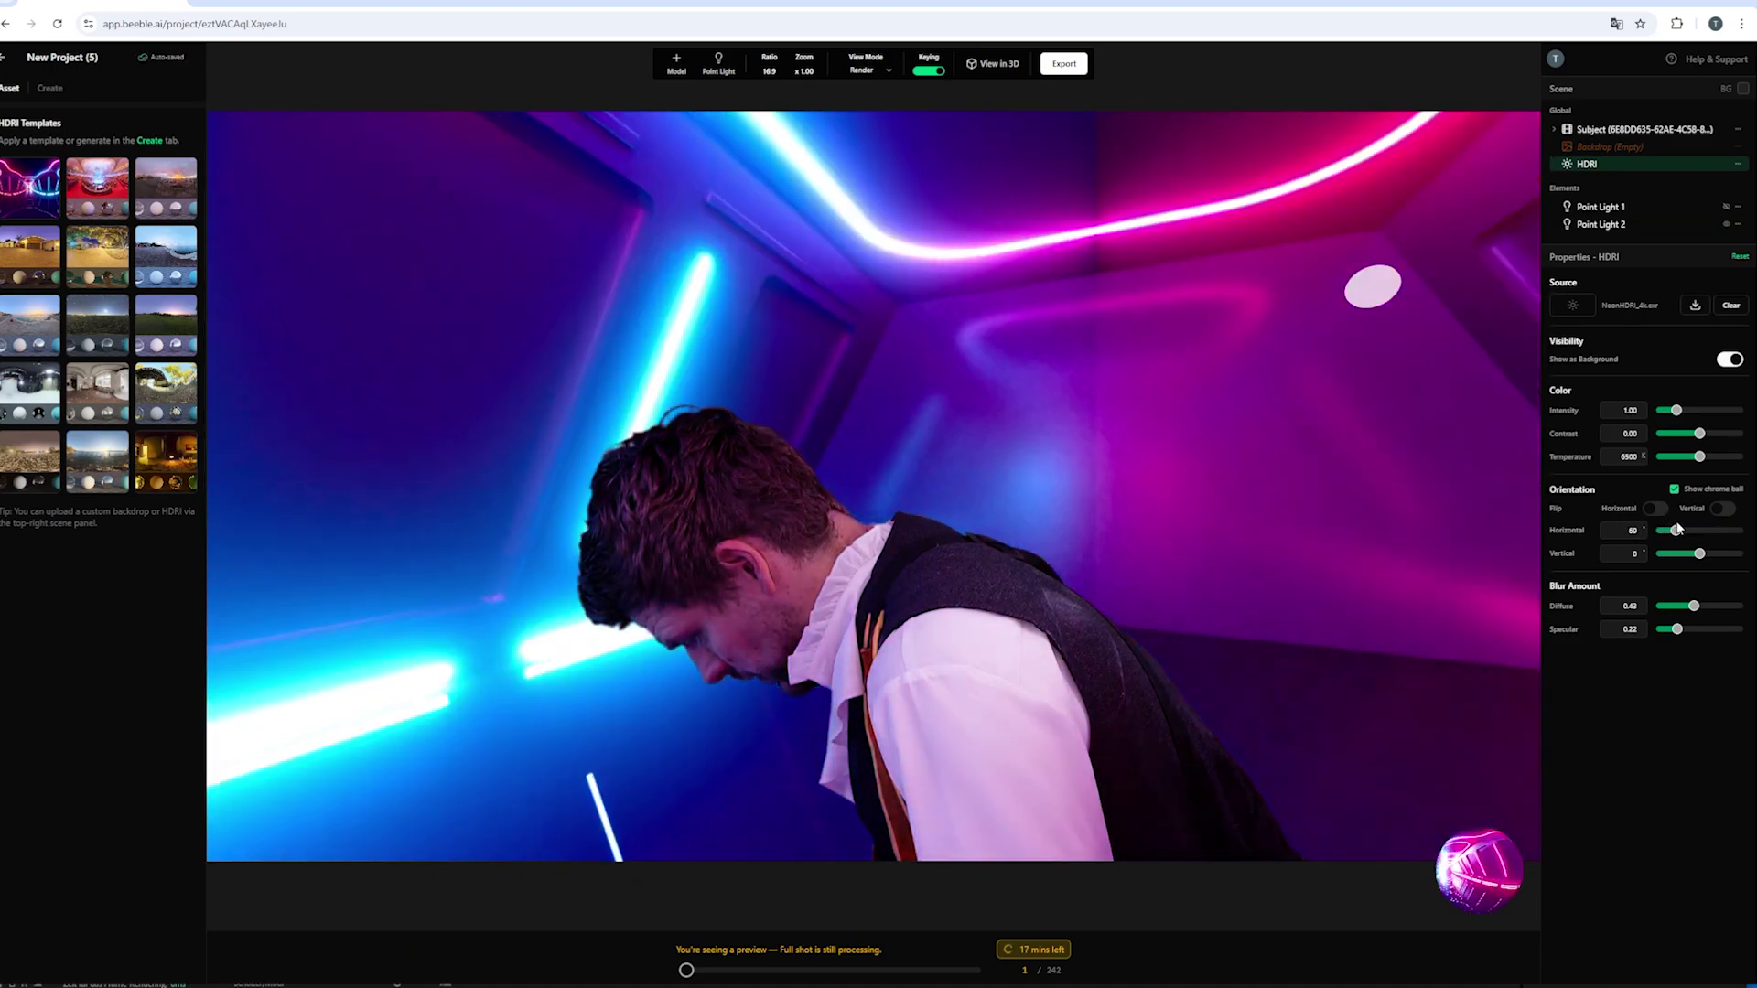
{"action": "left_click_drag", "start_coordinate": [1679, 529], "coordinate": [1644, 536]}
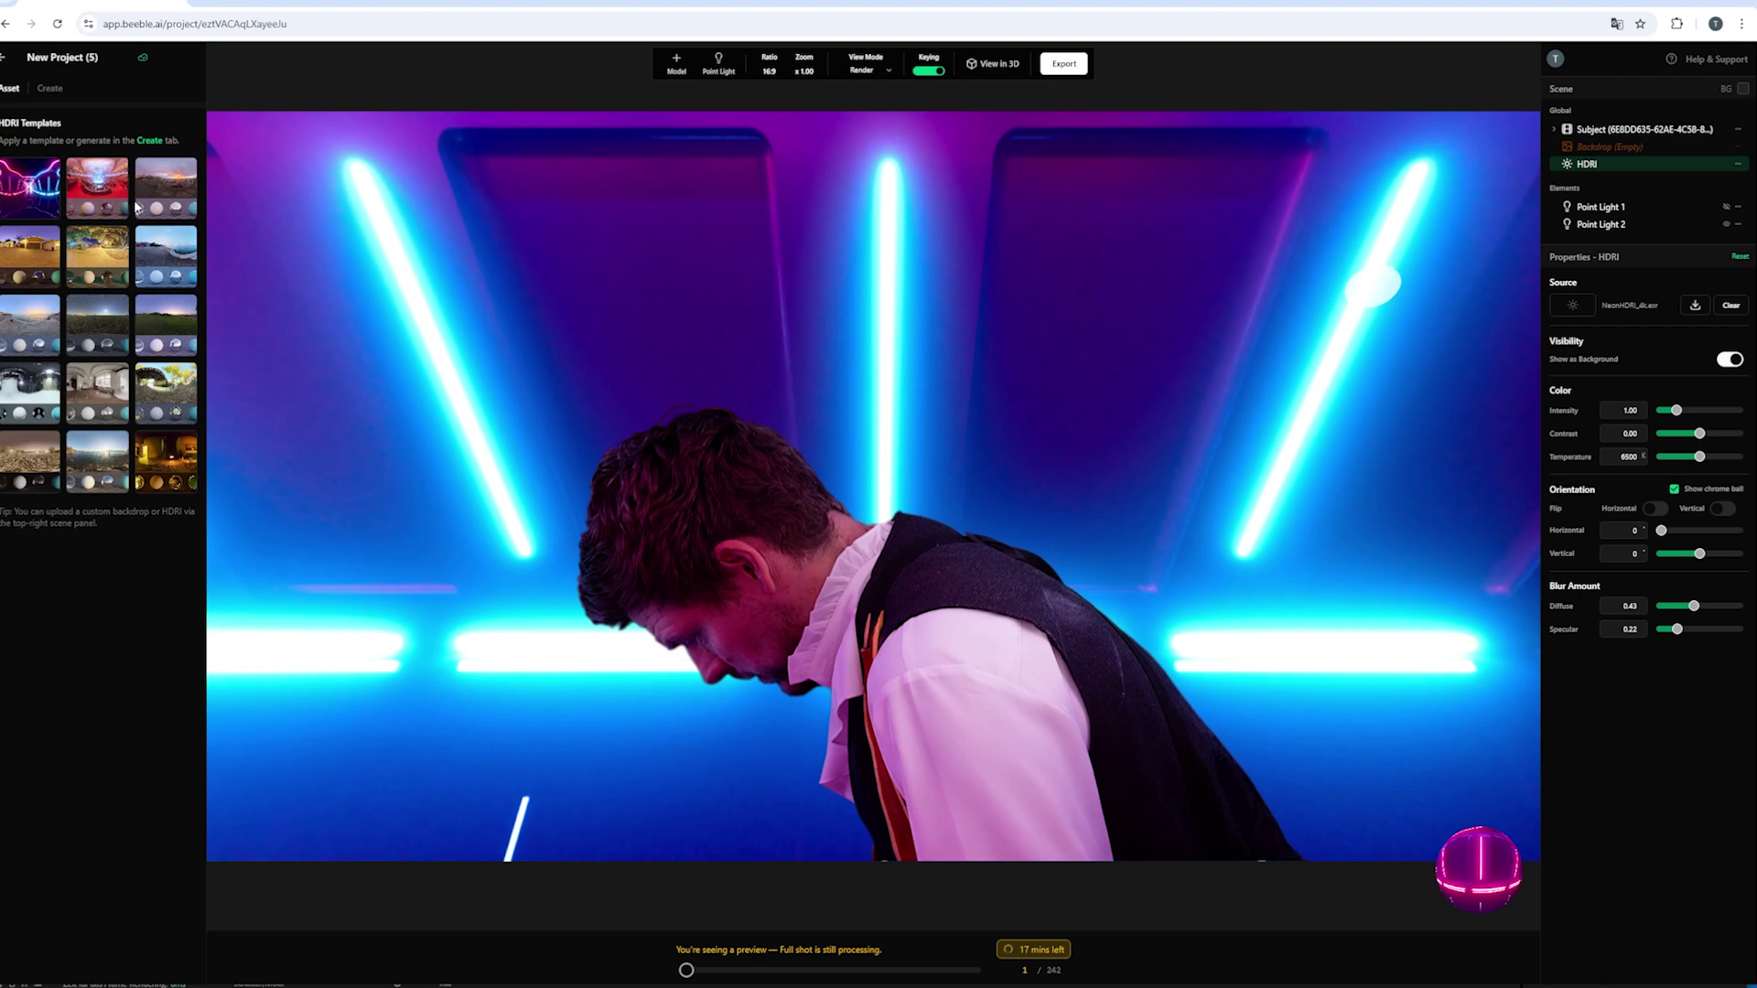
{"action": "left_click", "coordinate": [48, 89]}
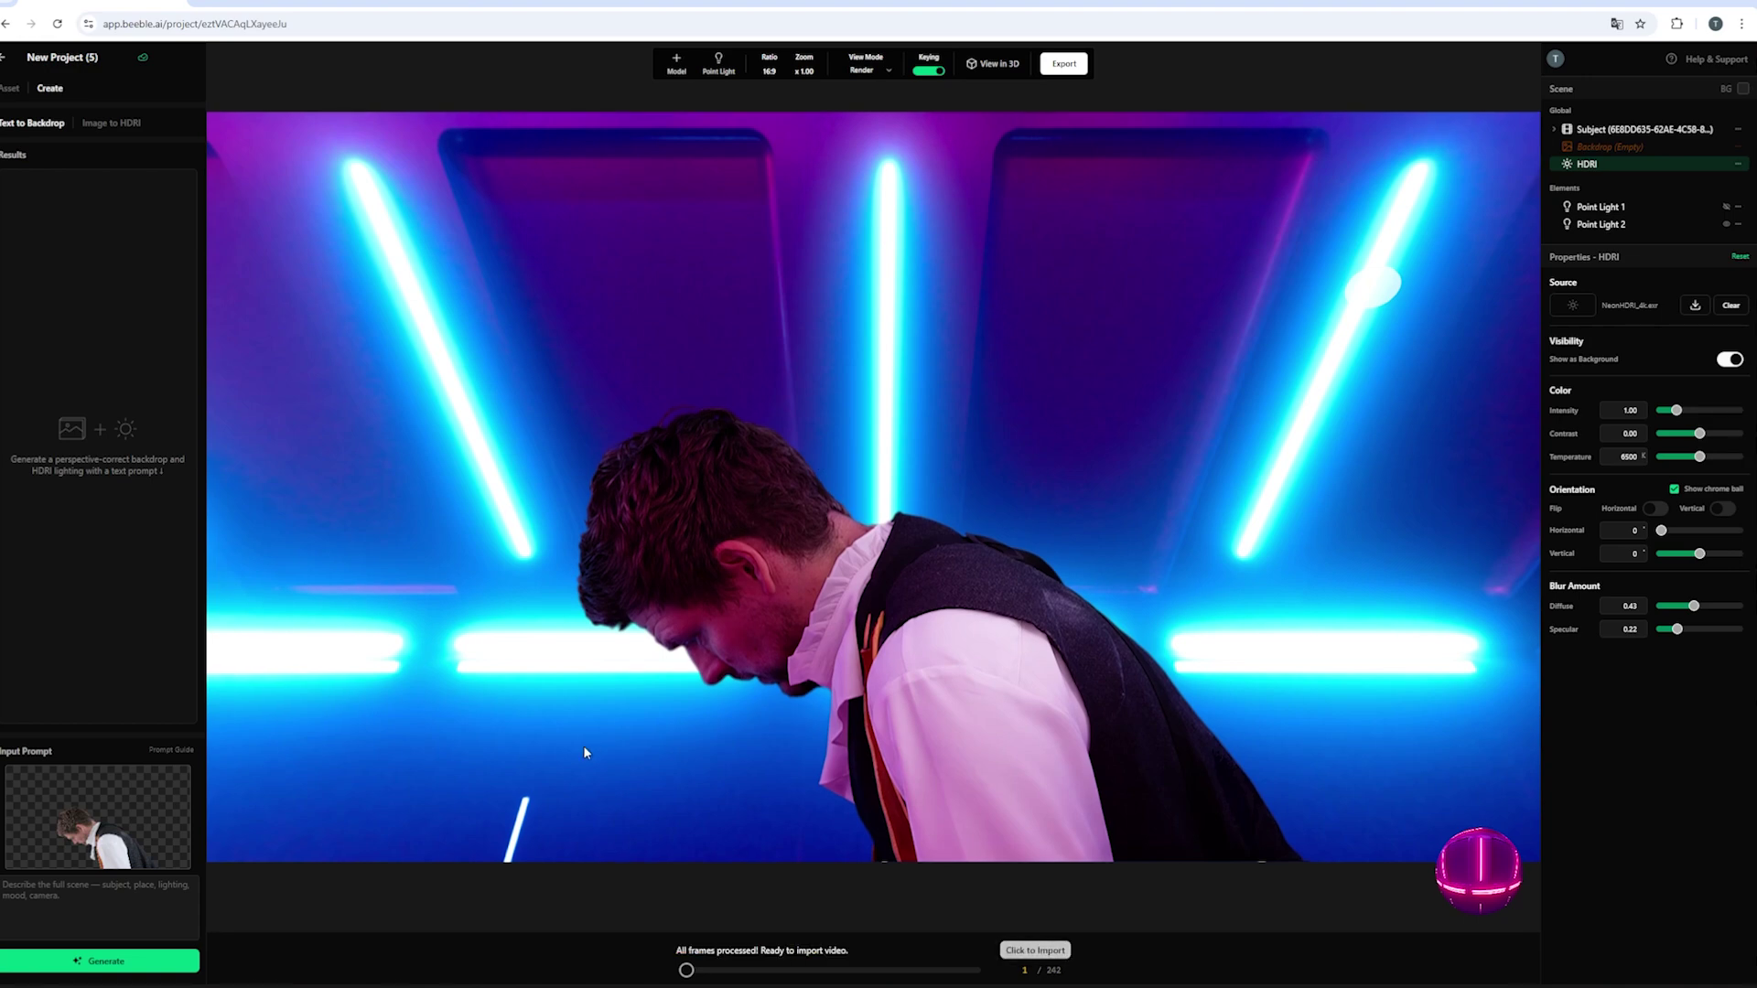
- Import the fully processed footage and rotate the neon HDRI backdrop horizontally to 156
{"action": "left_click", "coordinate": [1048, 951]}
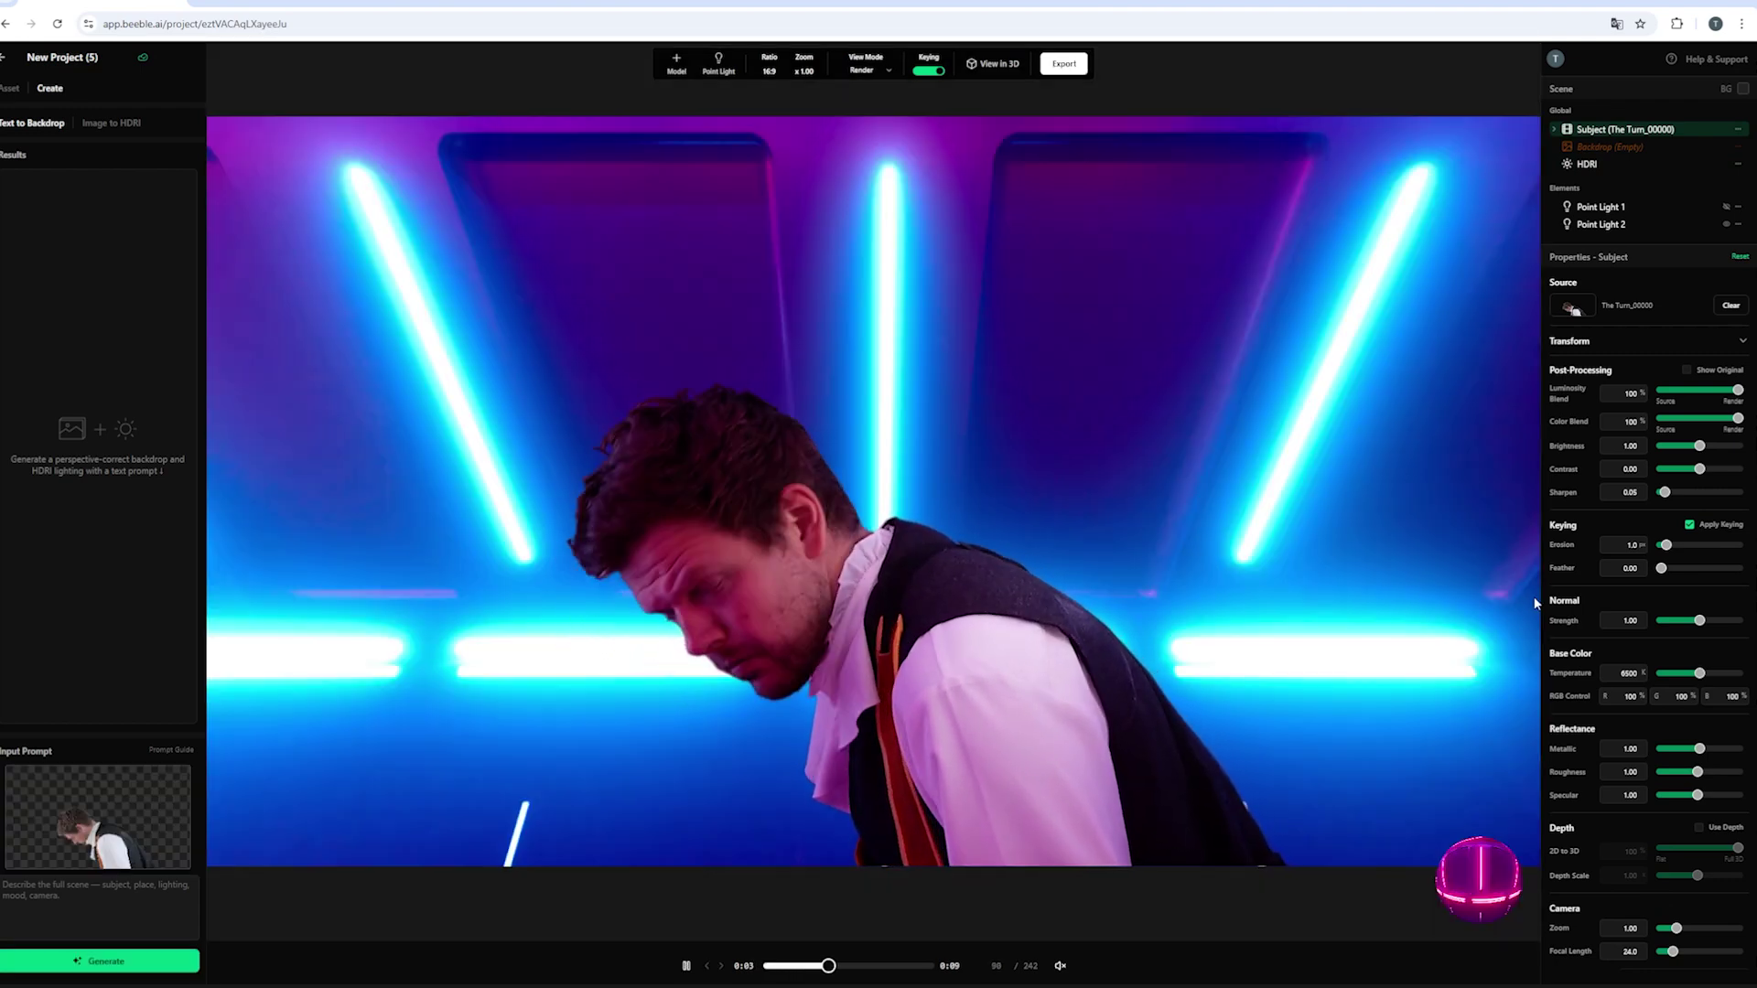
{"action": "left_click", "coordinate": [1611, 164]}
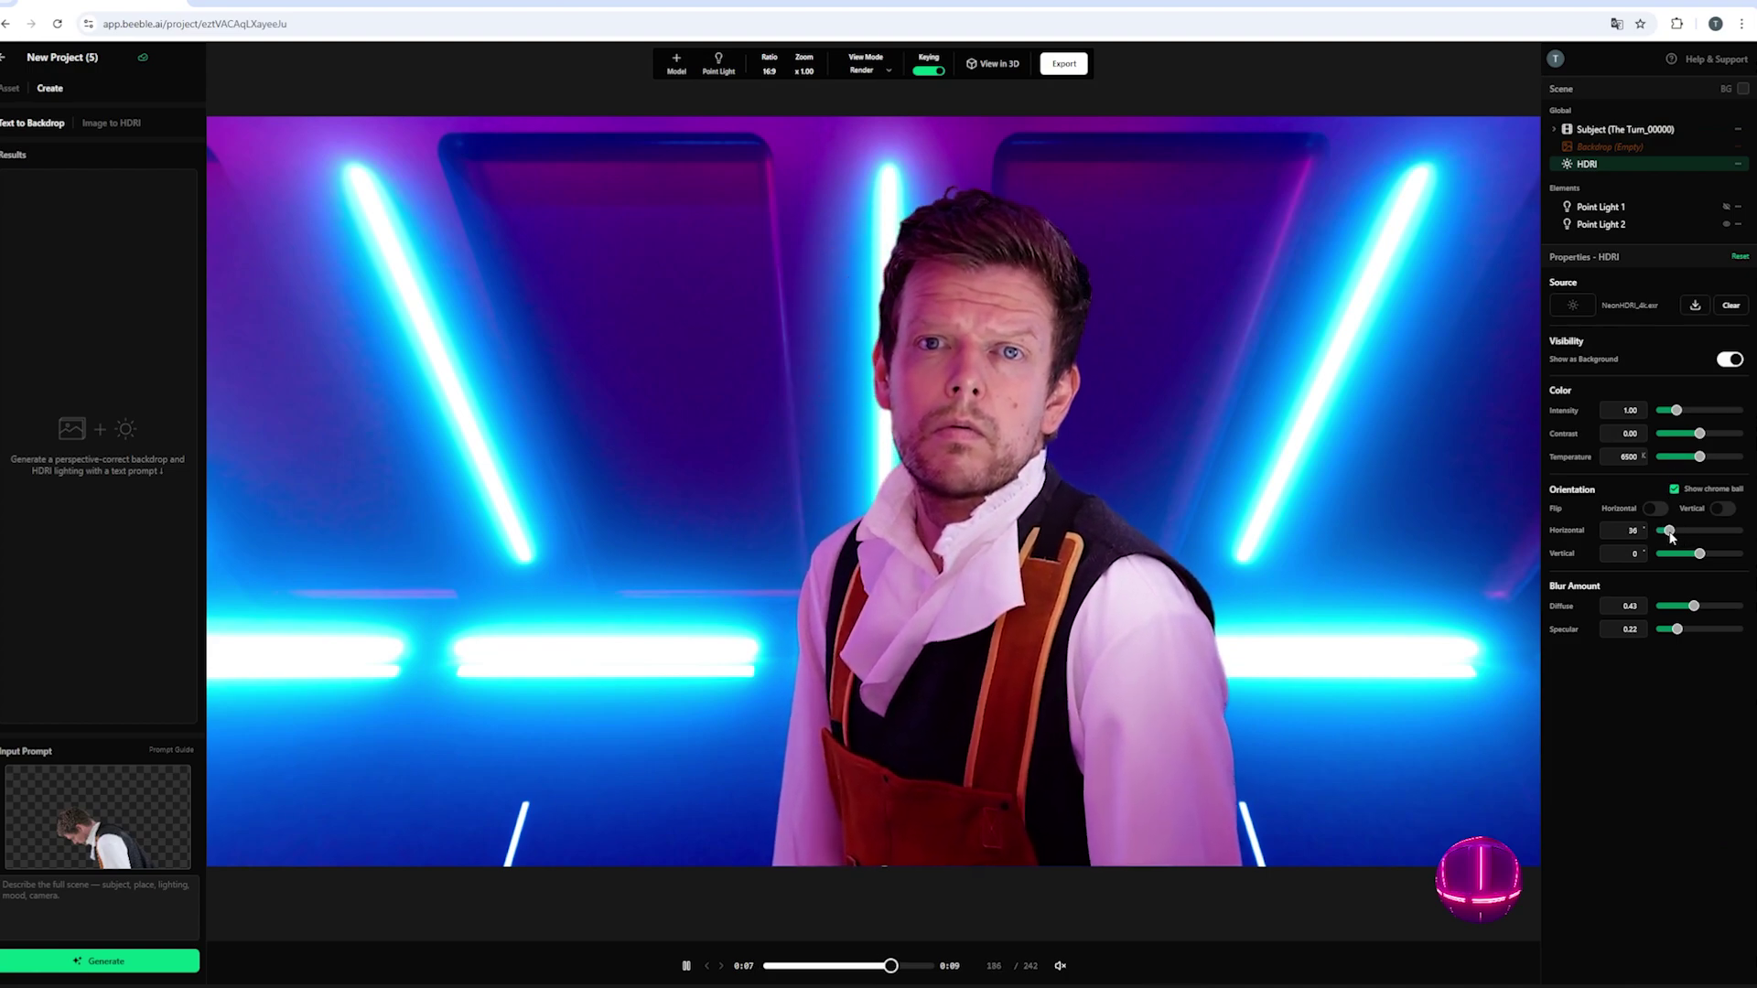
{"action": "left_click_drag", "start_coordinate": [1664, 531], "coordinate": [1699, 537]}
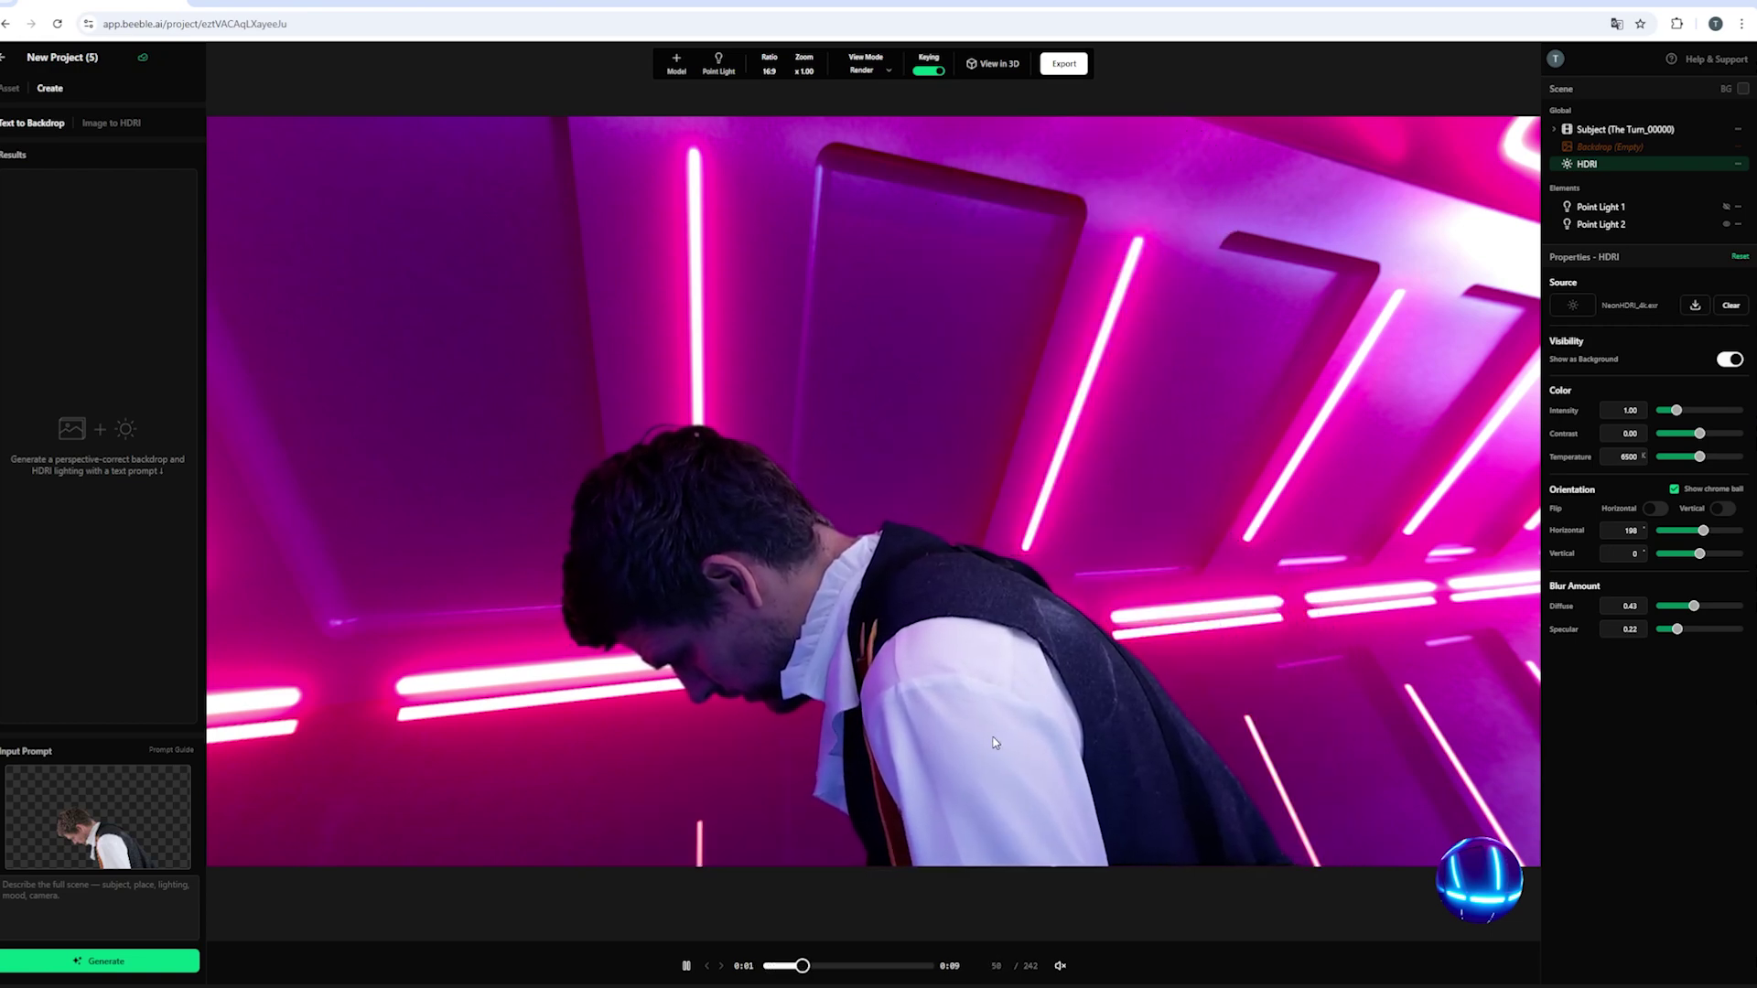
- Pause playback and download the beeble-addon_v1.5.4 Blender plugin zip to the Desktop
{"action": "left_click", "coordinate": [686, 965]}
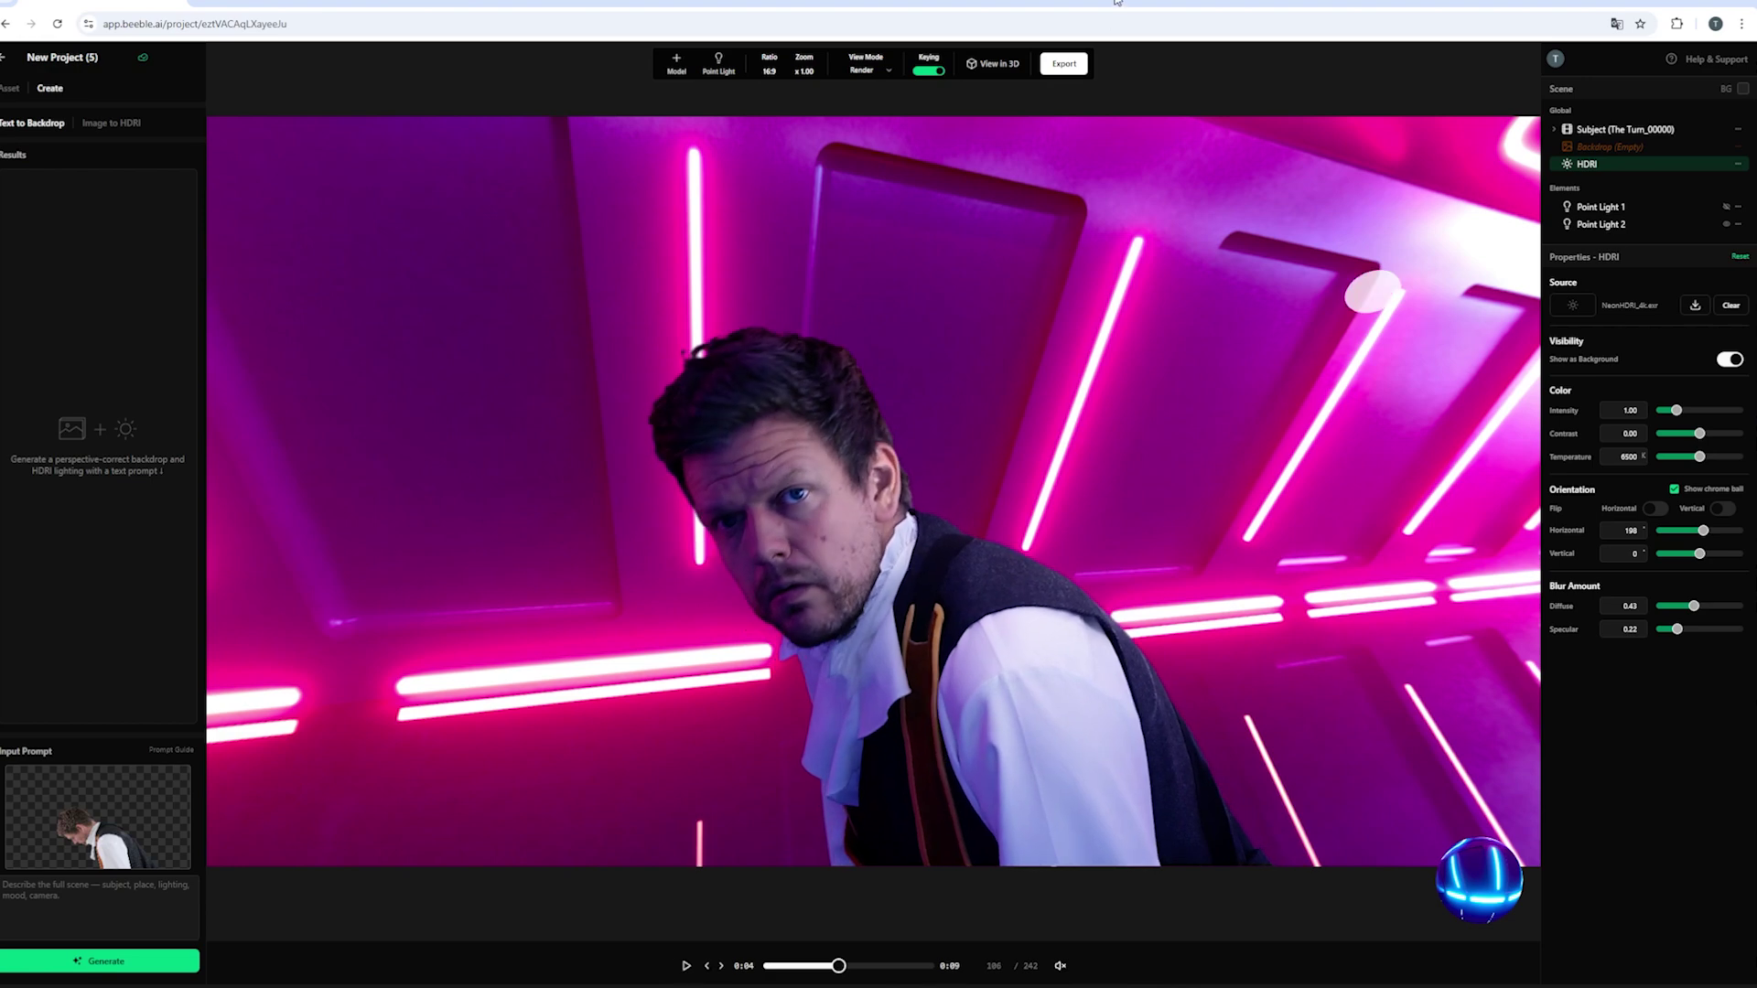
{"action": "left_click", "coordinate": [1066, 72]}
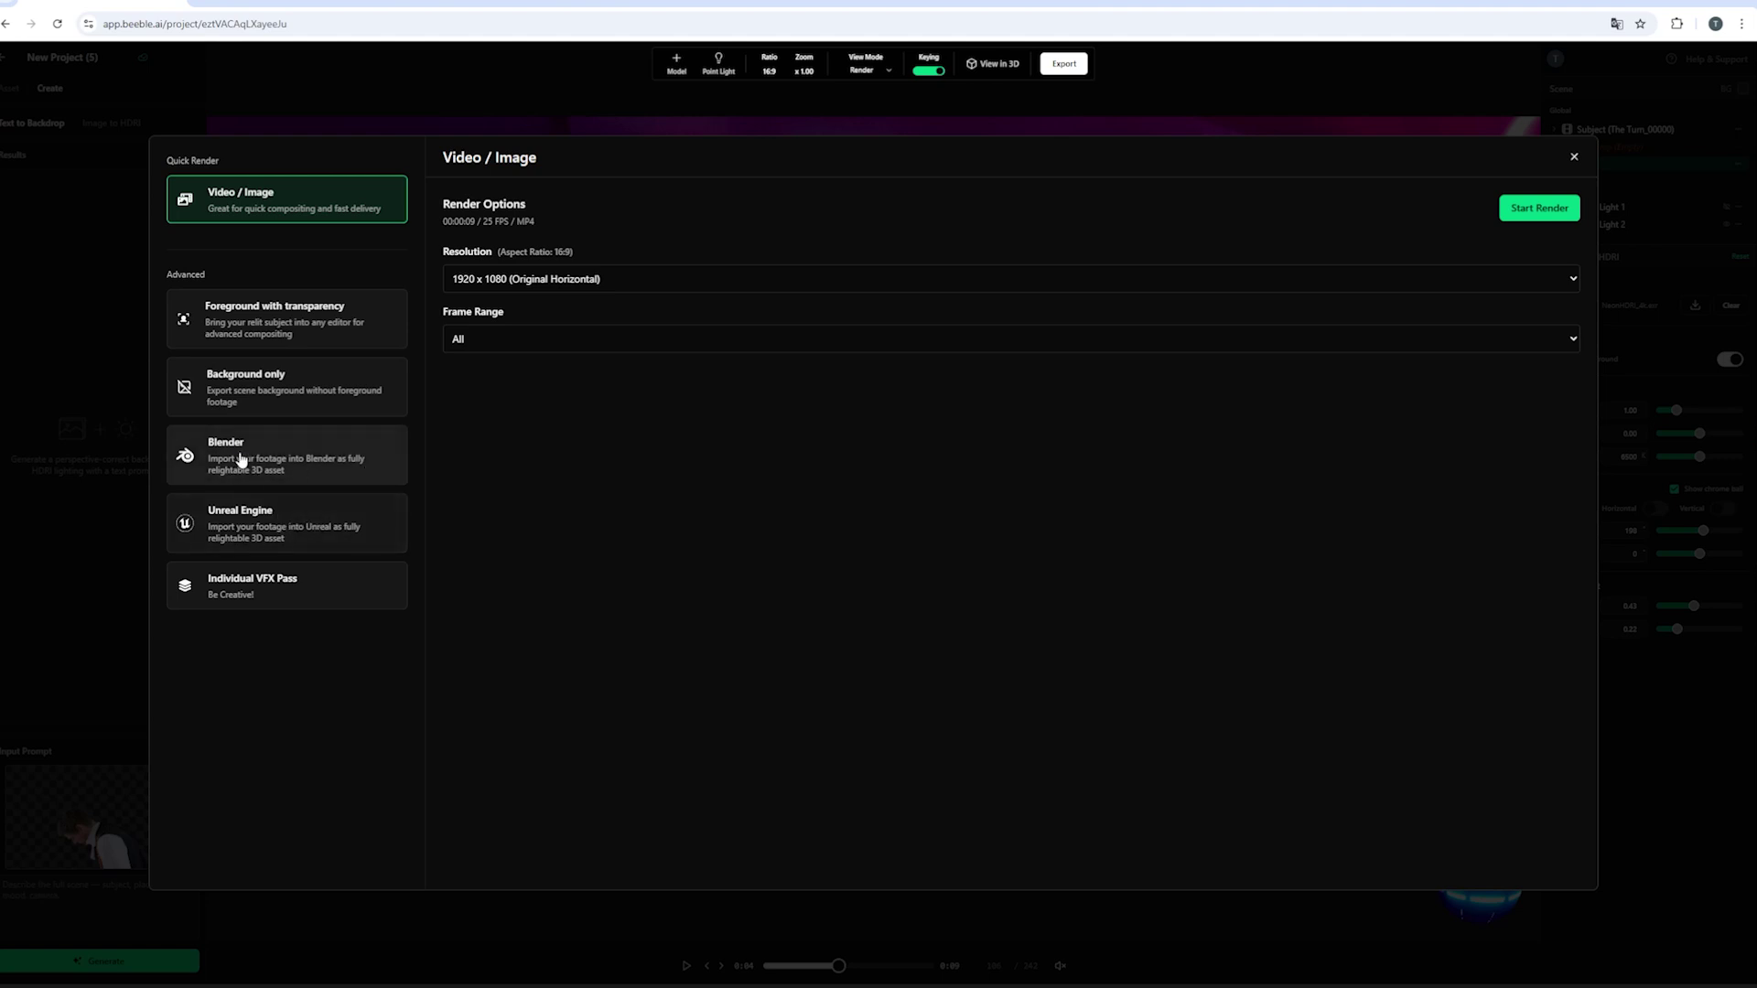
{"action": "left_click", "coordinate": [245, 460]}
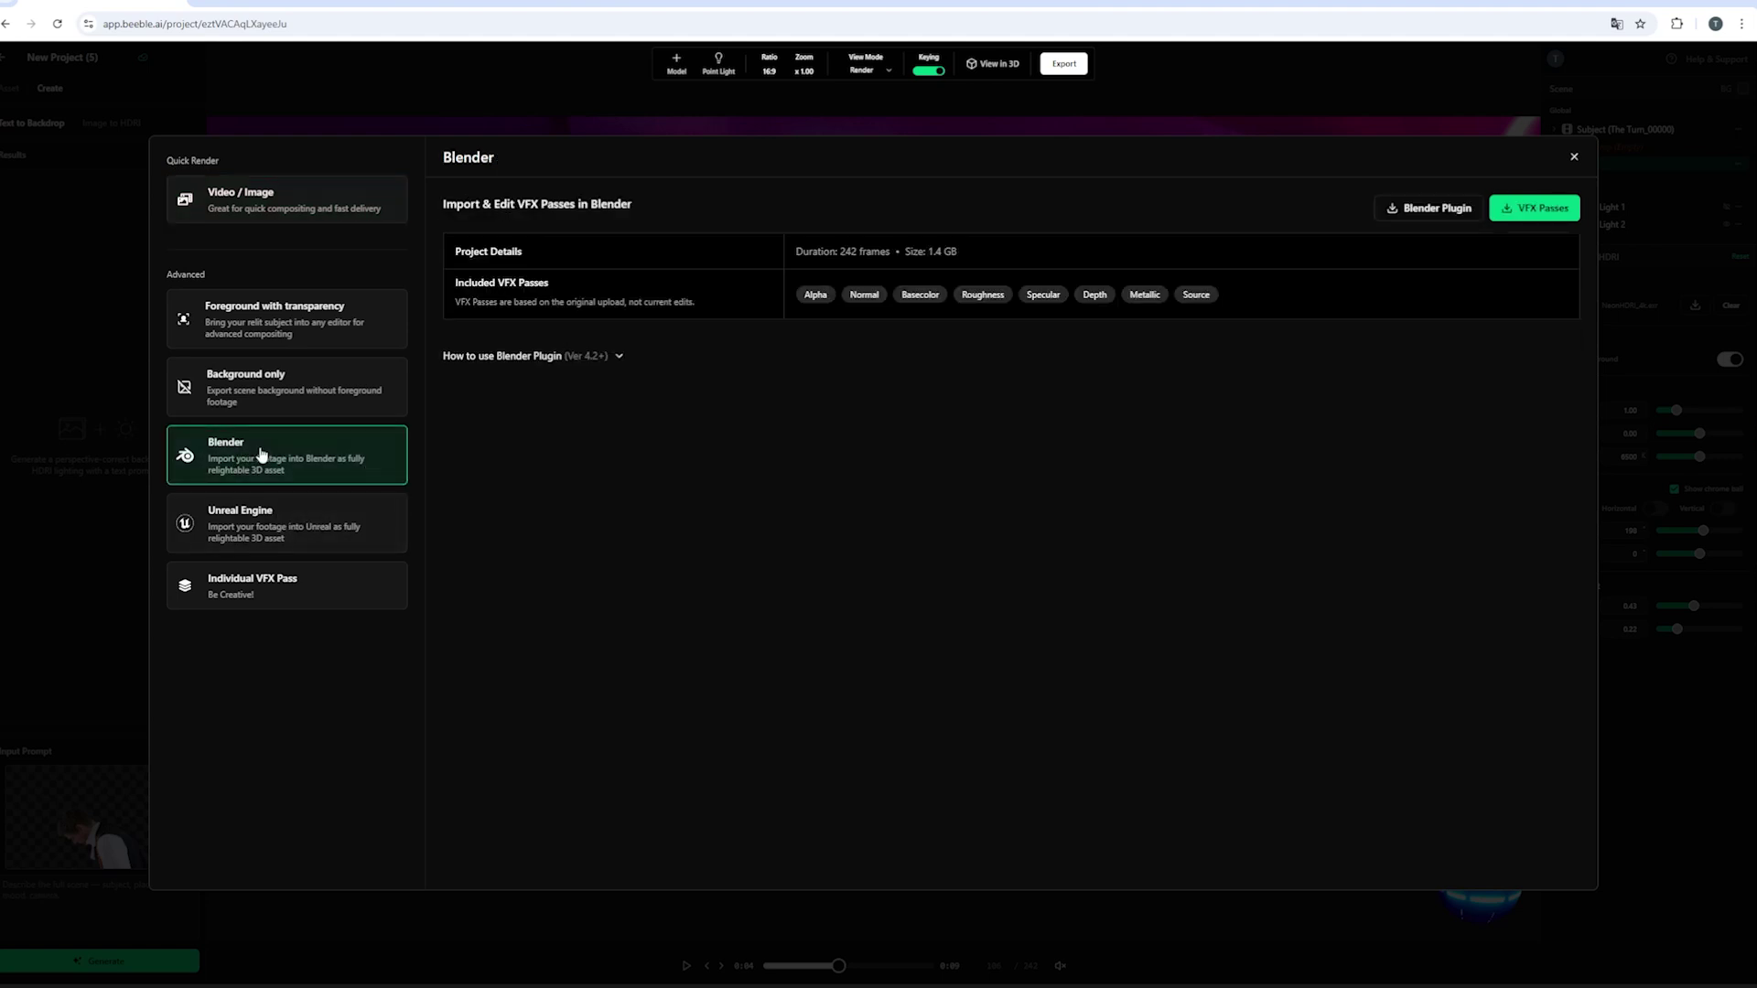
{"action": "left_click", "coordinate": [1427, 209]}
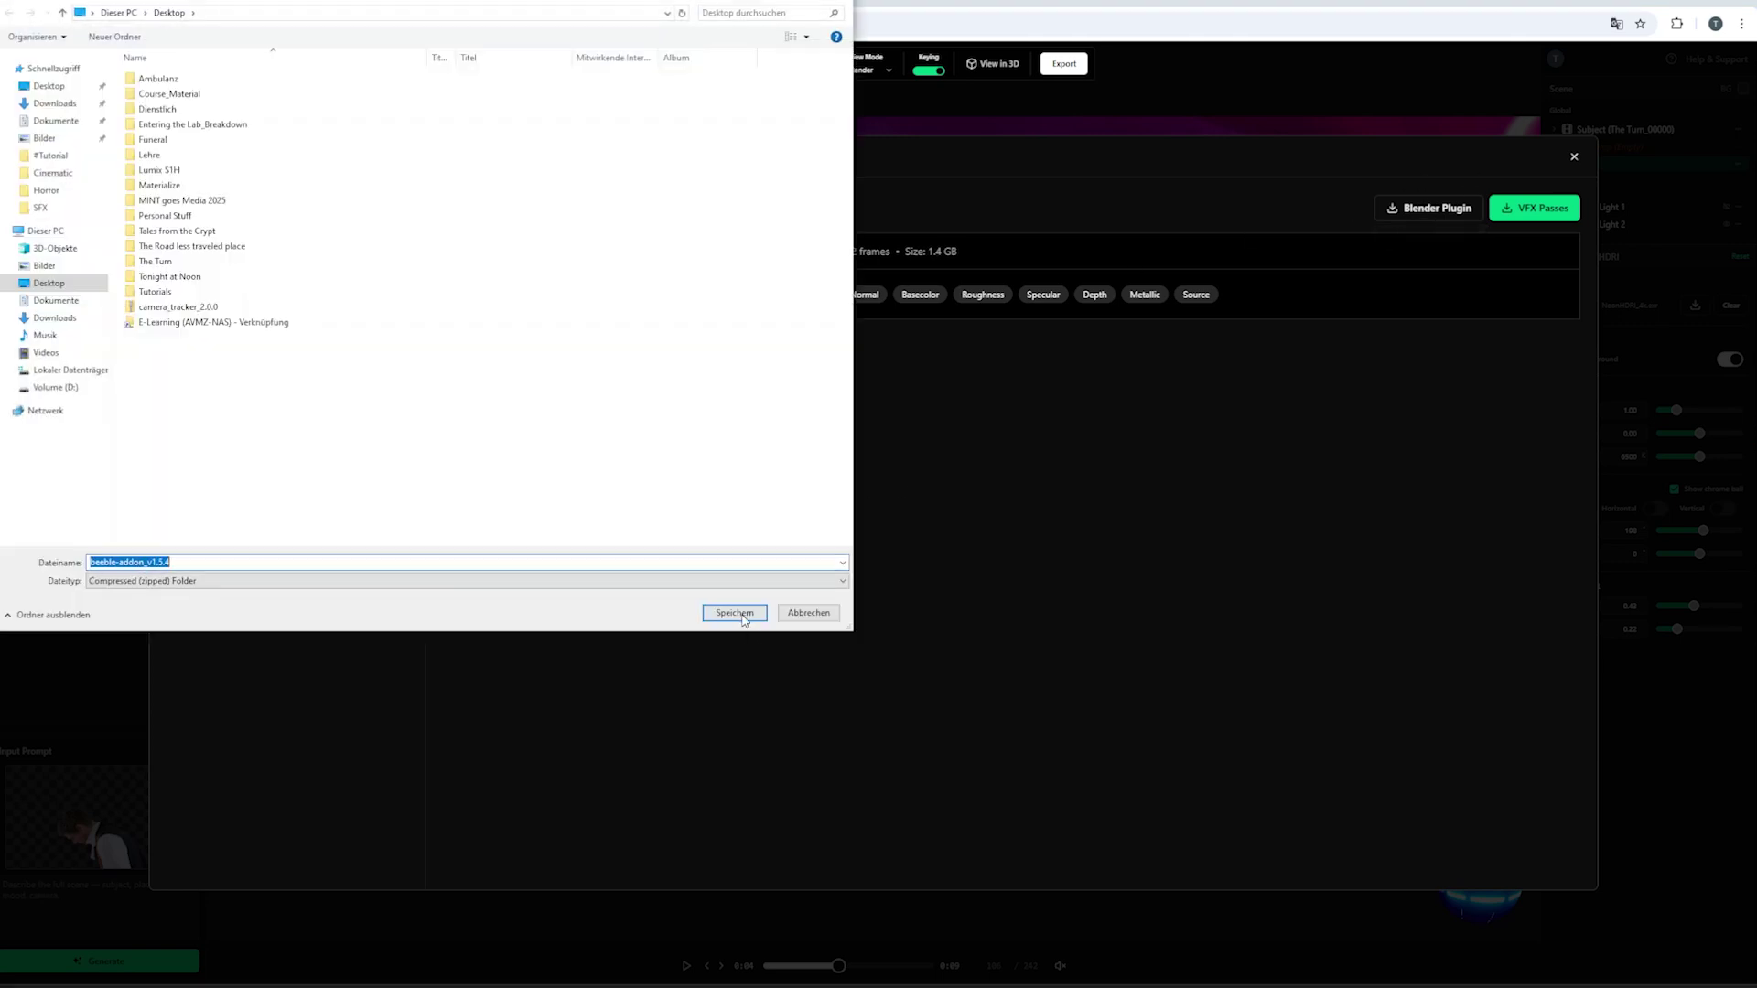
{"action": "left_click", "coordinate": [741, 613]}
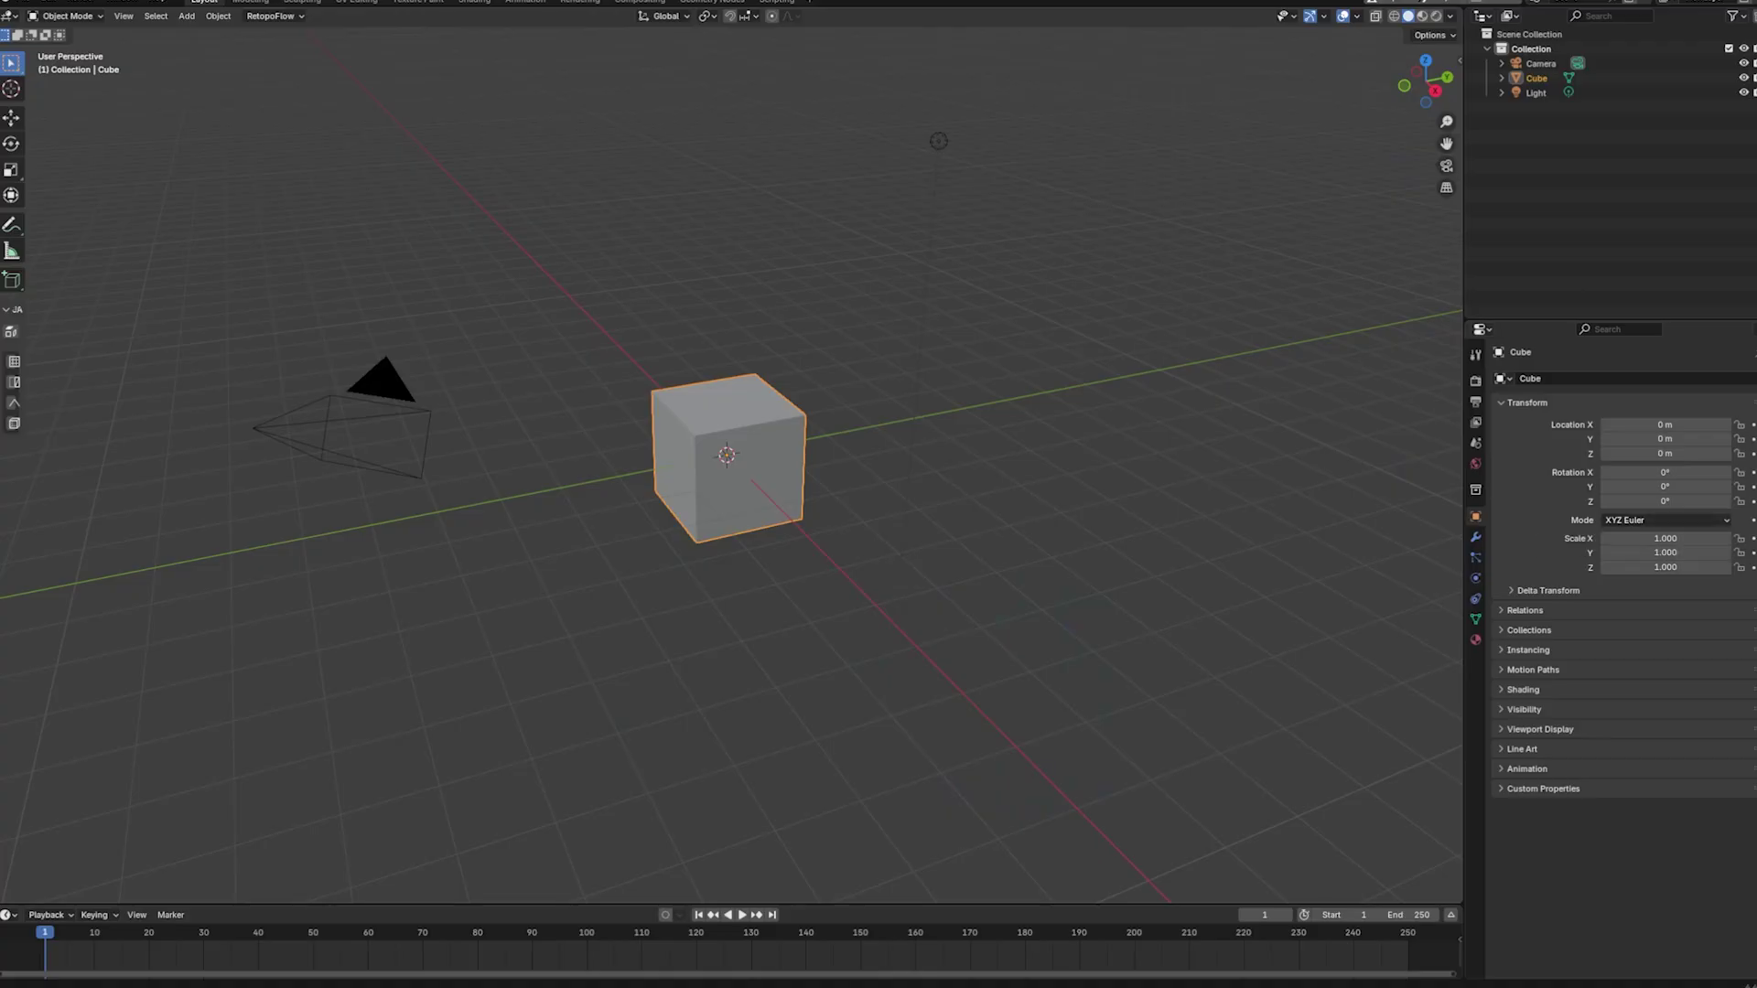
- Install the downloaded Beeble add-on zip in Blender, verify it under Add-ons and save preferences
{"action": "left_click_drag", "start_coordinate": [580, 116], "coordinate": [701, 258]}
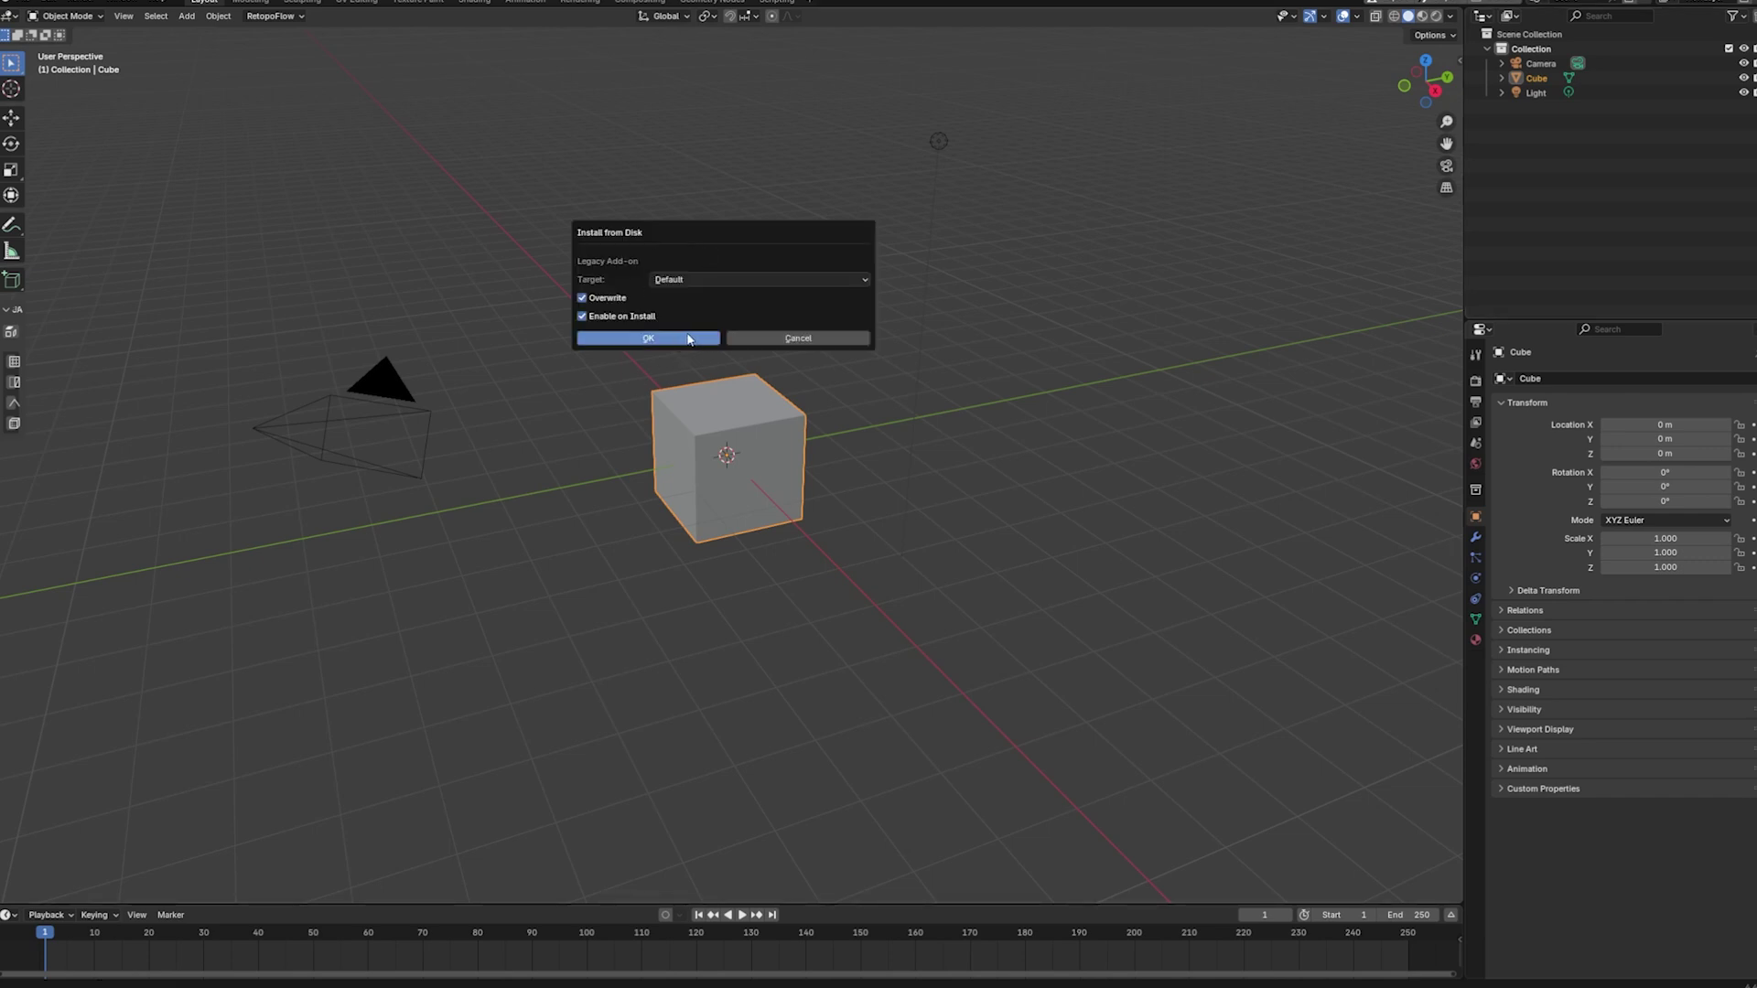
{"action": "left_click", "coordinate": [650, 337]}
{"action": "left_click", "coordinate": [43, 1]}
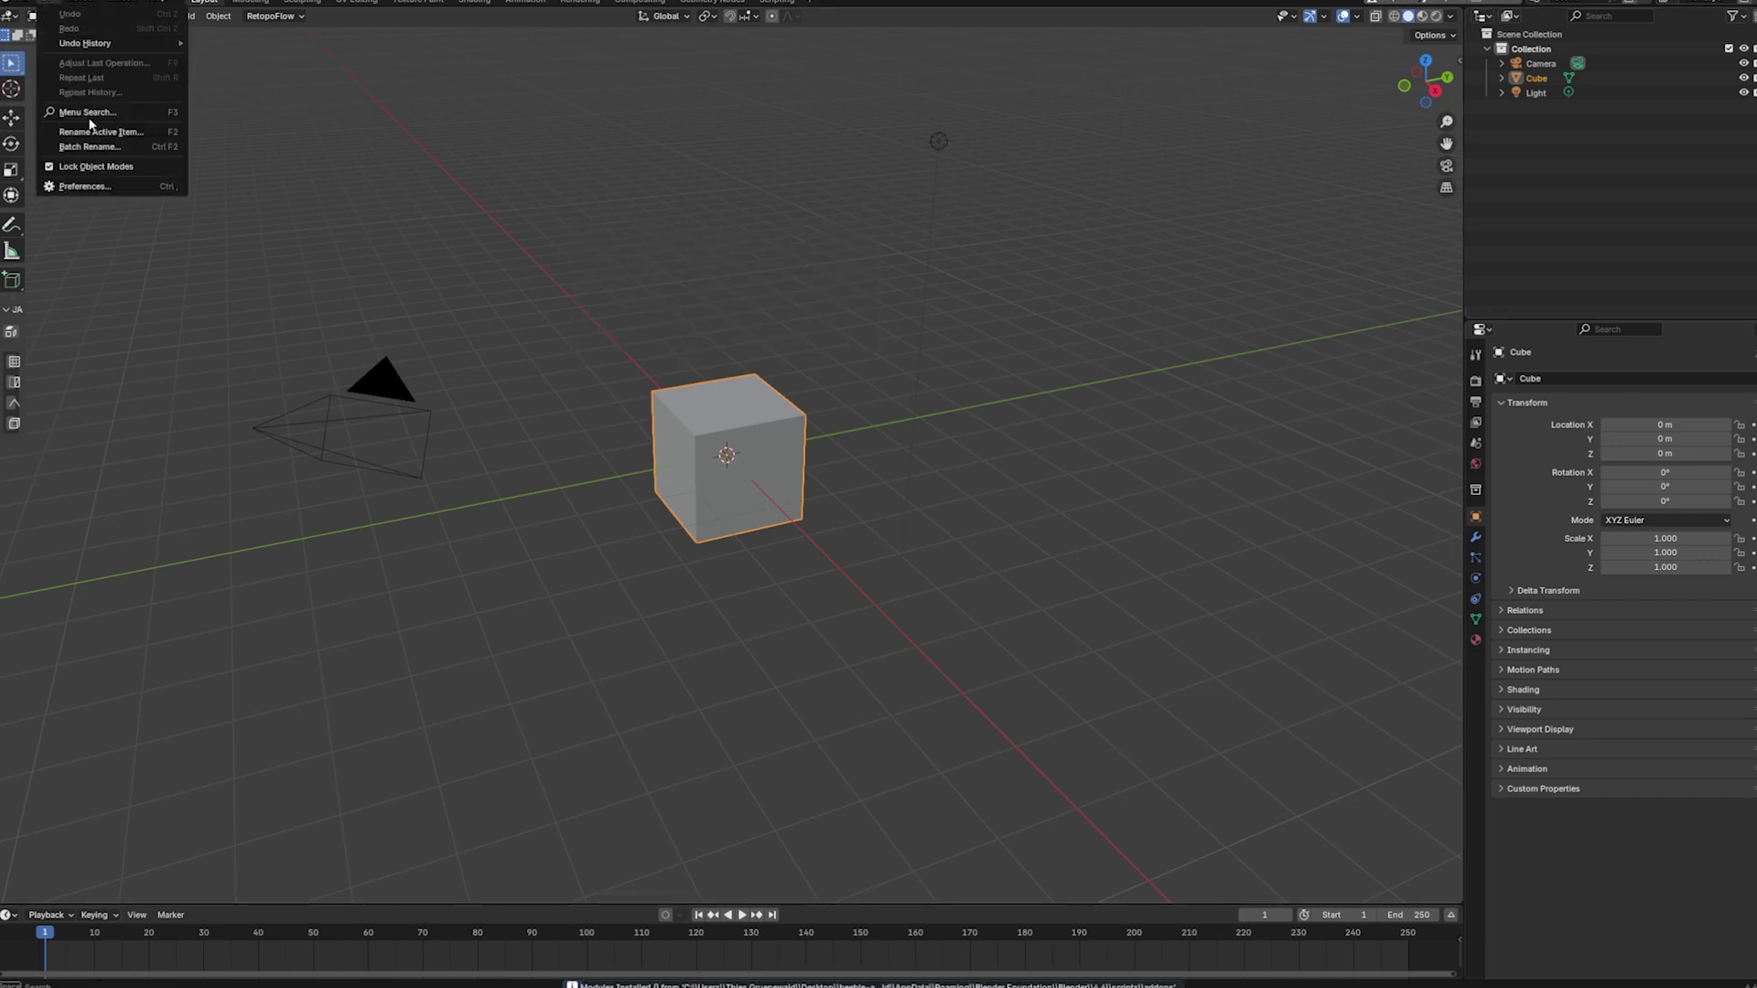
{"action": "left_click", "coordinate": [114, 188]}
{"action": "left_click", "coordinate": [165, 13]}
{"action": "type", "text": "bee"}
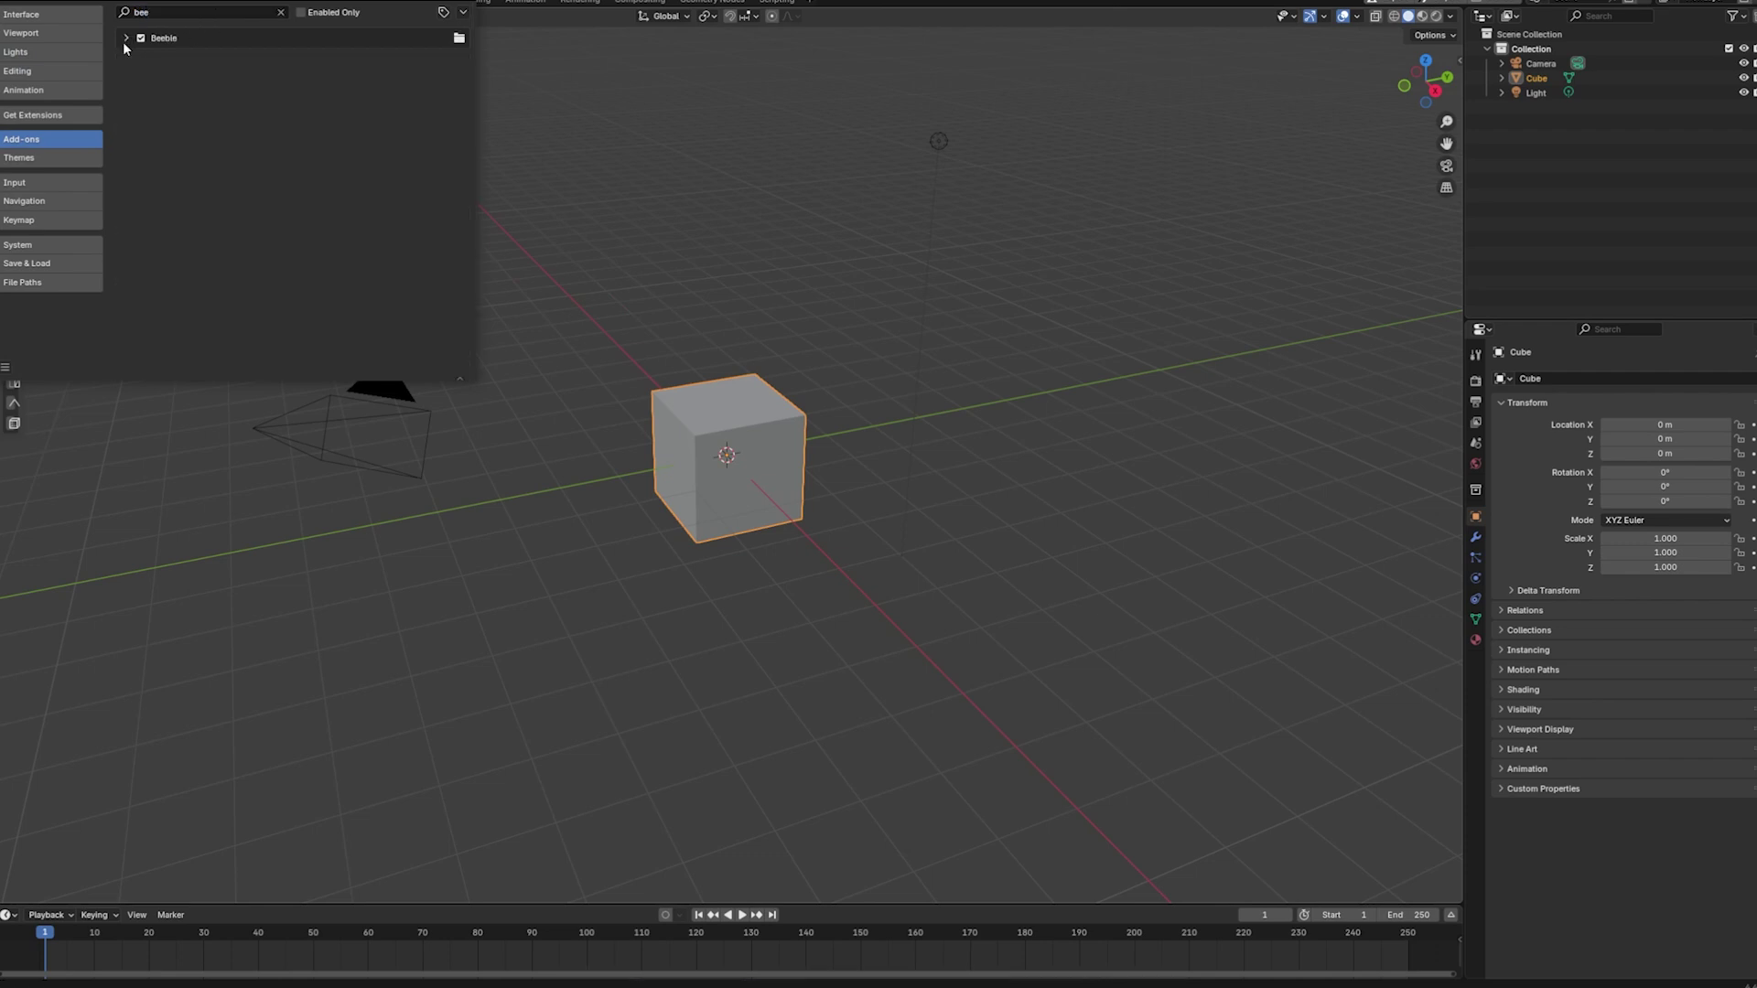
{"action": "left_click", "coordinate": [125, 38]}
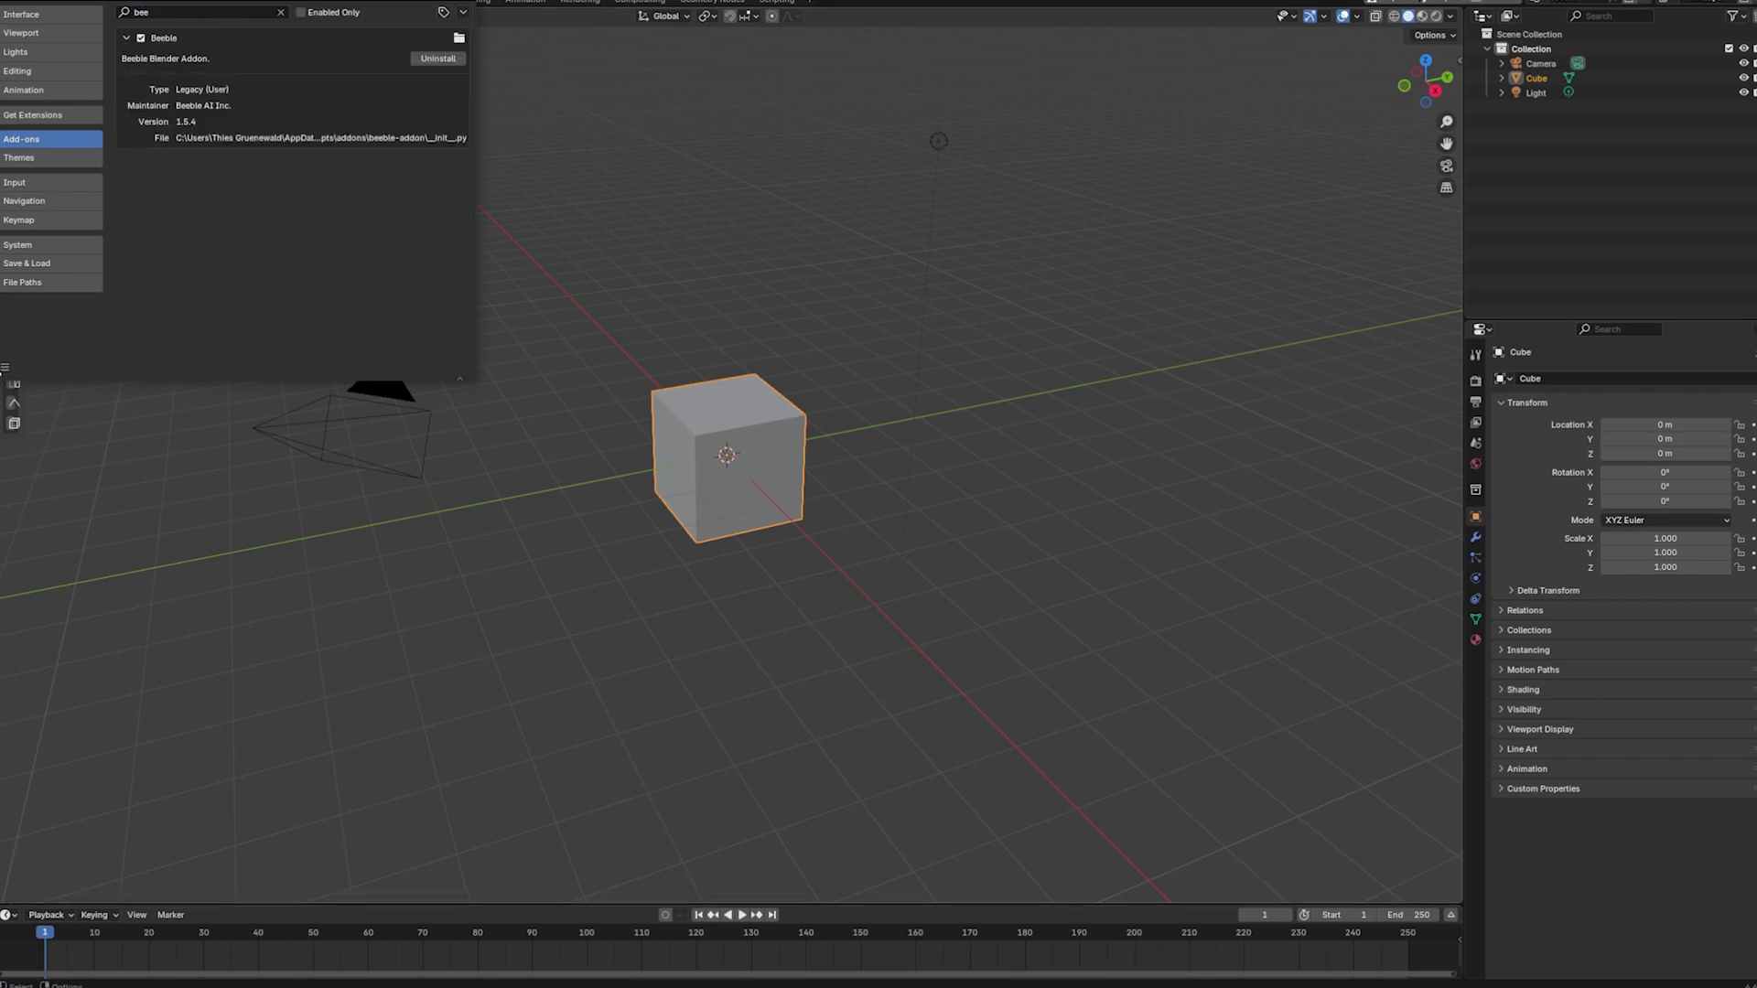
{"action": "left_click", "coordinate": [5, 367]}
{"action": "left_click", "coordinate": [55, 322]}
{"action": "left_click", "coordinate": [454, 3]}
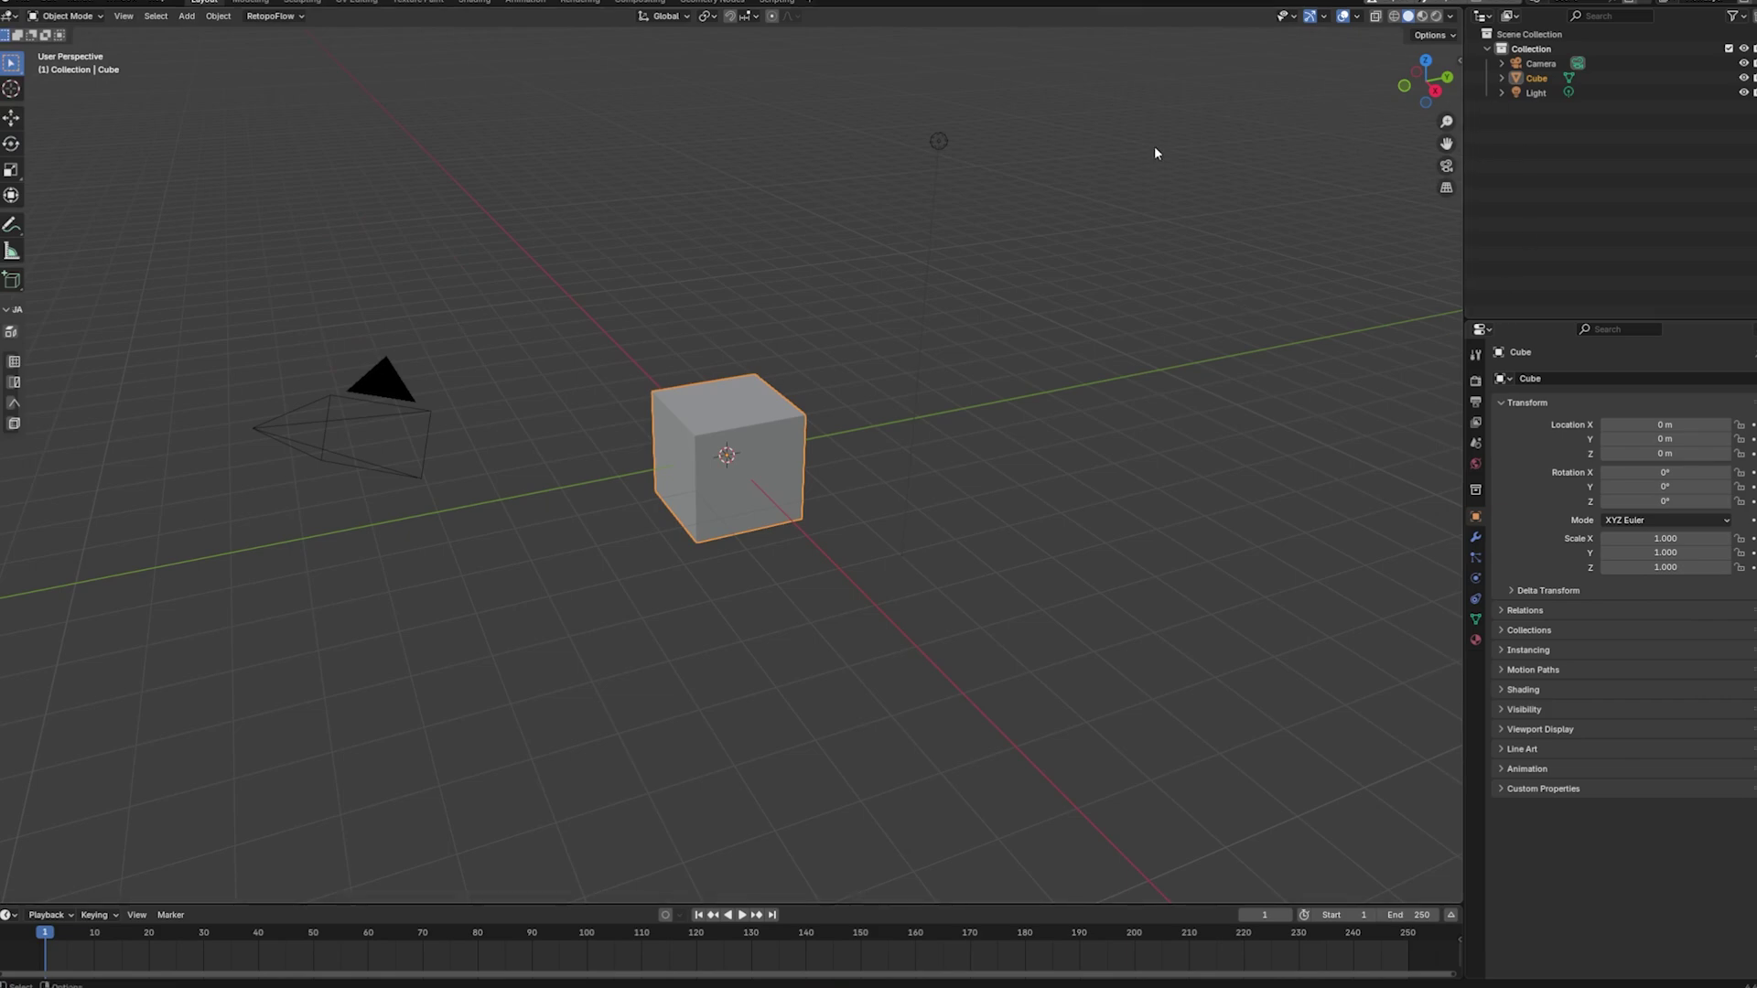
- Show the Beeble sidebar tab and delete the default cube, camera and light
{"action": "key", "text": "n"}
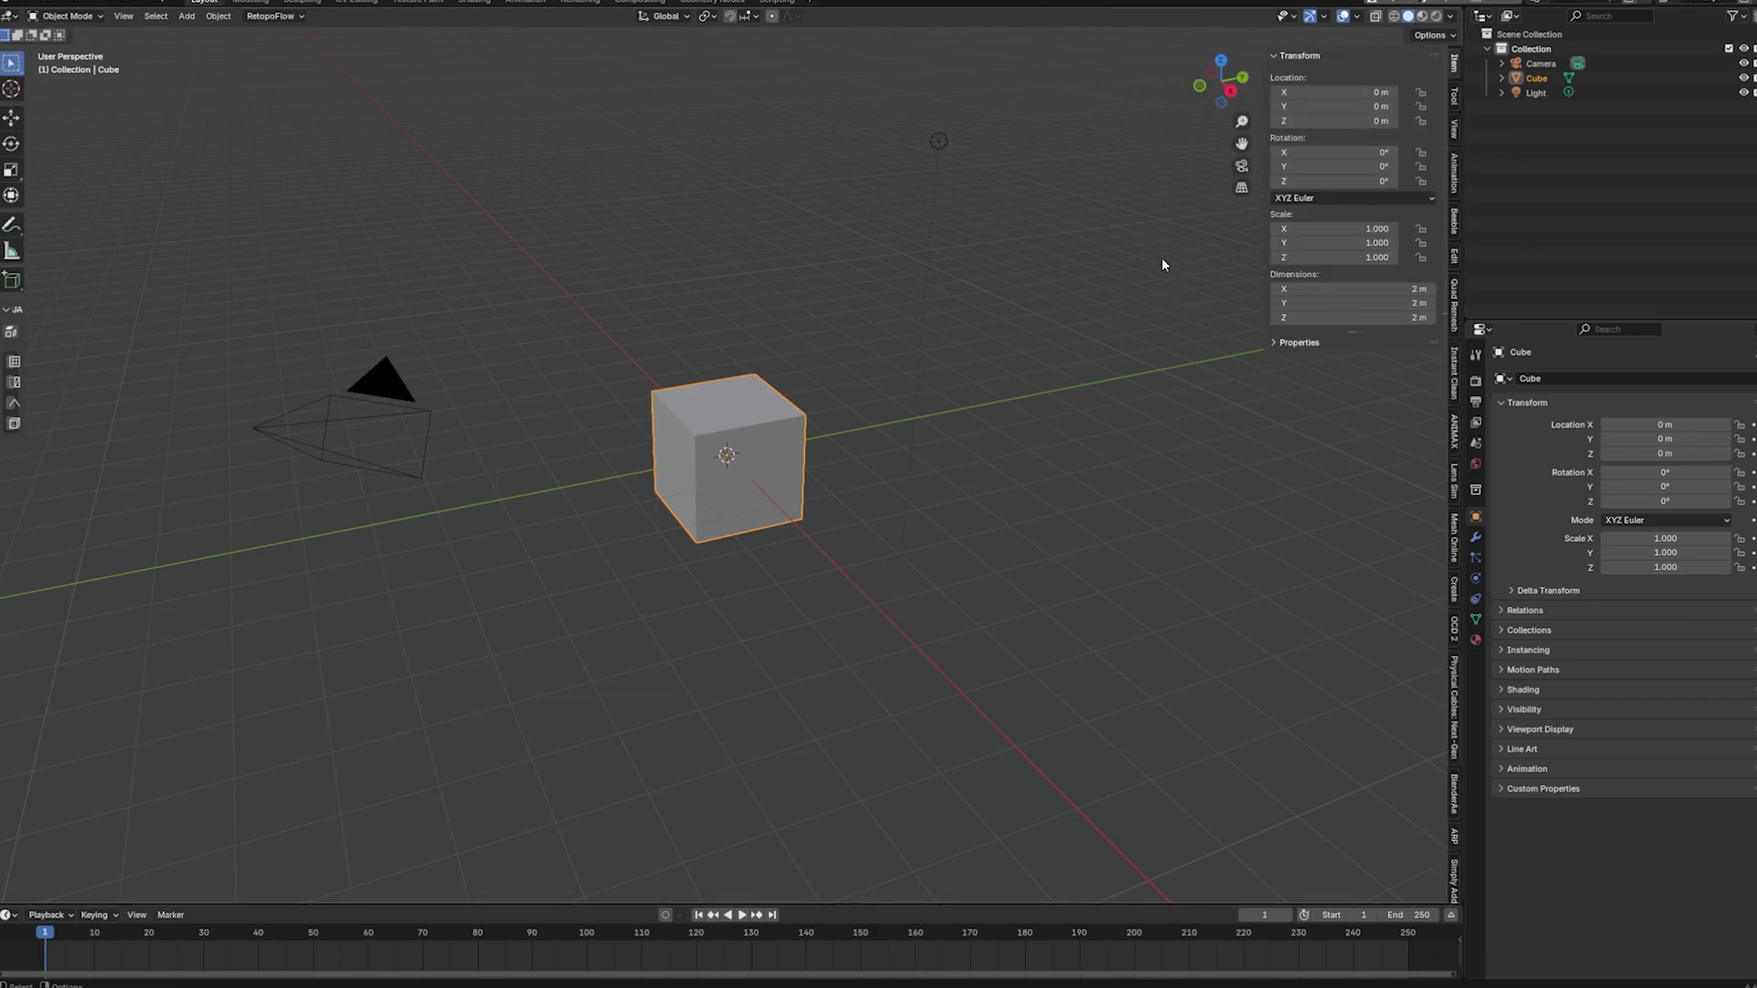
{"action": "left_click", "coordinate": [1454, 221]}
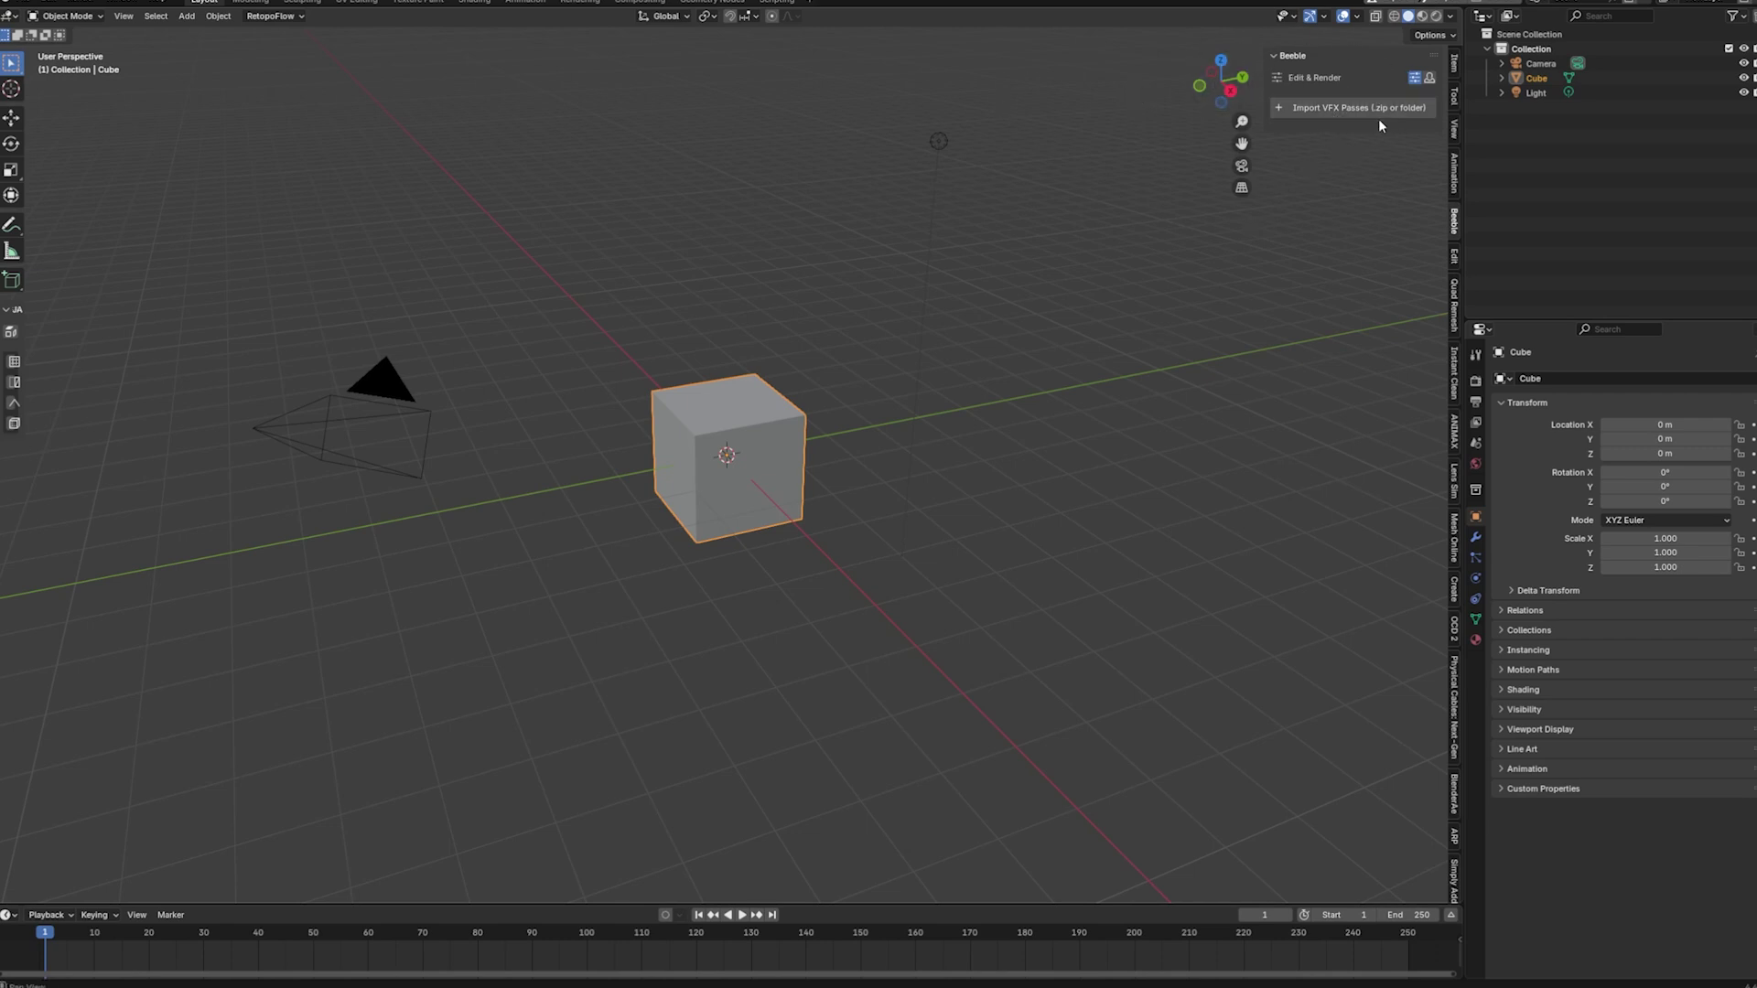
{"action": "key", "text": "a"}
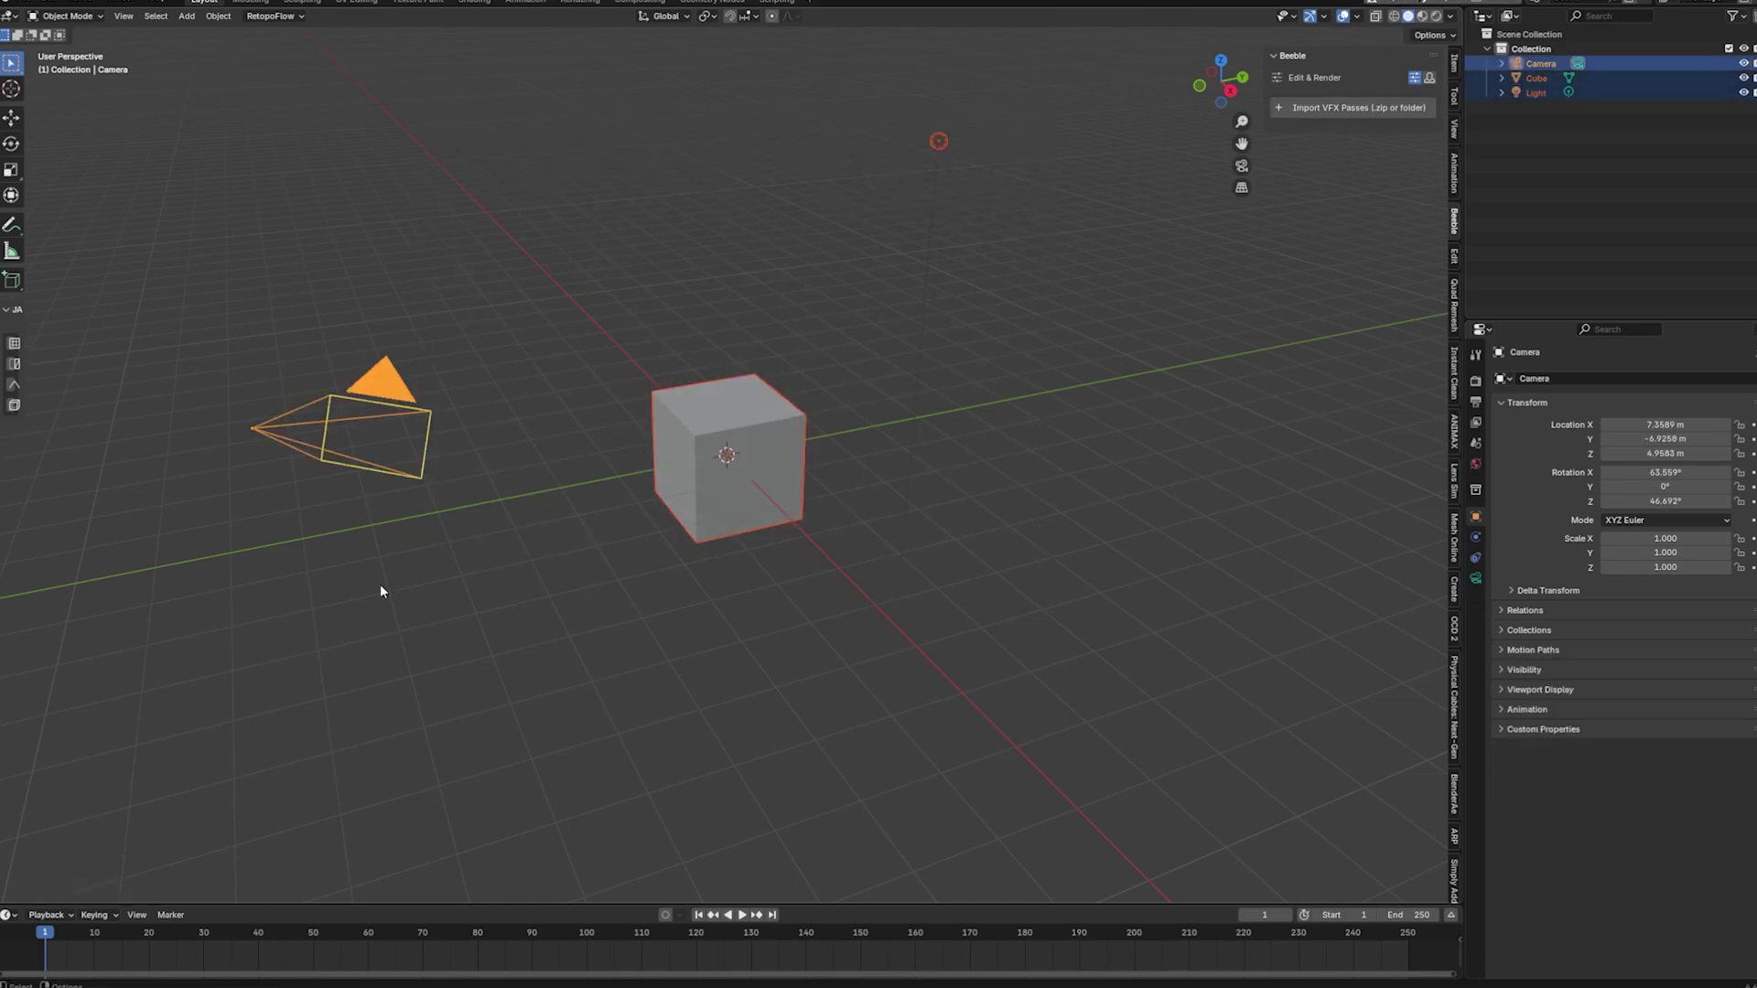
{"action": "key", "text": "x"}
{"action": "key", "text": "x"}
{"action": "left_click", "coordinate": [871, 446]}
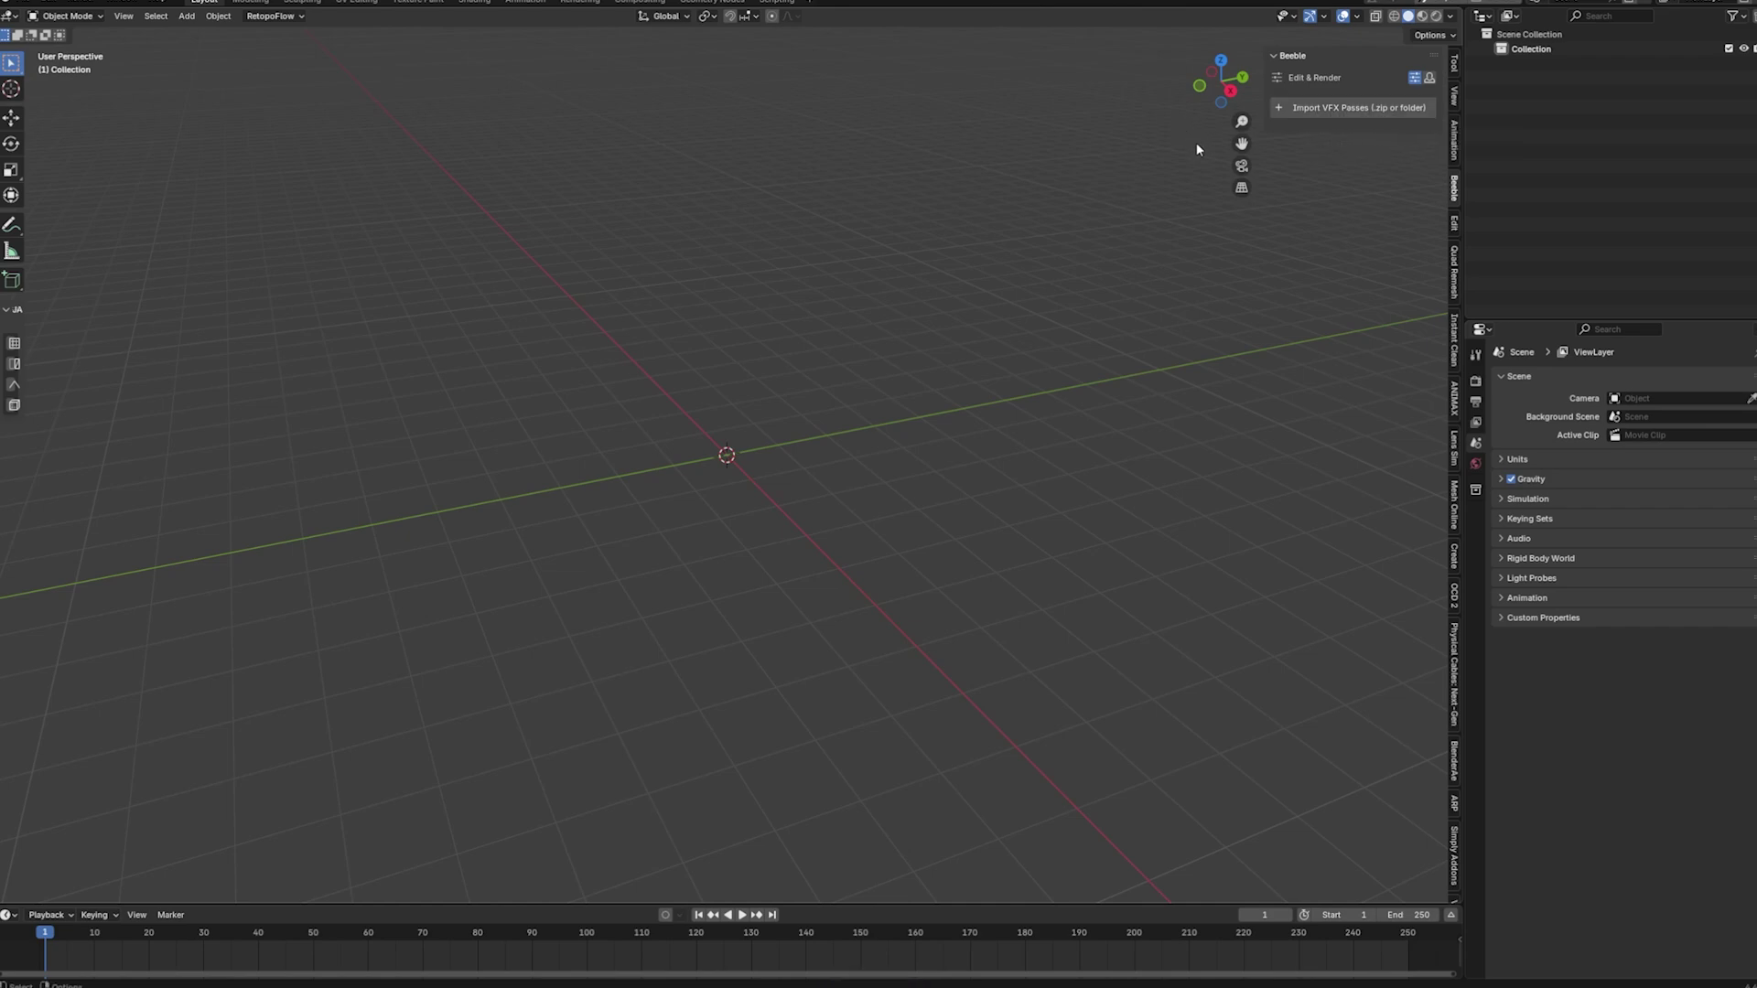
- Import The Turn_00000_all_passes.zip from the Desktop as VFX passes, accepting 25 FPS
{"action": "left_click", "coordinate": [1352, 109]}
{"action": "left_click", "coordinate": [549, 290]}
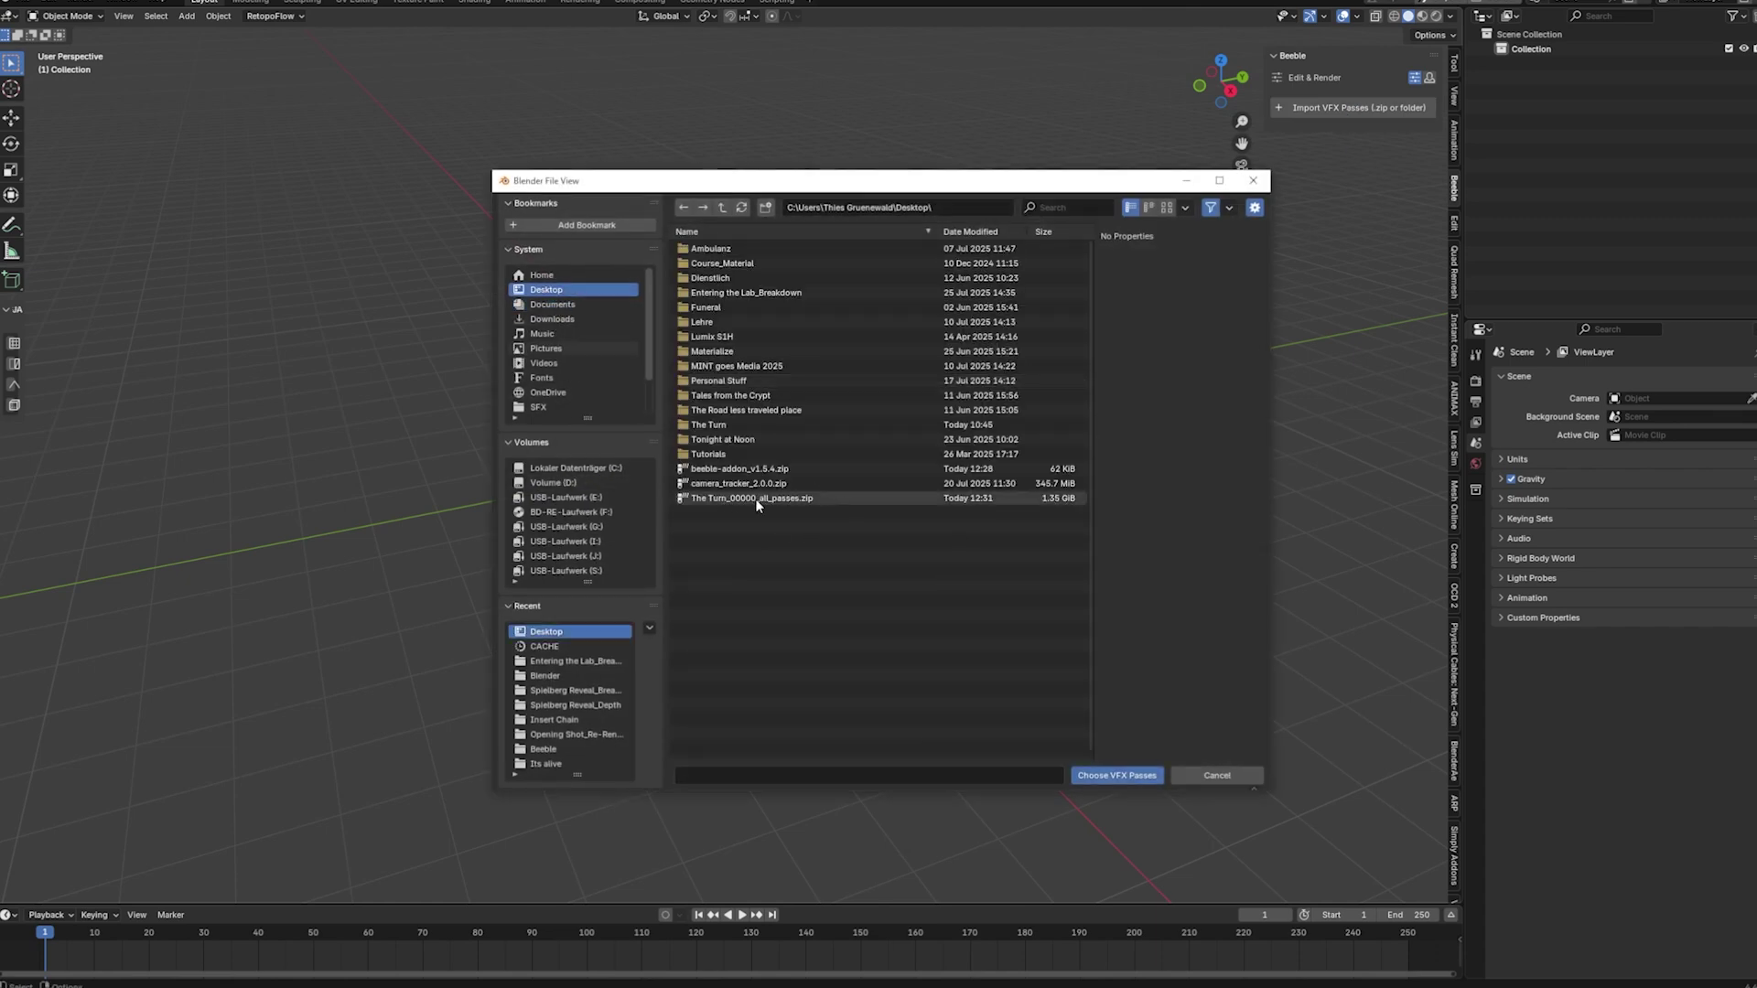
{"action": "left_click", "coordinate": [755, 498]}
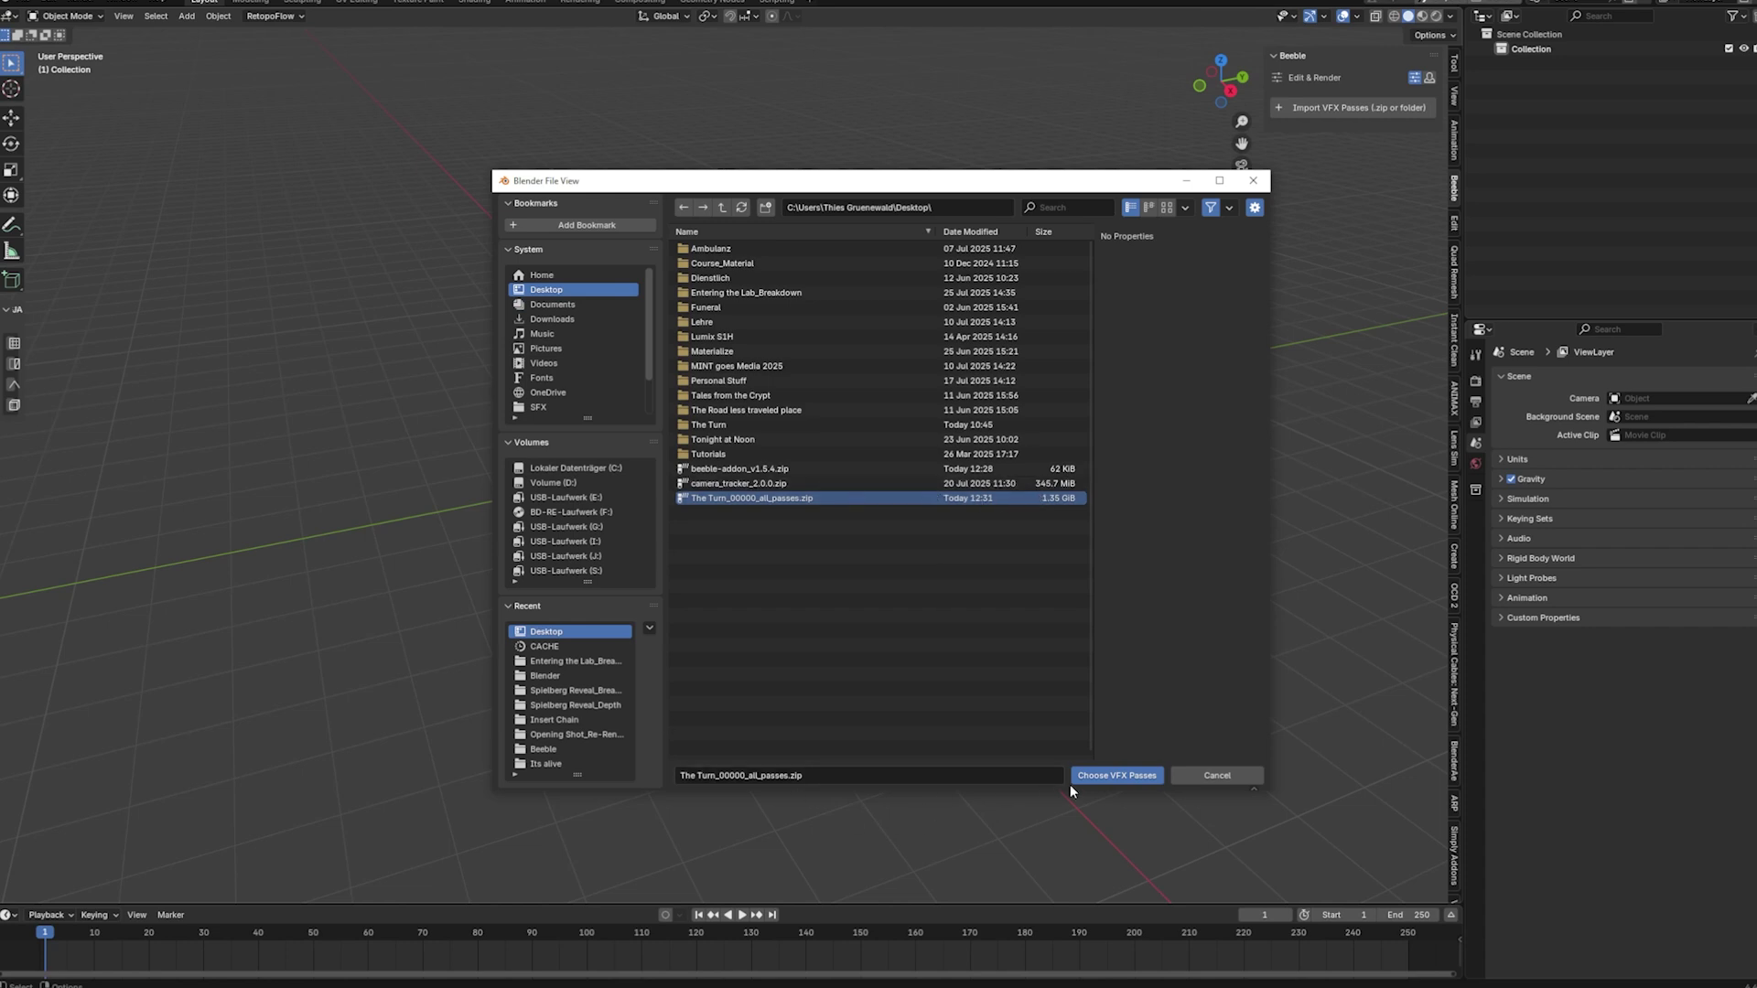
{"action": "left_click", "coordinate": [1124, 778]}
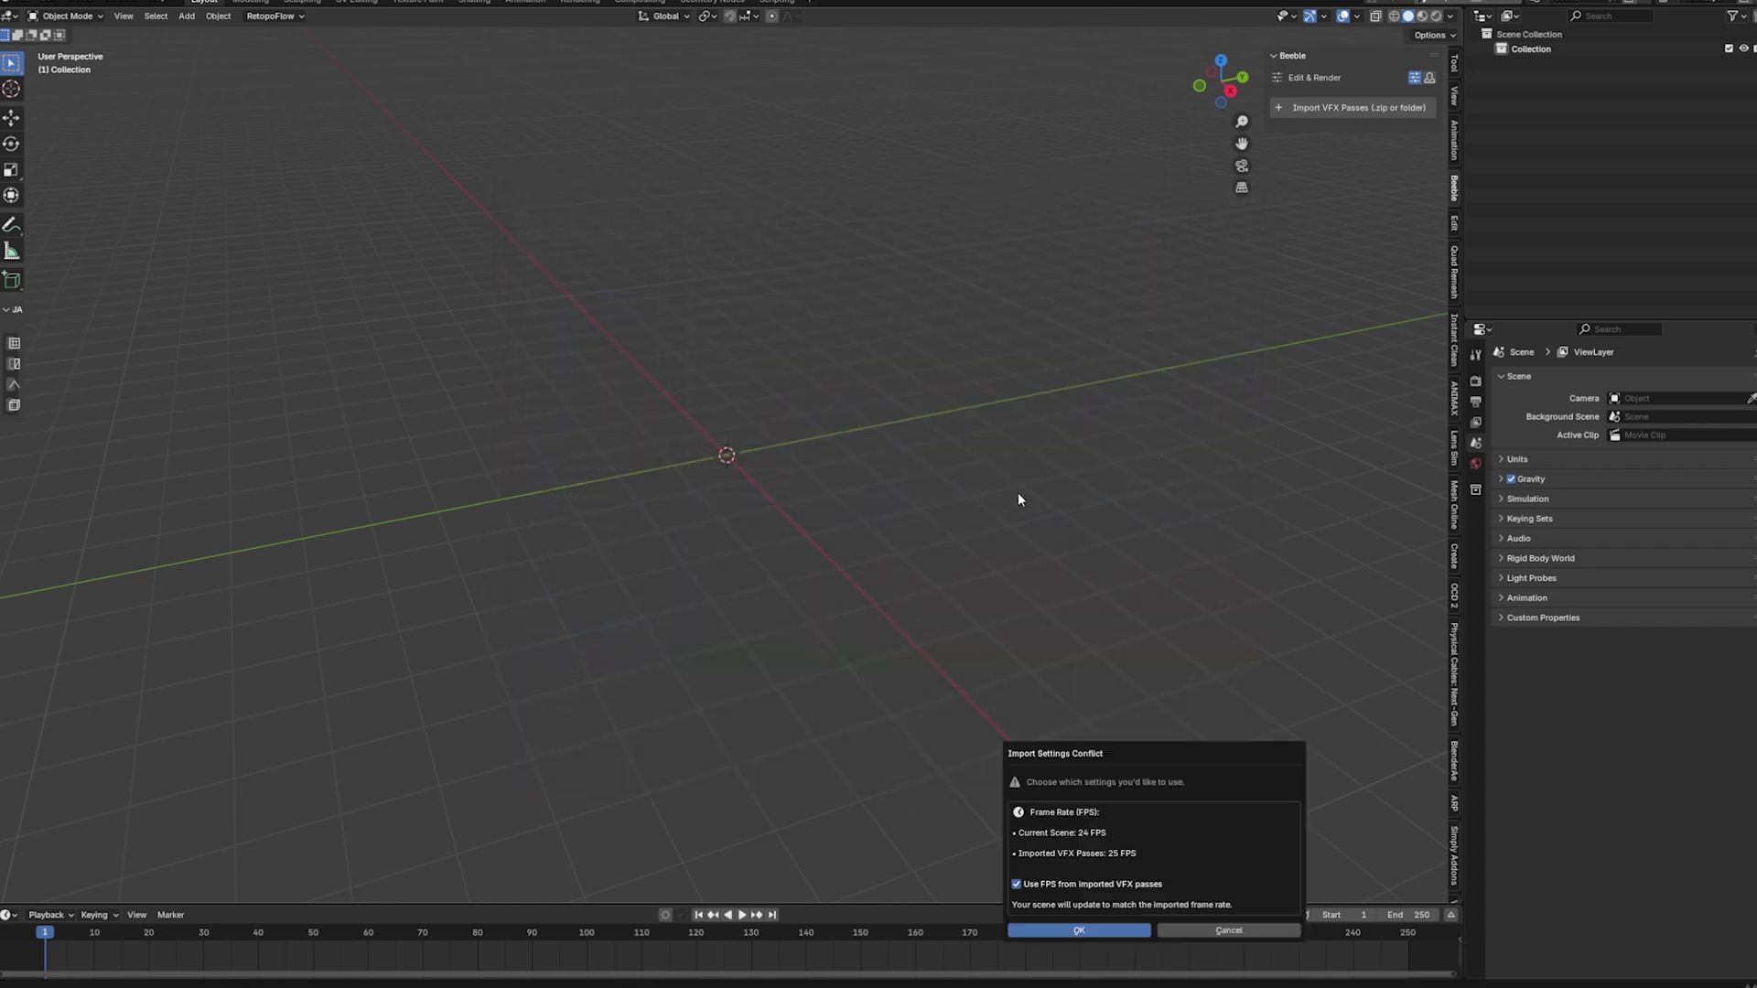
{"action": "left_click_drag", "start_coordinate": [1166, 760], "coordinate": [962, 375]}
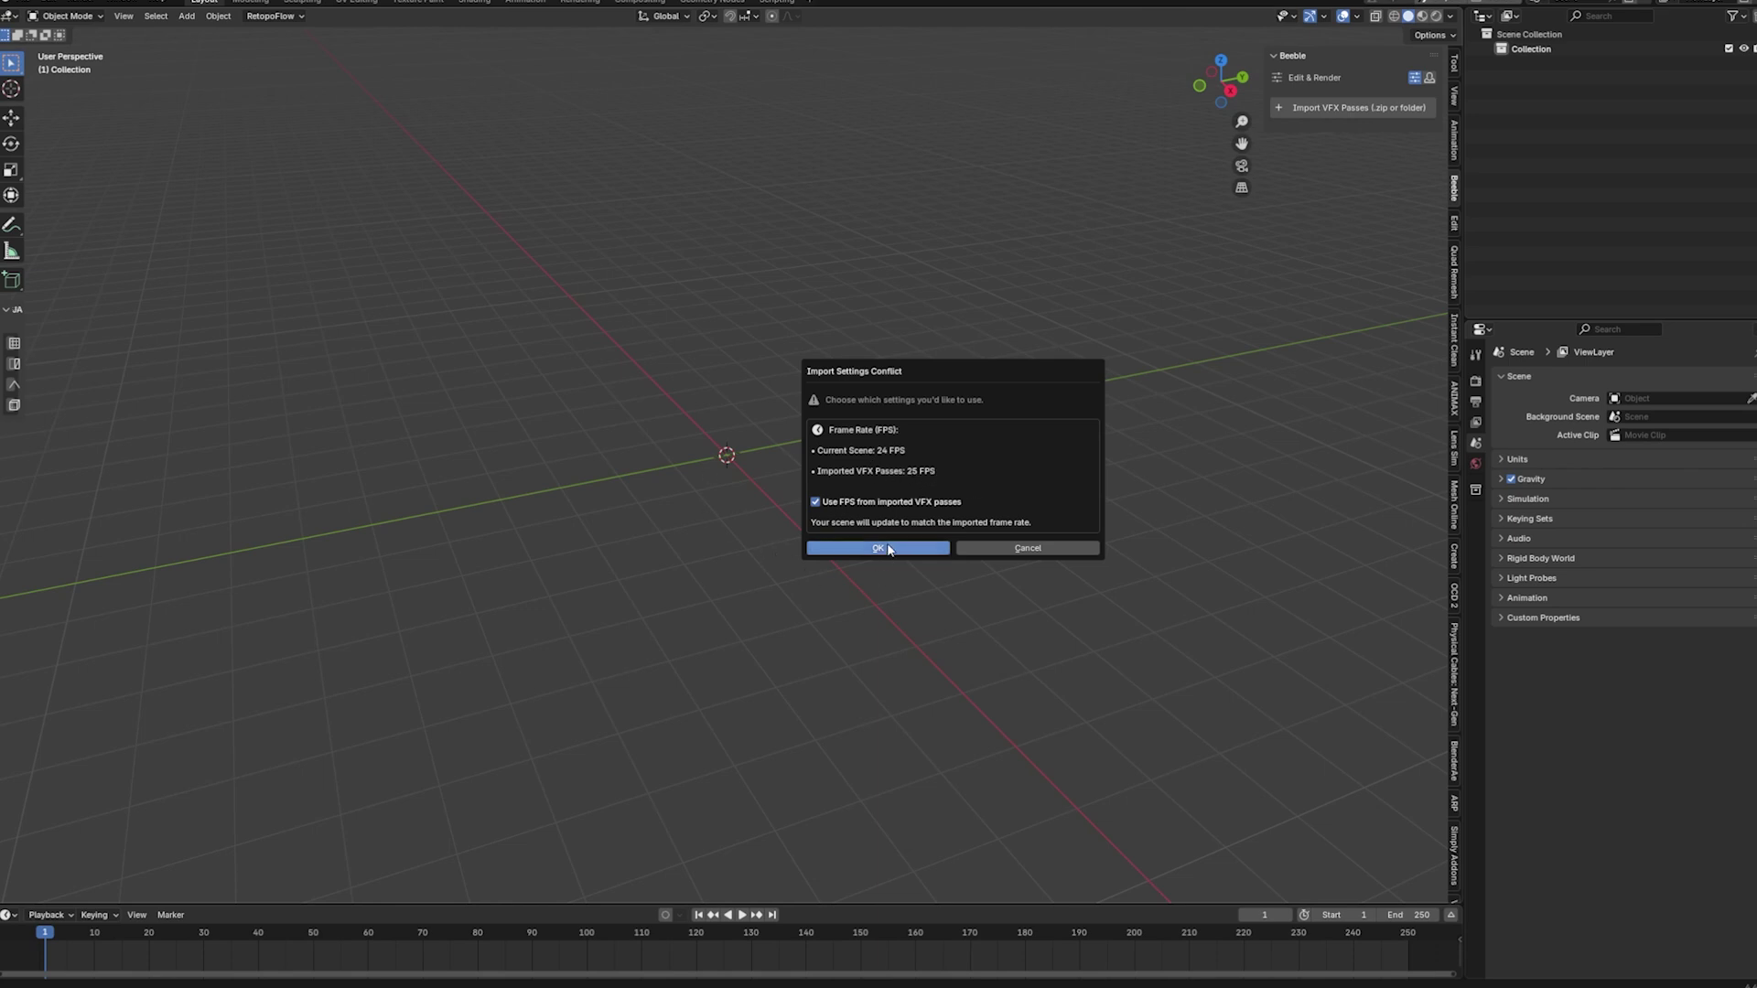
{"action": "left_click", "coordinate": [811, 551]}
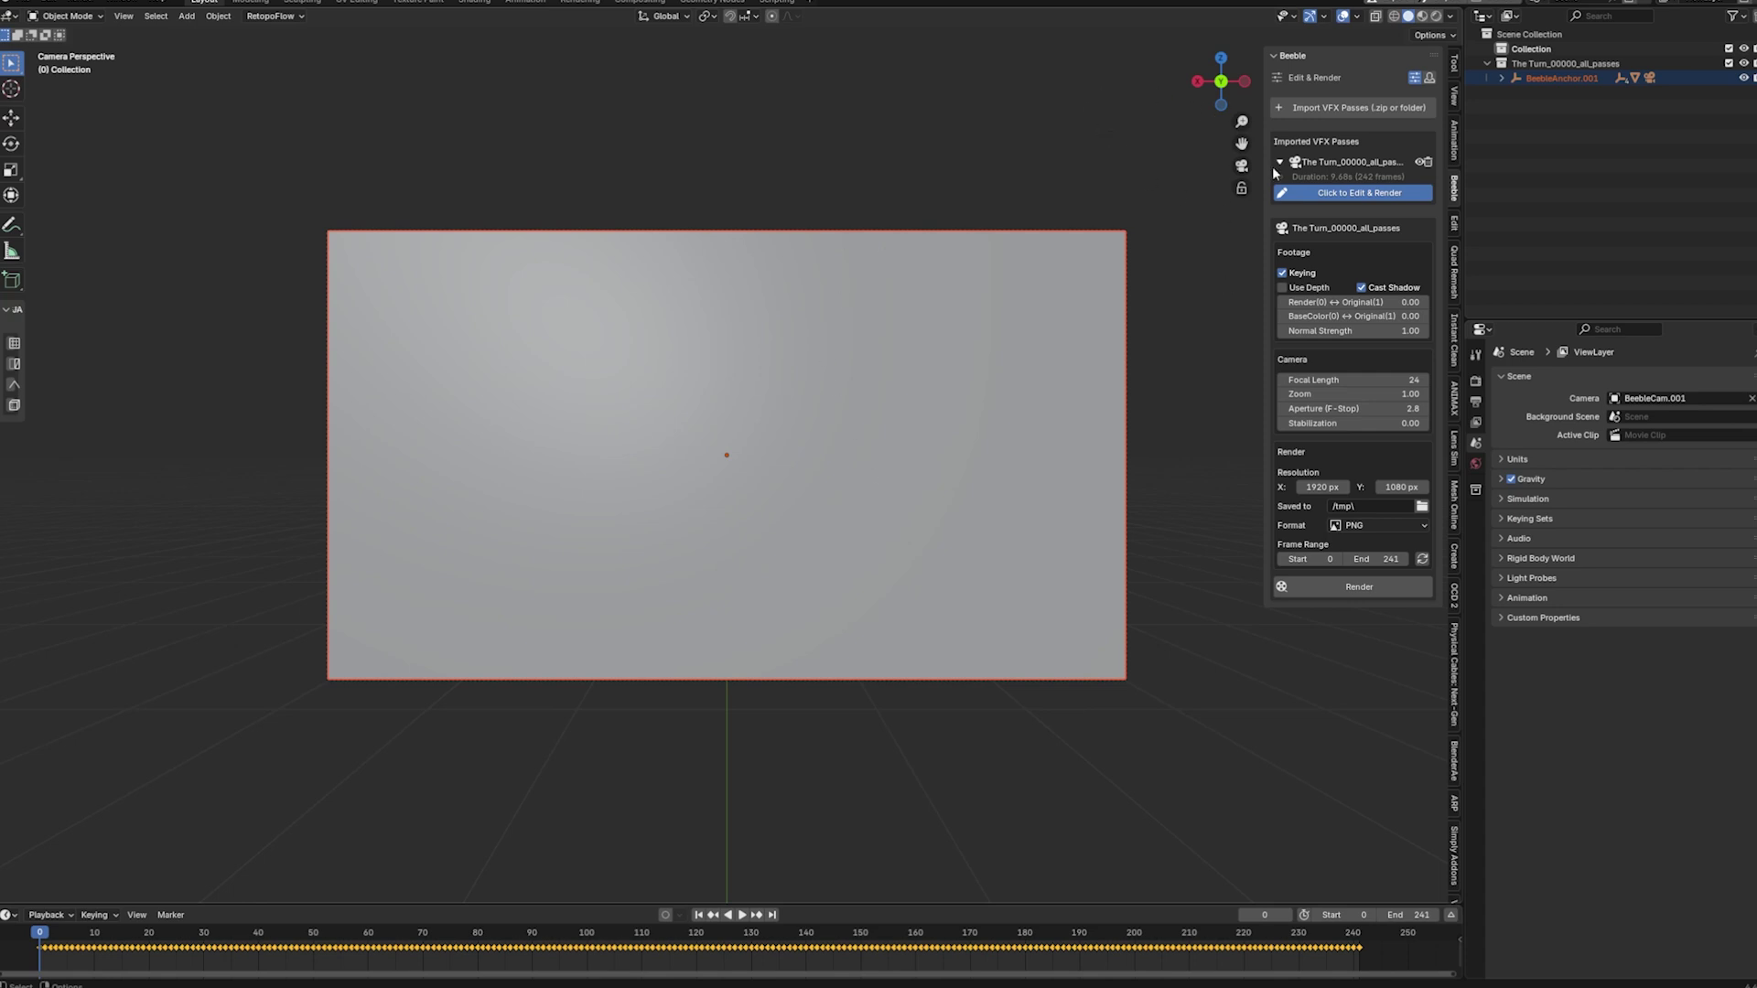
- Split the viewport into two side-by-side 3D views and orbit the right one out of camera view
{"action": "left_click_drag", "start_coordinate": [1453, 13], "coordinate": [976, 12]}
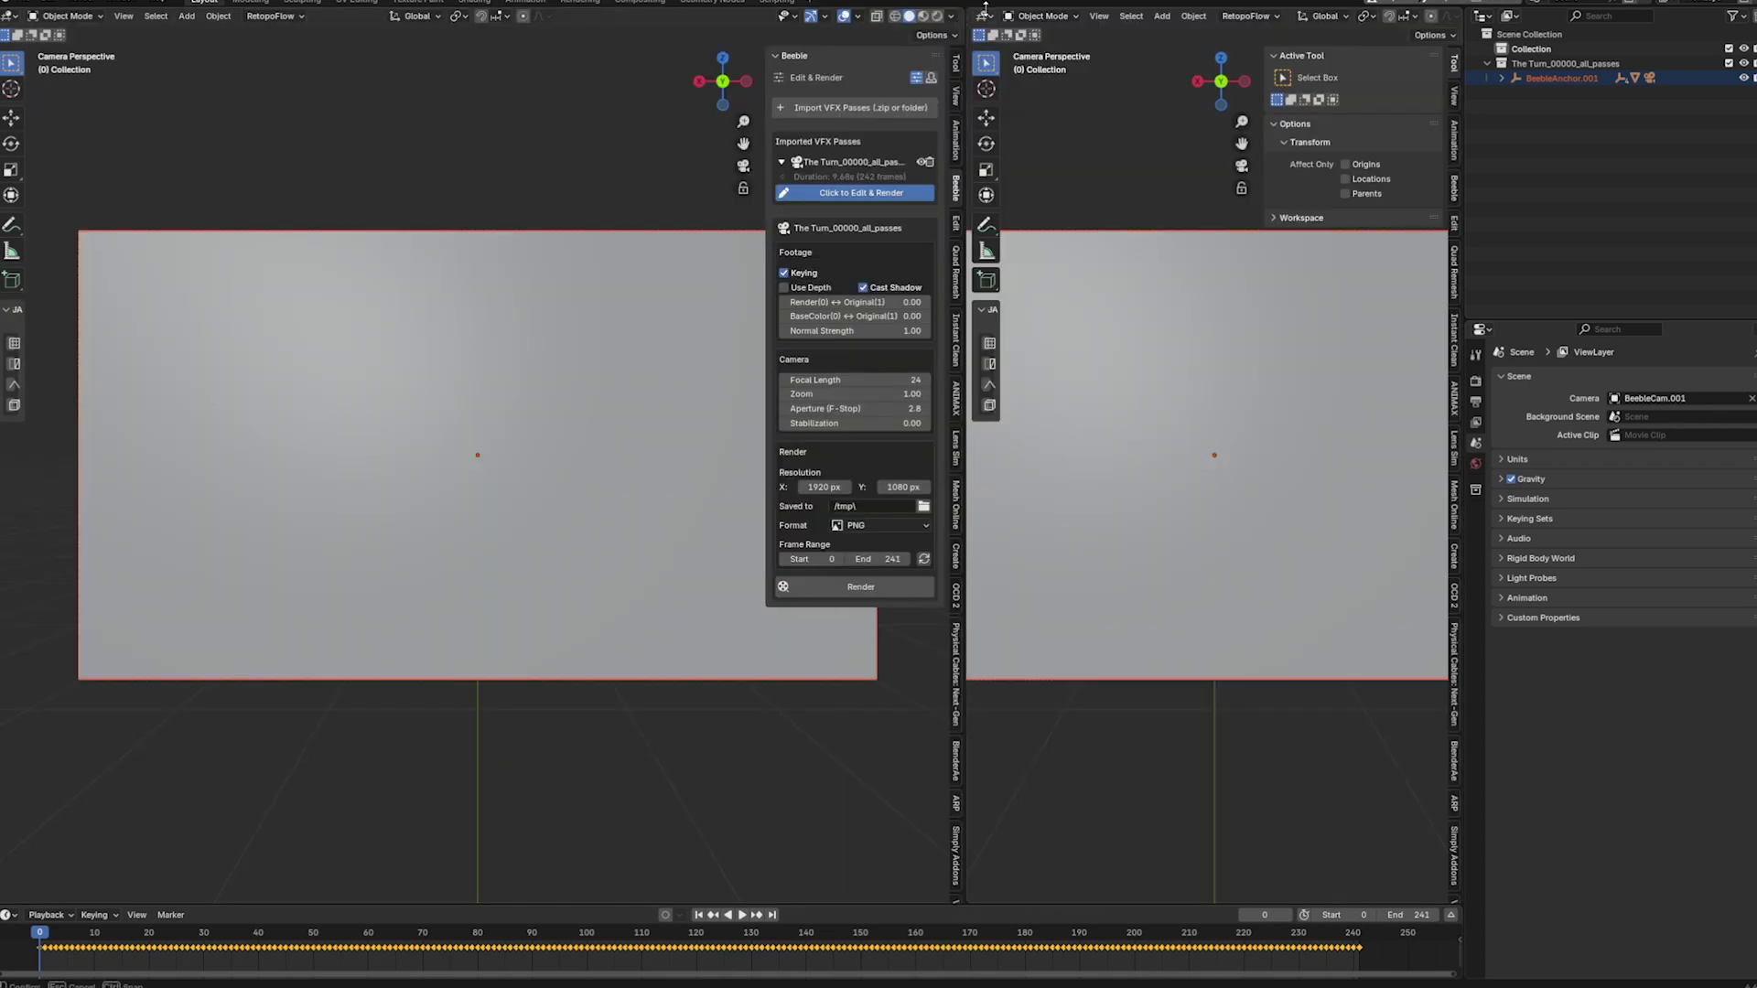
{"action": "left_click", "coordinate": [984, 16]}
{"action": "key", "text": "Home"}
{"action": "middle_click_drag", "start_coordinate": [1169, 250], "coordinate": [1140, 348]}
{"action": "scroll", "coordinate": [1243, 377], "scroll_direction": "down", "scroll_amount": 5}
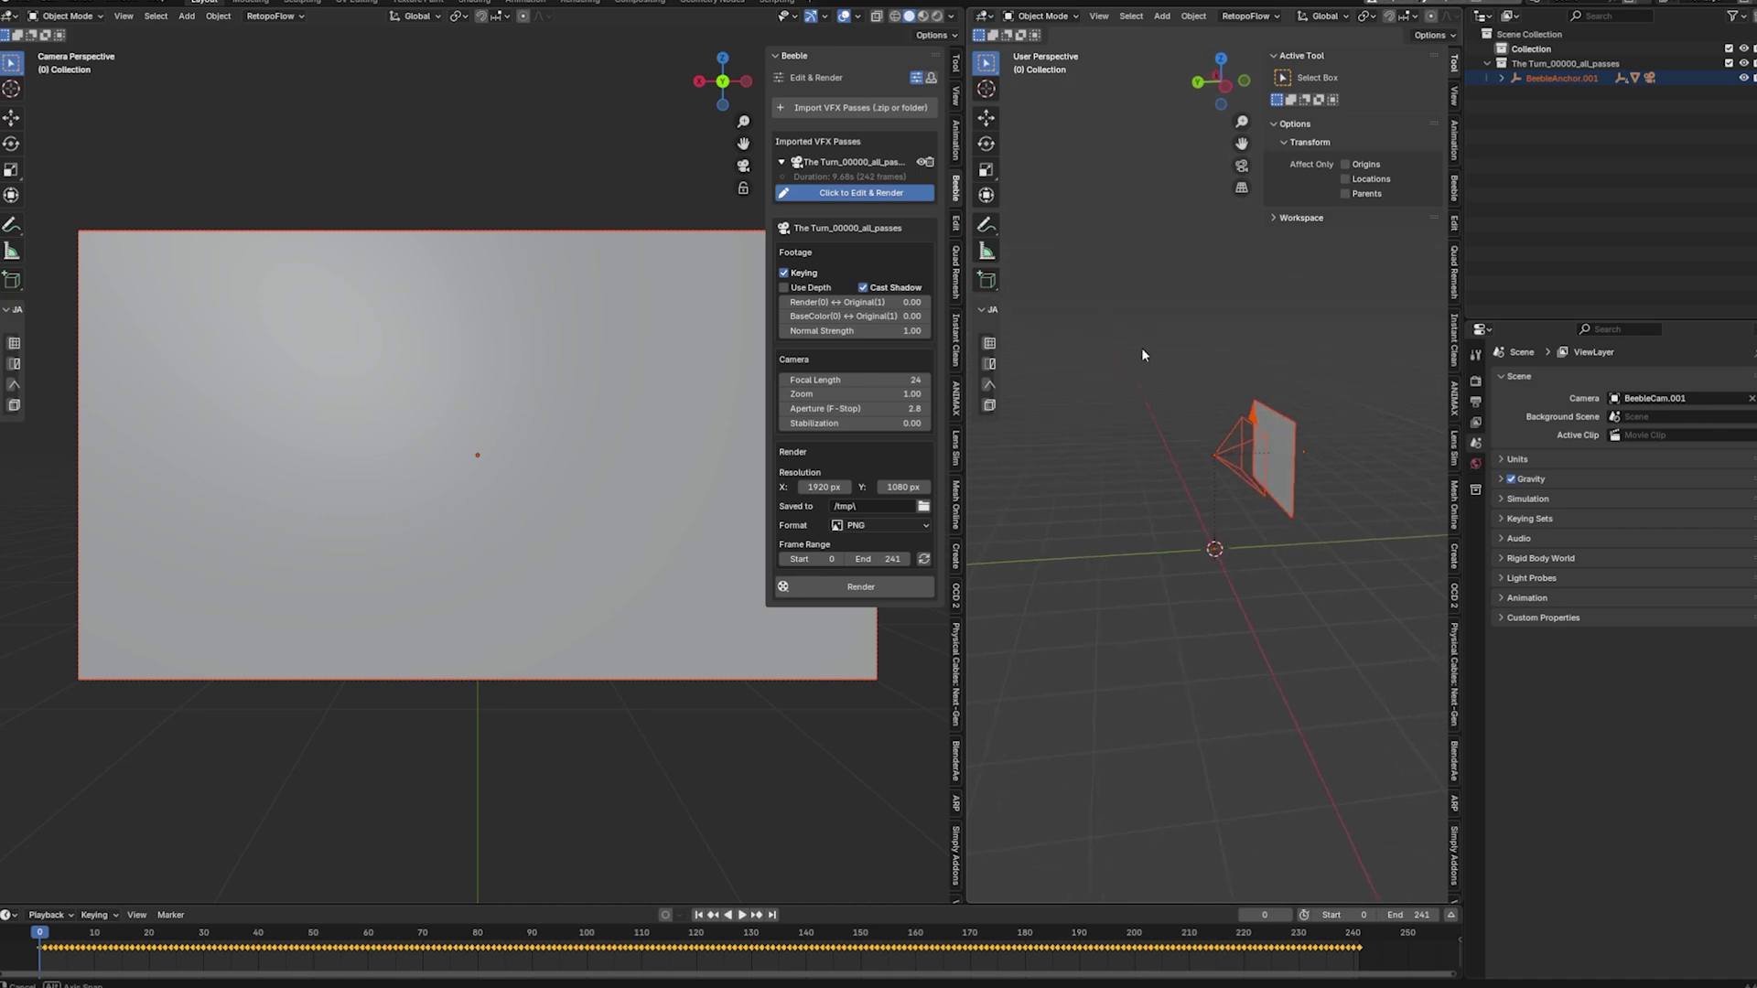
- Switch the left view to Rendered shading and scrub the timeline back to where the man leans over
{"action": "left_click", "coordinate": [937, 16]}
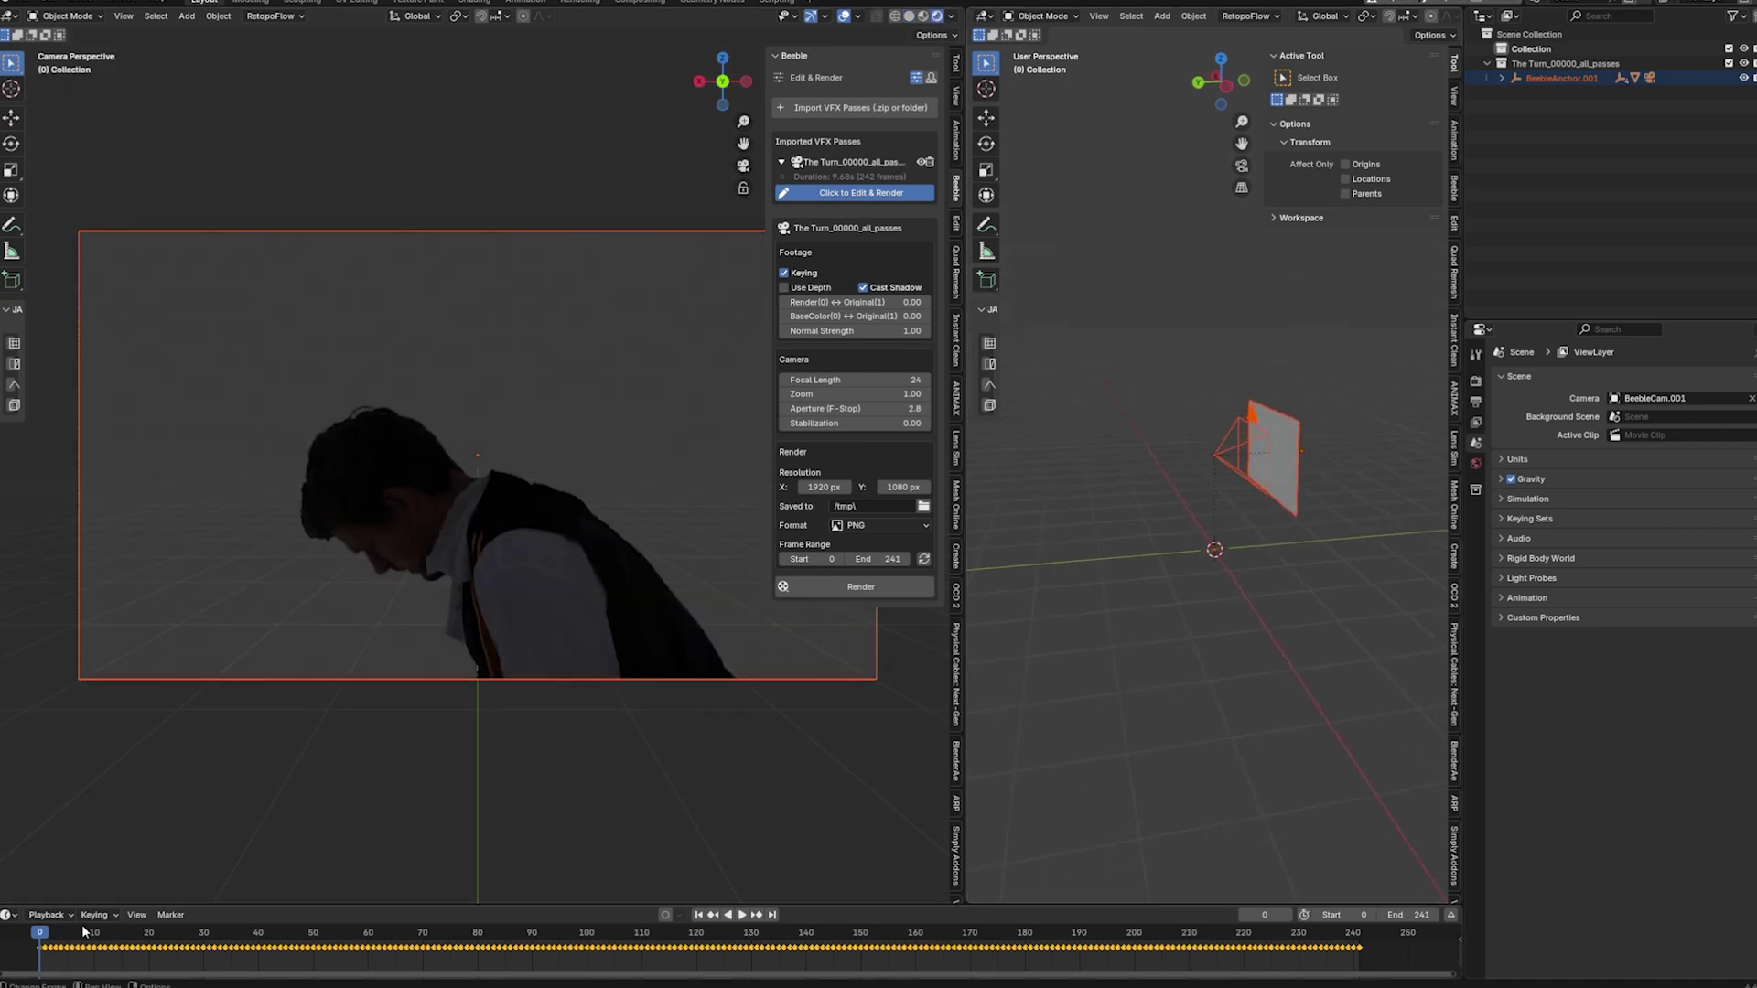
{"action": "left_click_drag", "start_coordinate": [84, 926], "coordinate": [1128, 920]}
{"action": "left_click_drag", "start_coordinate": [915, 931], "coordinate": [625, 874]}
{"action": "scroll", "coordinate": [1232, 513], "scroll_direction": "up", "scroll_amount": 2}
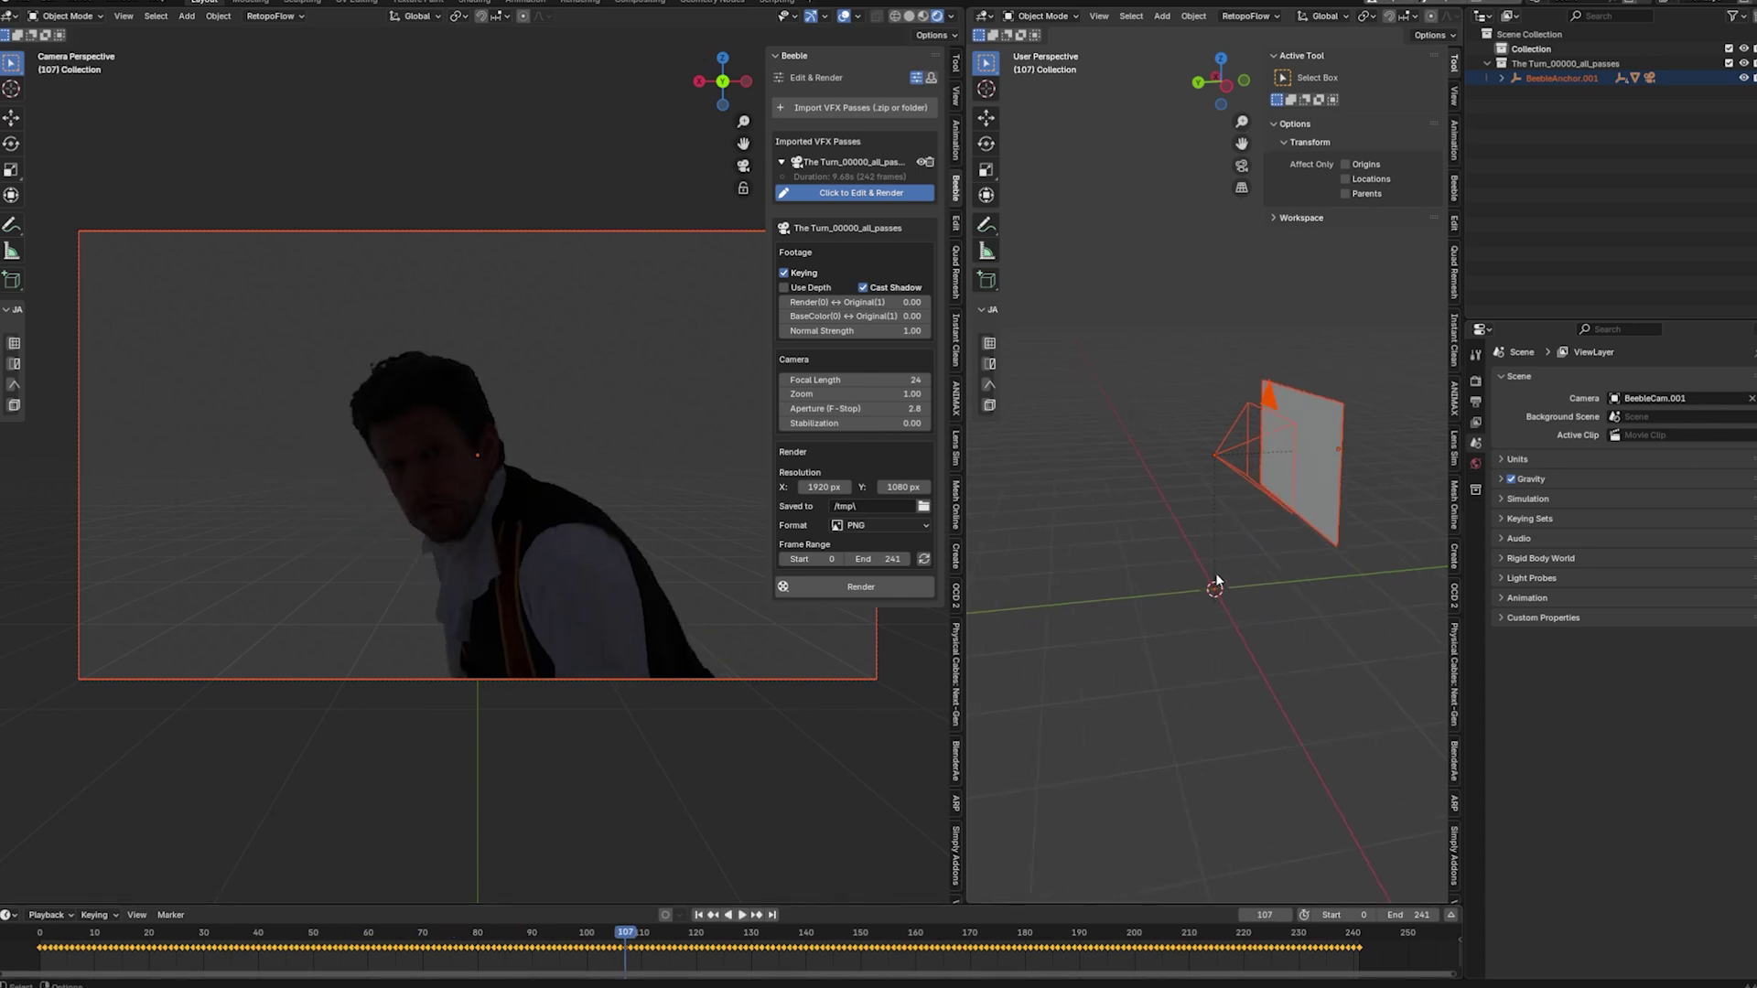
- Add a point light, move it up near the footage plane and raise its power to about 48.1 W
{"action": "key", "text": "shift+a"}
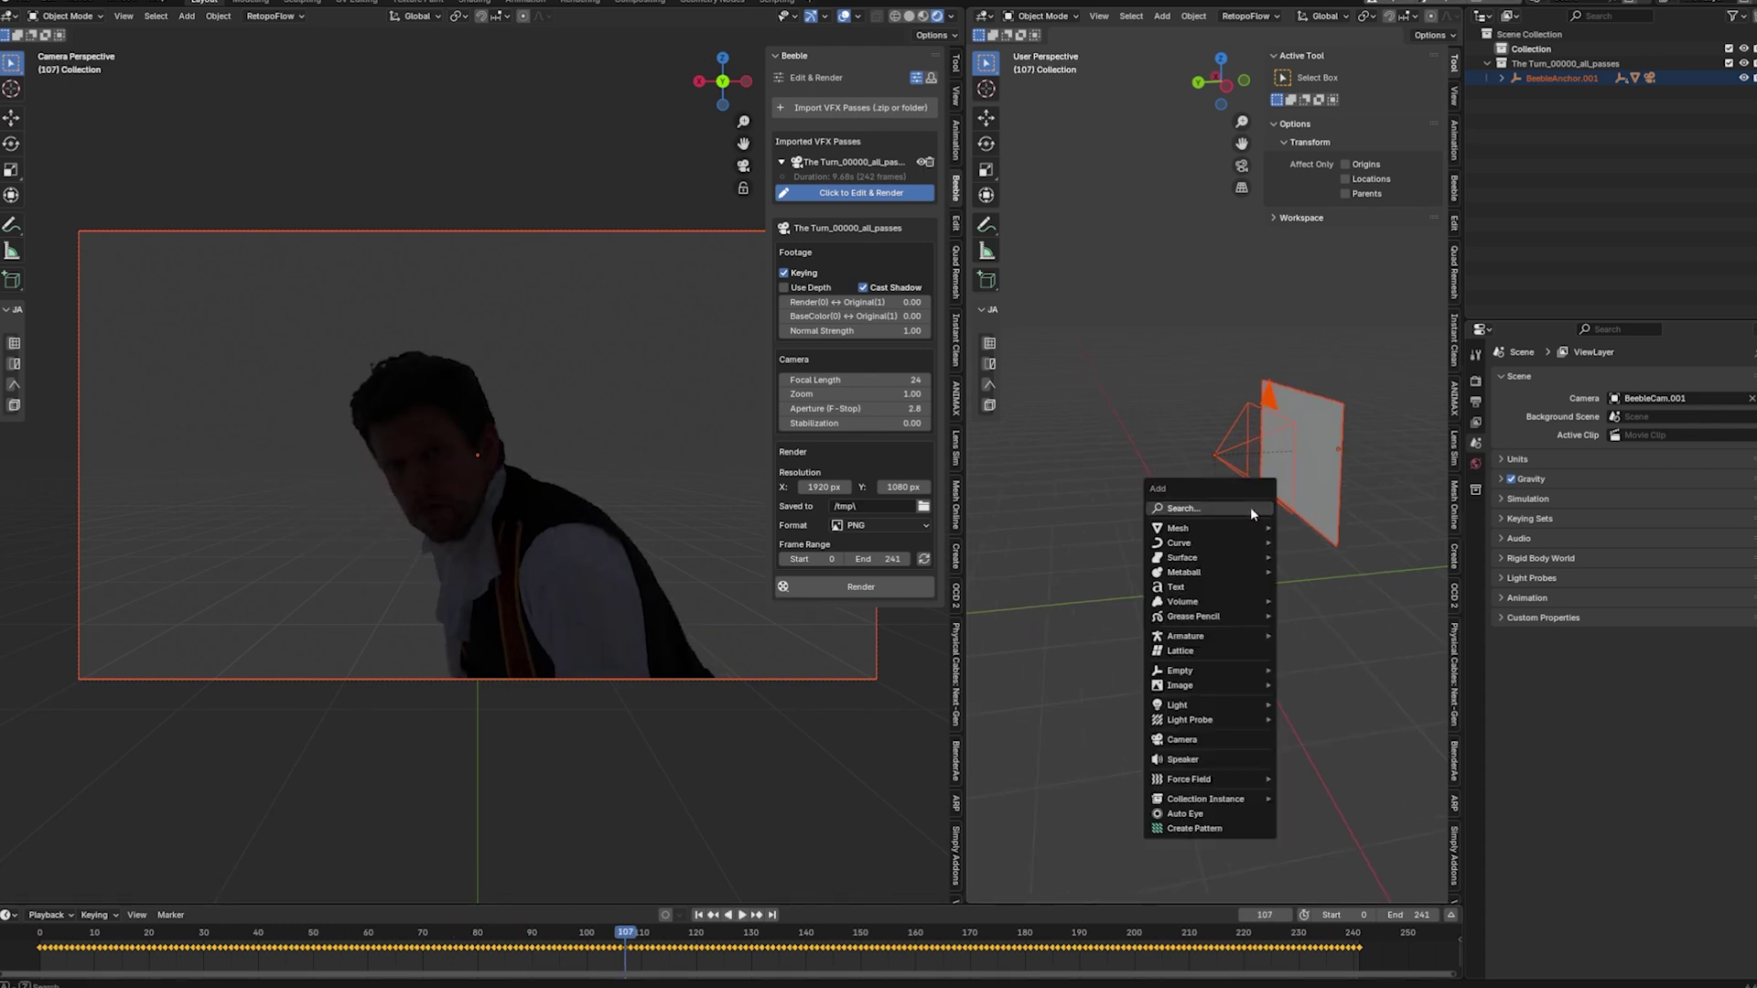
{"action": "left_click", "coordinate": [1310, 704]}
{"action": "middle_click_drag", "start_coordinate": [1312, 699], "coordinate": [1226, 567]}
{"action": "left_click", "coordinate": [987, 195]}
{"action": "left_click_drag", "start_coordinate": [1215, 578], "coordinate": [1168, 483]}
{"action": "left_click", "coordinate": [1475, 577]}
{"action": "left_click_drag", "start_coordinate": [1647, 479], "coordinate": [1679, 478]}
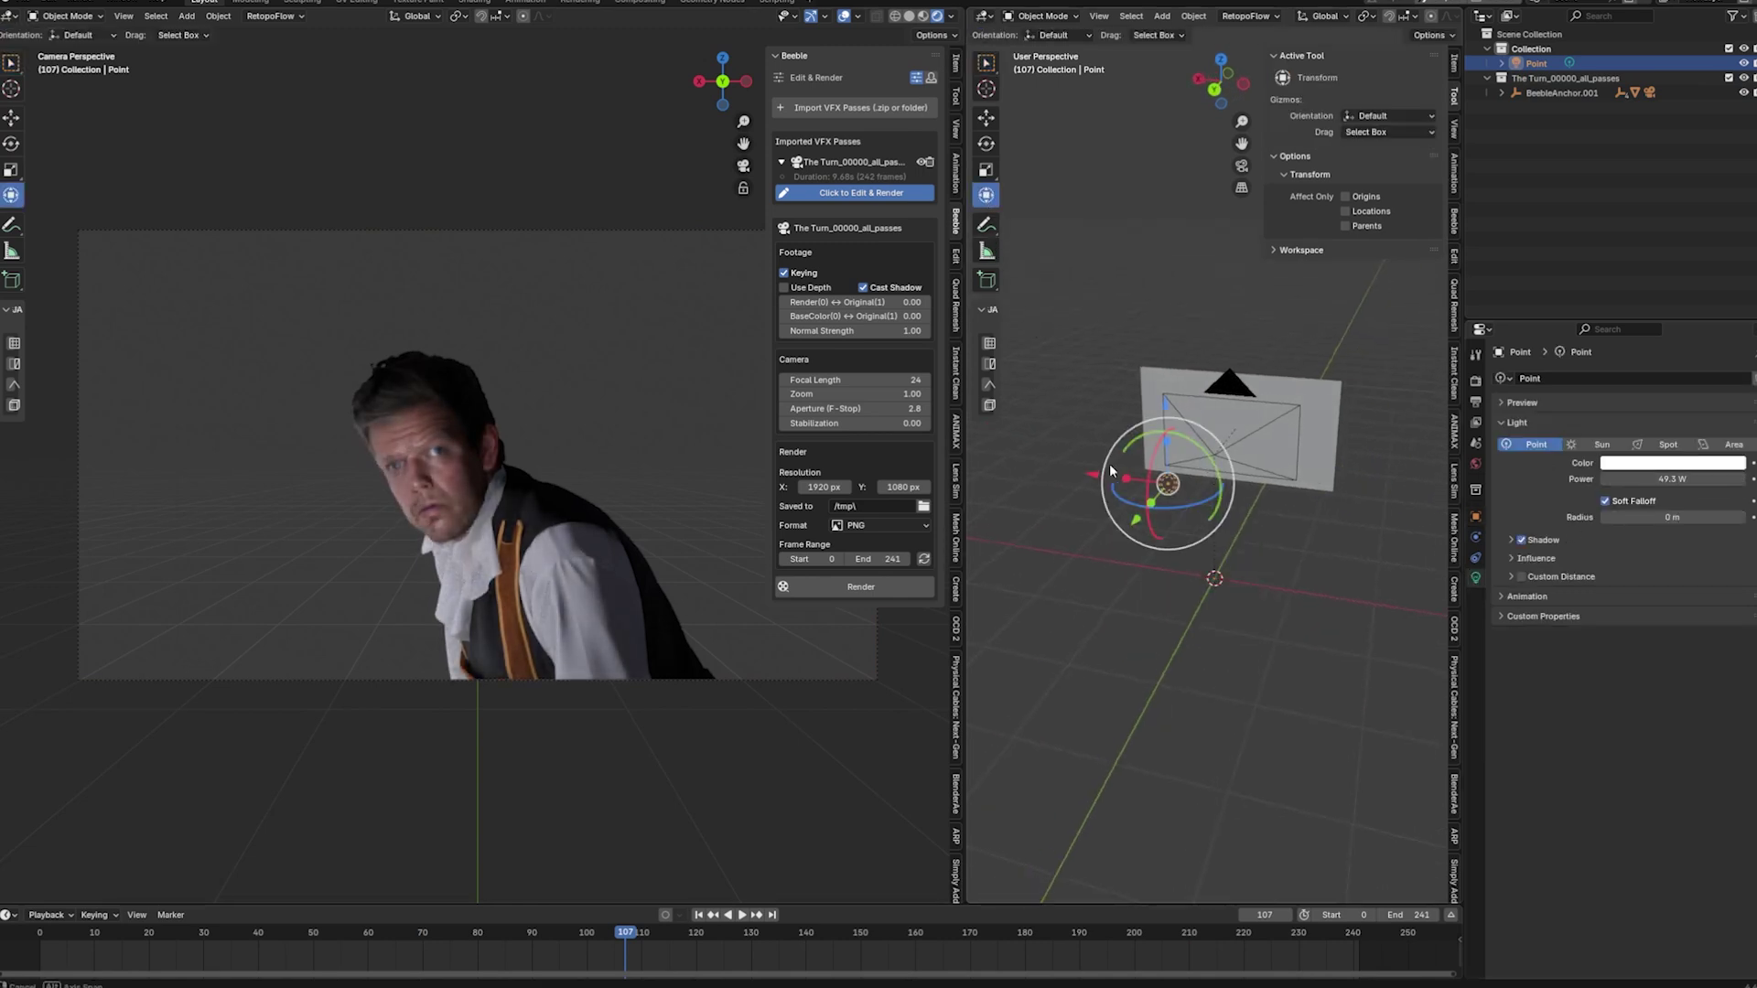
- Play the footage from near the start to judge the new point light's effect
{"action": "middle_click_drag", "start_coordinate": [1128, 466], "coordinate": [1074, 532]}
{"action": "key", "text": "g"}
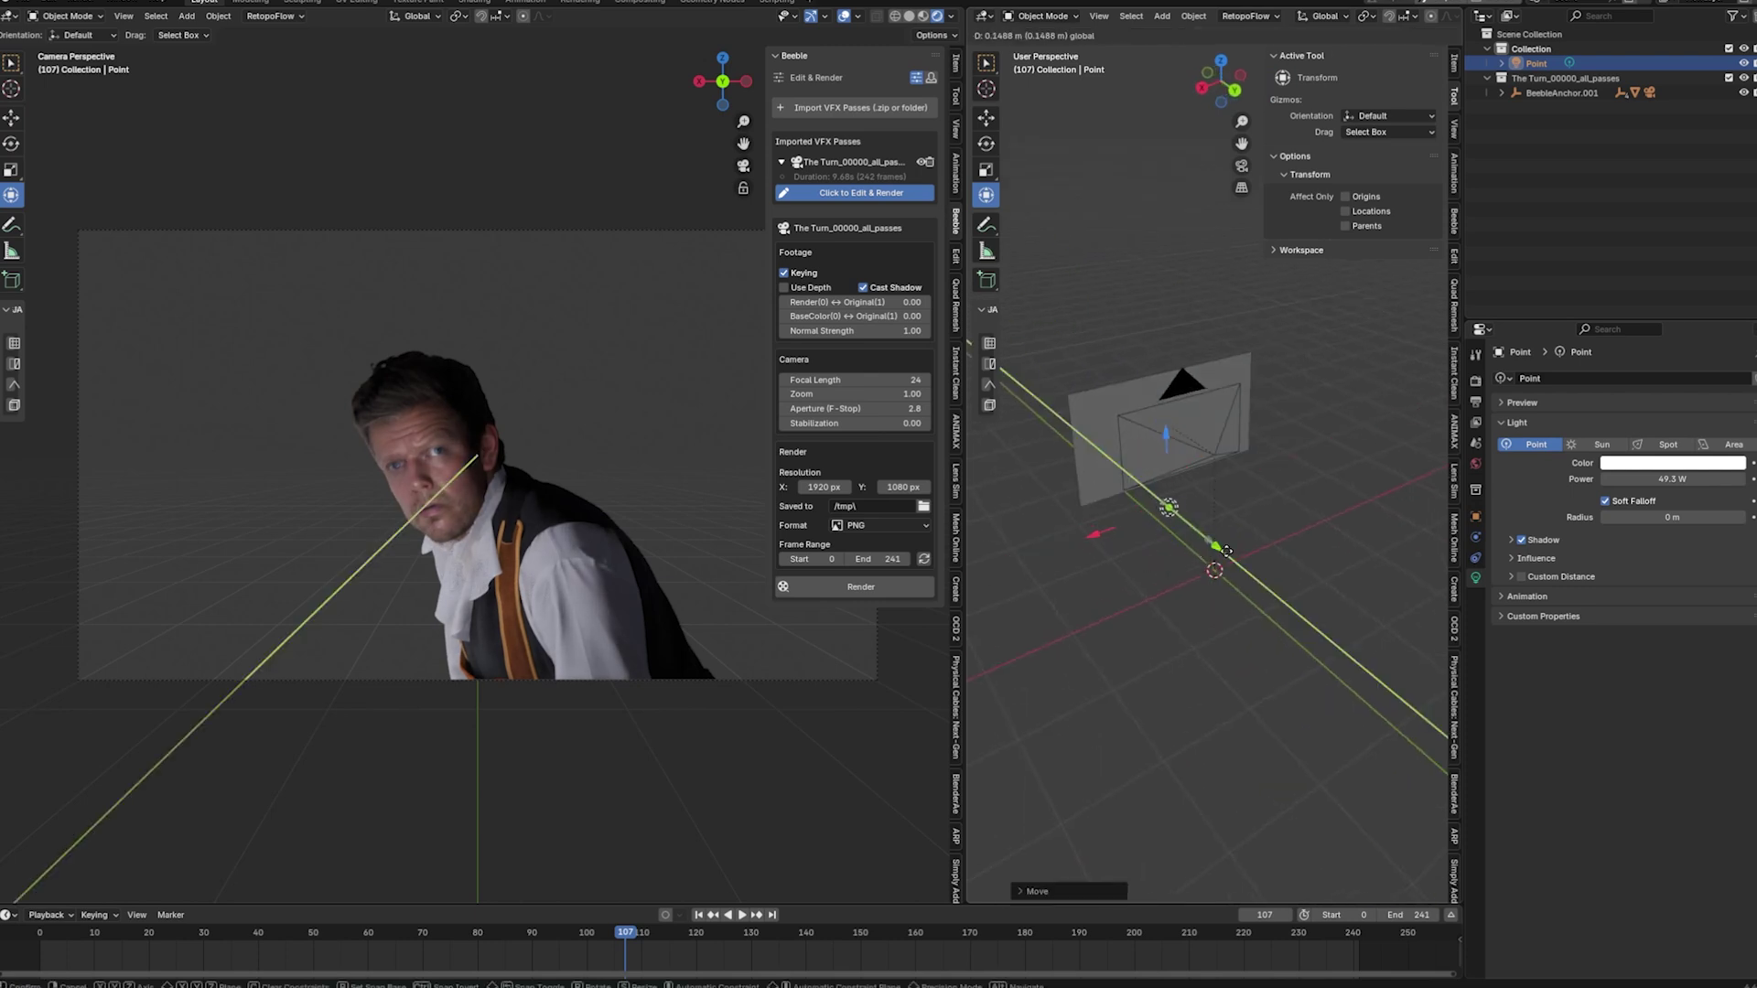
{"action": "right_click", "coordinate": [1229, 552]}
{"action": "left_click", "coordinate": [139, 932]}
{"action": "key", "text": "space"}
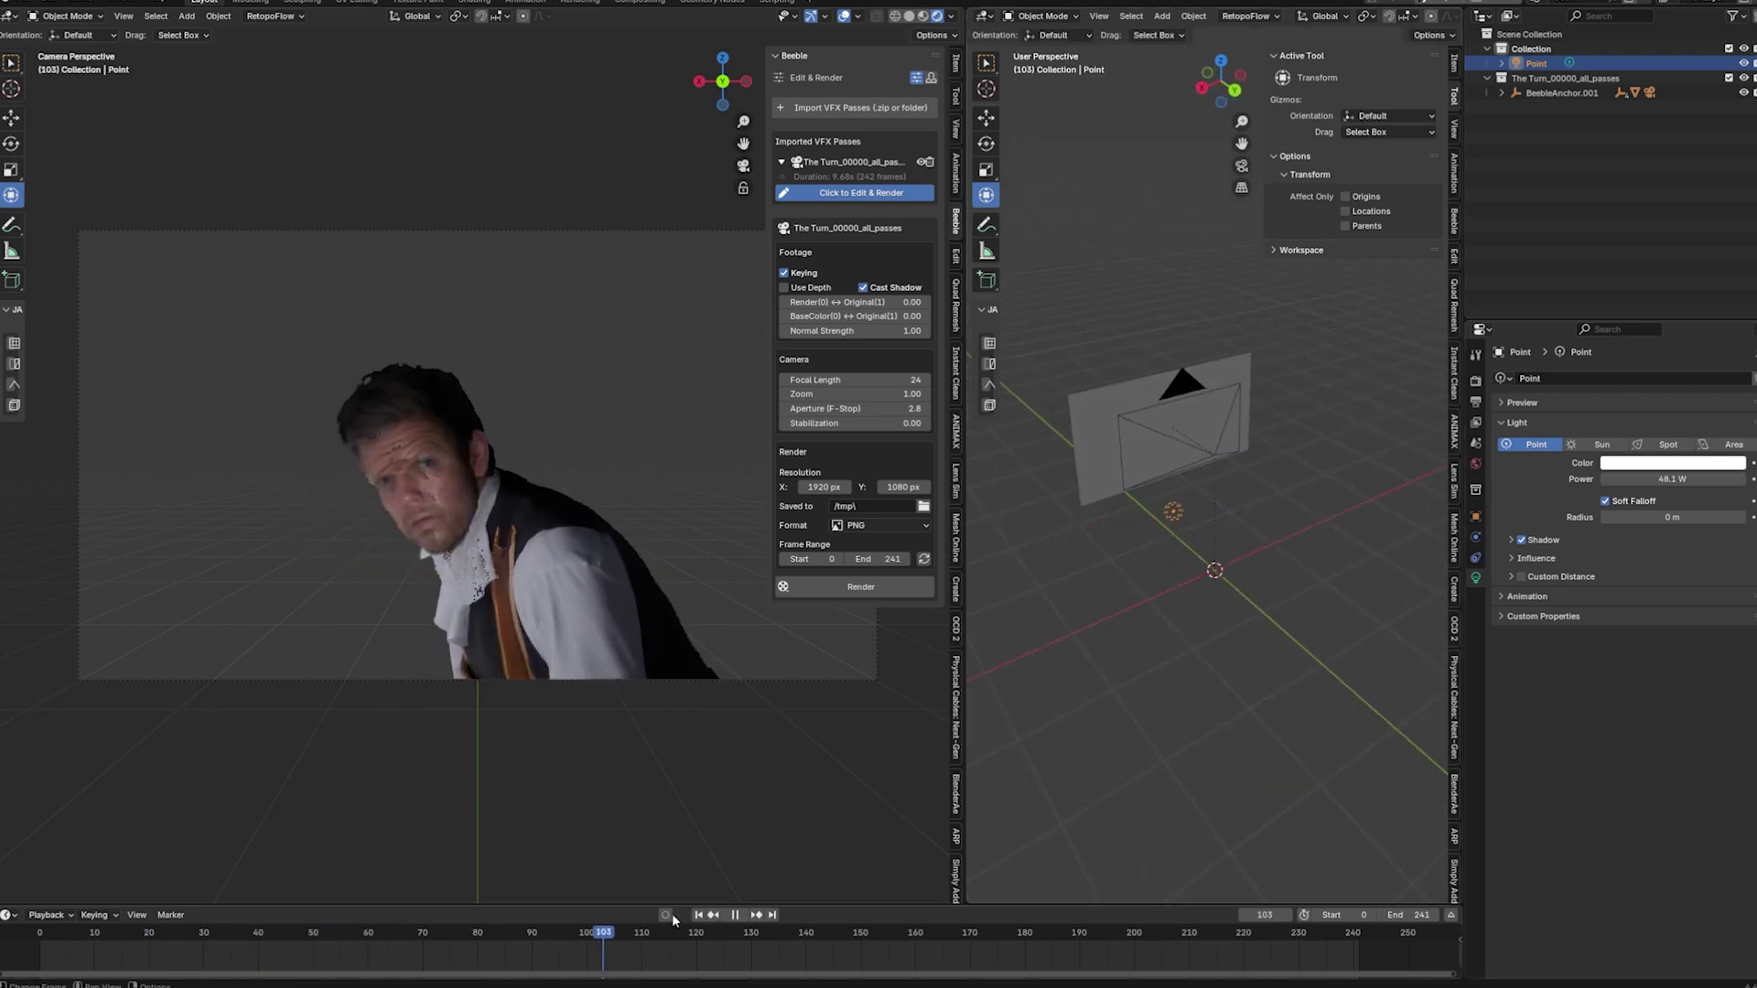
{"action": "key", "text": "space"}
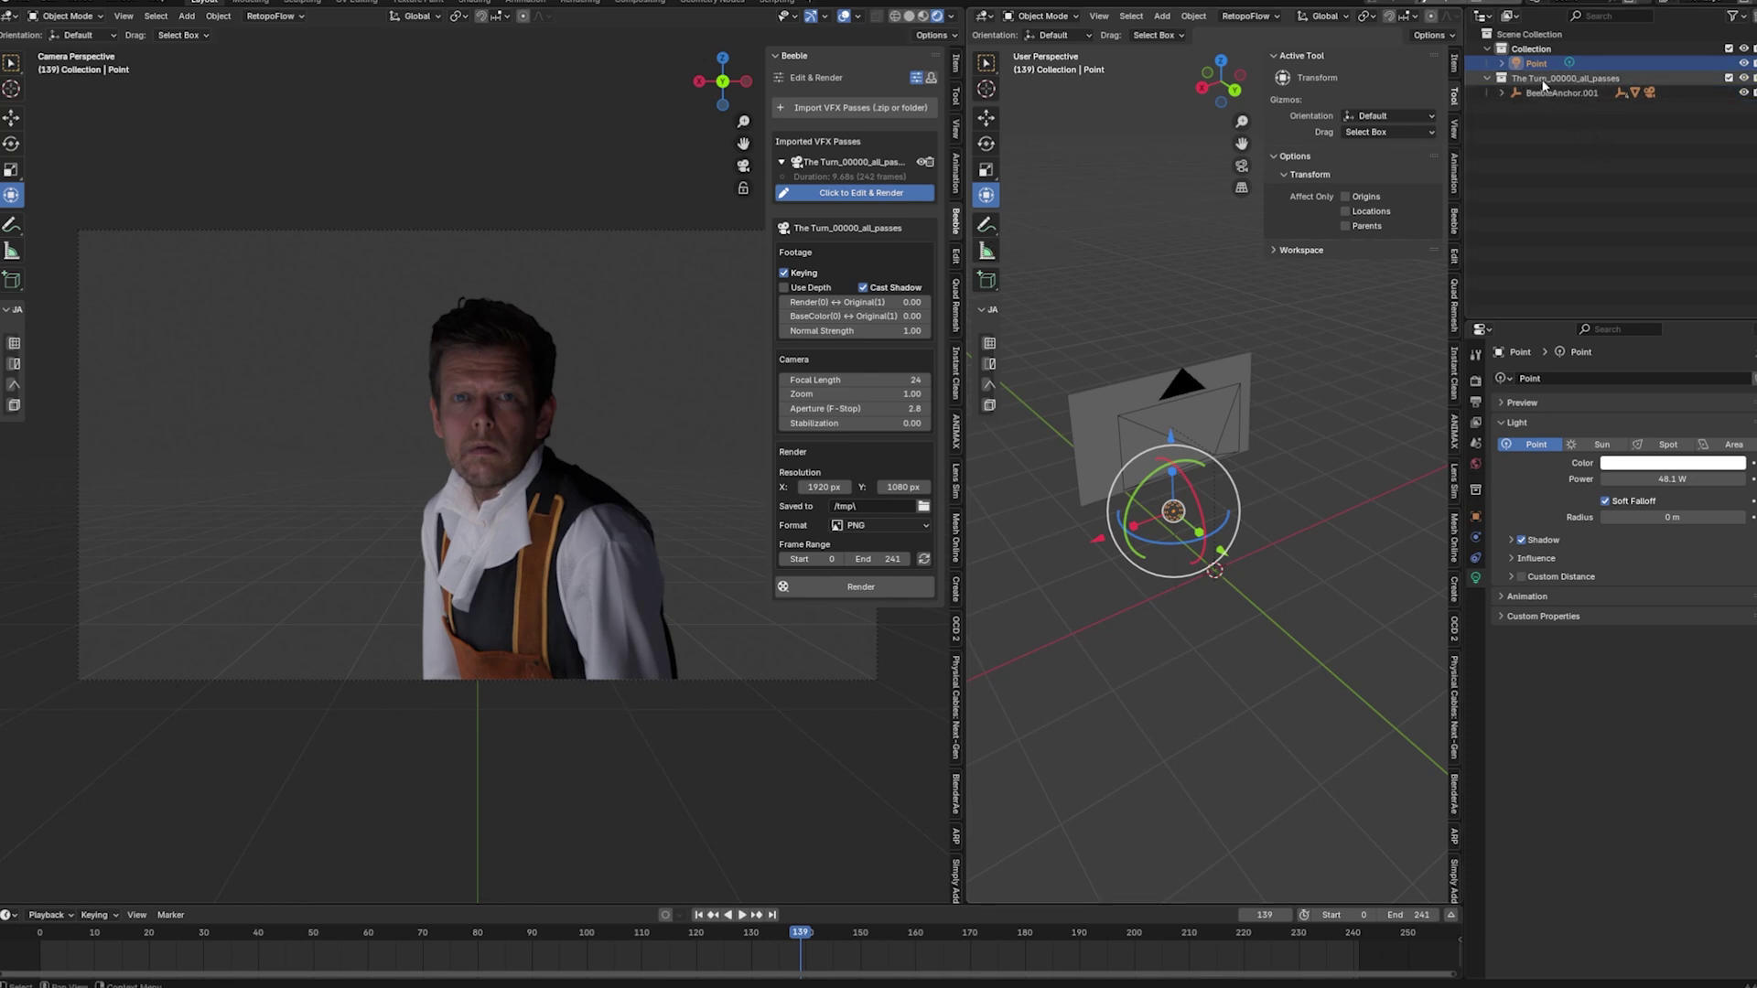
- Select BeebleAnchor.001 and cancel a trial move, leaving it at the origin
{"action": "left_click", "coordinate": [1566, 94]}
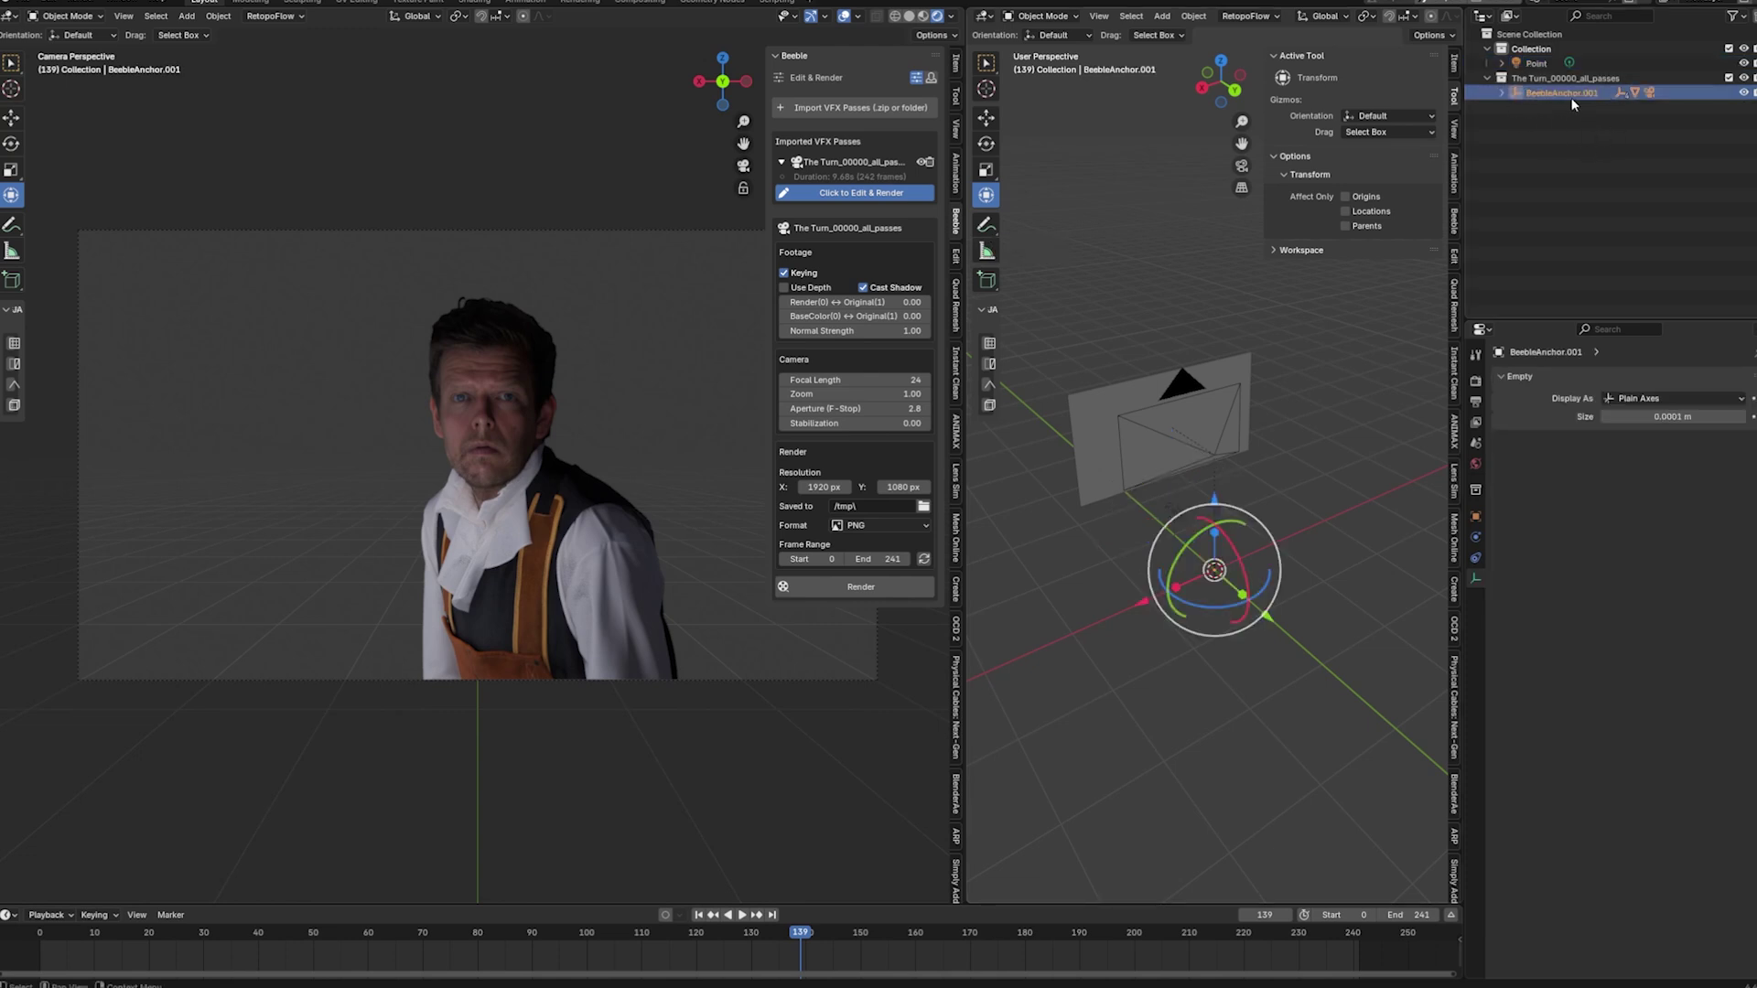
{"action": "middle_click_drag", "start_coordinate": [1226, 421], "coordinate": [1262, 503]}
{"action": "key", "text": "g"}
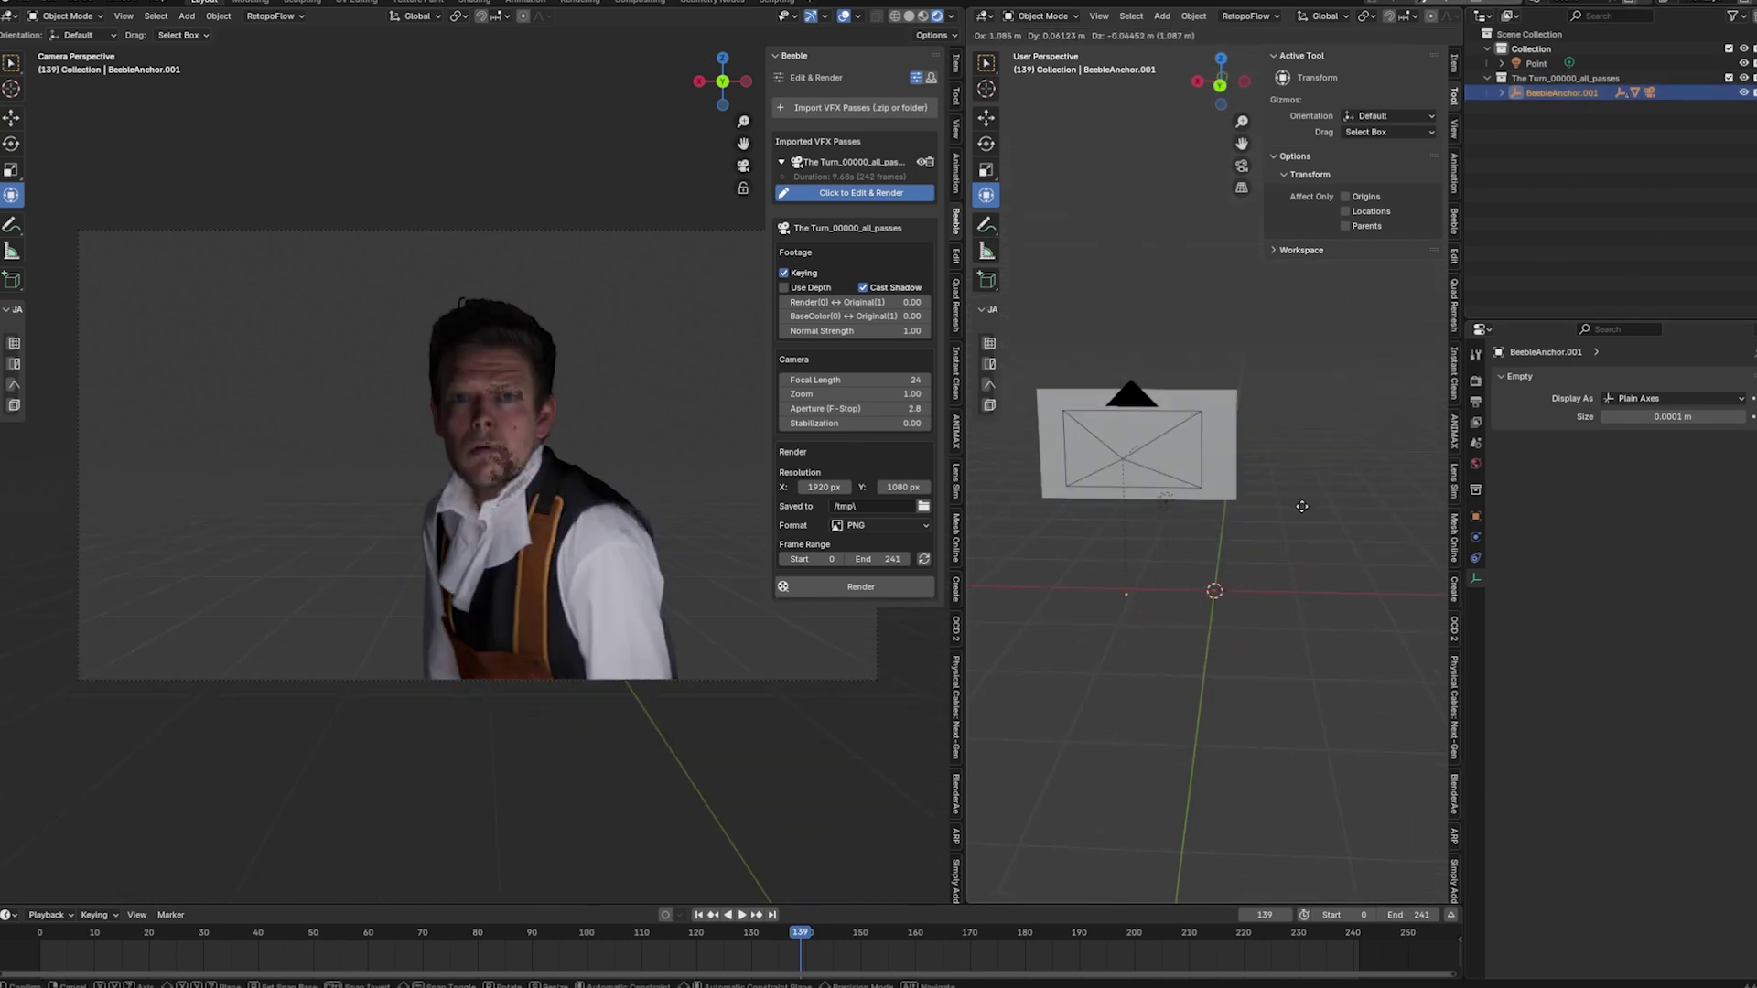
{"action": "key", "text": "Escape"}
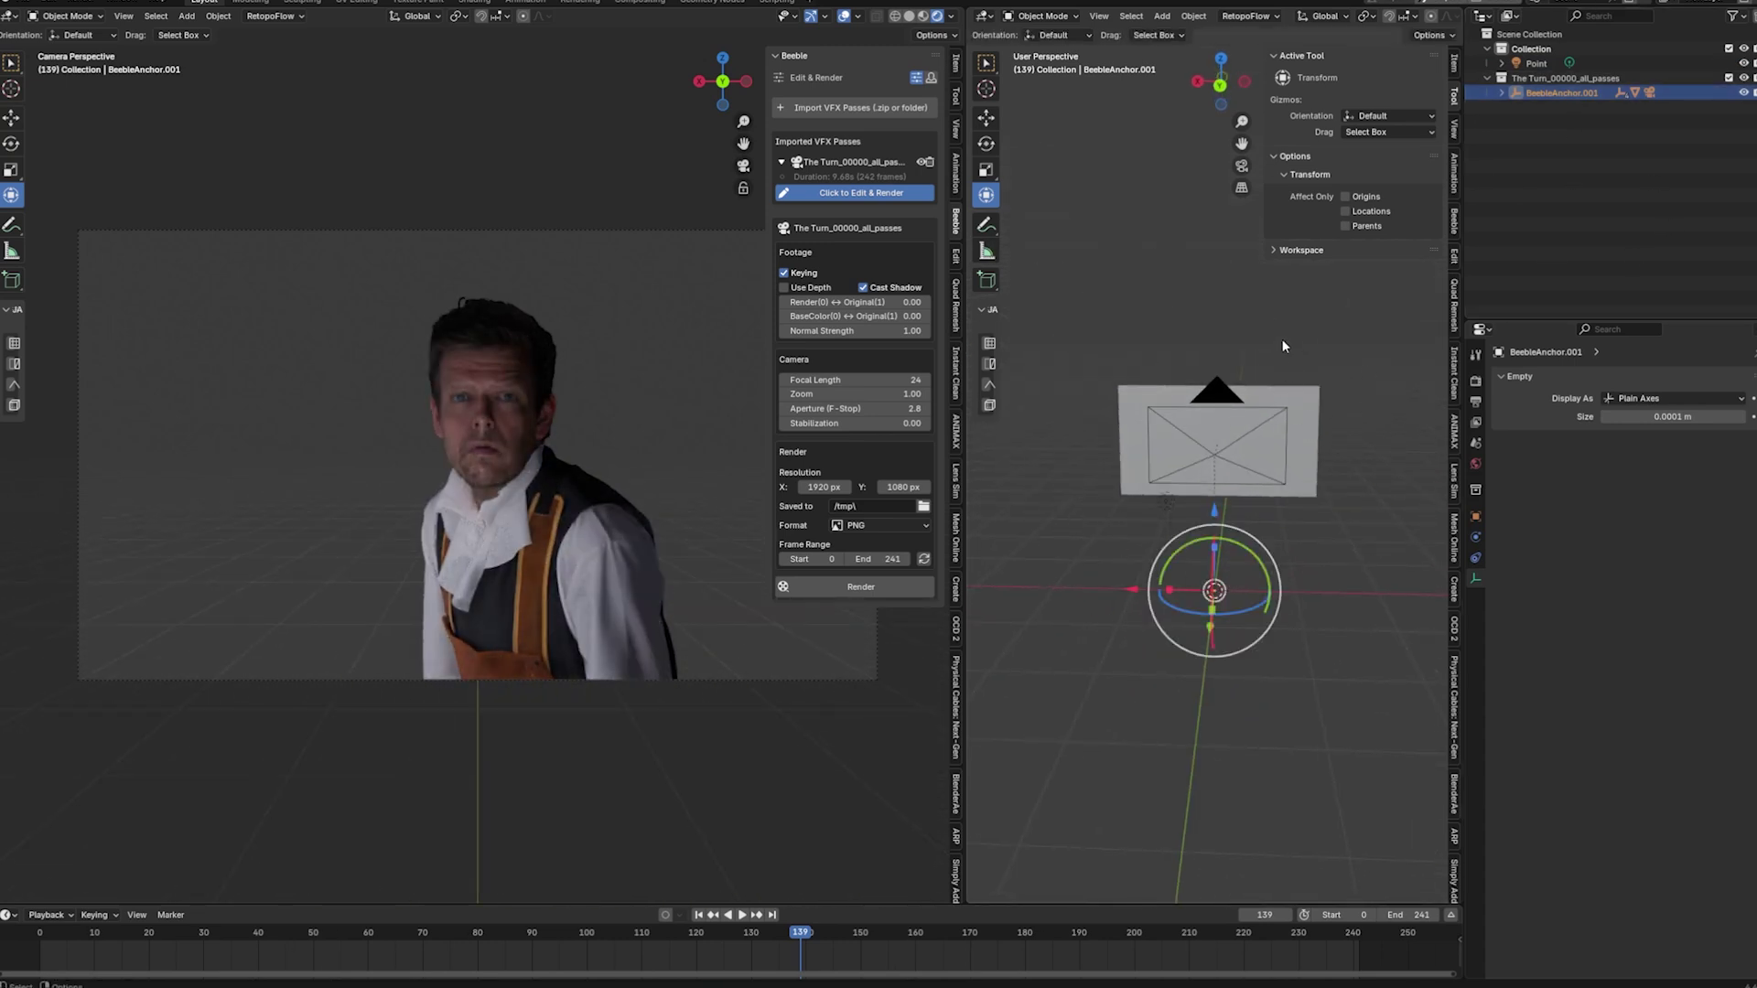
- Expand the Beeble anchor hierarchy in the Outliner, inspecting BeebleFootage.001 and BeebleCam.001
{"action": "left_click", "coordinate": [1501, 93]}
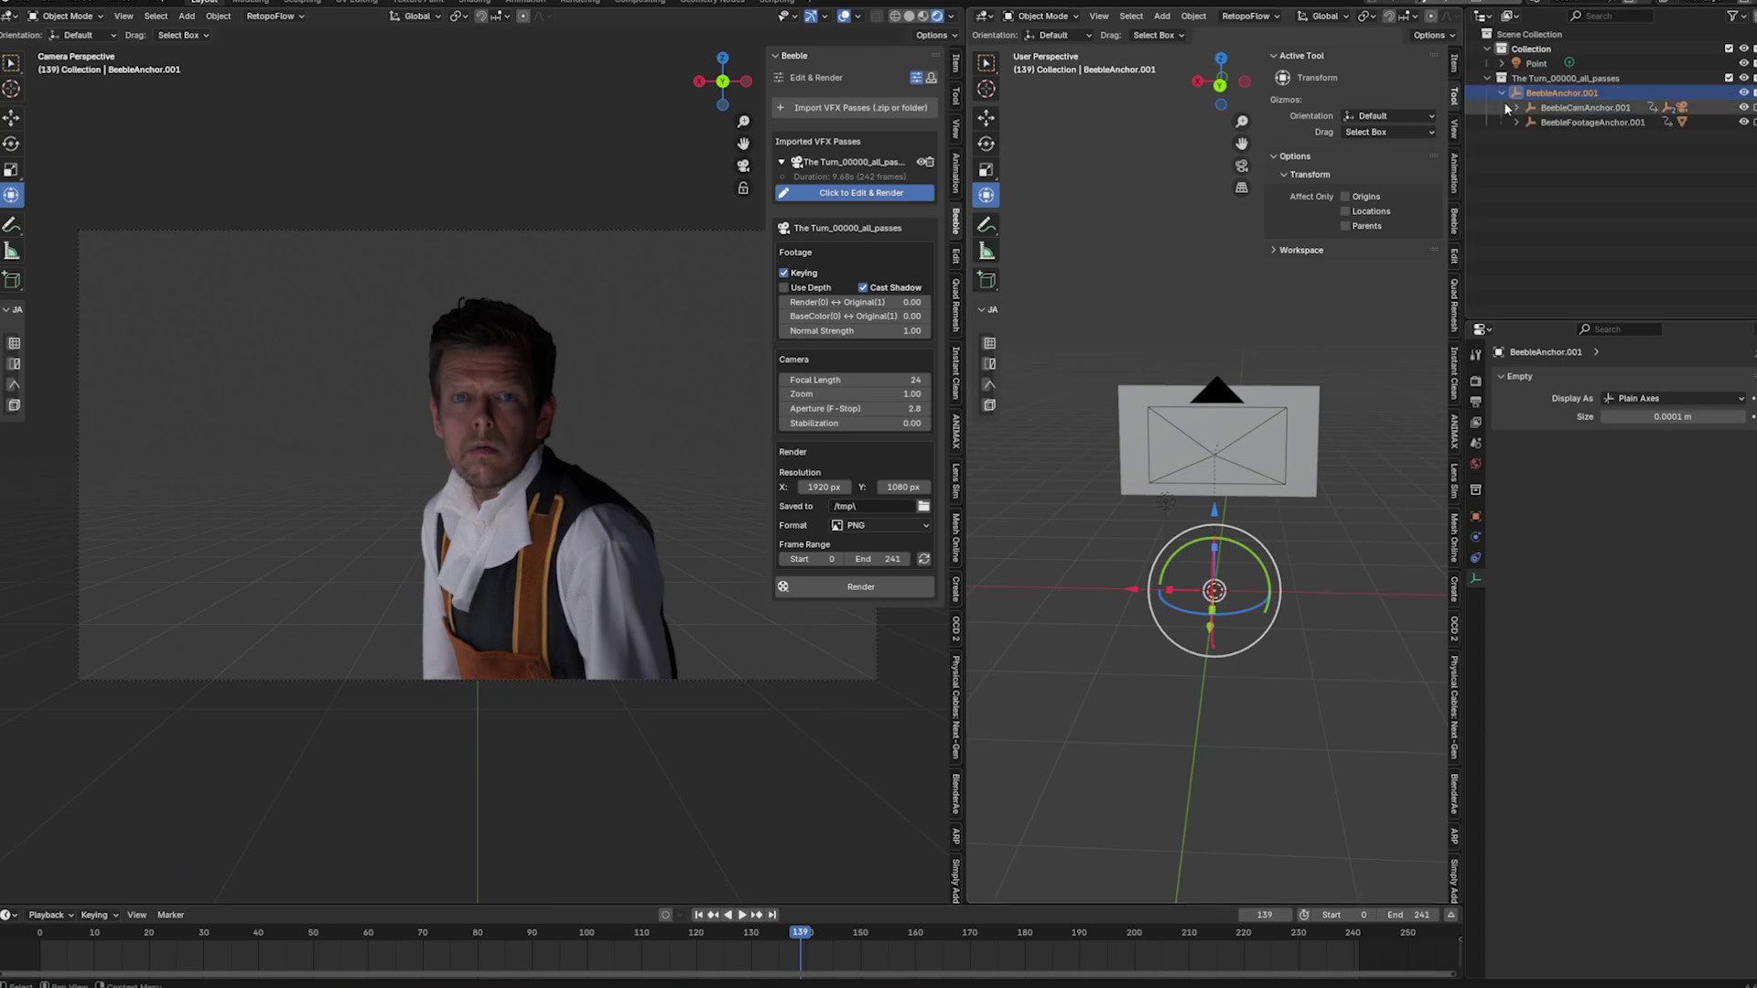
{"action": "left_click", "coordinate": [1507, 108]}
{"action": "left_click", "coordinate": [1516, 107]}
{"action": "left_click", "coordinate": [1521, 188]}
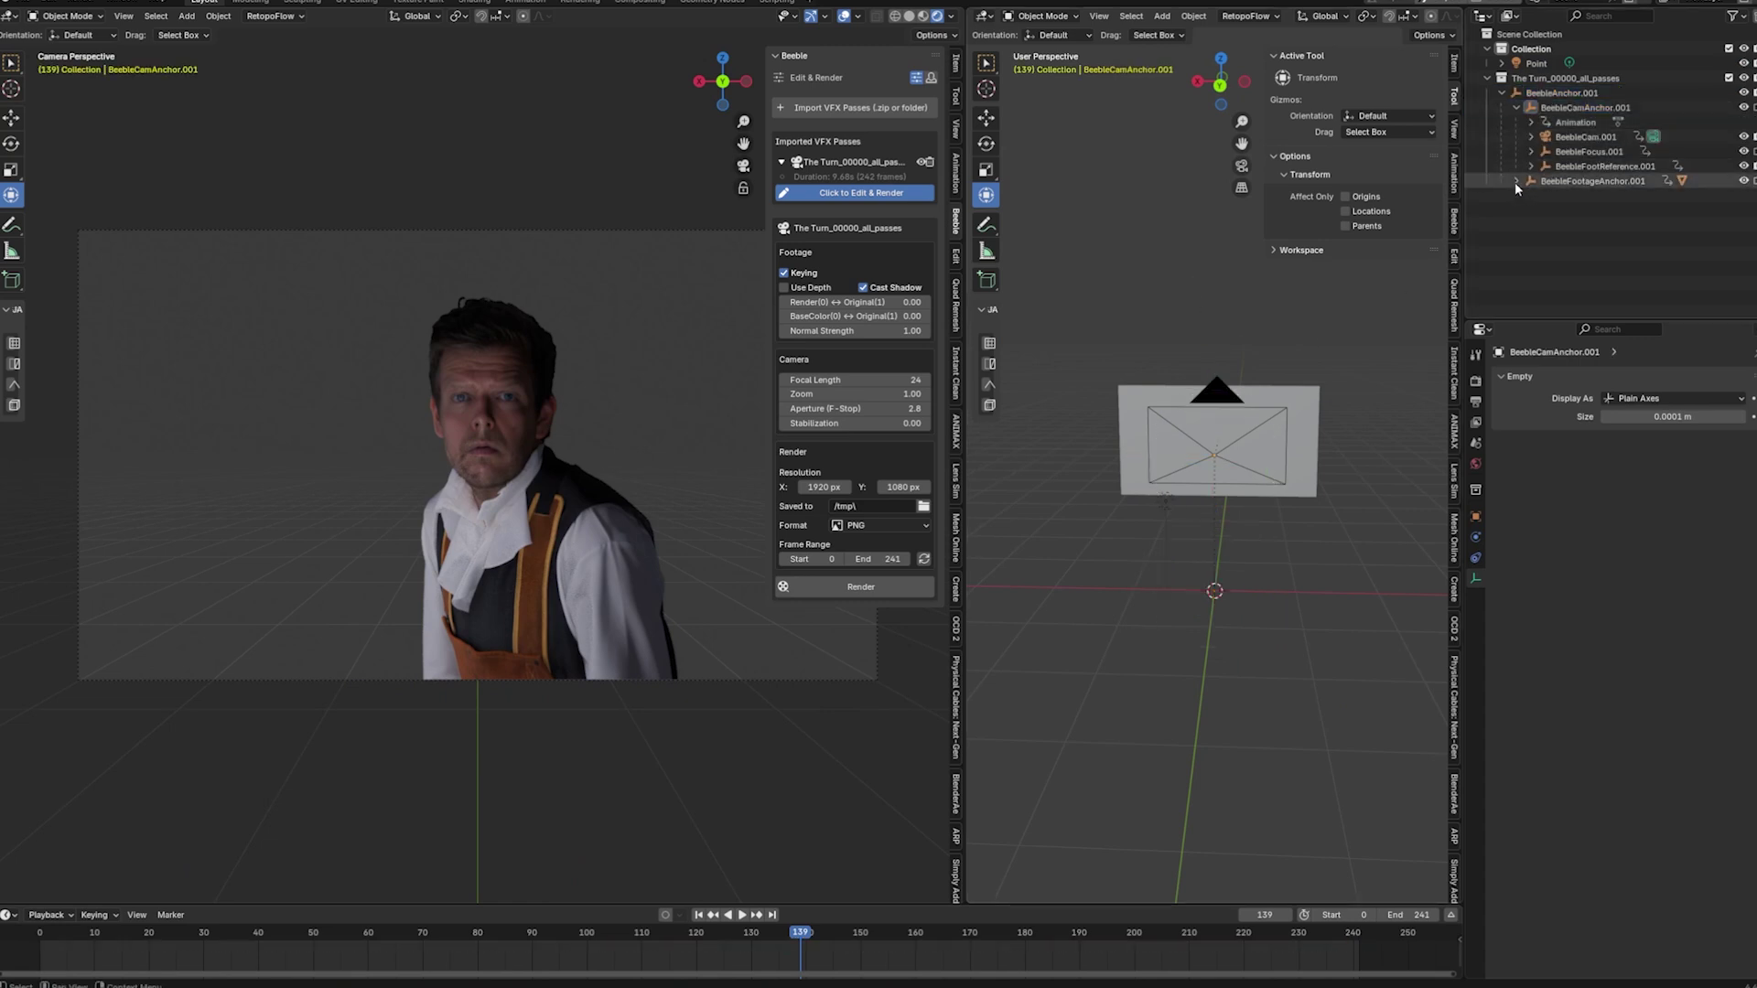
{"action": "left_click", "coordinate": [1516, 181]}
{"action": "left_click", "coordinate": [1596, 211]}
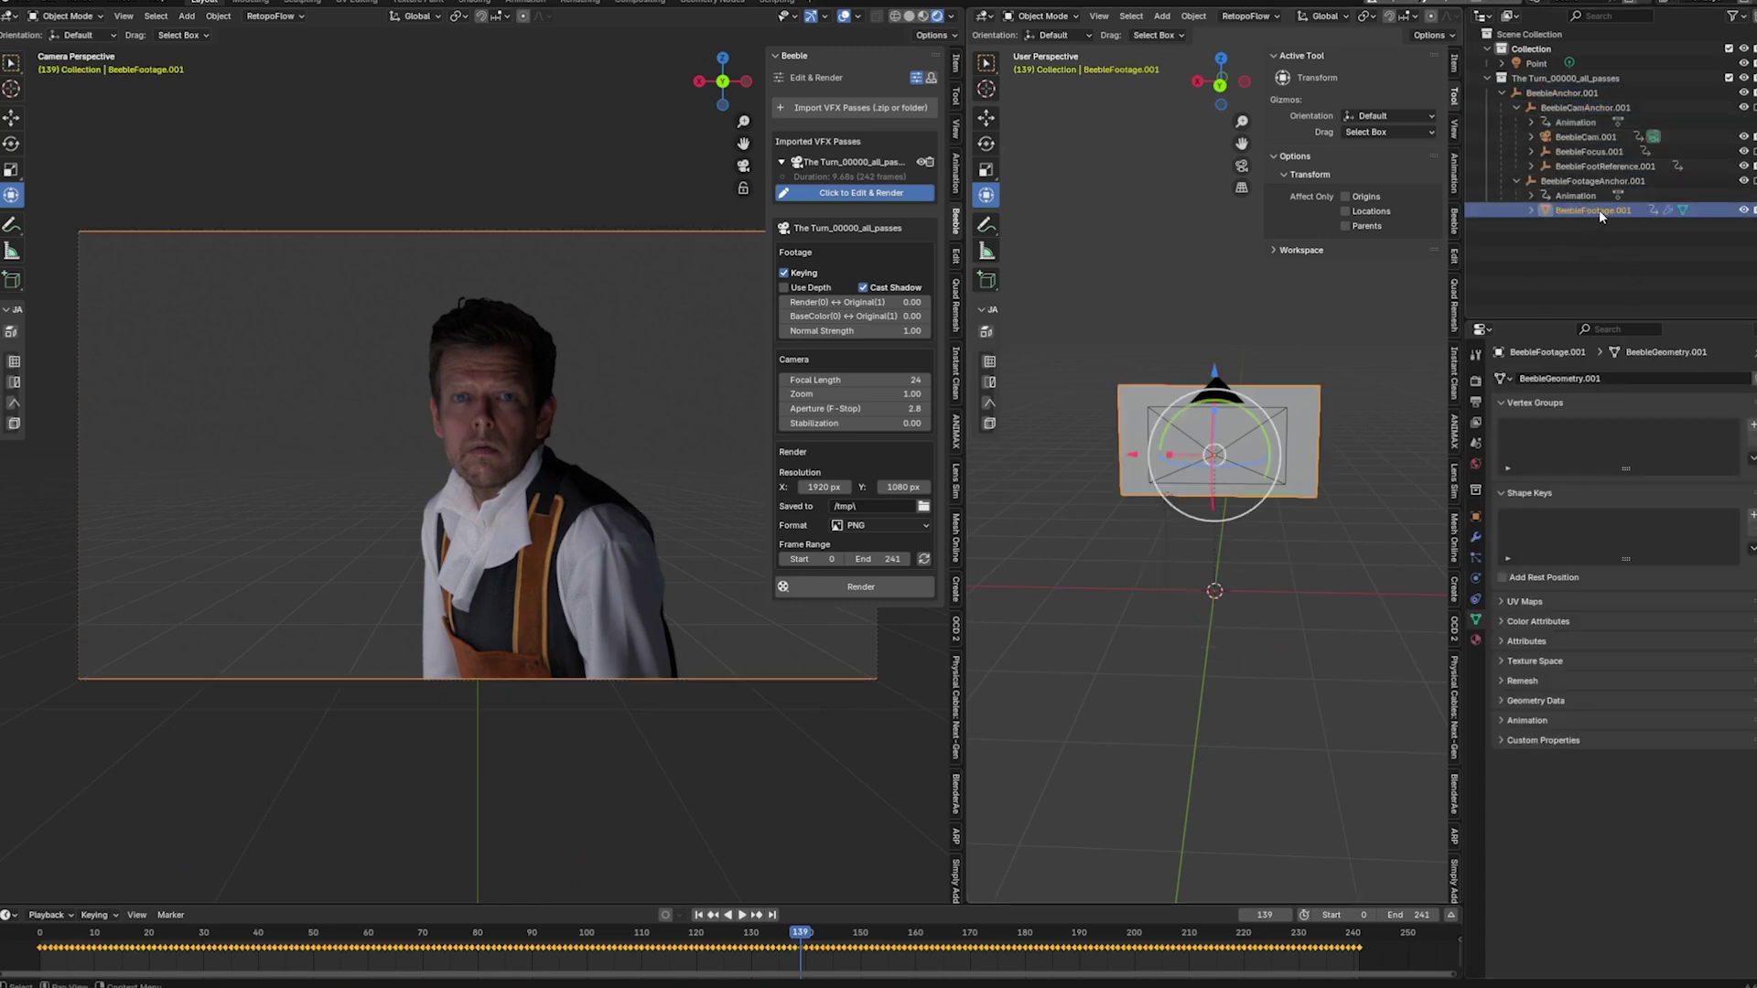
{"action": "left_click", "coordinate": [1586, 136]}
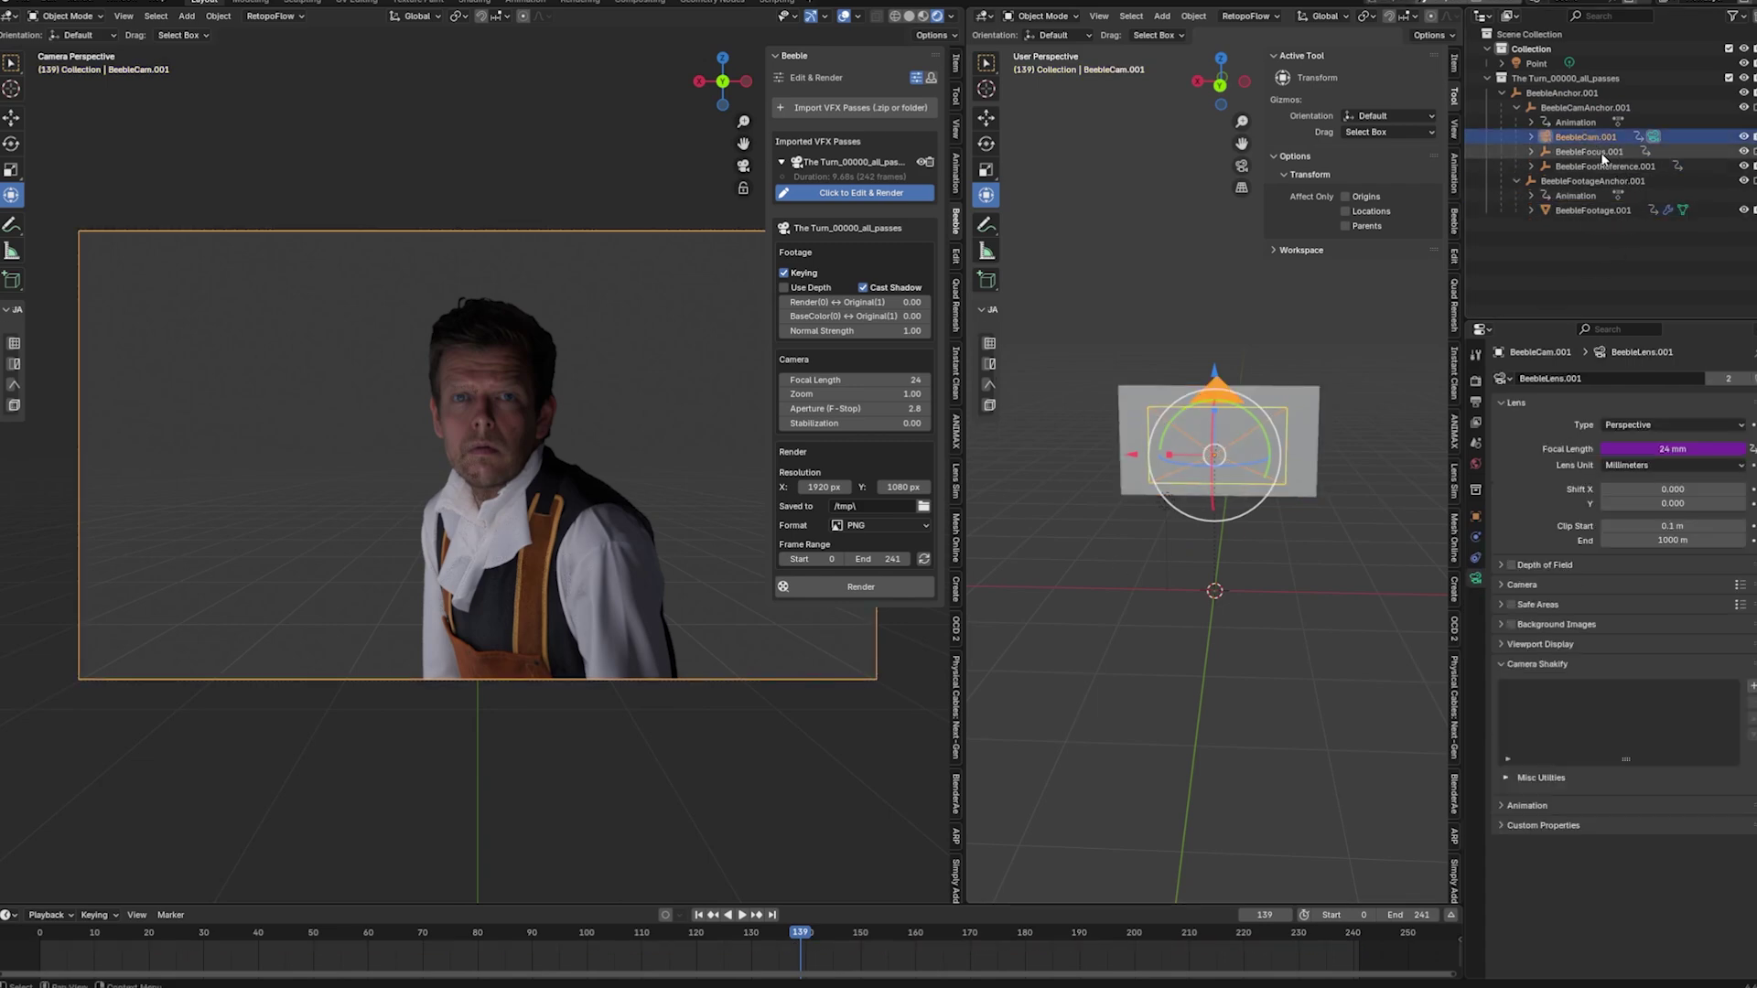
- Move BeebleFocus.001 about 0.18 m along Y toward the man's face
{"action": "left_click", "coordinate": [1588, 151]}
{"action": "middle_click_drag", "start_coordinate": [1354, 469], "coordinate": [1199, 471]}
{"action": "left_click_drag", "start_coordinate": [1200, 470], "coordinate": [1163, 478]}
{"action": "middle_click_drag", "start_coordinate": [1234, 474], "coordinate": [1167, 453]}
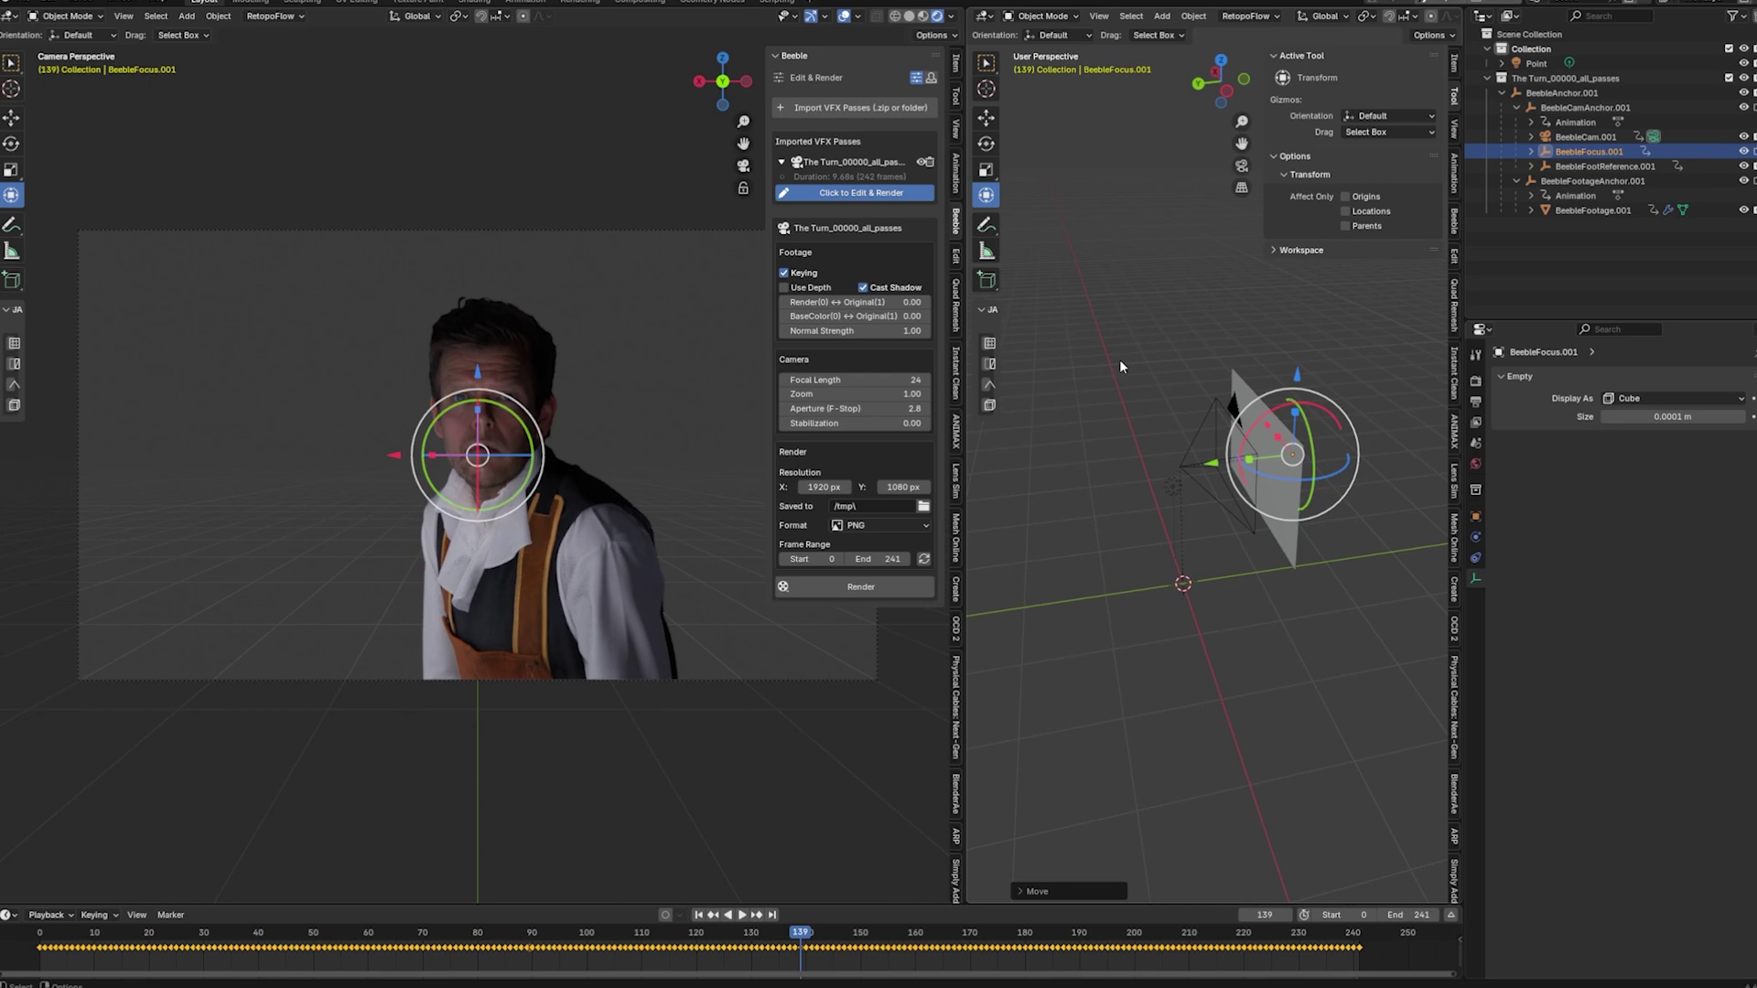
- Show the BeebleFootage.001 plane's BeebleMaterial.001 shader nodes in the right-hand area
{"action": "left_click", "coordinate": [1255, 406]}
{"action": "left_click", "coordinate": [986, 16]}
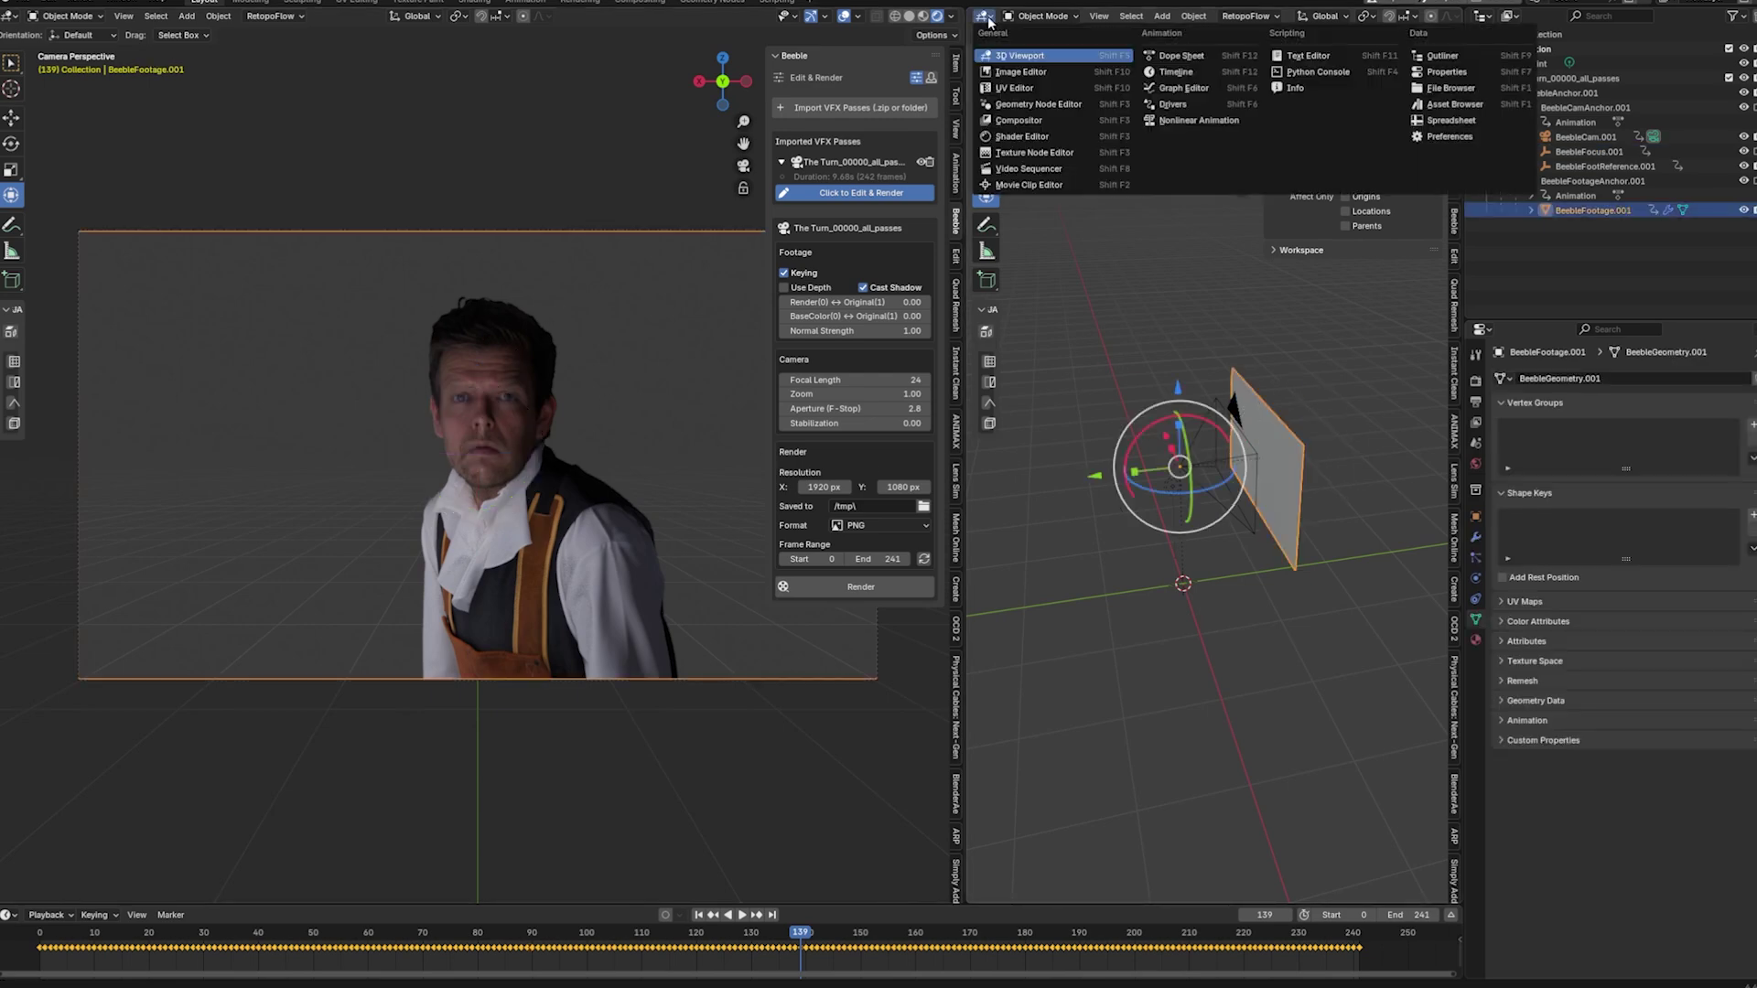
{"action": "left_click", "coordinate": [1048, 137]}
{"action": "scroll", "coordinate": [1226, 416], "scroll_direction": "down", "scroll_amount": 2}
{"action": "middle_click_drag", "start_coordinate": [1291, 397], "coordinate": [1172, 350]}
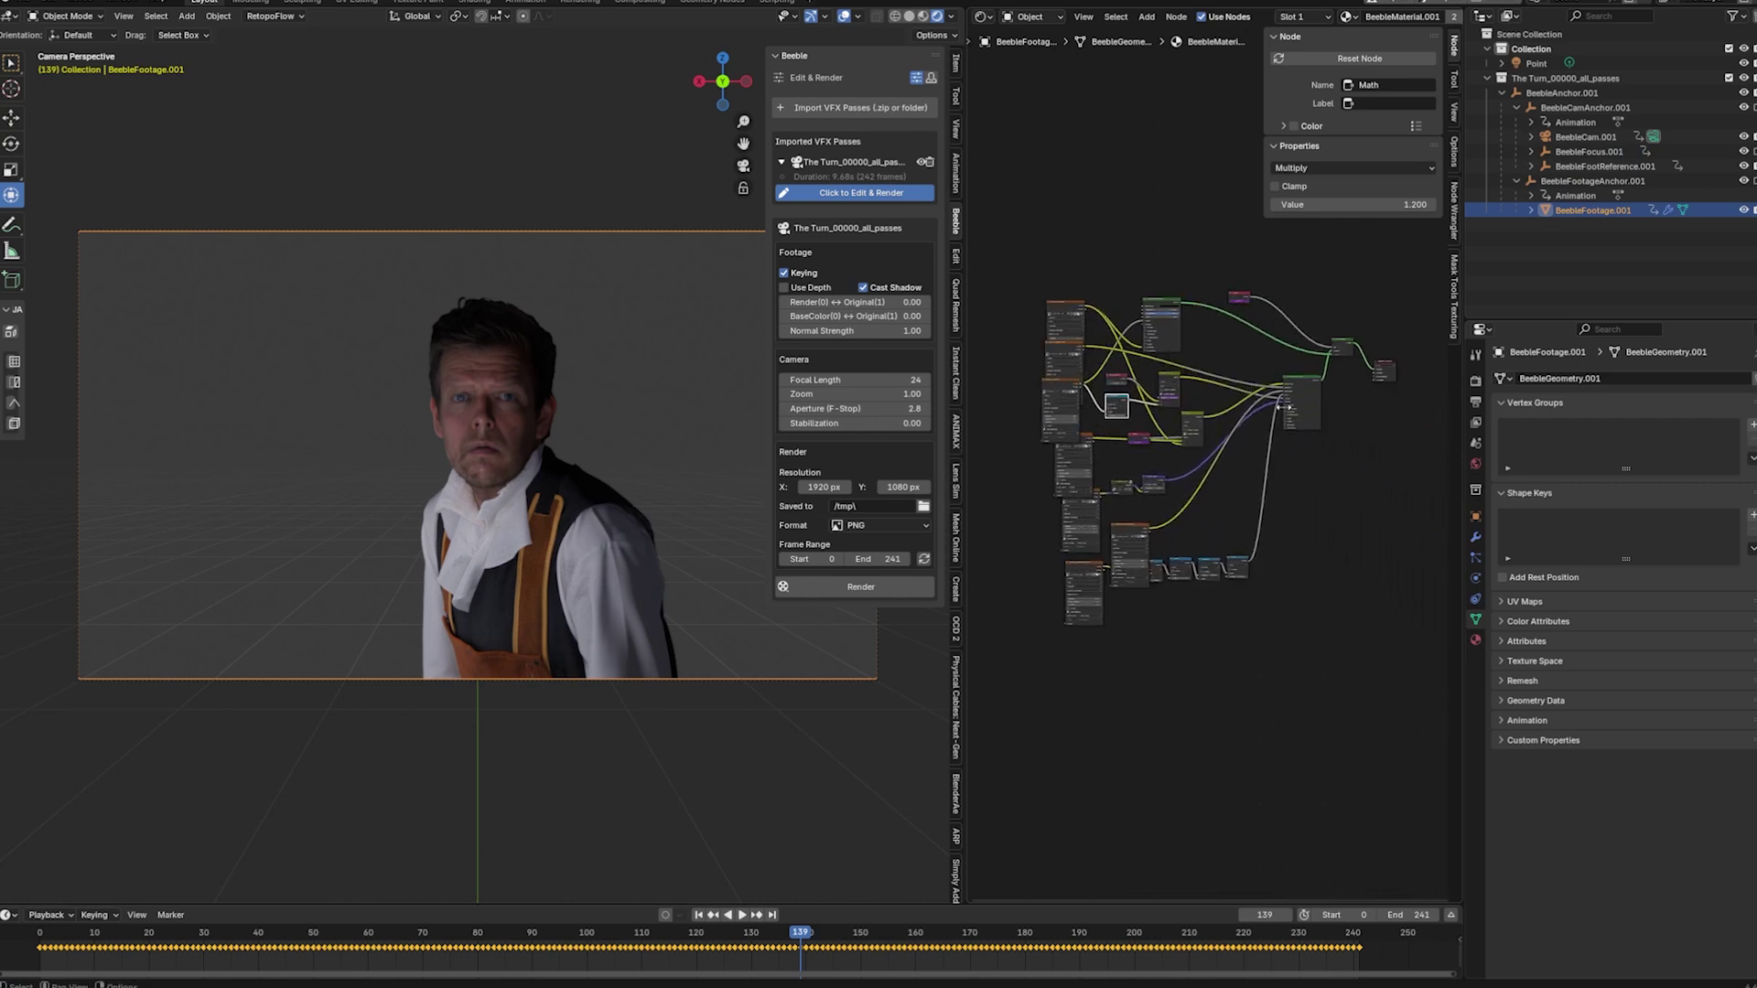
{"action": "scroll", "coordinate": [1186, 368], "scroll_direction": "up", "scroll_amount": 4}
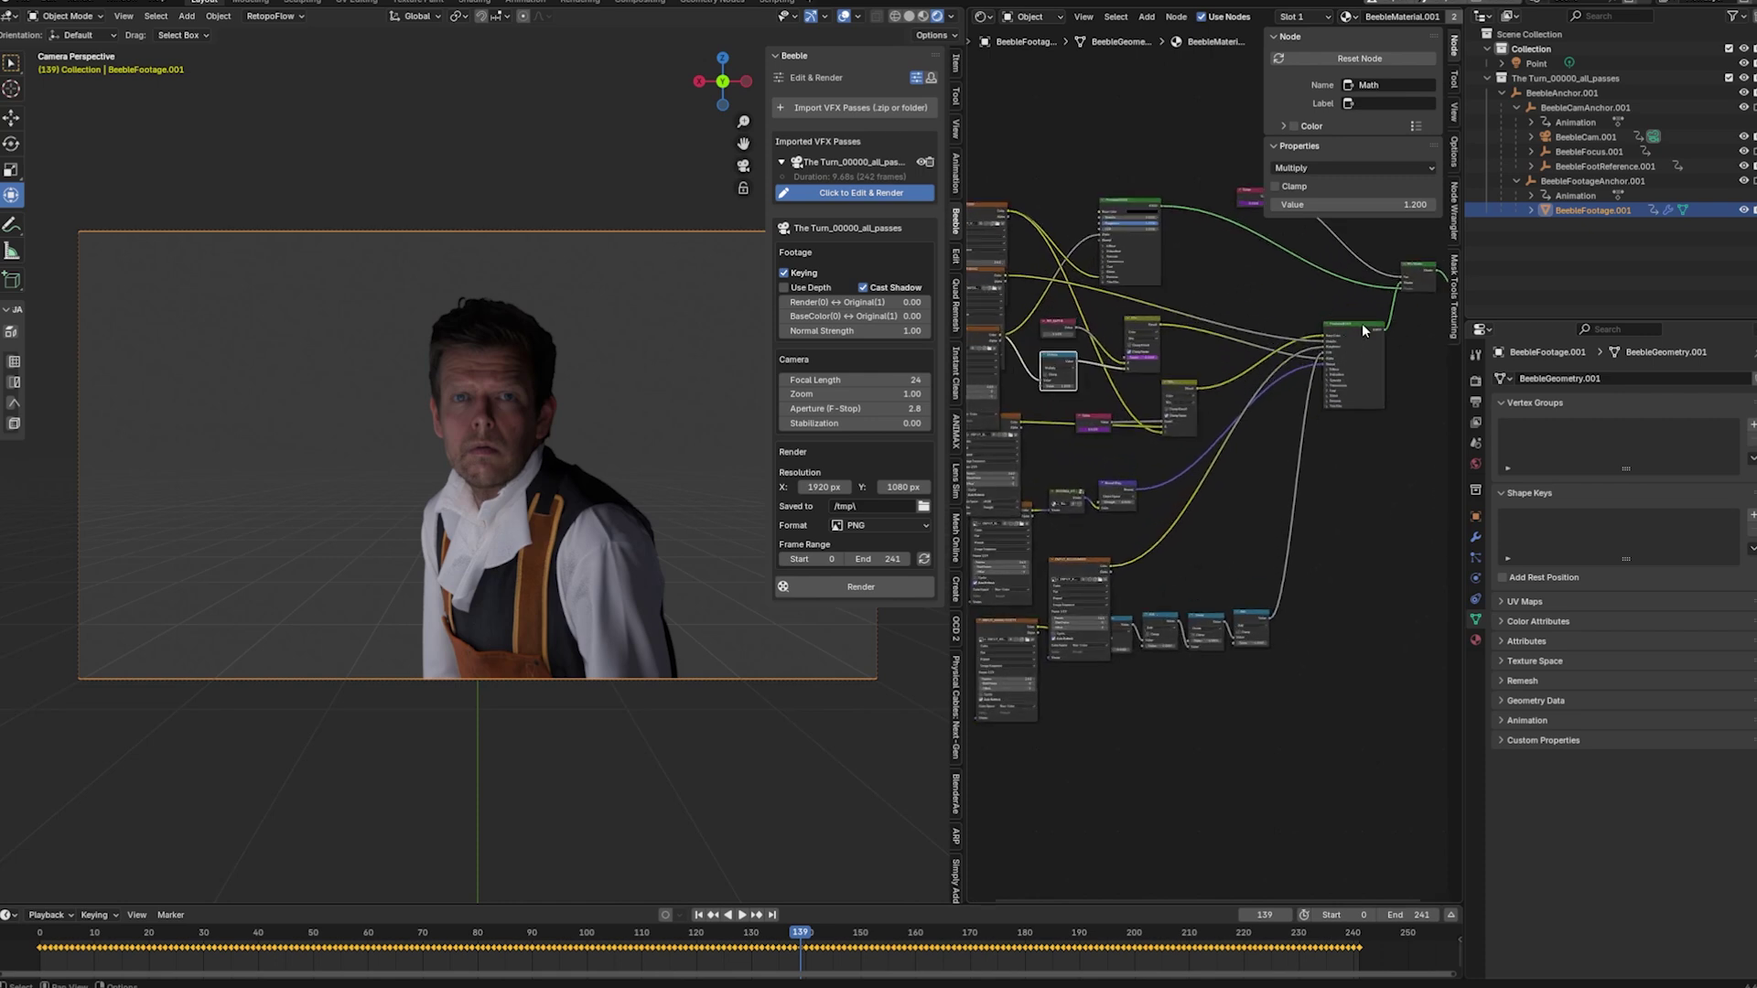
{"action": "scroll", "coordinate": [1151, 553], "scroll_direction": "down", "scroll_amount": 1}
{"action": "scroll", "coordinate": [1196, 464], "scroll_direction": "down", "scroll_amount": 2}
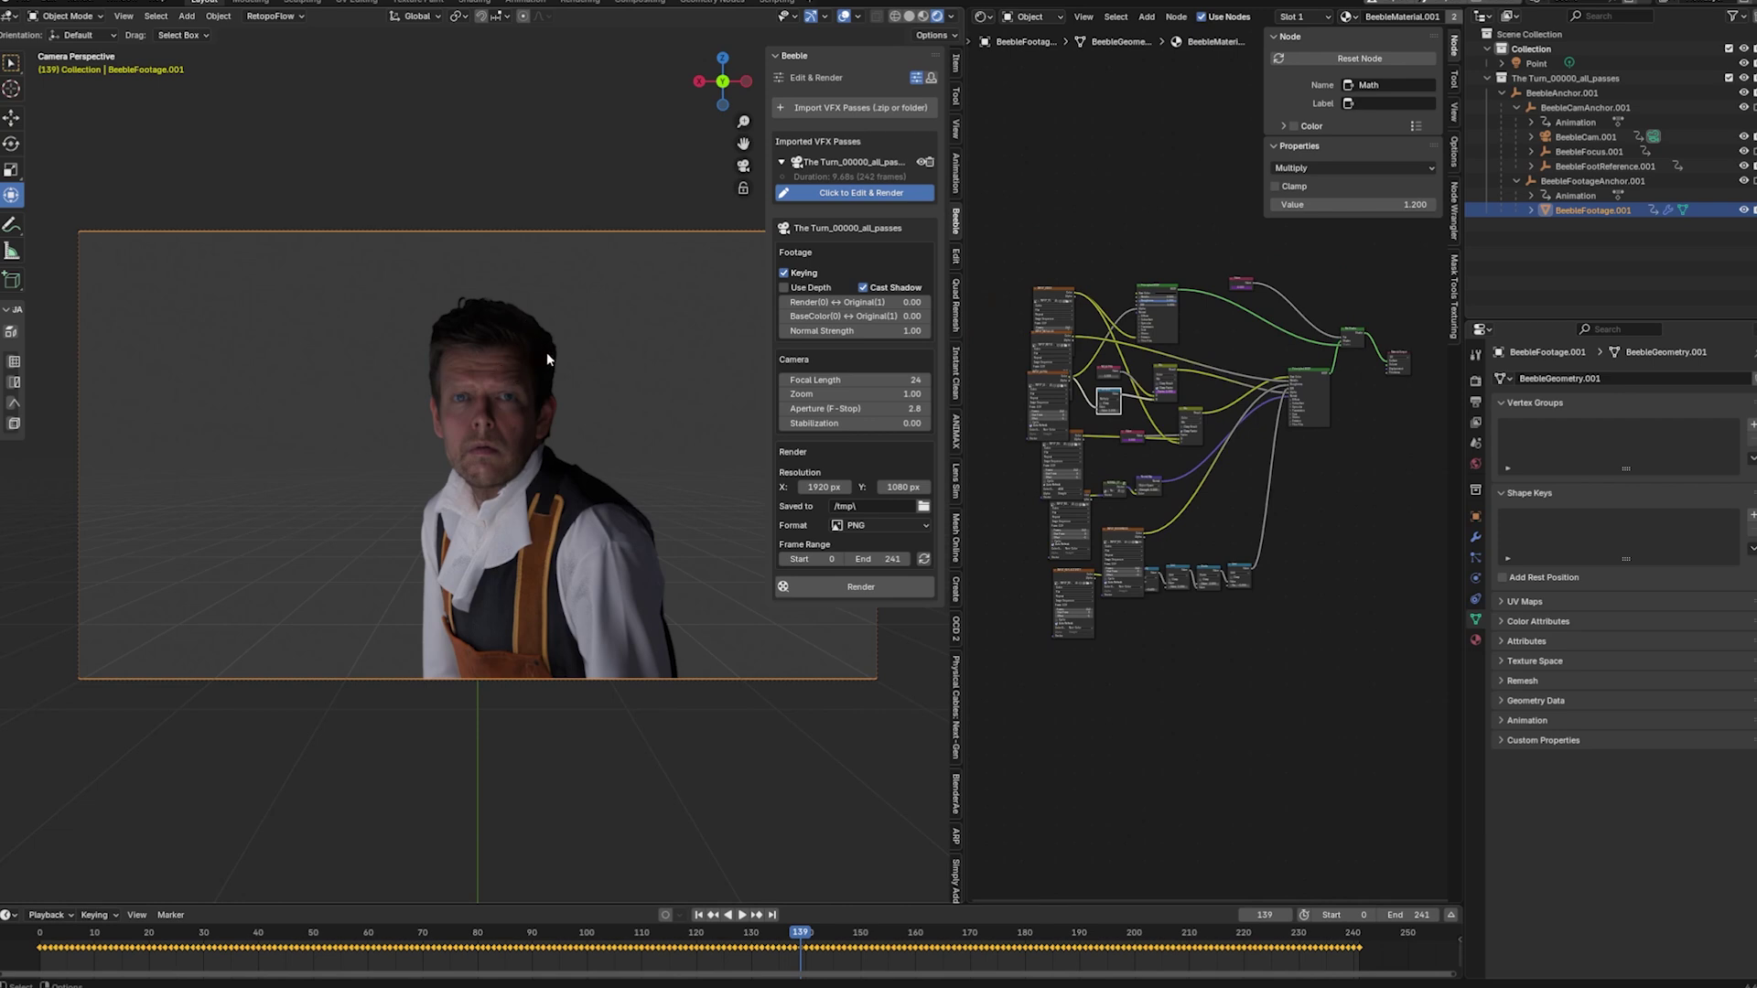
{"action": "scroll", "coordinate": [528, 352], "scroll_direction": "up", "scroll_amount": 4}
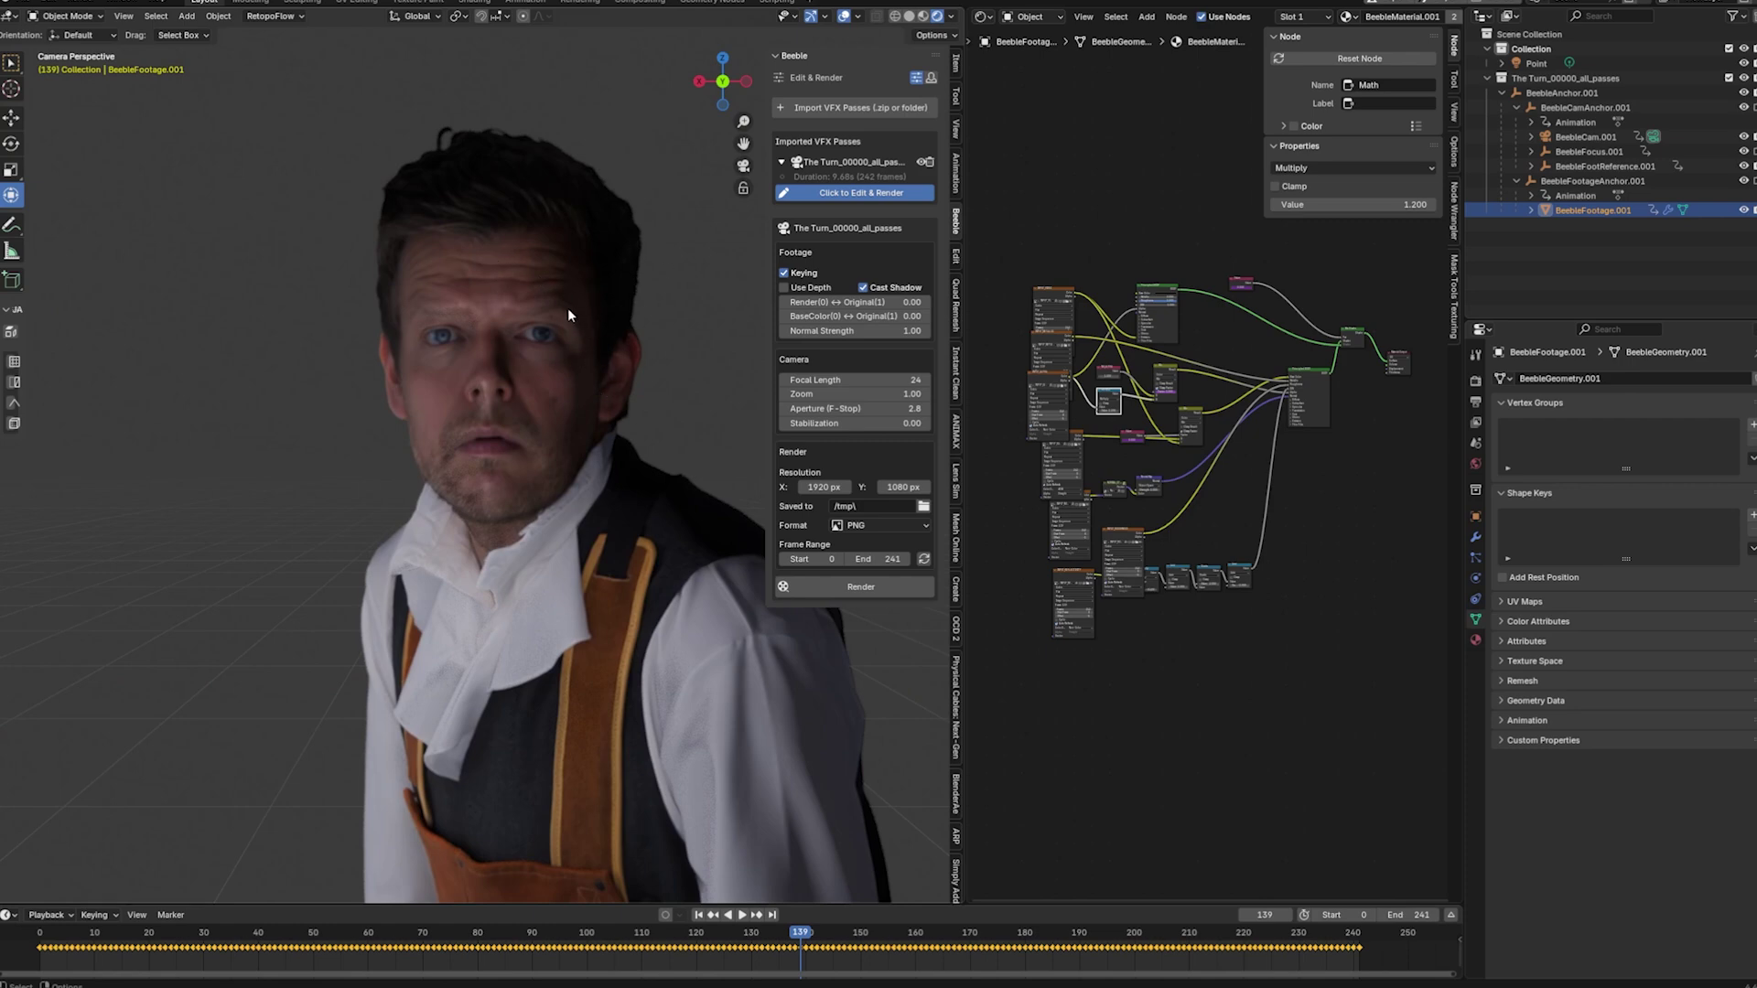
- Play the footage in reverse and scrub back and forth, ending on frame 154
{"action": "left_click", "coordinate": [728, 915]}
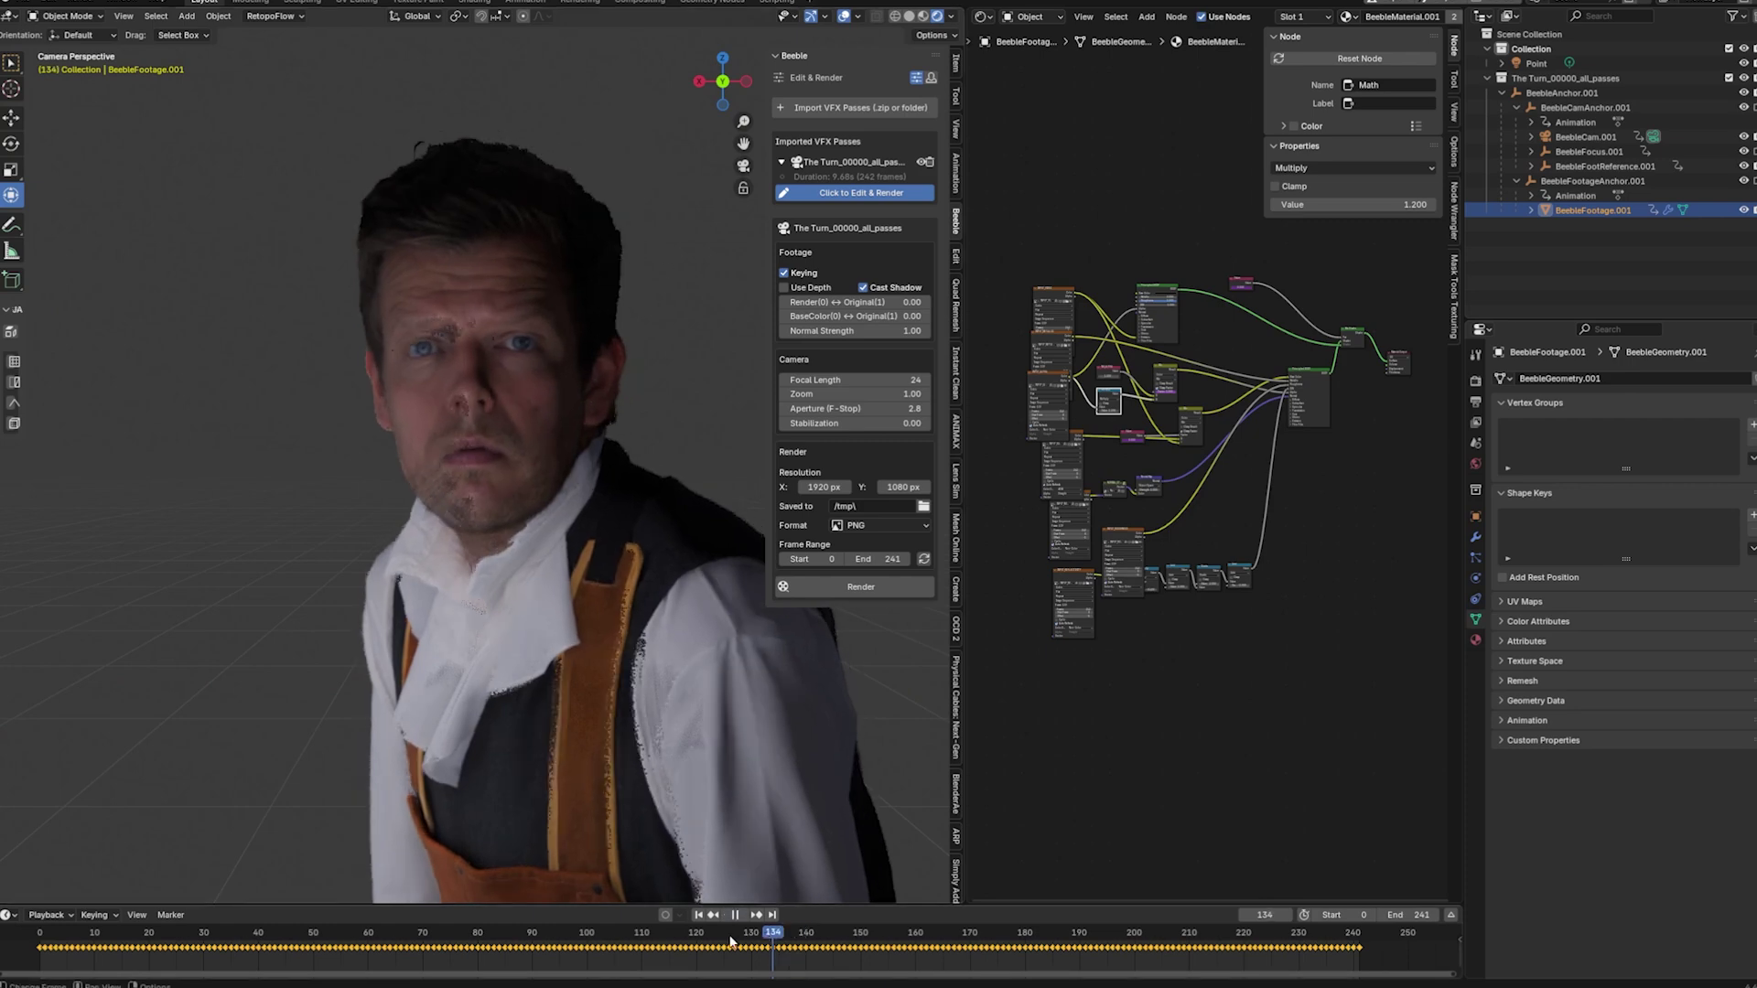
{"action": "left_click_drag", "start_coordinate": [510, 952], "coordinate": [842, 945]}
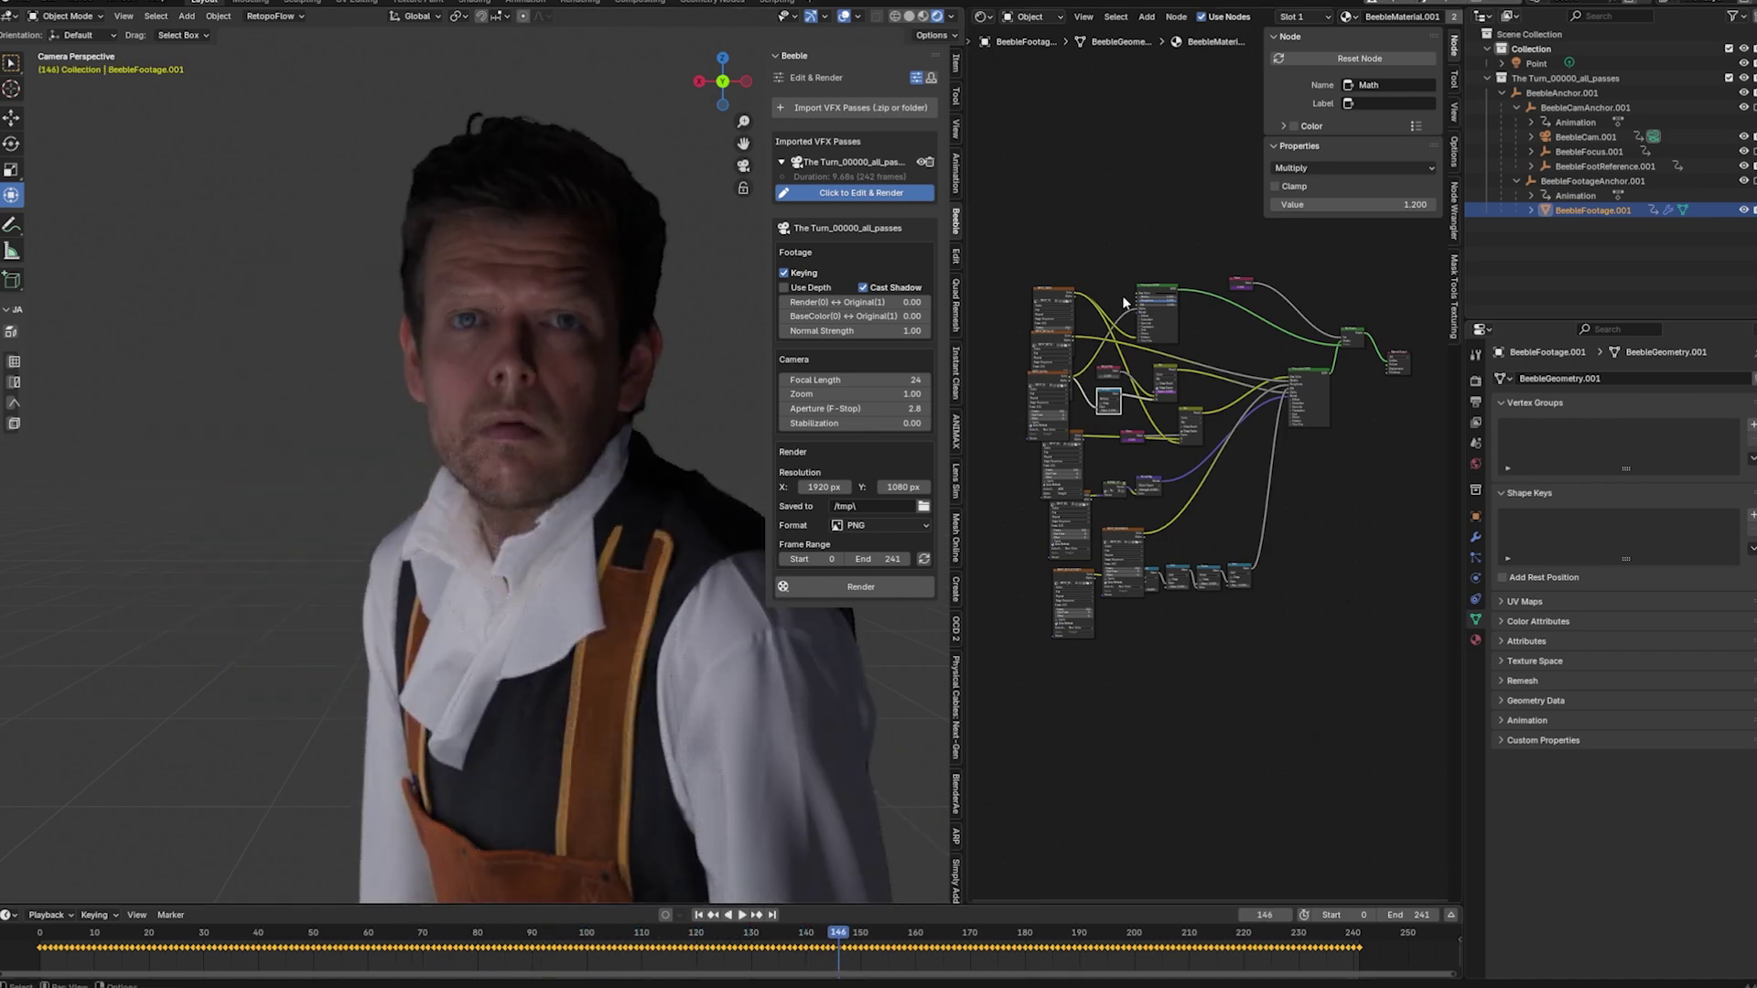
{"action": "mouse_move", "coordinate": [847, 945]}
{"action": "left_mouse_down"}
{"action": "mouse_move", "coordinate": [366, 938]}
{"action": "mouse_move", "coordinate": [881, 944]}
{"action": "left_mouse_up"}
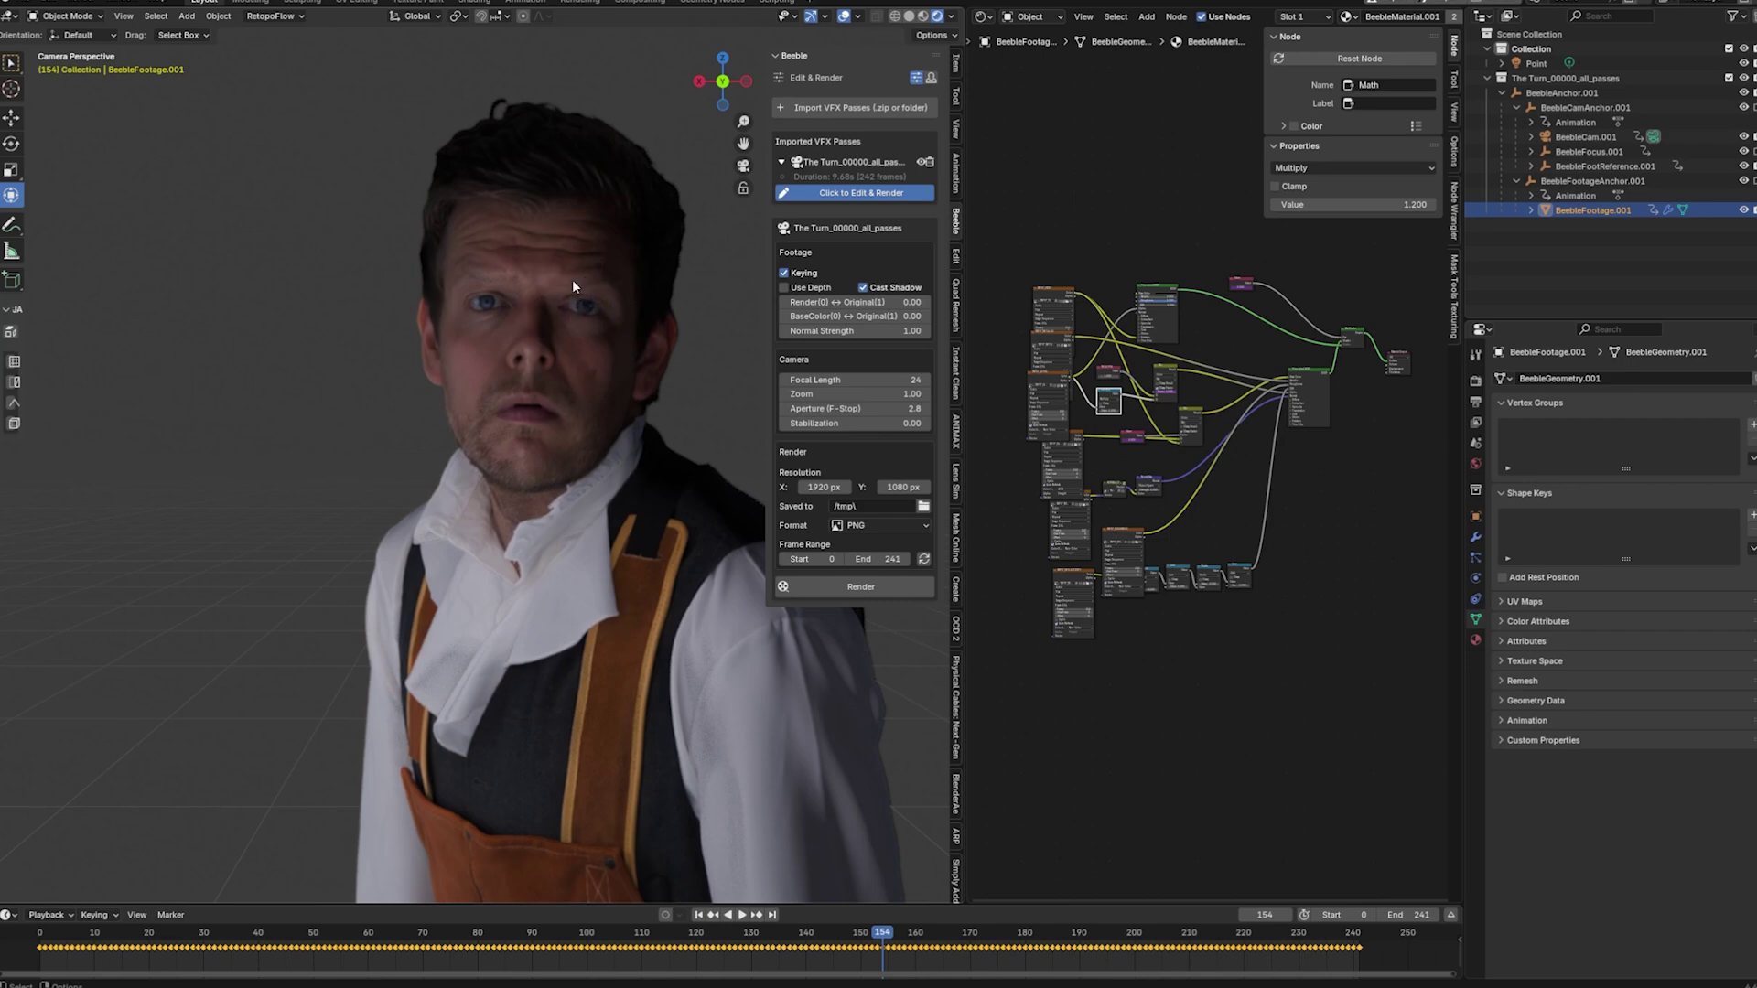
{"action": "scroll", "coordinate": [573, 284], "scroll_direction": "up", "scroll_amount": 2}
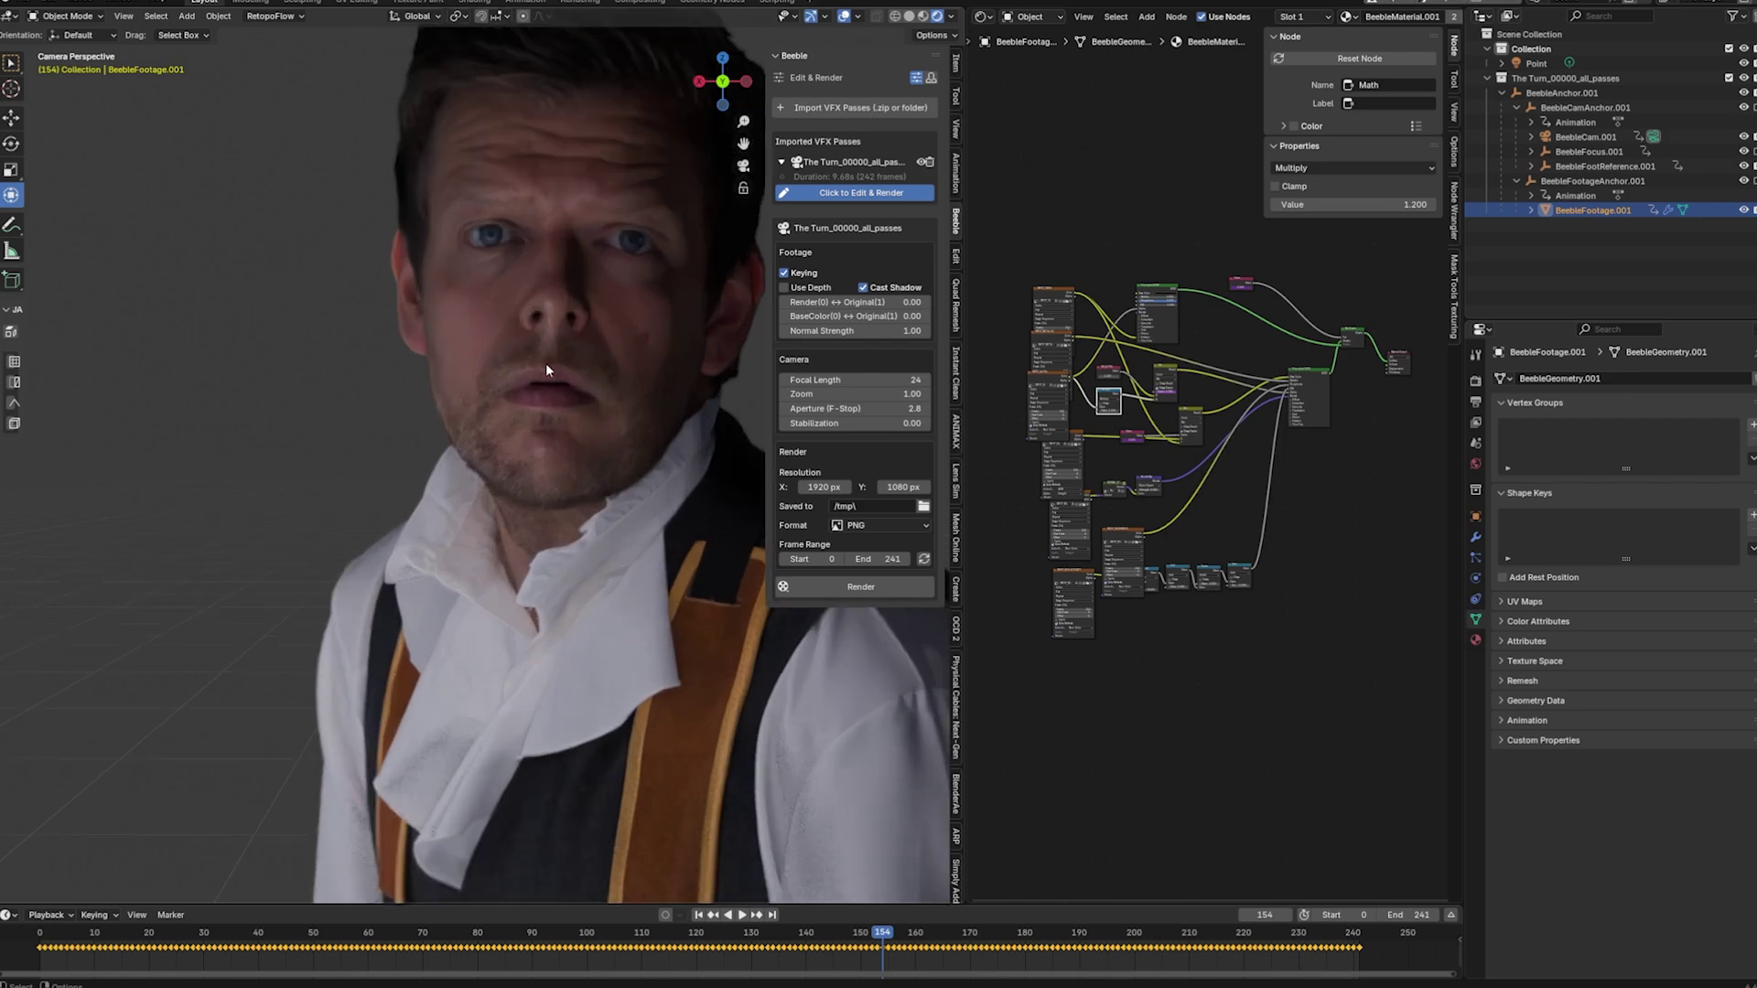
{"action": "scroll", "coordinate": [582, 344], "scroll_direction": "down", "scroll_amount": 4}
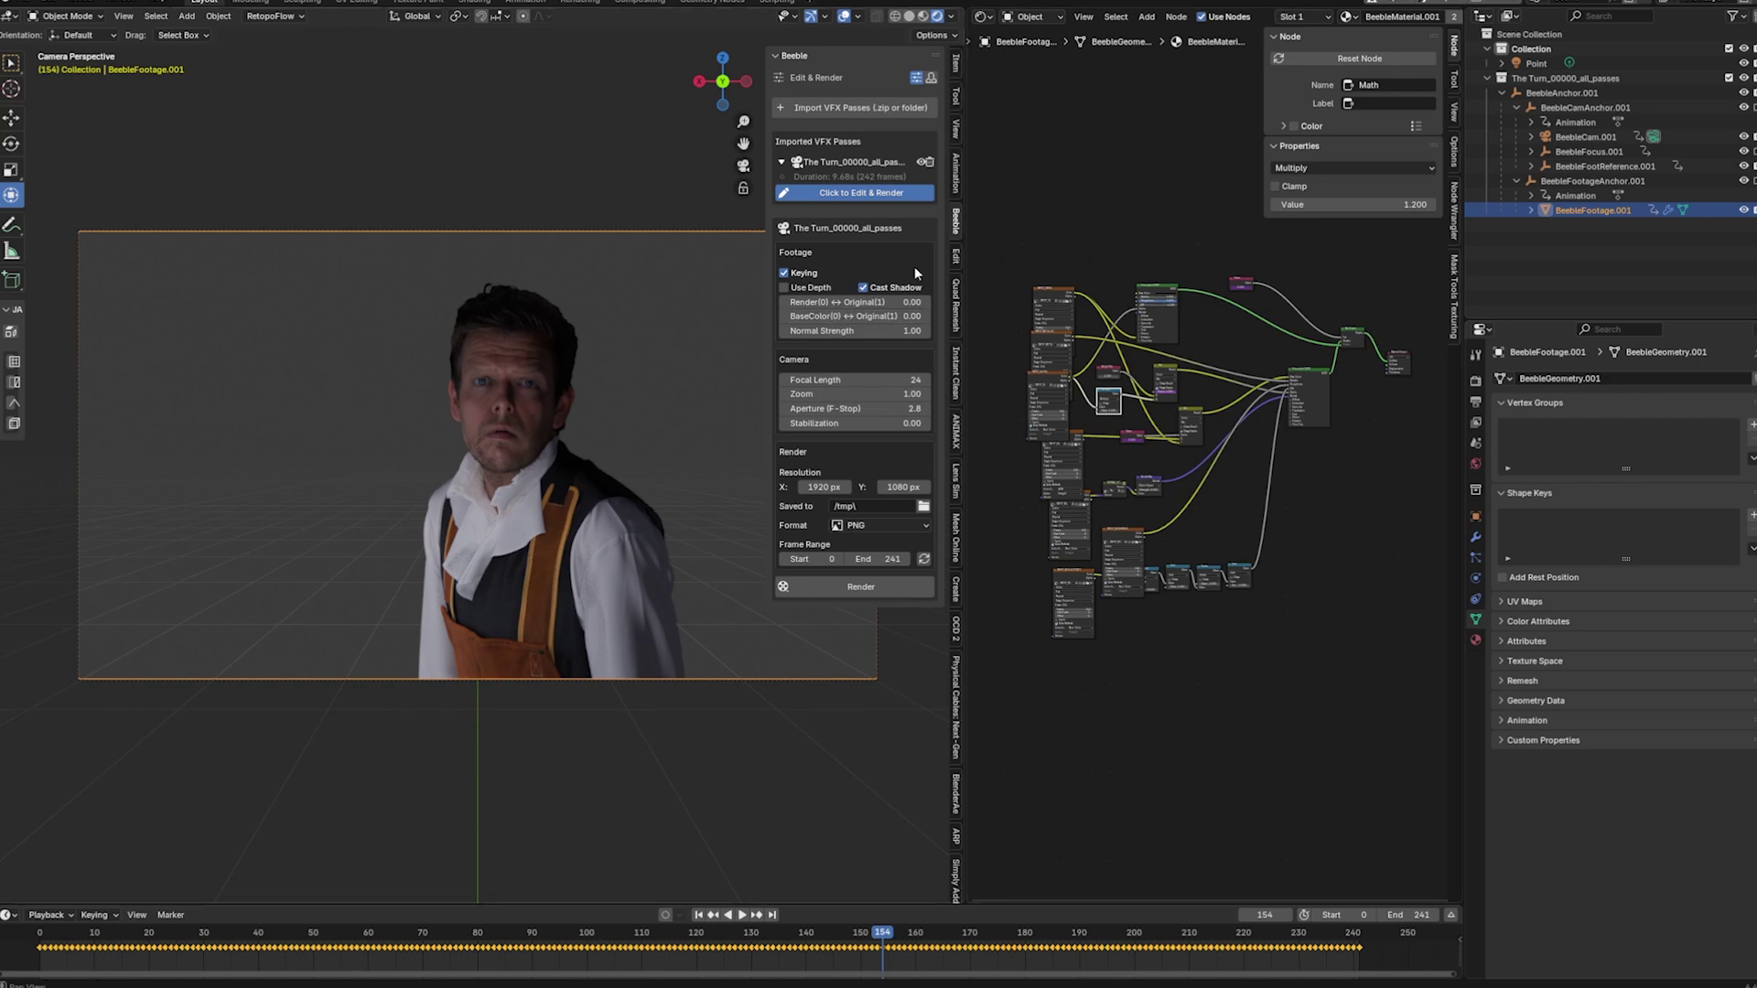
- Lower the Principled BSDF's specular IOR Level to 0.1
{"action": "scroll", "coordinate": [1308, 393], "scroll_direction": "up", "scroll_amount": 10}
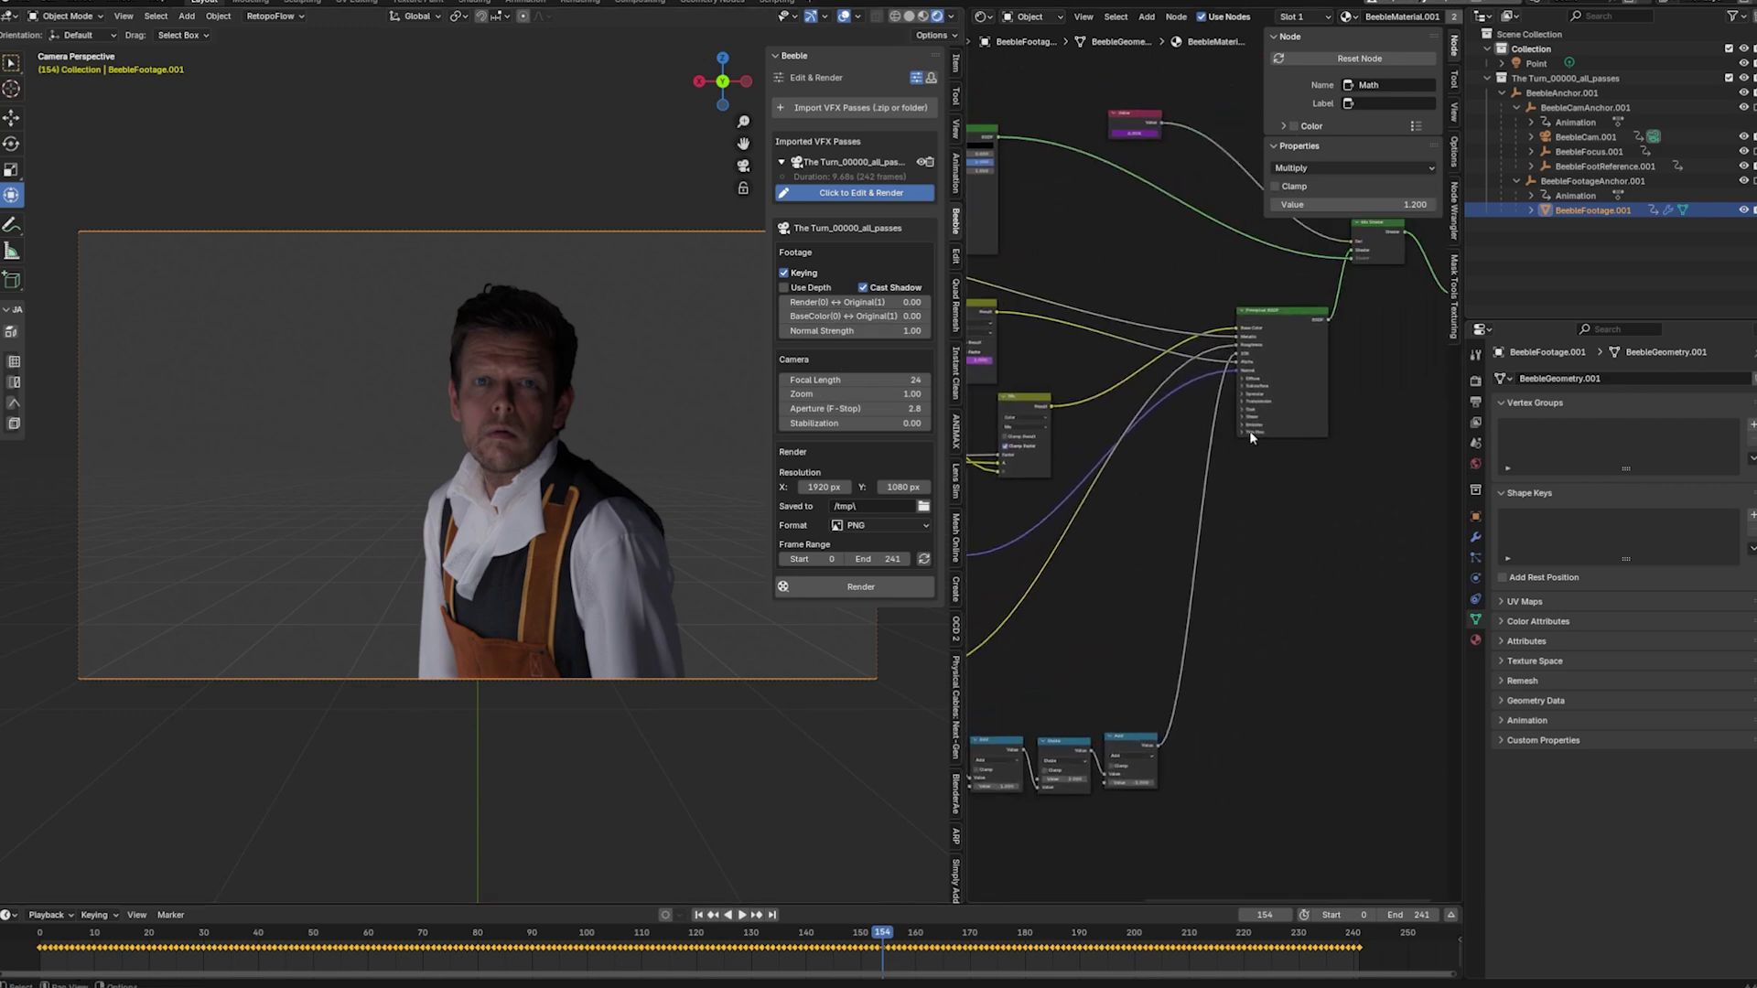
{"action": "left_click", "coordinate": [1279, 297]}
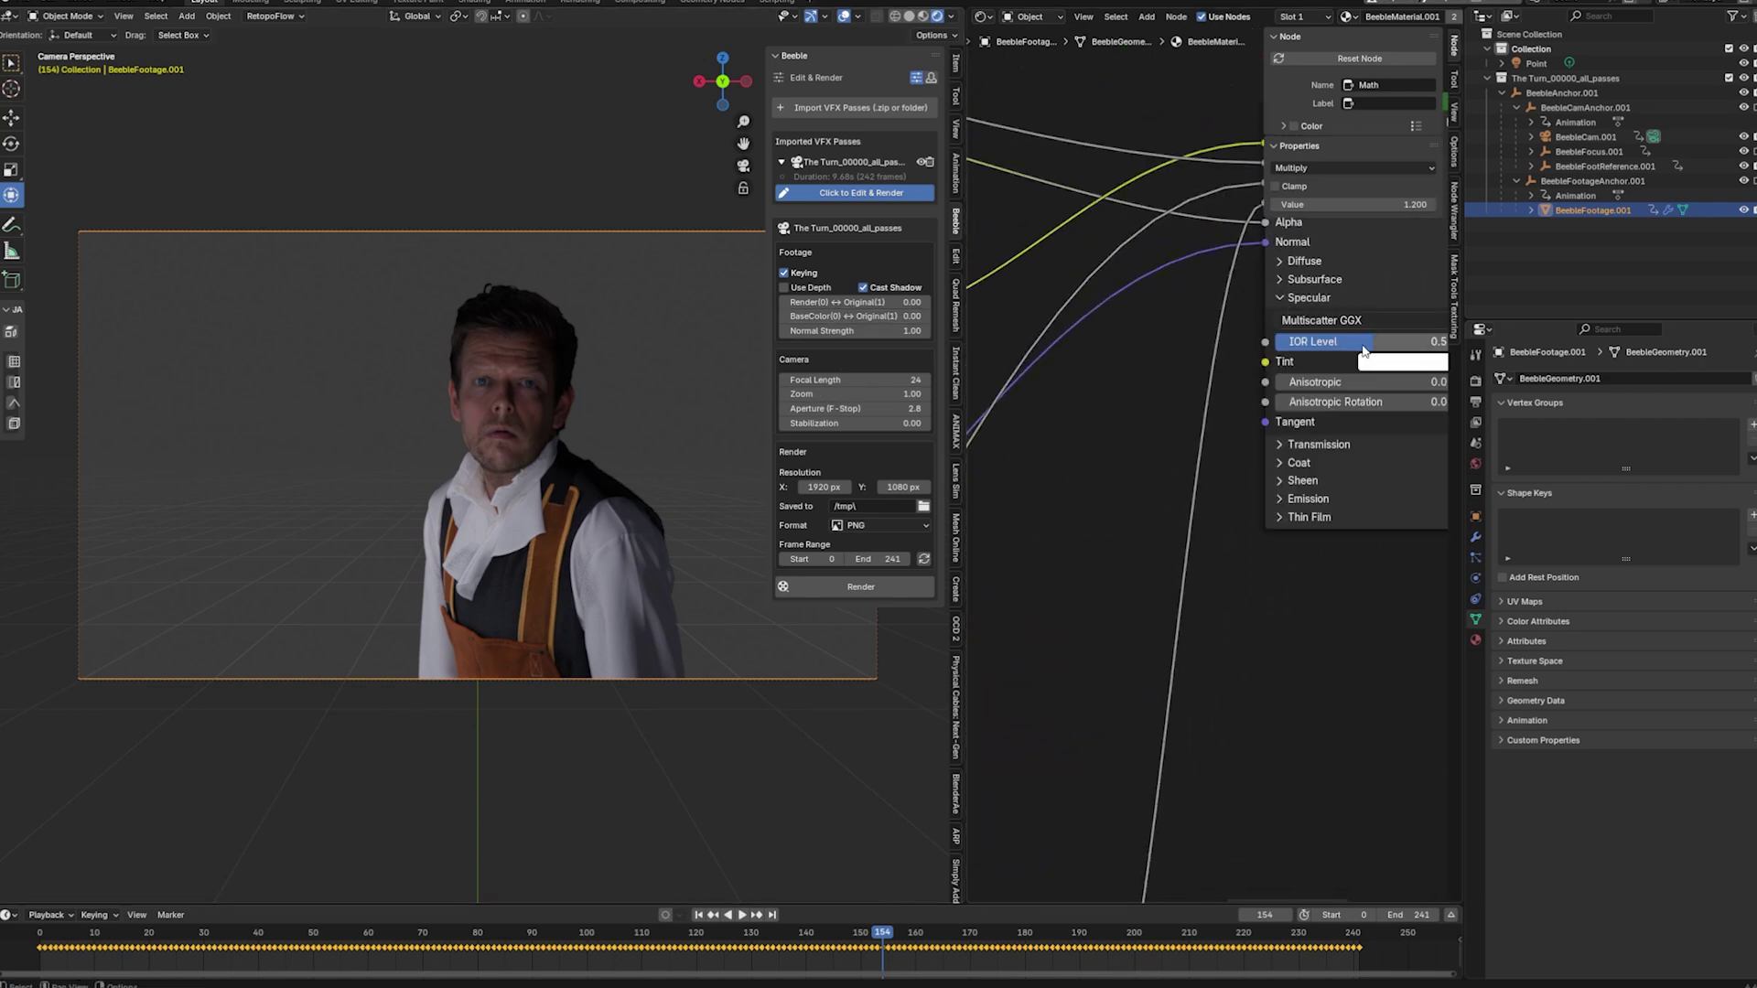
{"action": "left_click_drag", "start_coordinate": [1360, 342], "coordinate": [1311, 341]}
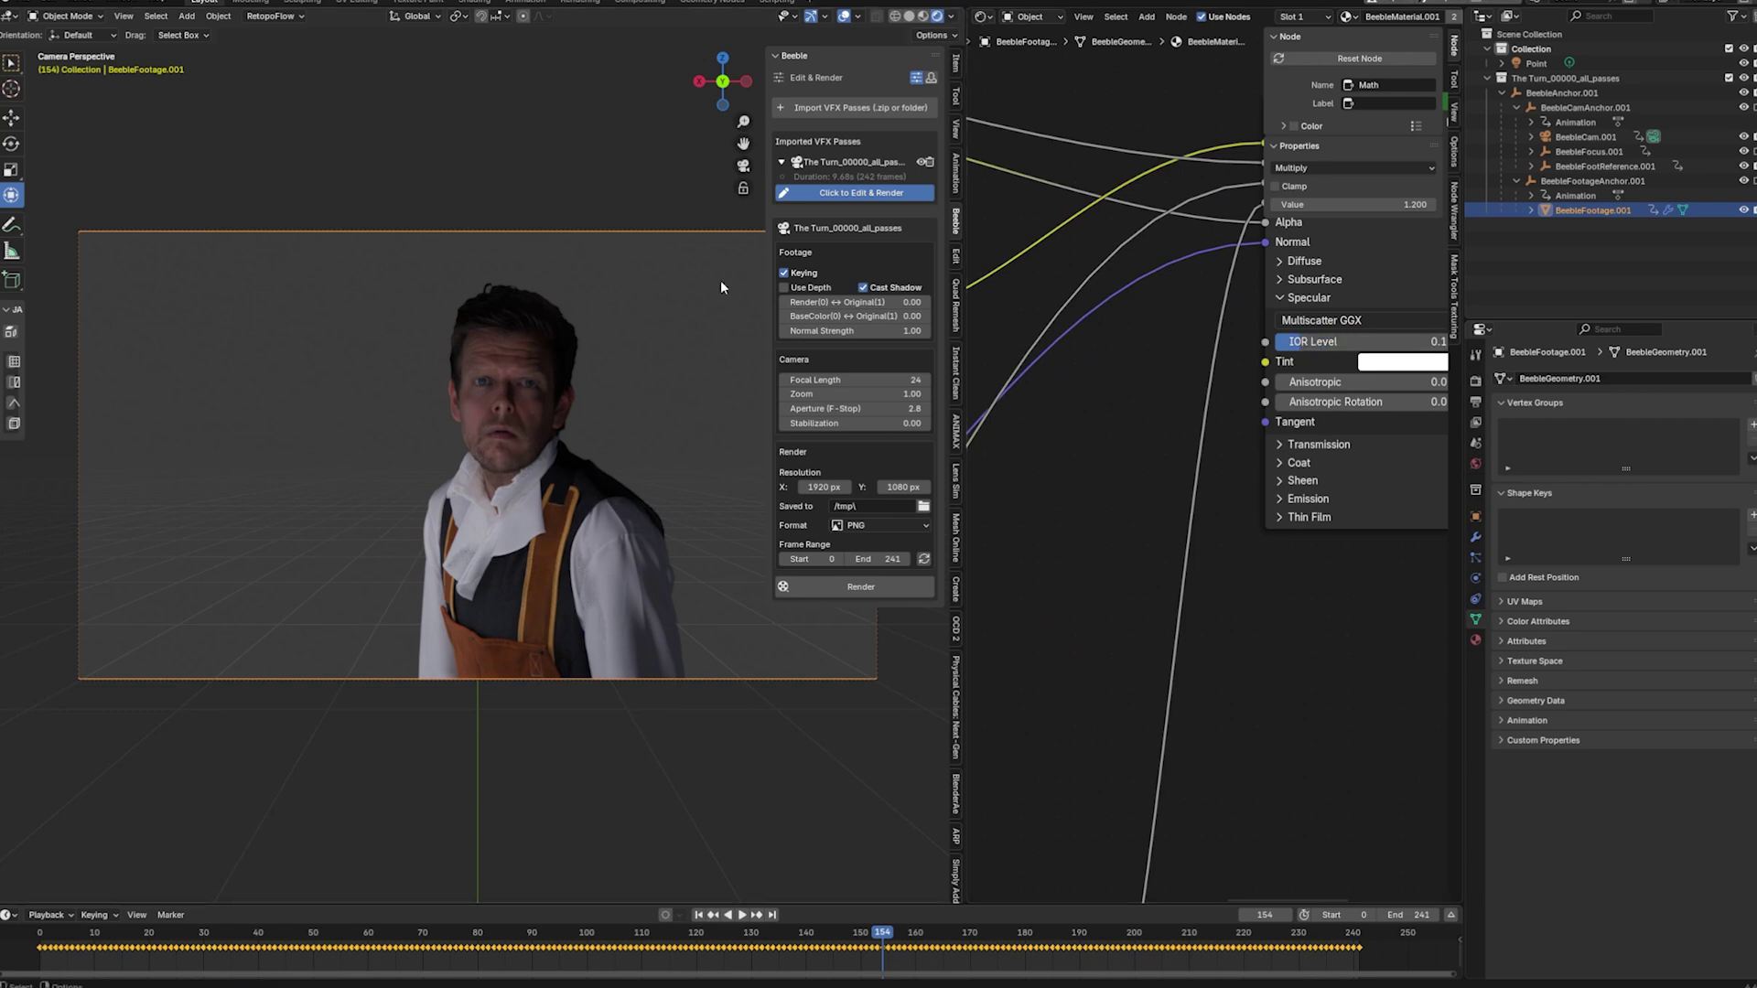
- Turn the shader editor area back into a 3D Viewport showing the camera and footage plane
{"action": "left_click", "coordinate": [985, 17]}
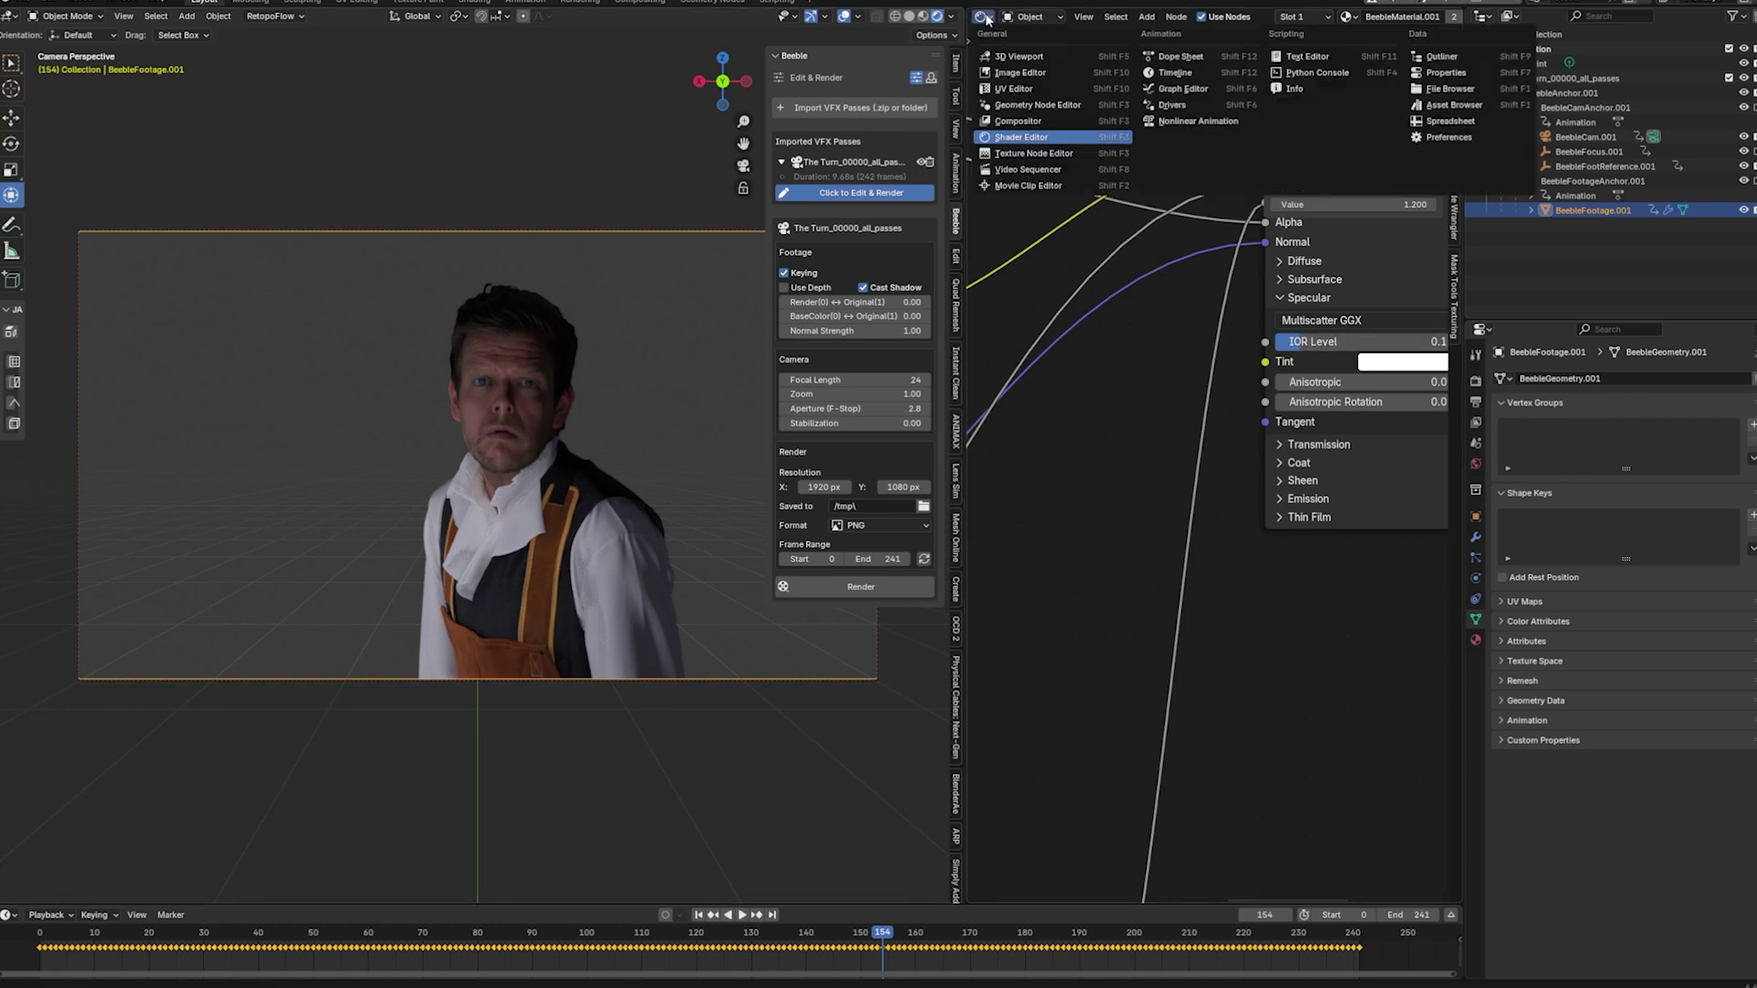
{"action": "left_click", "coordinate": [1031, 58]}
{"action": "middle_click_drag", "start_coordinate": [1189, 402], "coordinate": [1244, 396]}
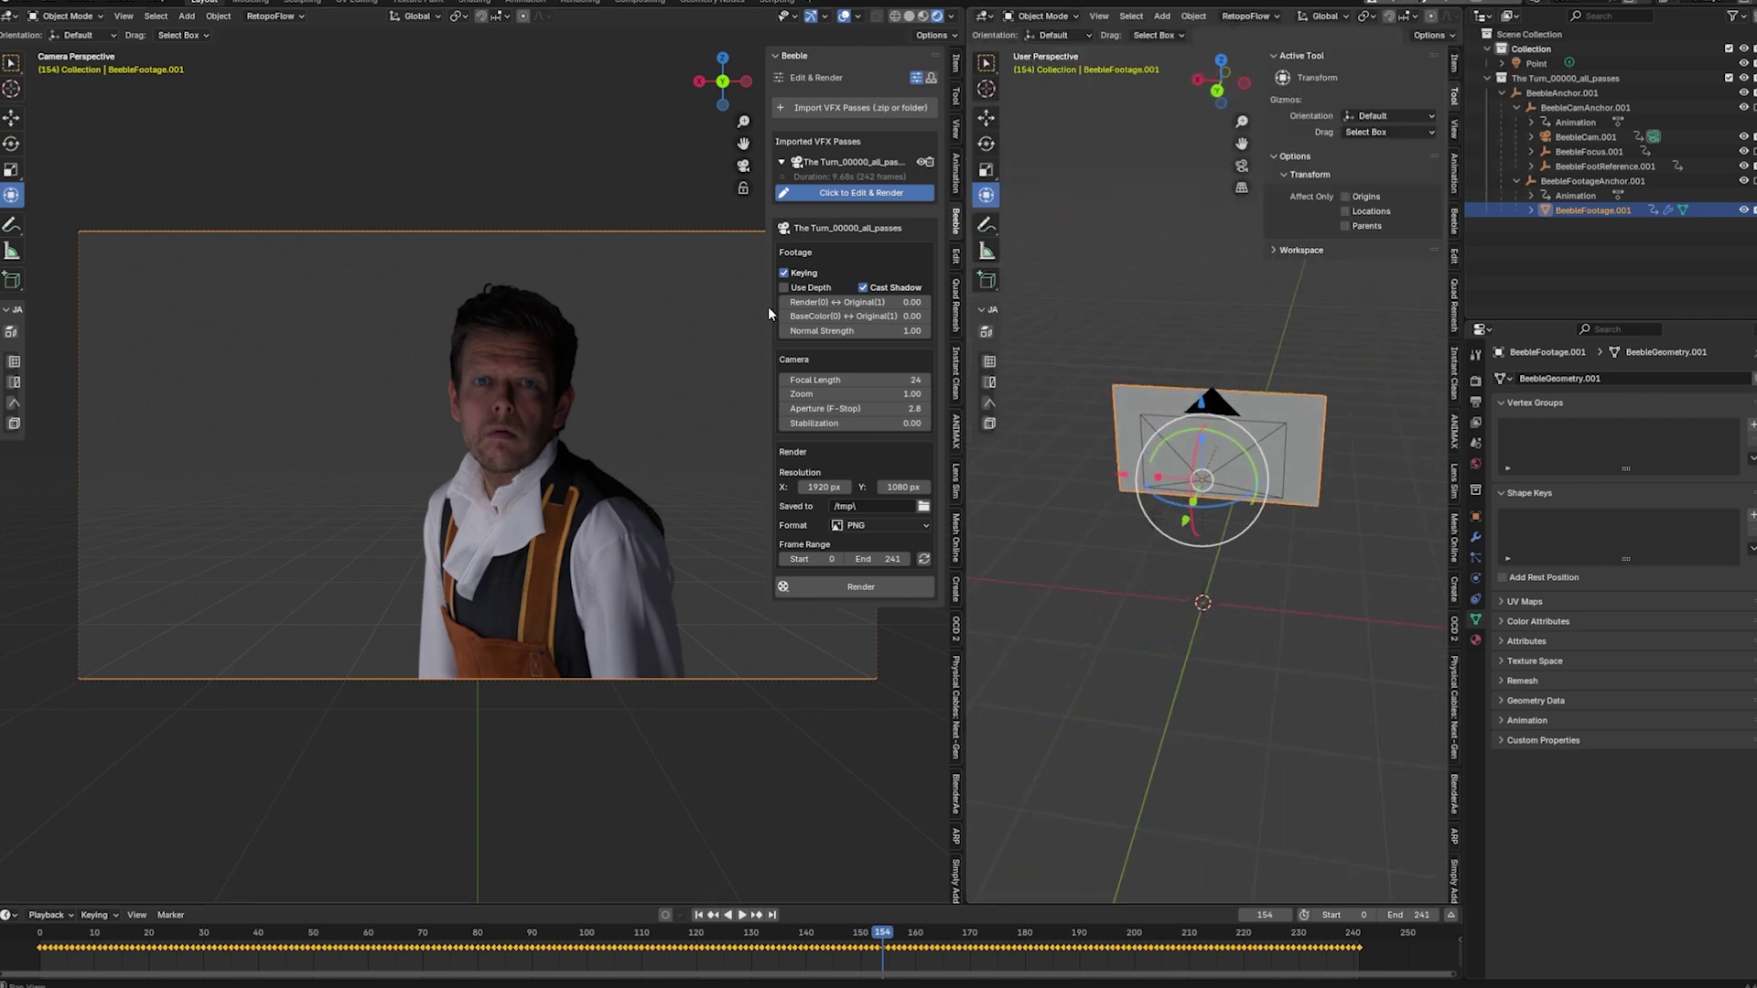
{"action": "left_click_drag", "start_coordinate": [770, 310], "coordinate": [724, 305]}
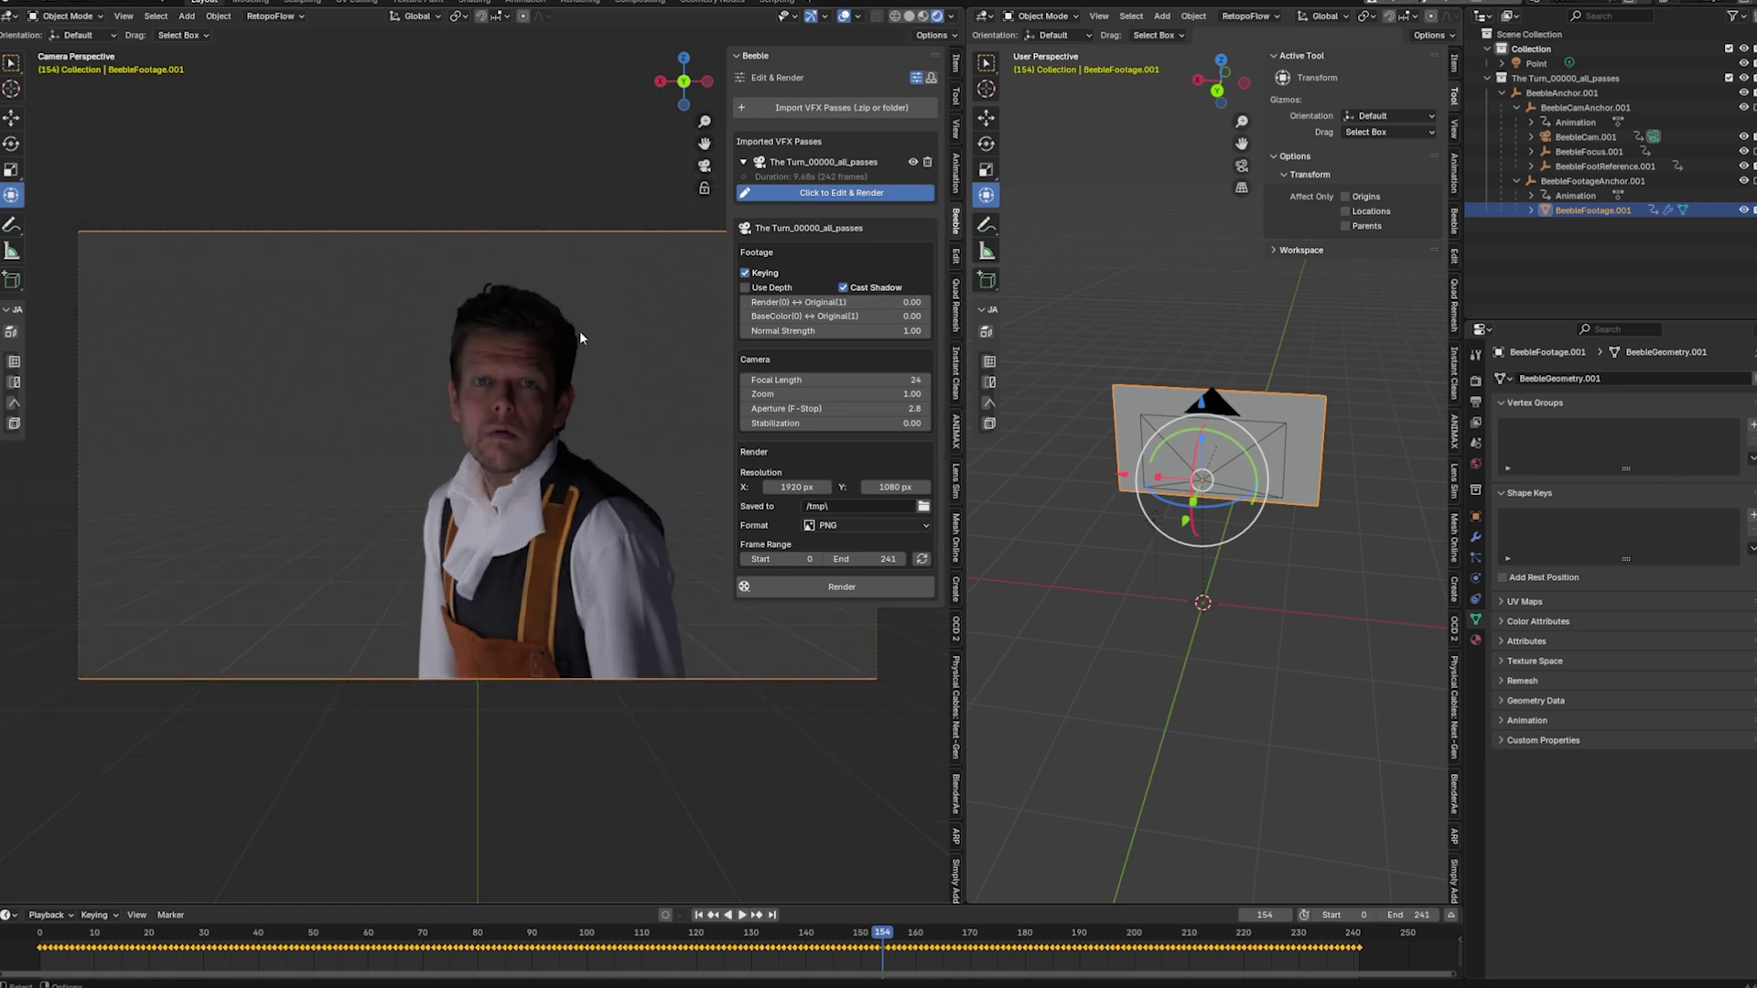
{"action": "middle_click_drag", "start_coordinate": [575, 335], "coordinate": [419, 281], "text": "shift"}
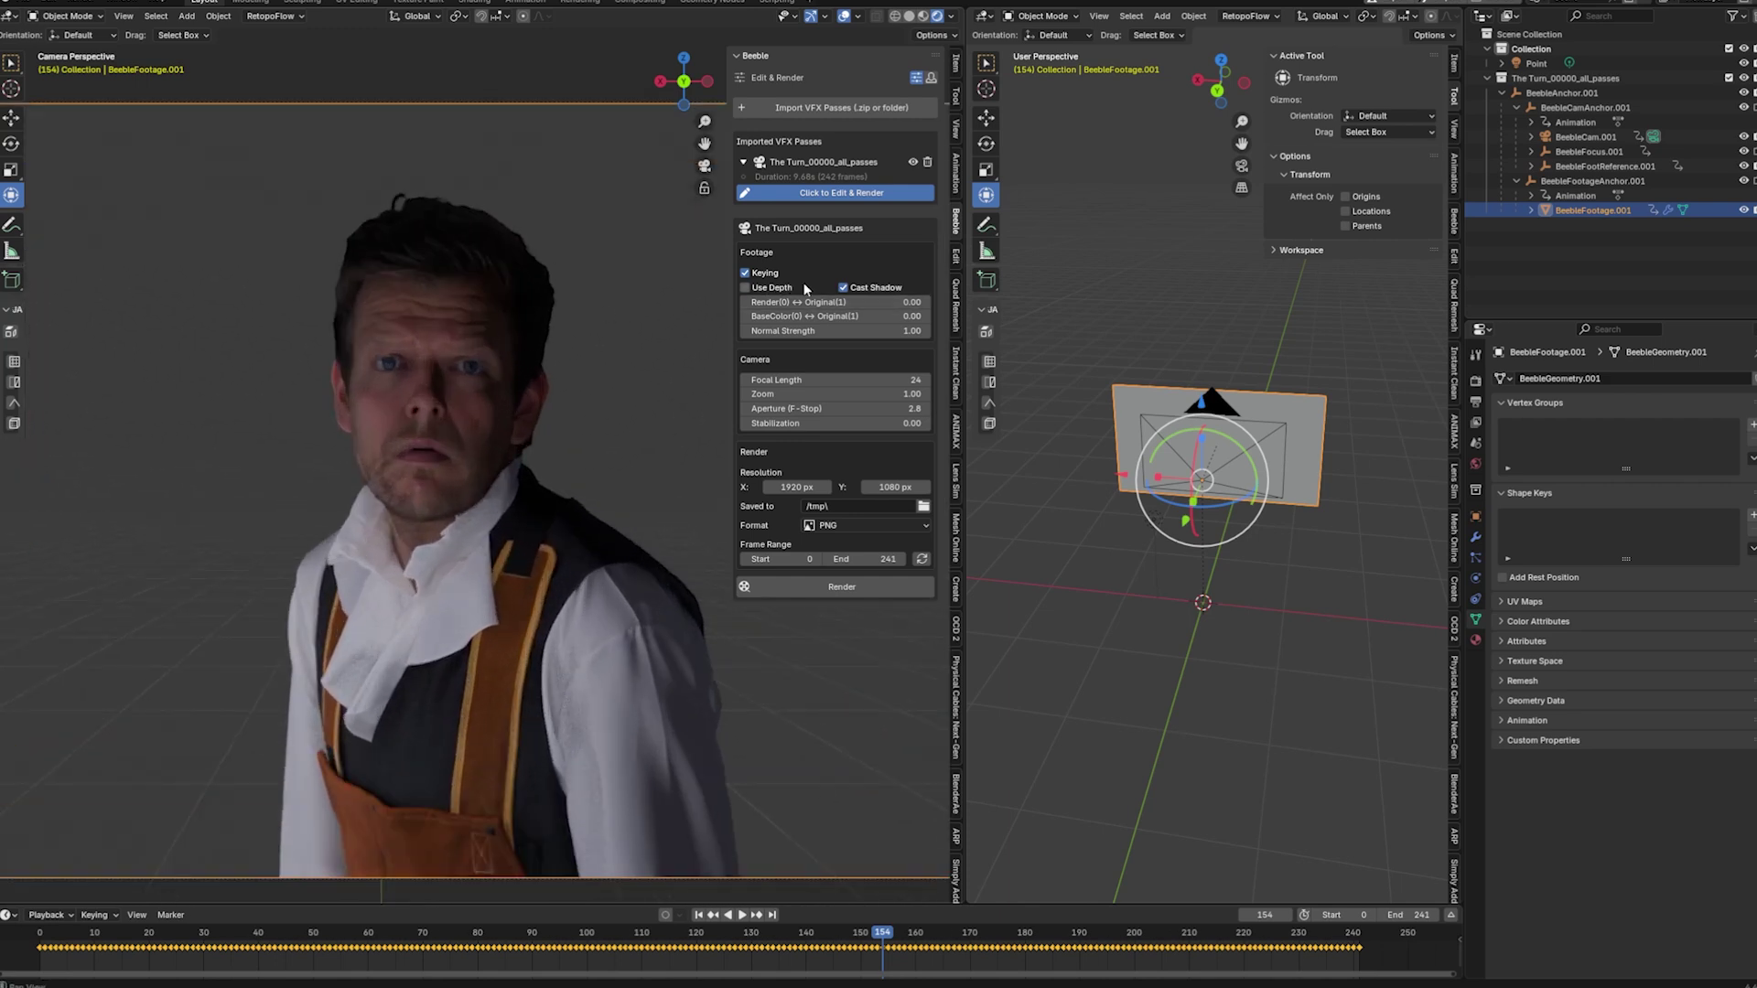
{"action": "left_click", "coordinate": [844, 288]}
{"action": "left_click", "coordinate": [843, 289]}
{"action": "left_click", "coordinate": [843, 288]}
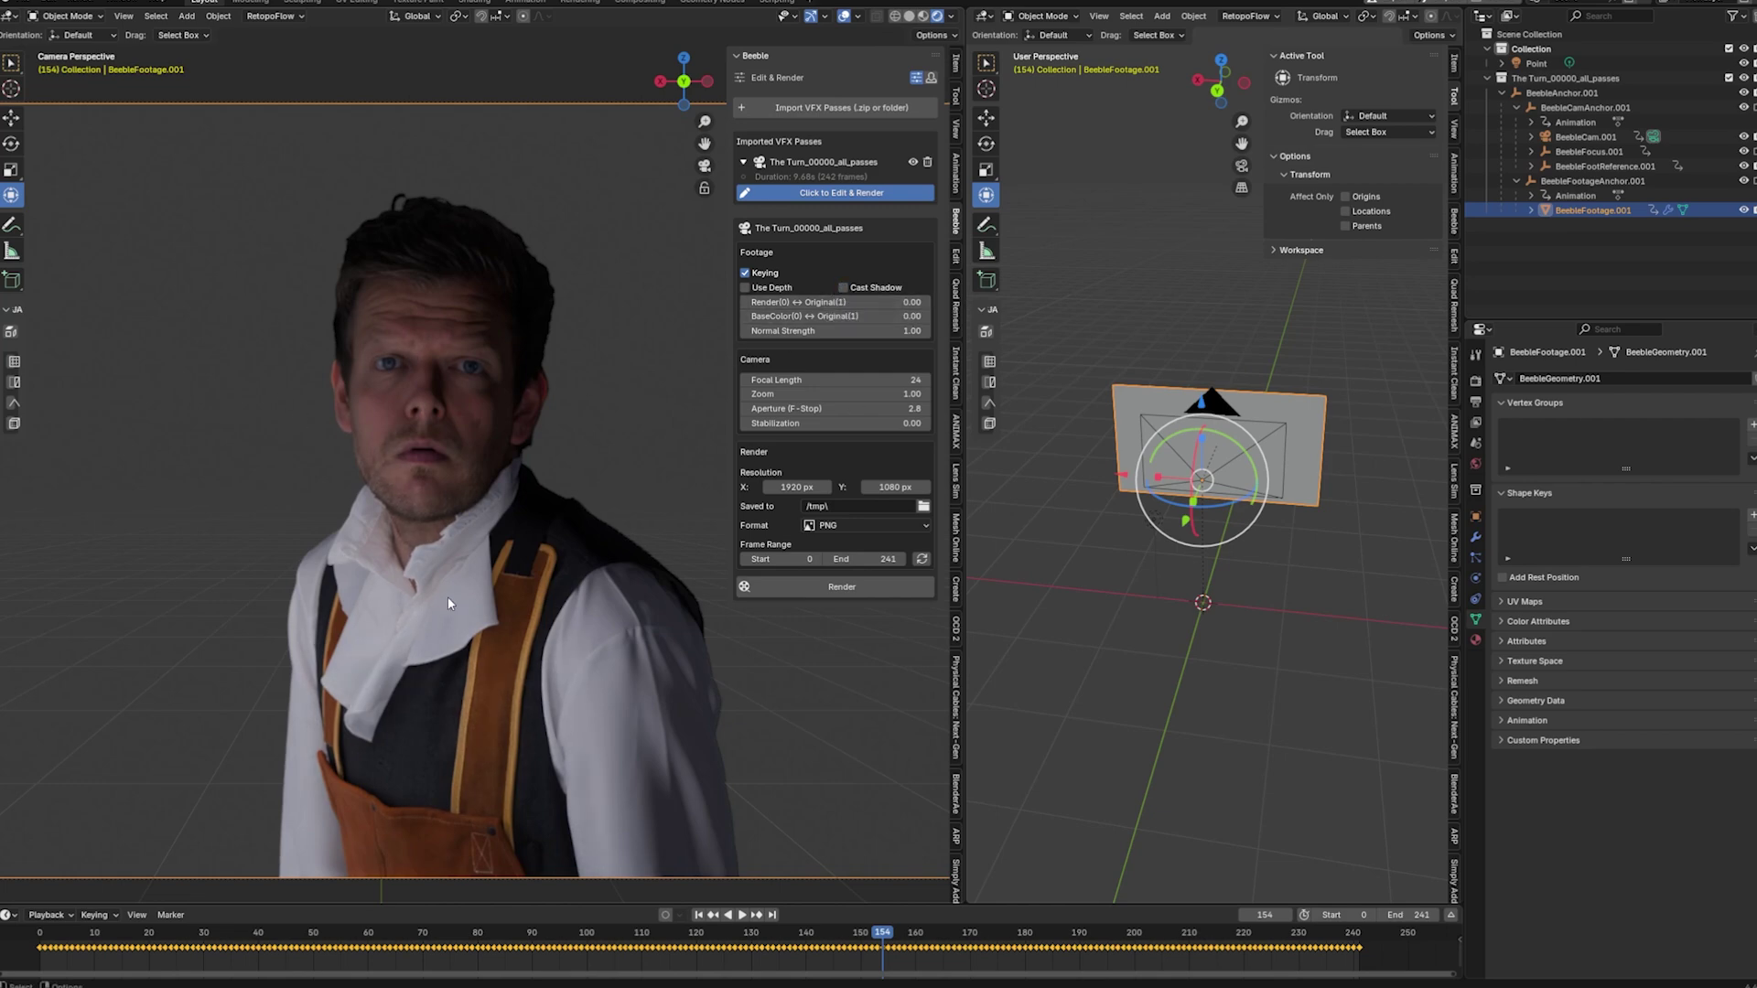
{"action": "left_click", "coordinate": [844, 288]}
{"action": "left_click", "coordinate": [846, 290]}
{"action": "left_click", "coordinate": [843, 288]}
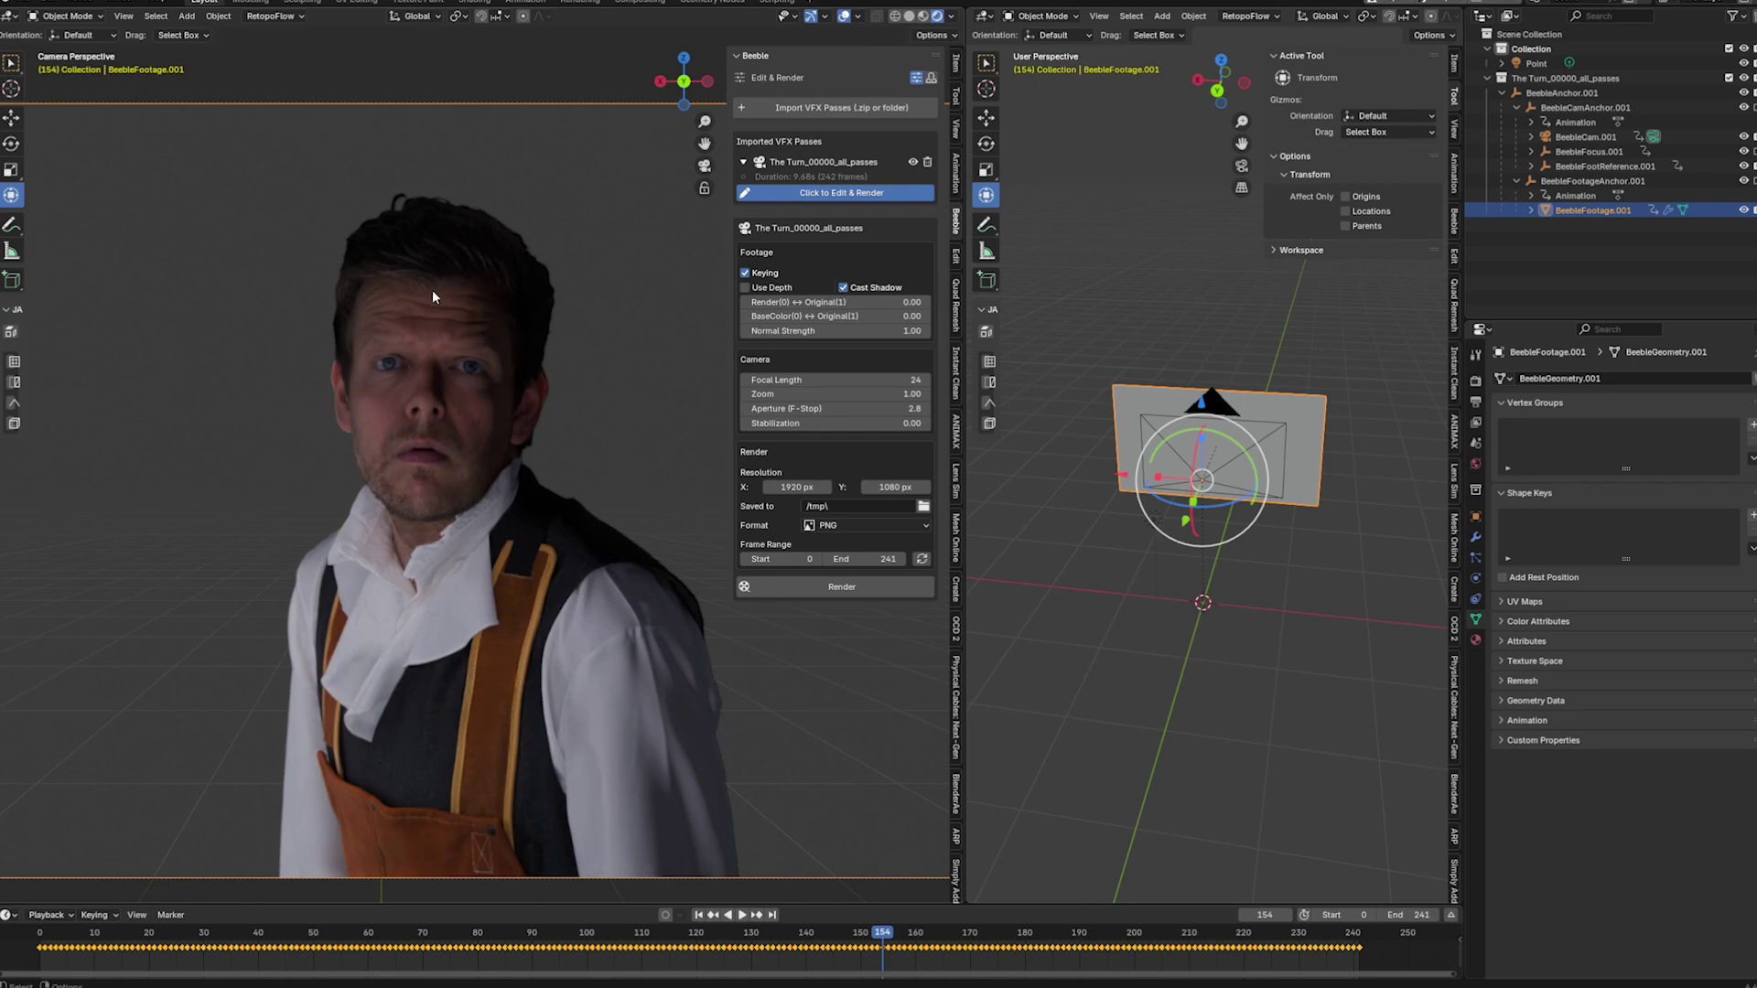
{"action": "left_click", "coordinate": [843, 289]}
{"action": "left_click", "coordinate": [842, 289]}
- Enable Use Depth on the footage plane and view it from the side
{"action": "middle_click_drag", "start_coordinate": [1268, 366], "coordinate": [1332, 408]}
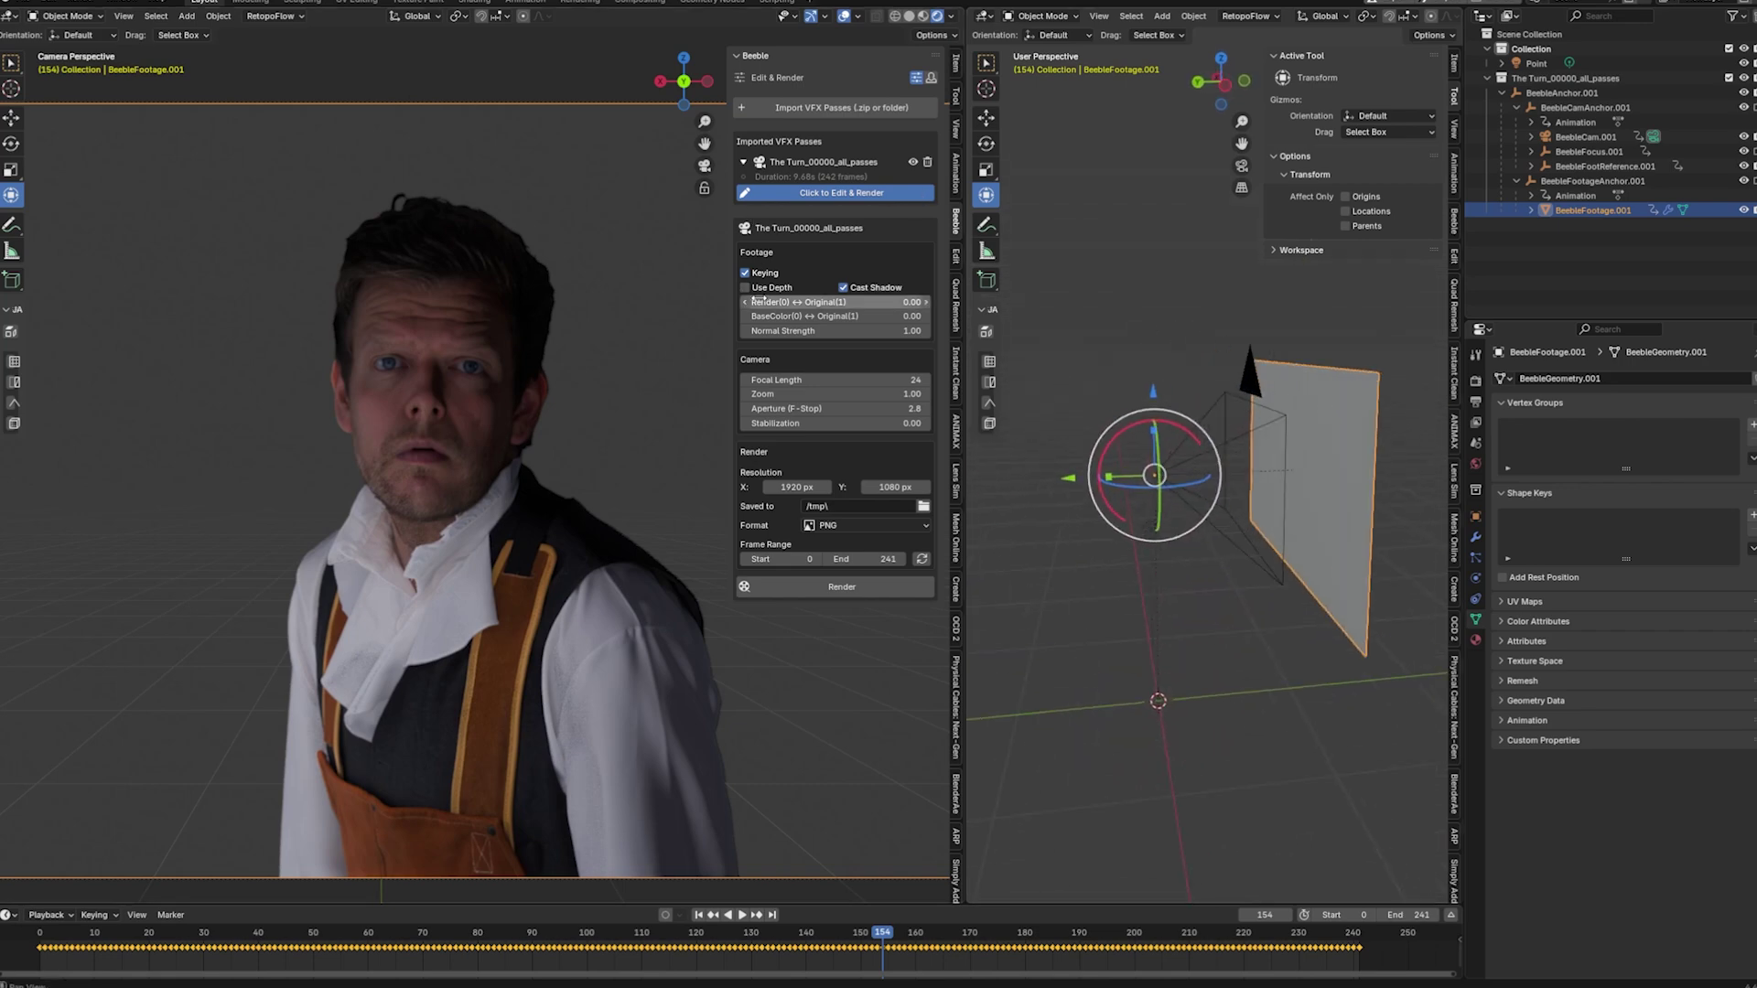
{"action": "left_click", "coordinate": [753, 289]}
{"action": "scroll", "coordinate": [1191, 375], "scroll_direction": "down", "scroll_amount": 3}
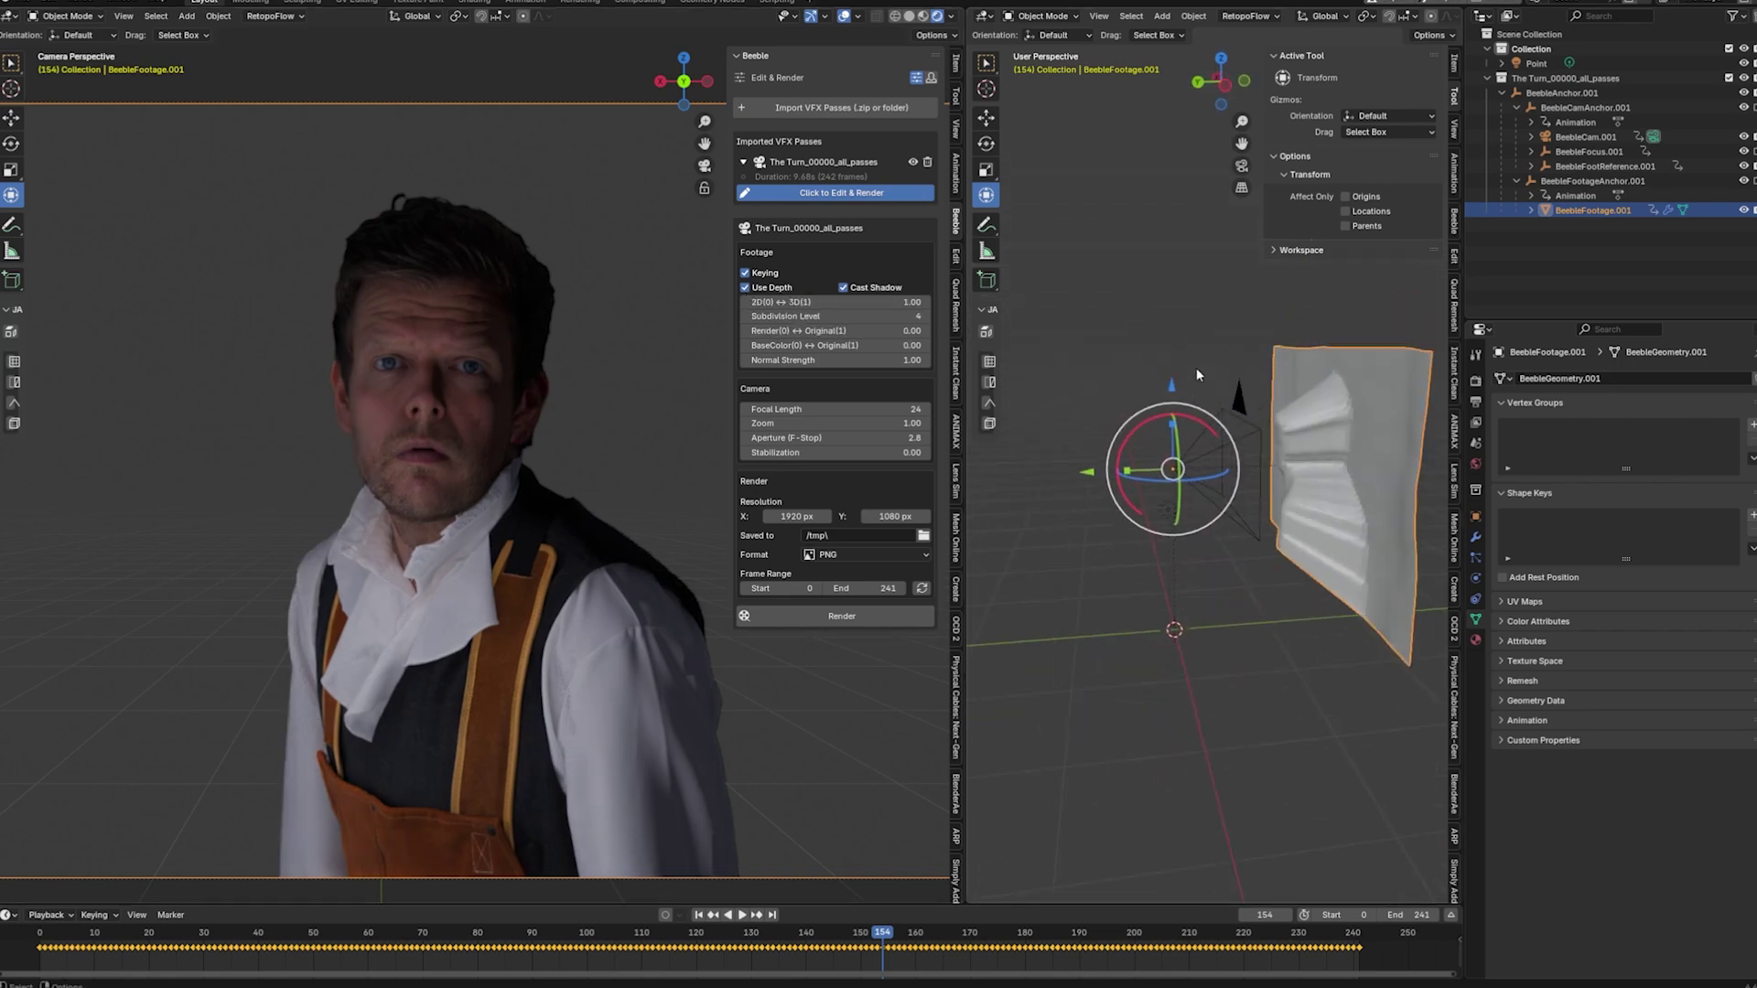
{"action": "middle_click_drag", "start_coordinate": [1195, 344], "coordinate": [1127, 311], "text": "shift"}
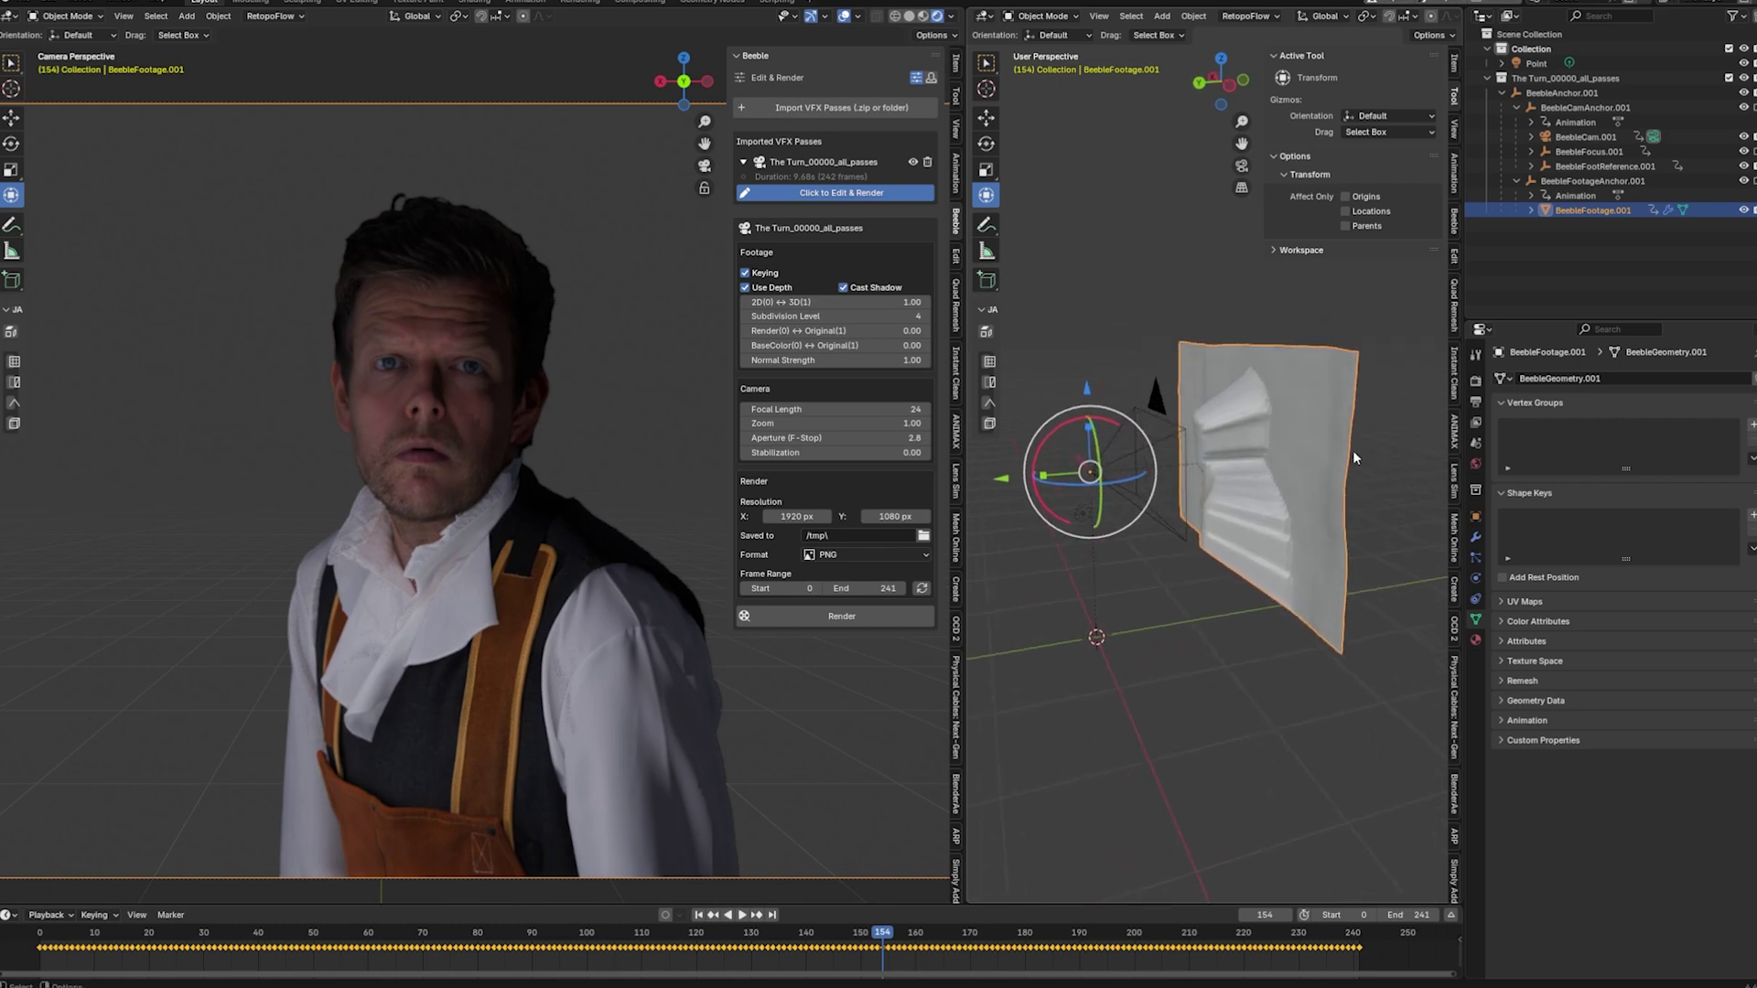
- Inspect the plane's subdivision and displacement modifiers, then select the Point light
{"action": "left_click", "coordinate": [1475, 537]}
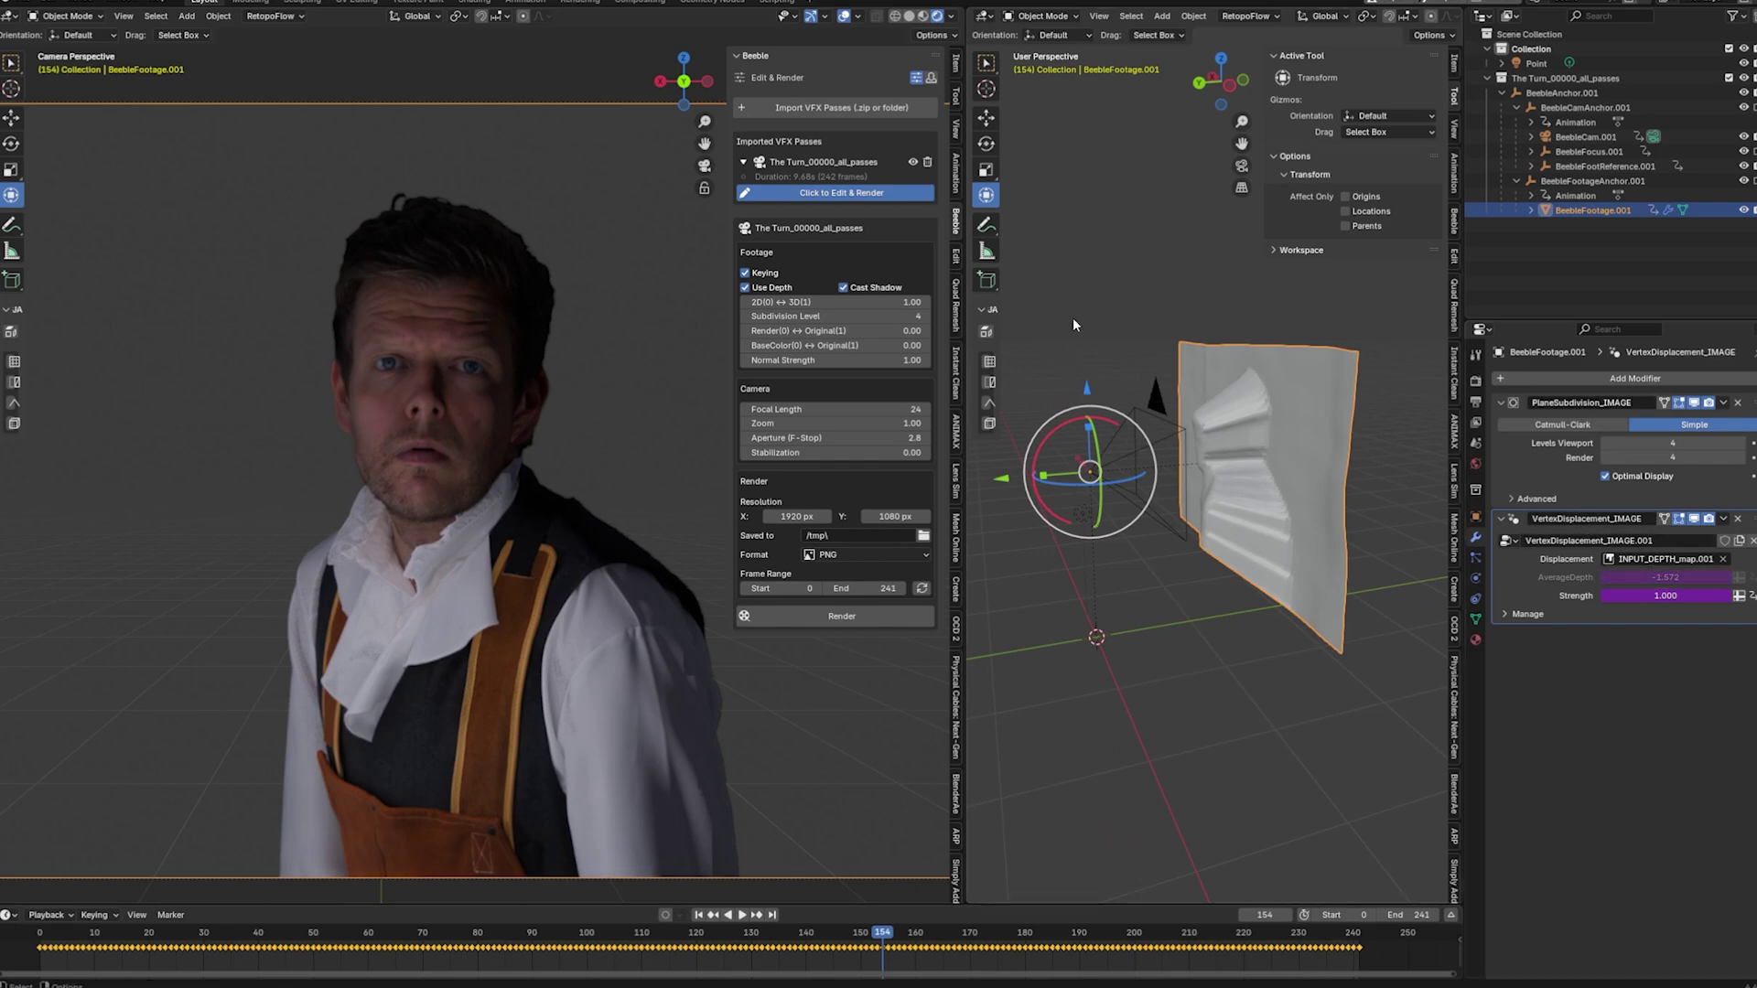
{"action": "mouse_move", "coordinate": [1199, 381]}
{"action": "middle_mouse_down"}
{"action": "mouse_move", "coordinate": [1144, 322]}
{"action": "mouse_move", "coordinate": [1342, 348]}
{"action": "mouse_move", "coordinate": [1160, 372]}
{"action": "mouse_move", "coordinate": [1179, 368]}
{"action": "mouse_move", "coordinate": [1187, 394]}
{"action": "middle_mouse_up"}
{"action": "left_click", "coordinate": [1173, 404]}
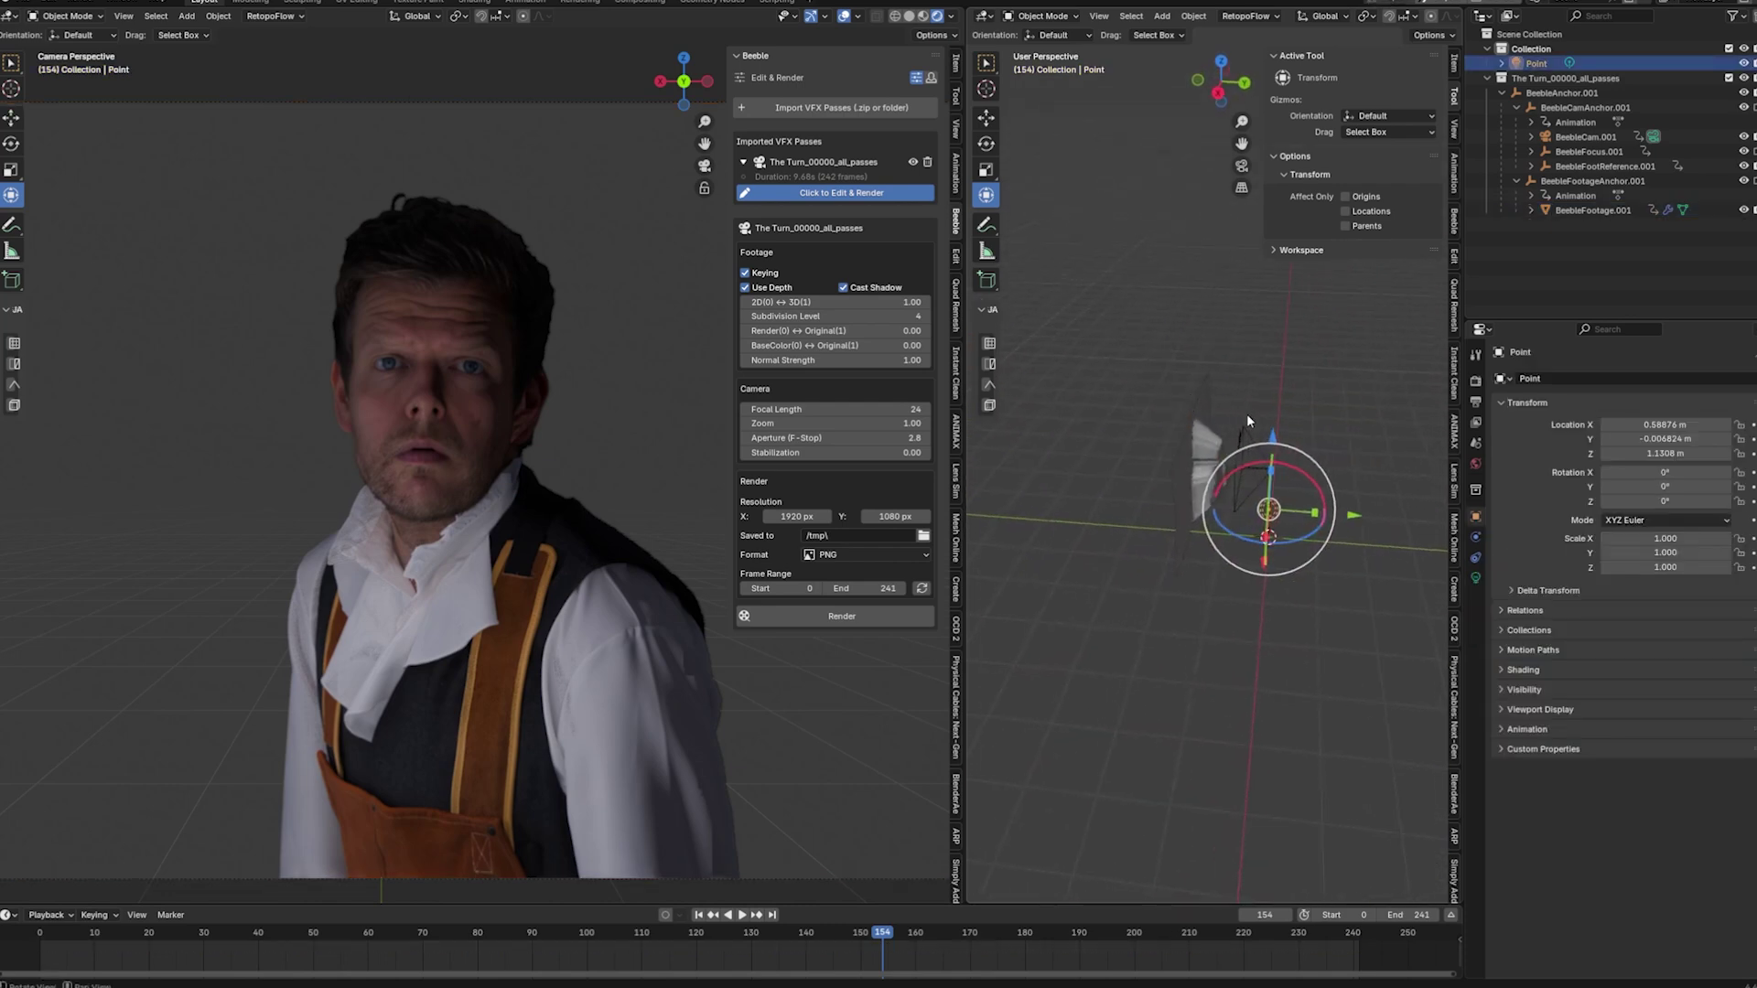
- Duplicate the Point light as Point.001 and shift it along X
{"action": "key", "text": "shift+d"}
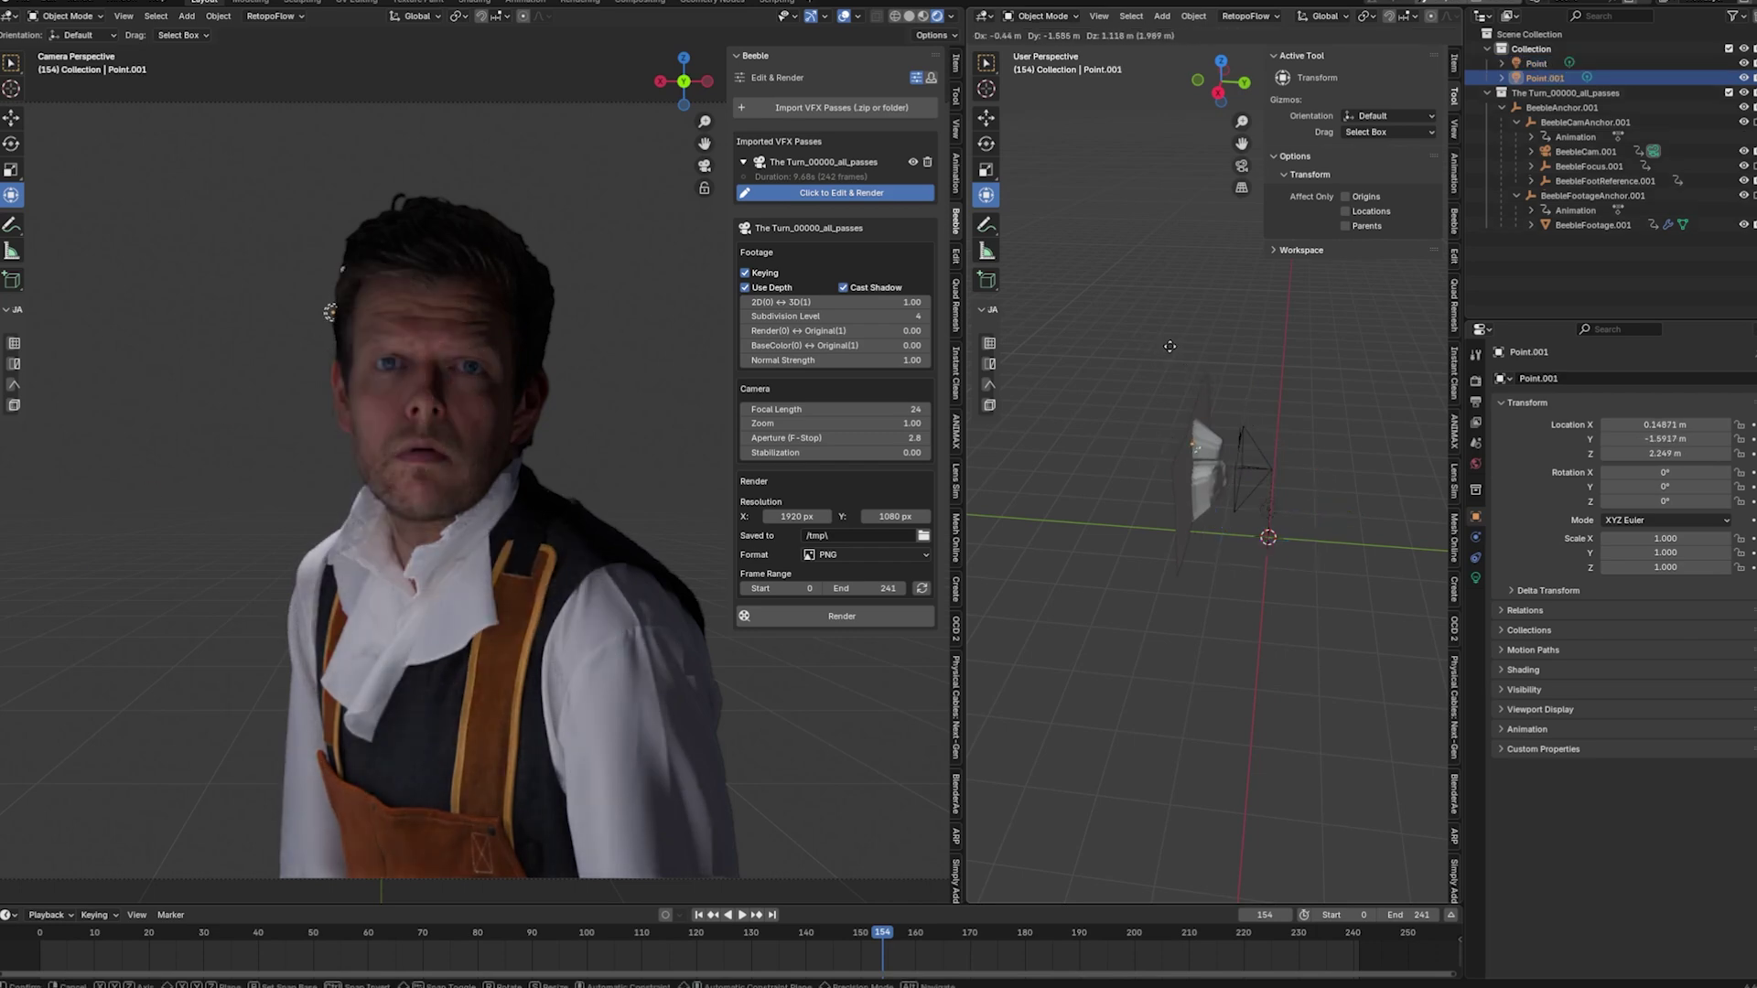
{"action": "left_click", "coordinate": [1156, 381]}
{"action": "middle_click_drag", "start_coordinate": [1156, 382], "coordinate": [1189, 393]}
{"action": "key", "text": "g"}
{"action": "key", "text": "x"}
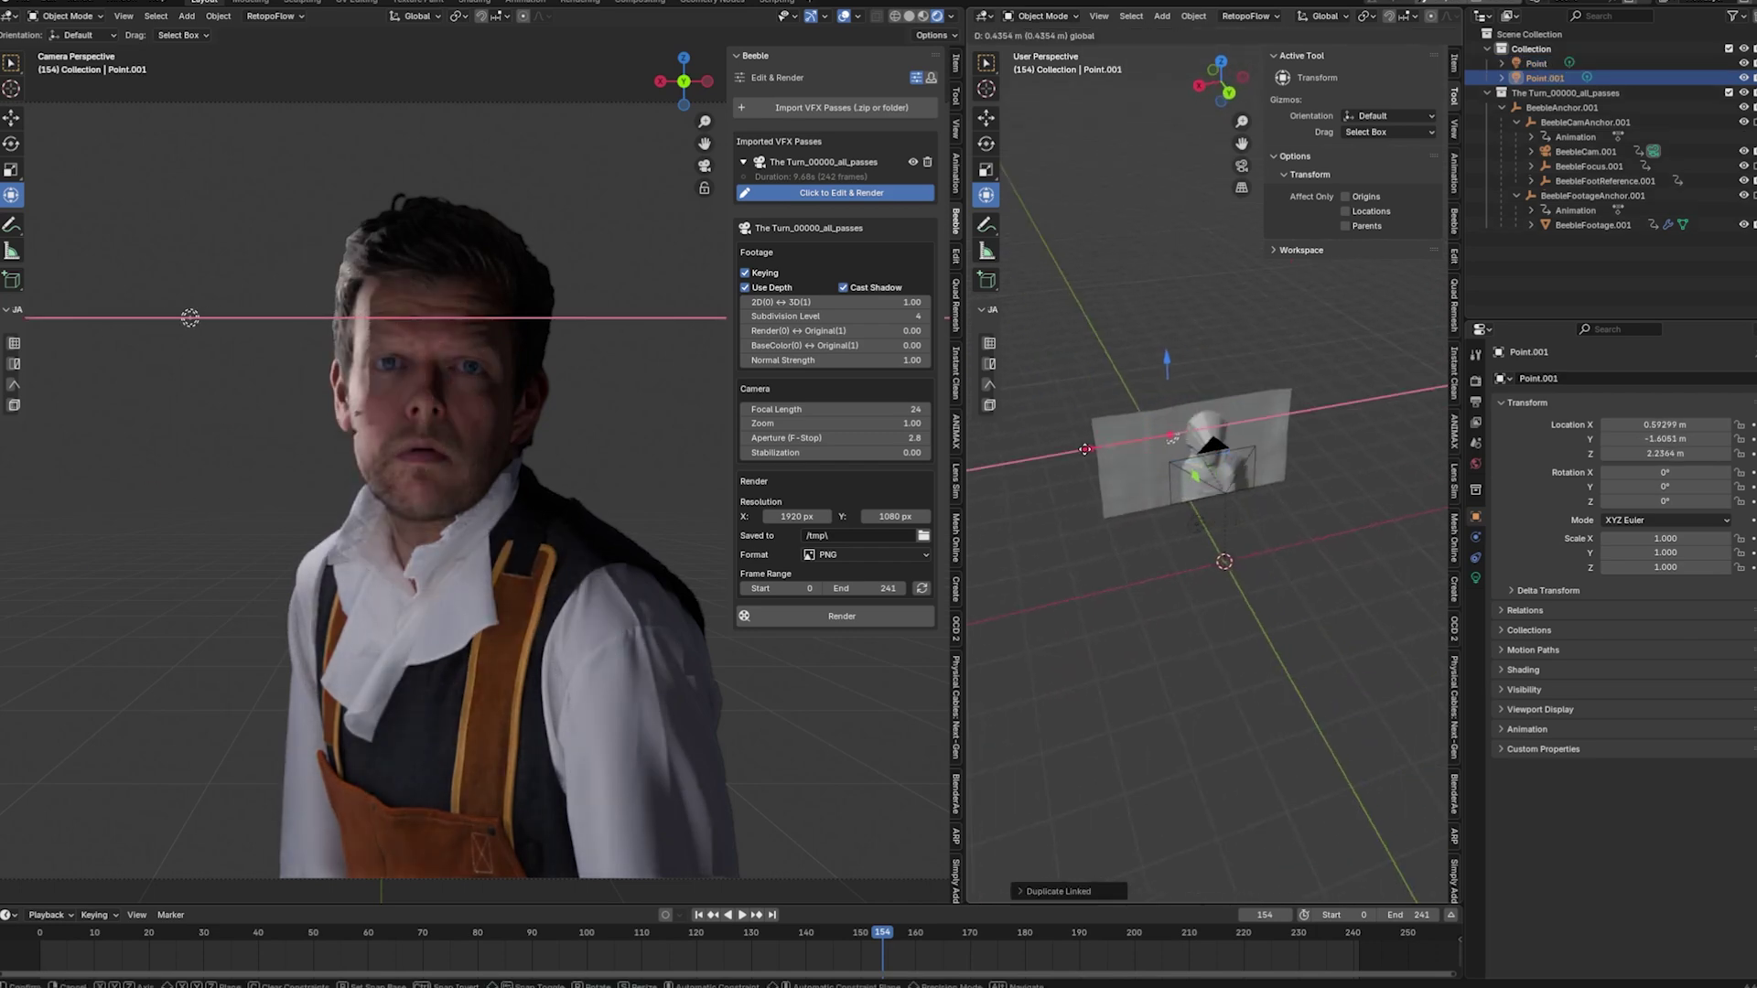
{"action": "left_click", "coordinate": [1025, 452]}
- Move Point.001 back along Y and raise it to a height of 2.137 m
{"action": "key", "text": "g"}
{"action": "key", "text": "y"}
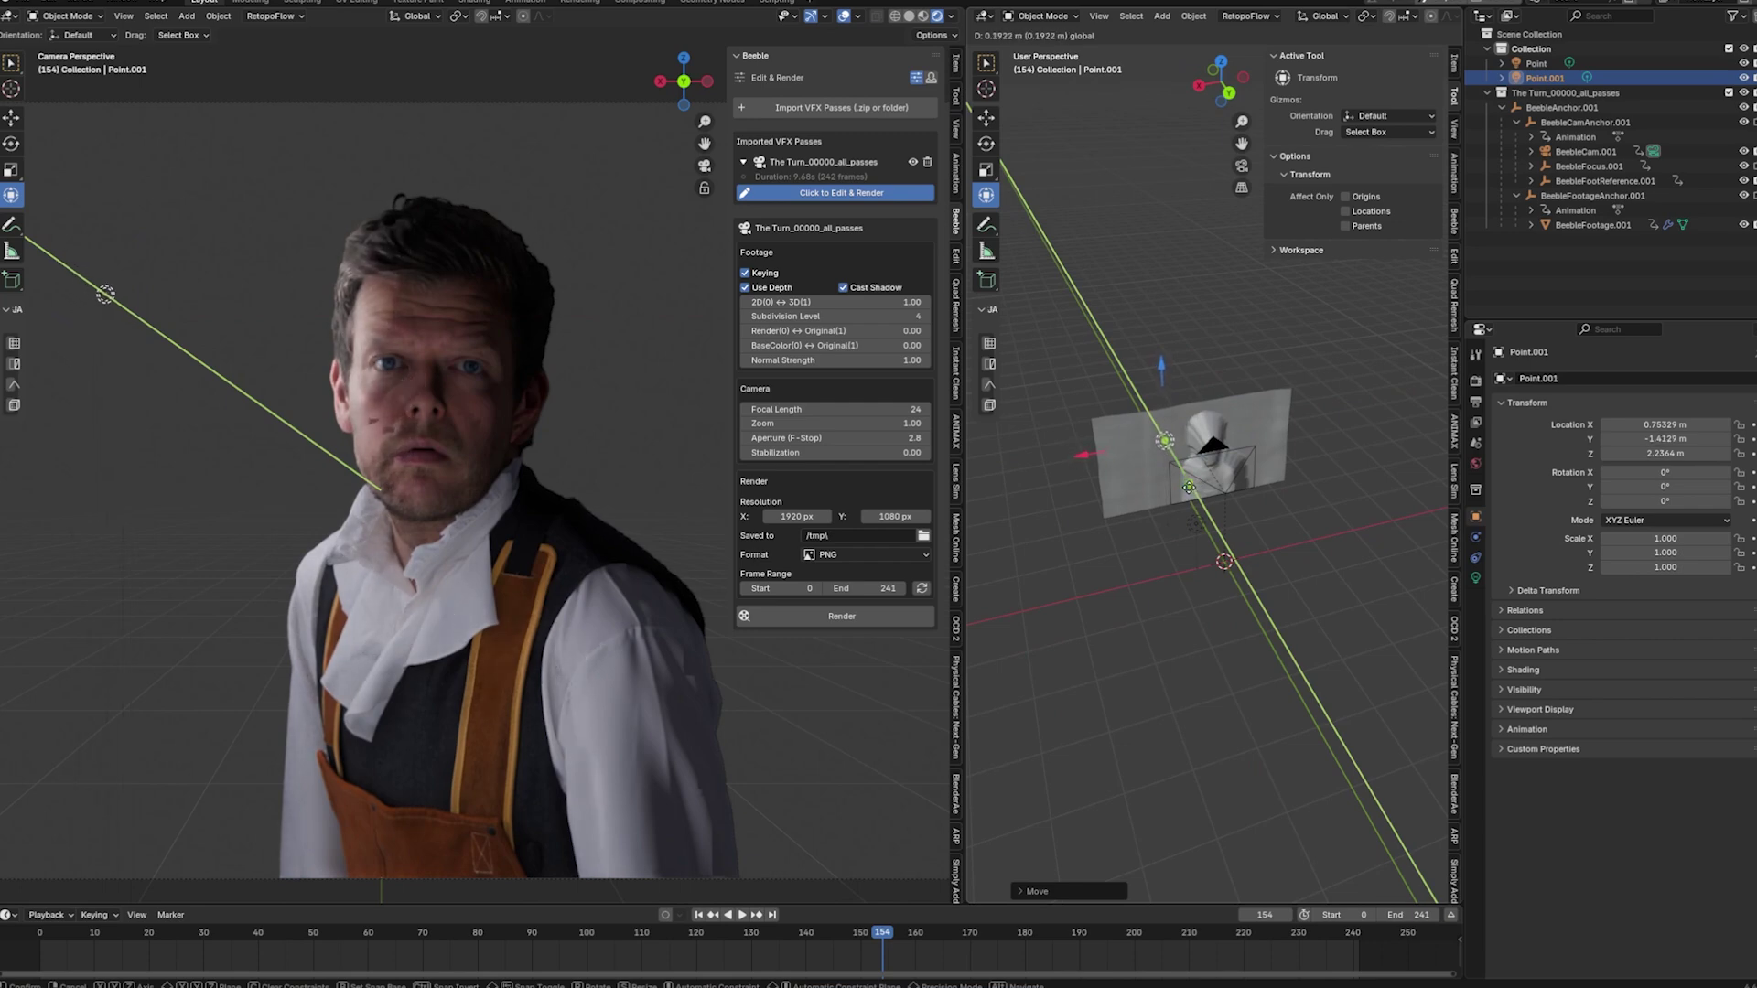
{"action": "left_click", "coordinate": [1194, 475]}
{"action": "scroll", "coordinate": [1275, 410], "scroll_direction": "up", "scroll_amount": 2}
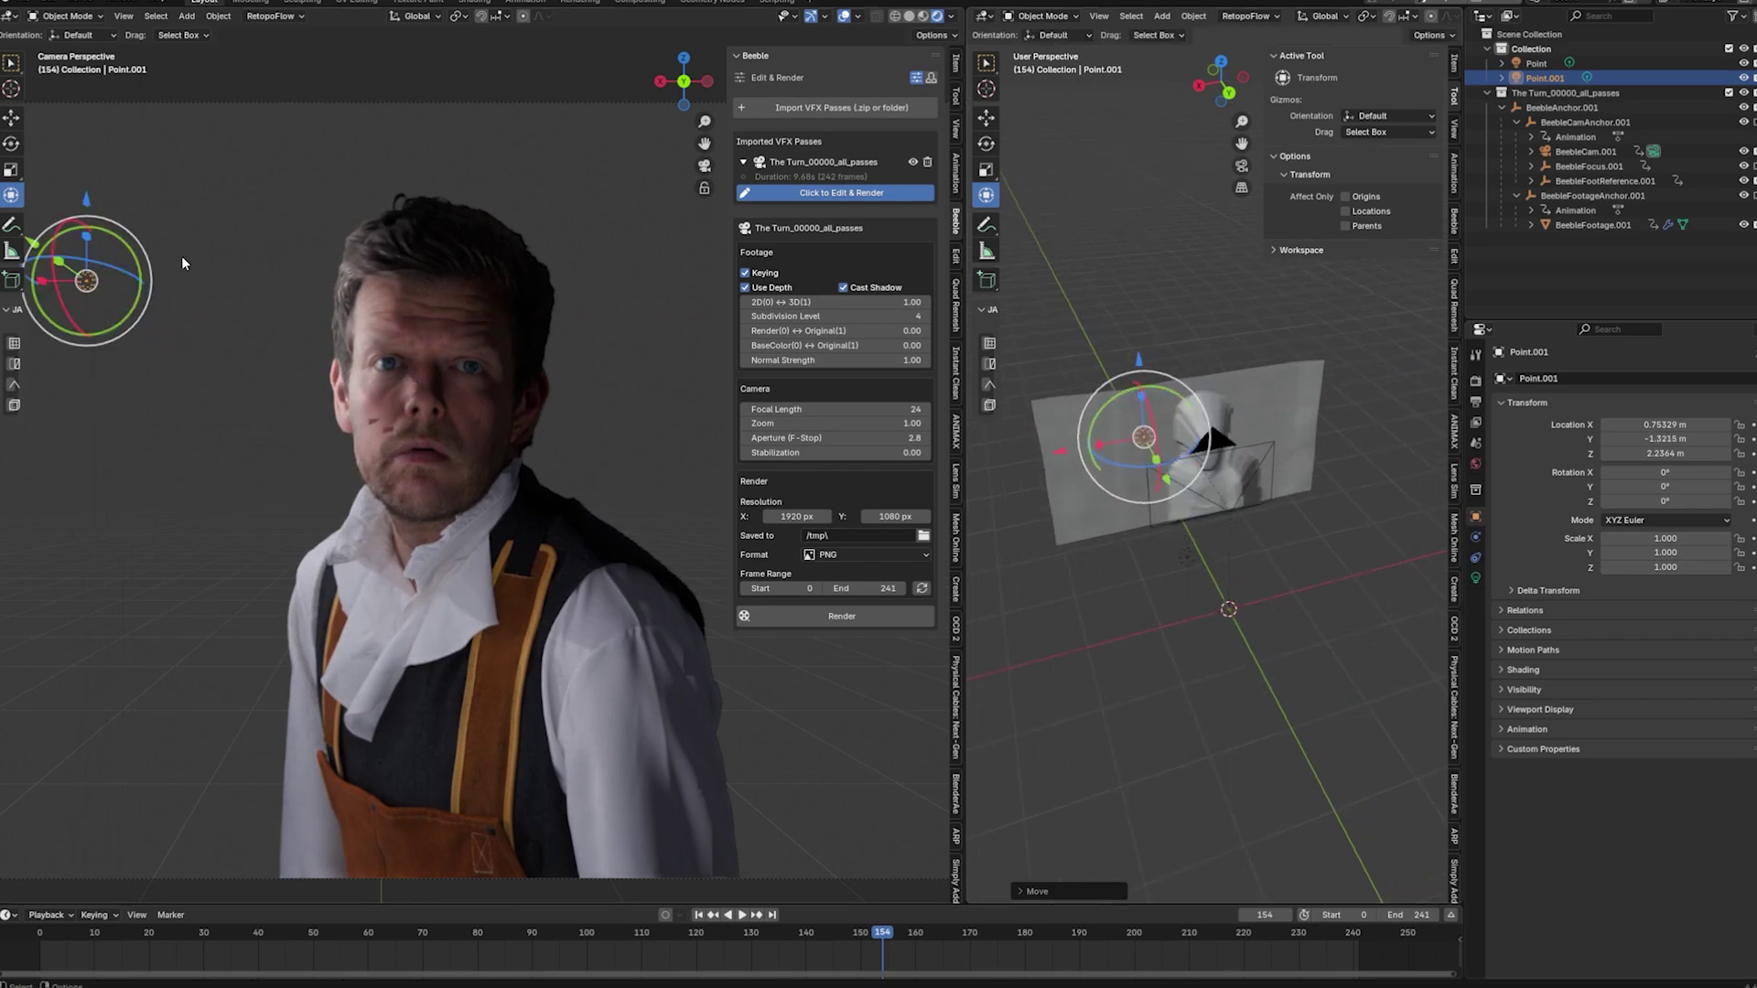
{"action": "key", "text": "g"}
{"action": "key", "text": "z"}
{"action": "left_click", "coordinate": [66, 325]}
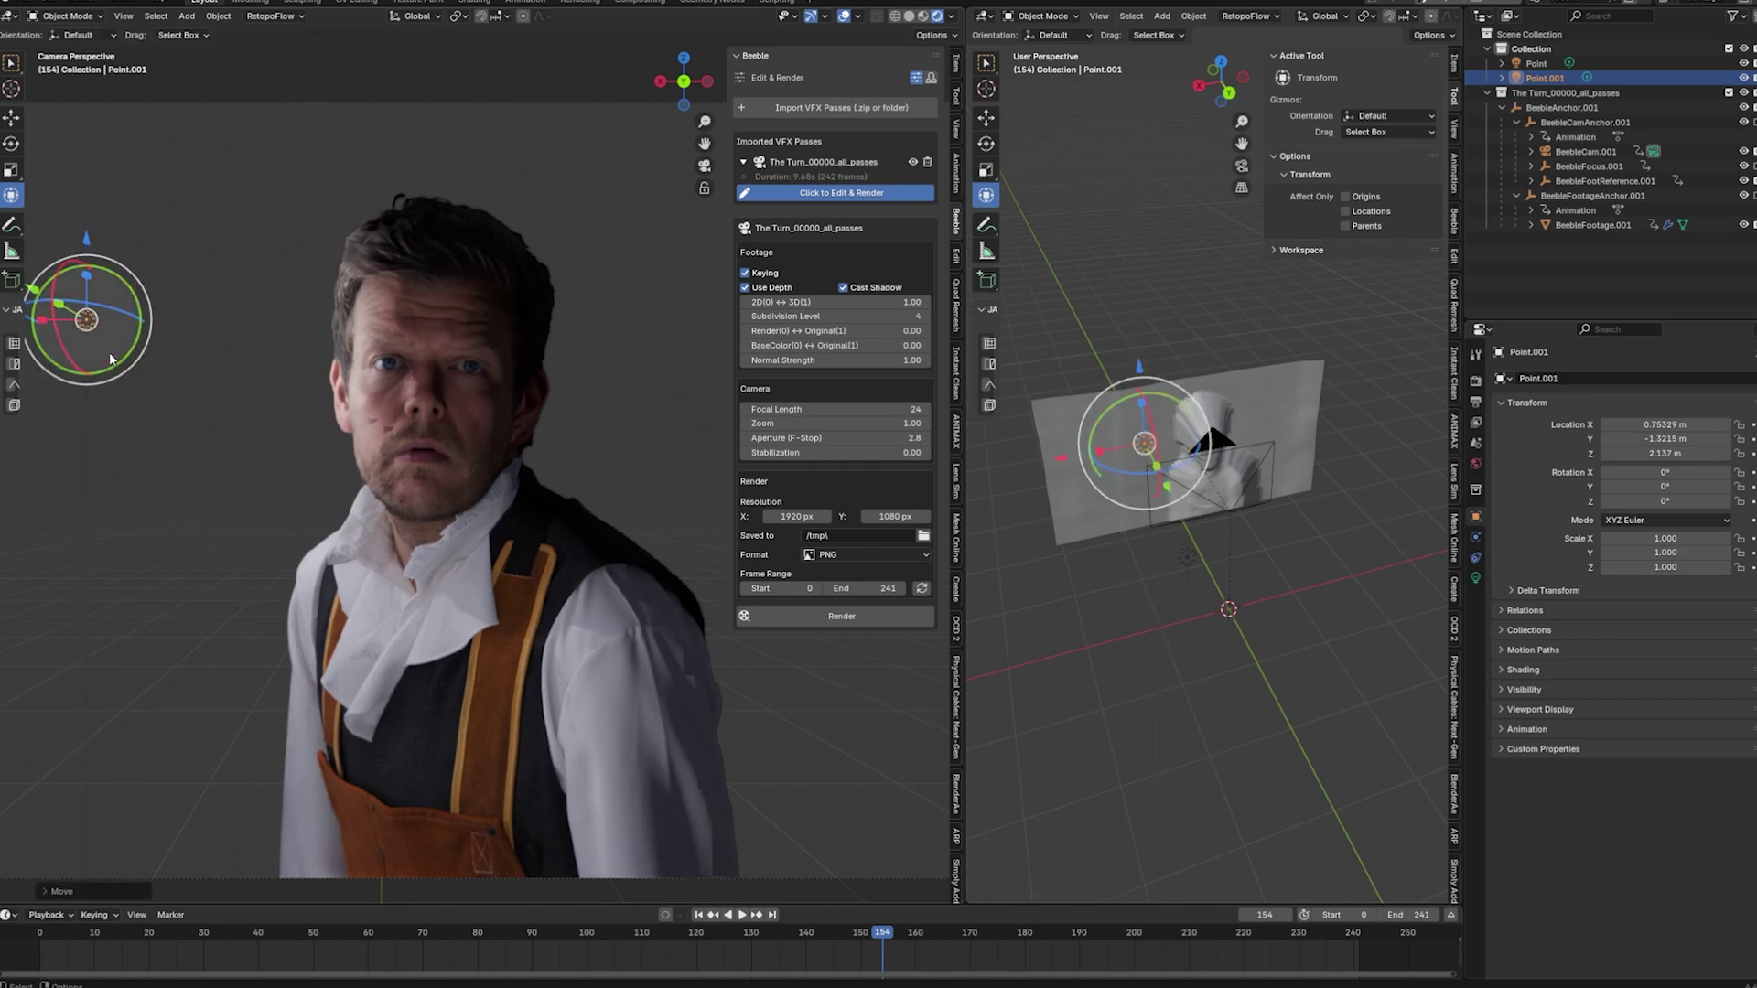
- Fine-tune Point.001's X and Y position with the gizmo arrows, X toward 0.69 m
{"action": "scroll", "coordinate": [147, 364], "scroll_direction": "down", "scroll_amount": 1}
{"action": "left_click_drag", "start_coordinate": [68, 346], "coordinate": [81, 347]}
{"action": "scroll", "coordinate": [353, 203], "scroll_direction": "up", "scroll_amount": 2}
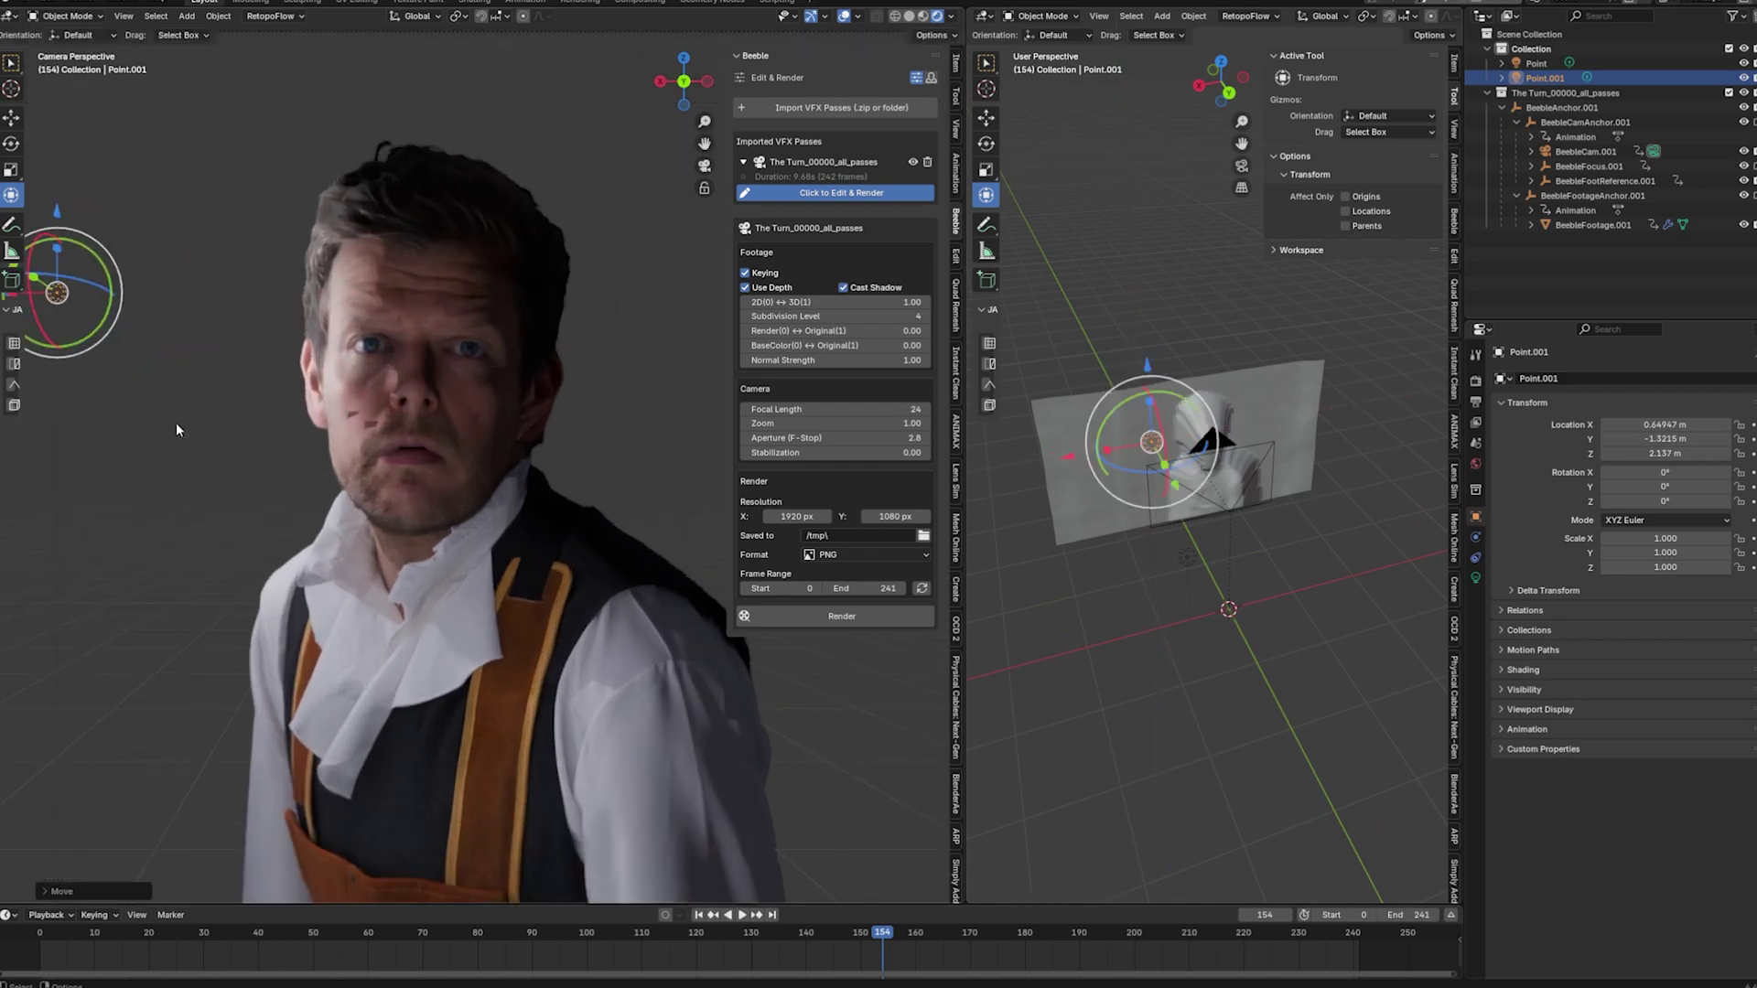
{"action": "left_click_drag", "start_coordinate": [1064, 460], "coordinate": [1072, 457]}
{"action": "left_click_drag", "start_coordinate": [1181, 494], "coordinate": [1175, 471]}
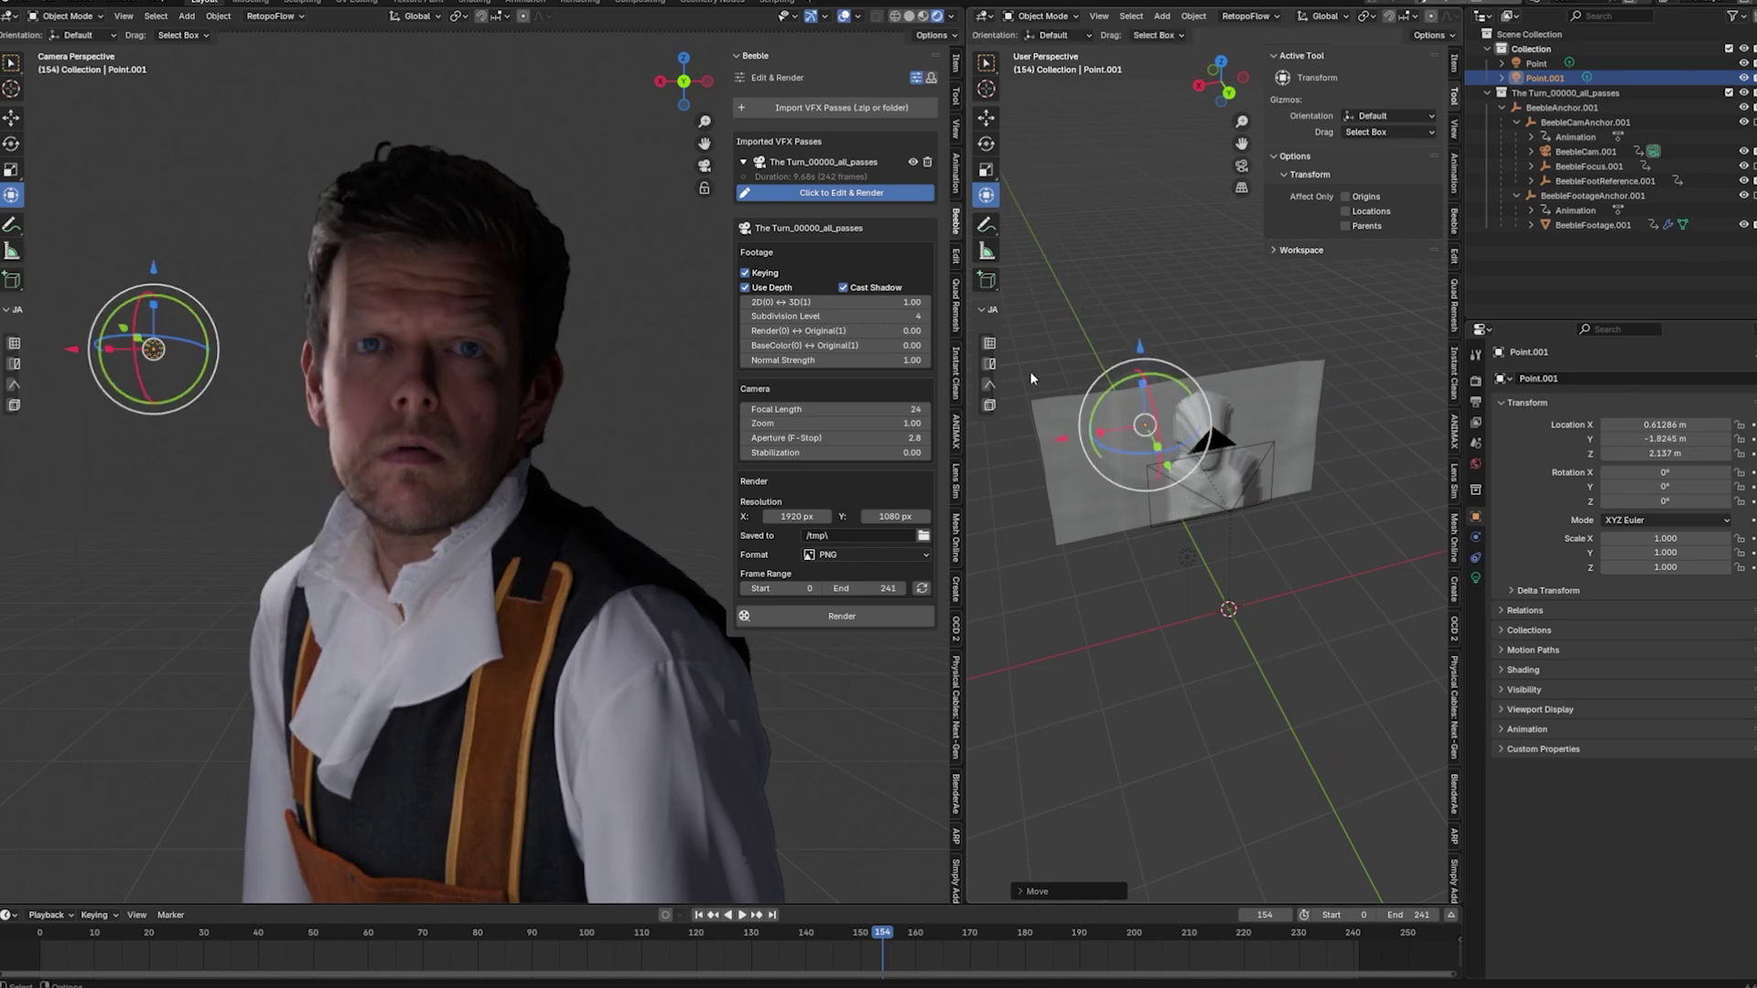
- Toggle Use Depth on and off to compare the flat and displaced footage plane
{"action": "left_click", "coordinate": [746, 288]}
{"action": "left_click", "coordinate": [746, 288]}
{"action": "left_click", "coordinate": [746, 288]}
{"action": "left_click", "coordinate": [746, 288]}
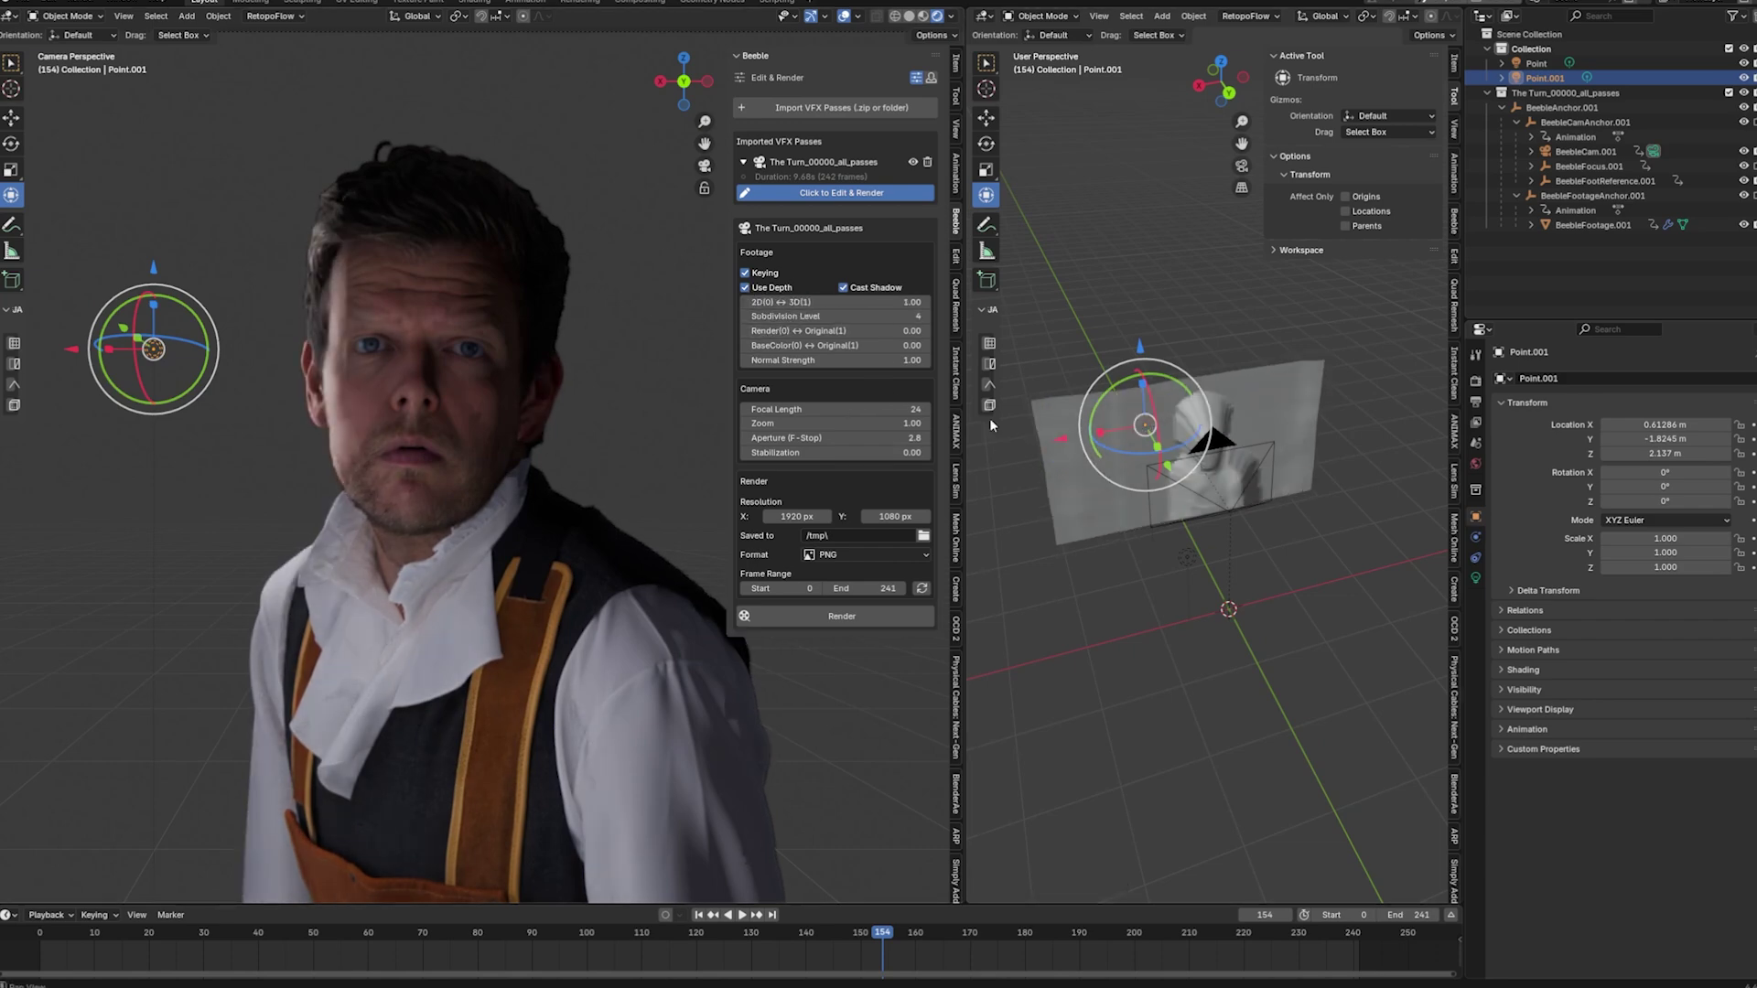
{"action": "middle_click_drag", "start_coordinate": [1328, 469], "coordinate": [1157, 411]}
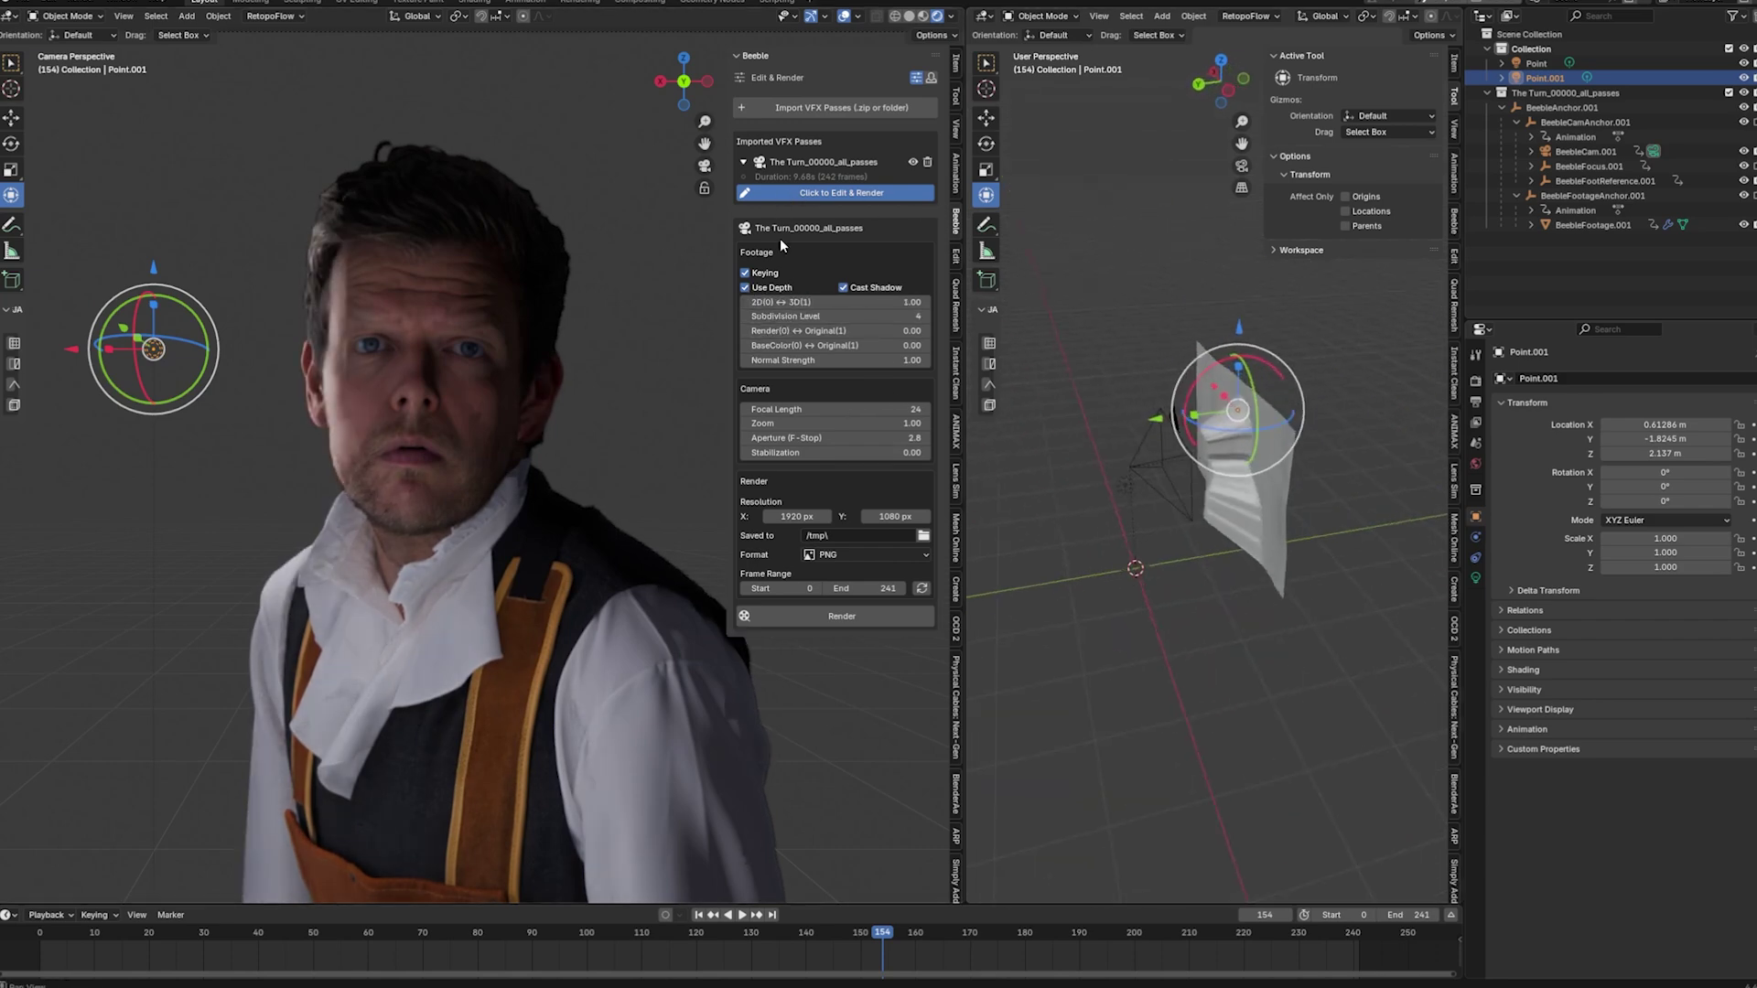
- Re-enable depth on the footage and move Point.001 back along Y to about −1.552 m
{"action": "left_click", "coordinate": [746, 288]}
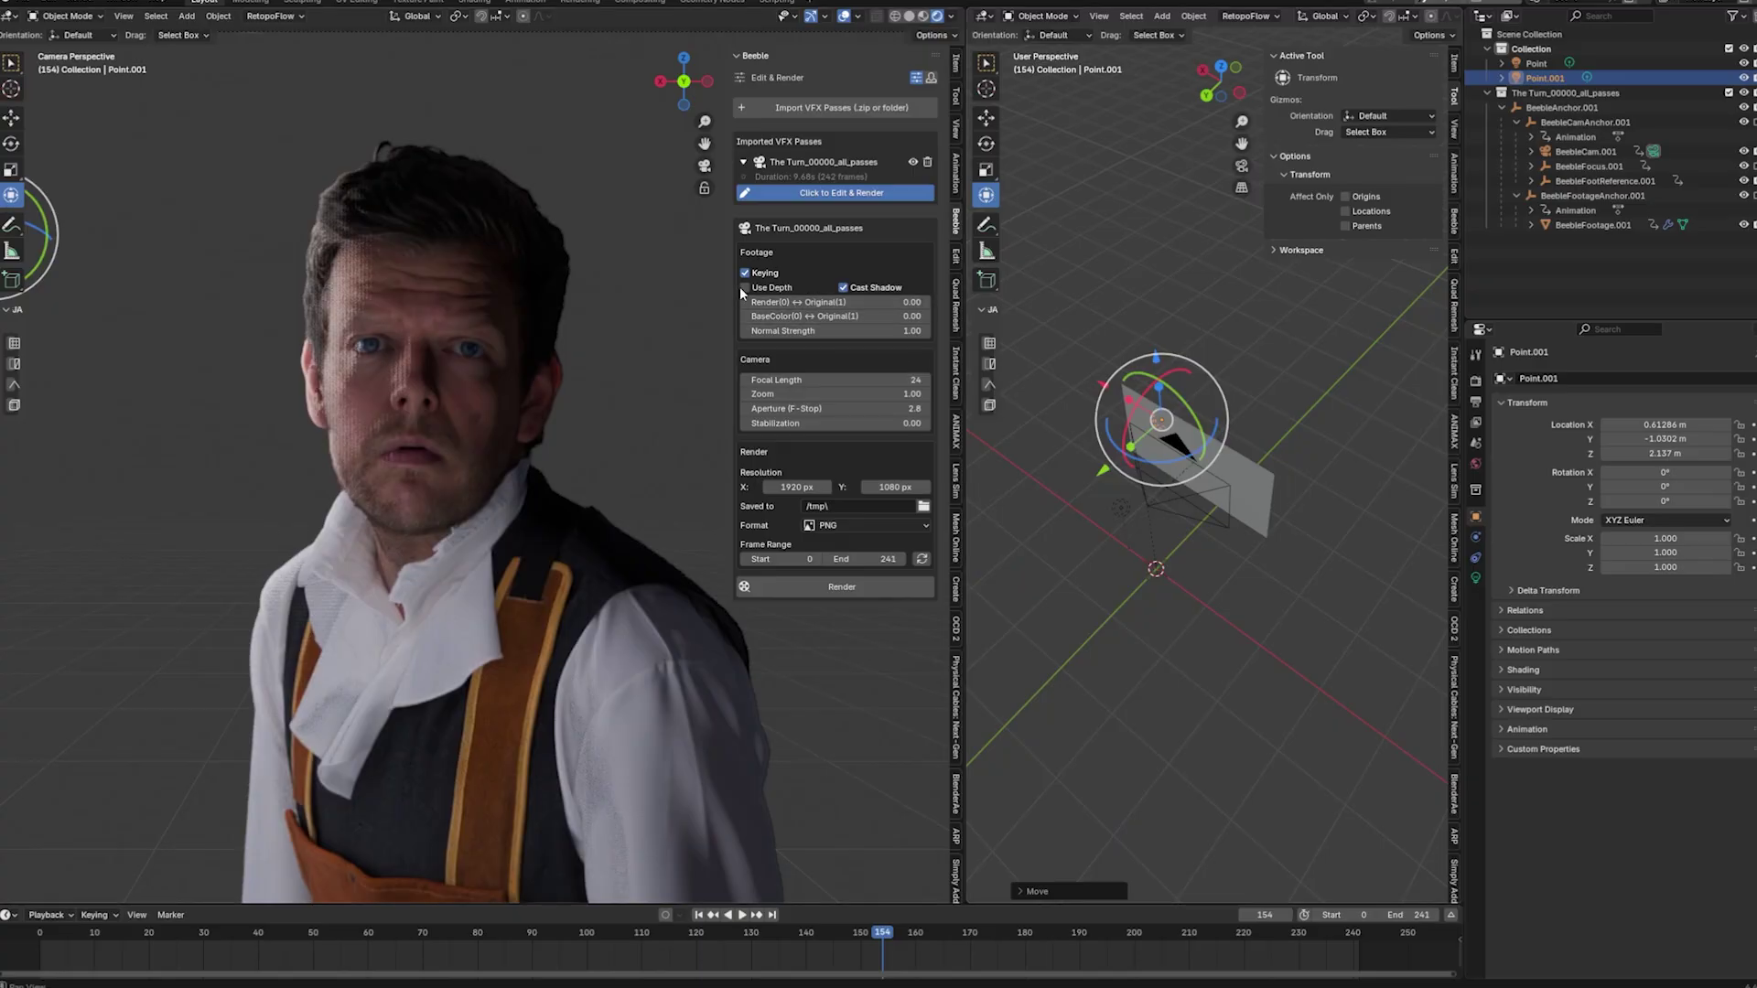
{"action": "left_click", "coordinate": [744, 288]}
{"action": "left_click_drag", "start_coordinate": [1104, 470], "coordinate": [1122, 467]}
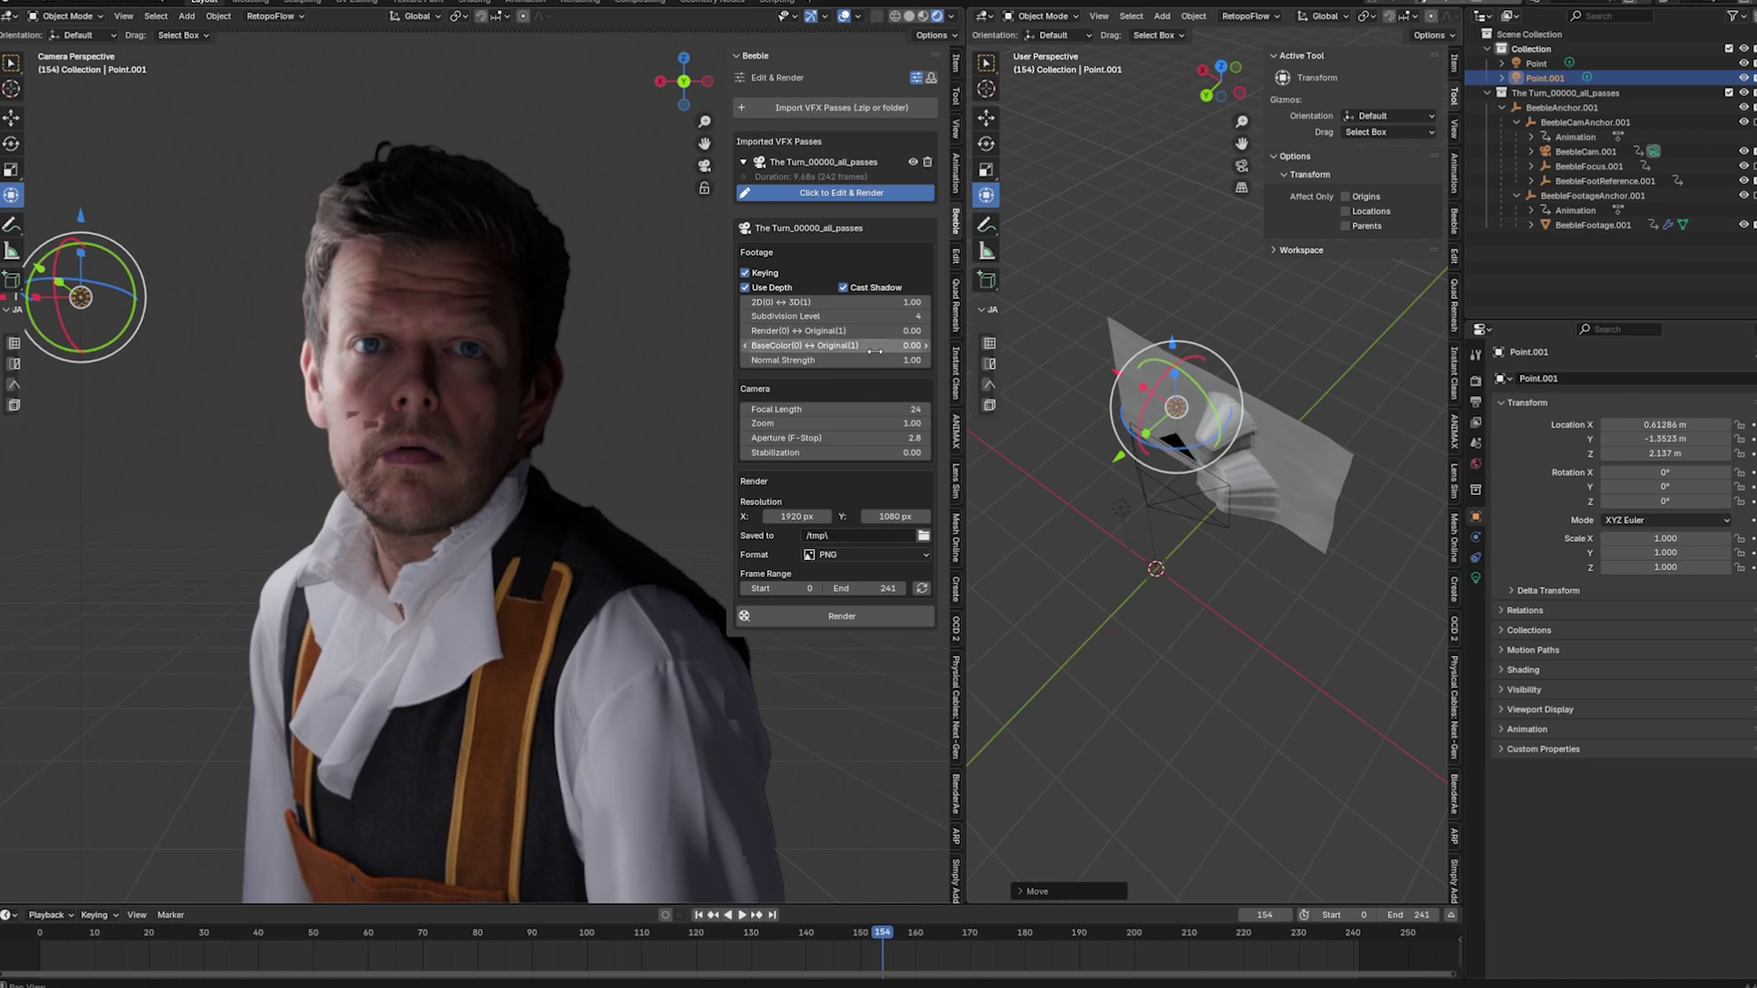
- Set Normal Strength to 1.36 and tilt the Point.001 light slightly
{"action": "mouse_move", "coordinate": [823, 360]}
{"action": "left_mouse_down"}
{"action": "mouse_move", "coordinate": [906, 359]}
{"action": "mouse_move", "coordinate": [828, 359]}
{"action": "left_mouse_up"}
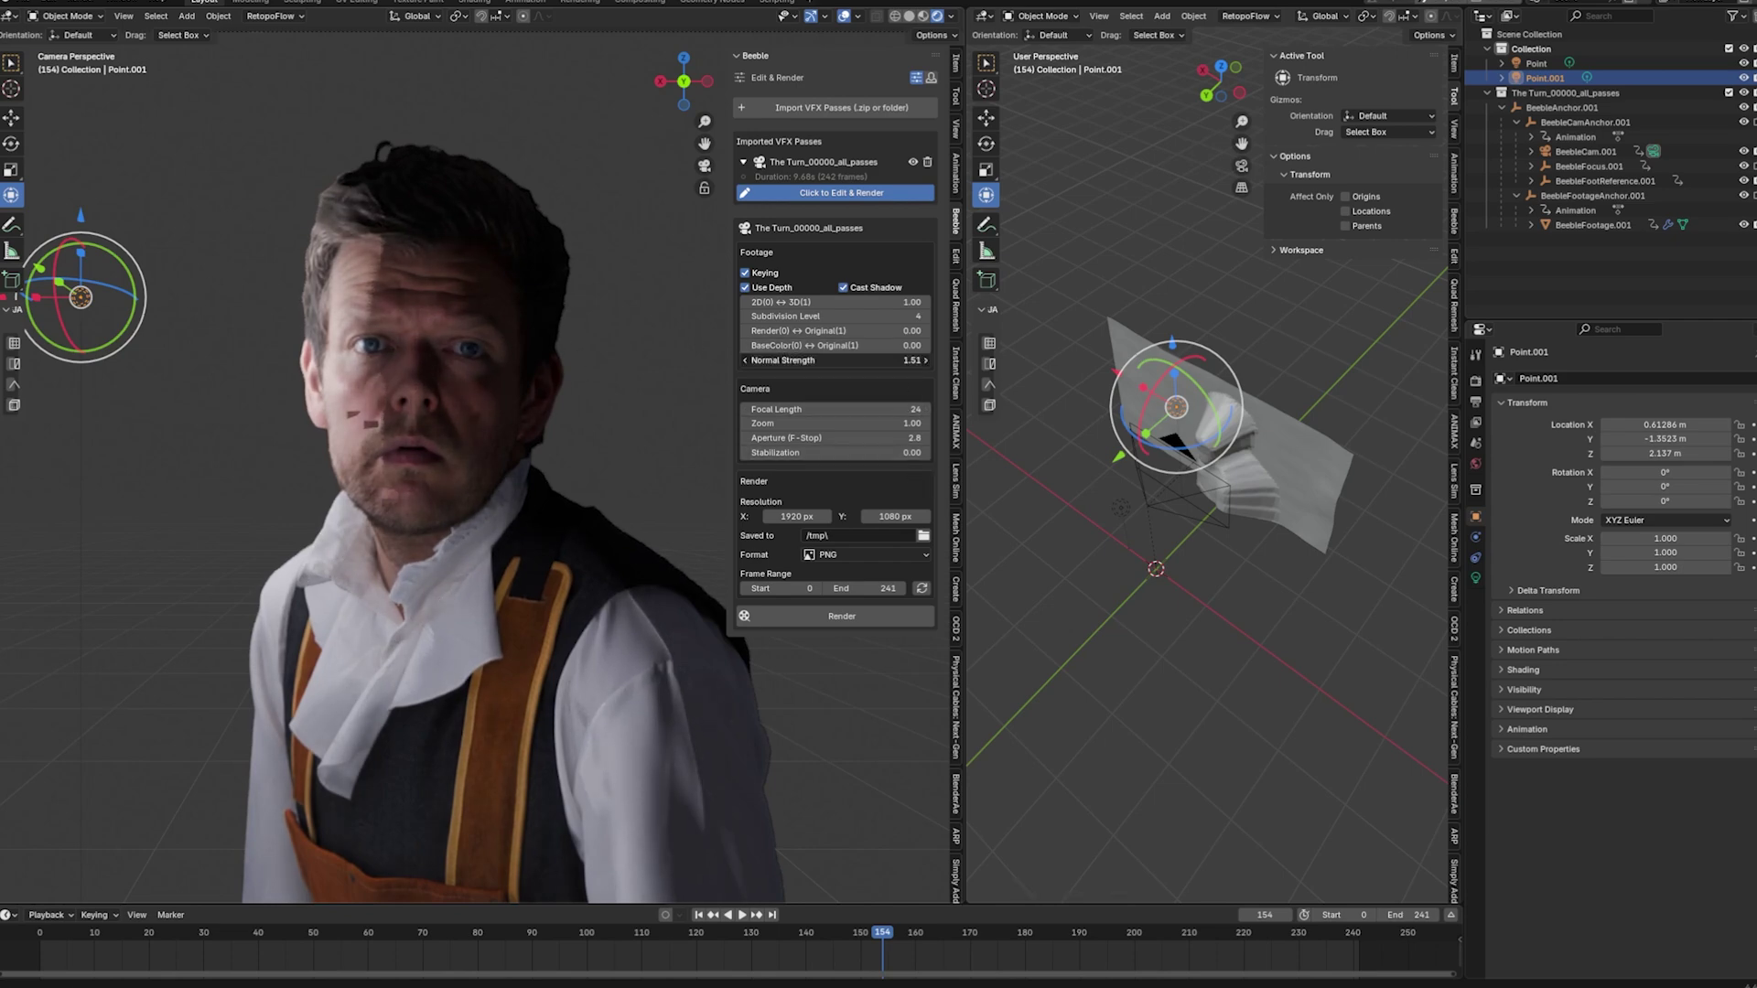
{"action": "mouse_move", "coordinate": [828, 360]}
{"action": "left_mouse_down"}
{"action": "mouse_move", "coordinate": [803, 359]}
{"action": "mouse_move", "coordinate": [855, 330]}
{"action": "mouse_move", "coordinate": [823, 330]}
{"action": "left_mouse_up"}
{"action": "left_click_drag", "start_coordinate": [1114, 380], "coordinate": [1110, 375]}
- Set the BaseColor↔Original mix to 0.32 and slide Point.001 along X to about 0.832 m
{"action": "mouse_move", "coordinate": [833, 345]}
{"action": "left_mouse_down"}
{"action": "mouse_move", "coordinate": [879, 345]}
{"action": "mouse_move", "coordinate": [844, 345]}
{"action": "left_mouse_up"}
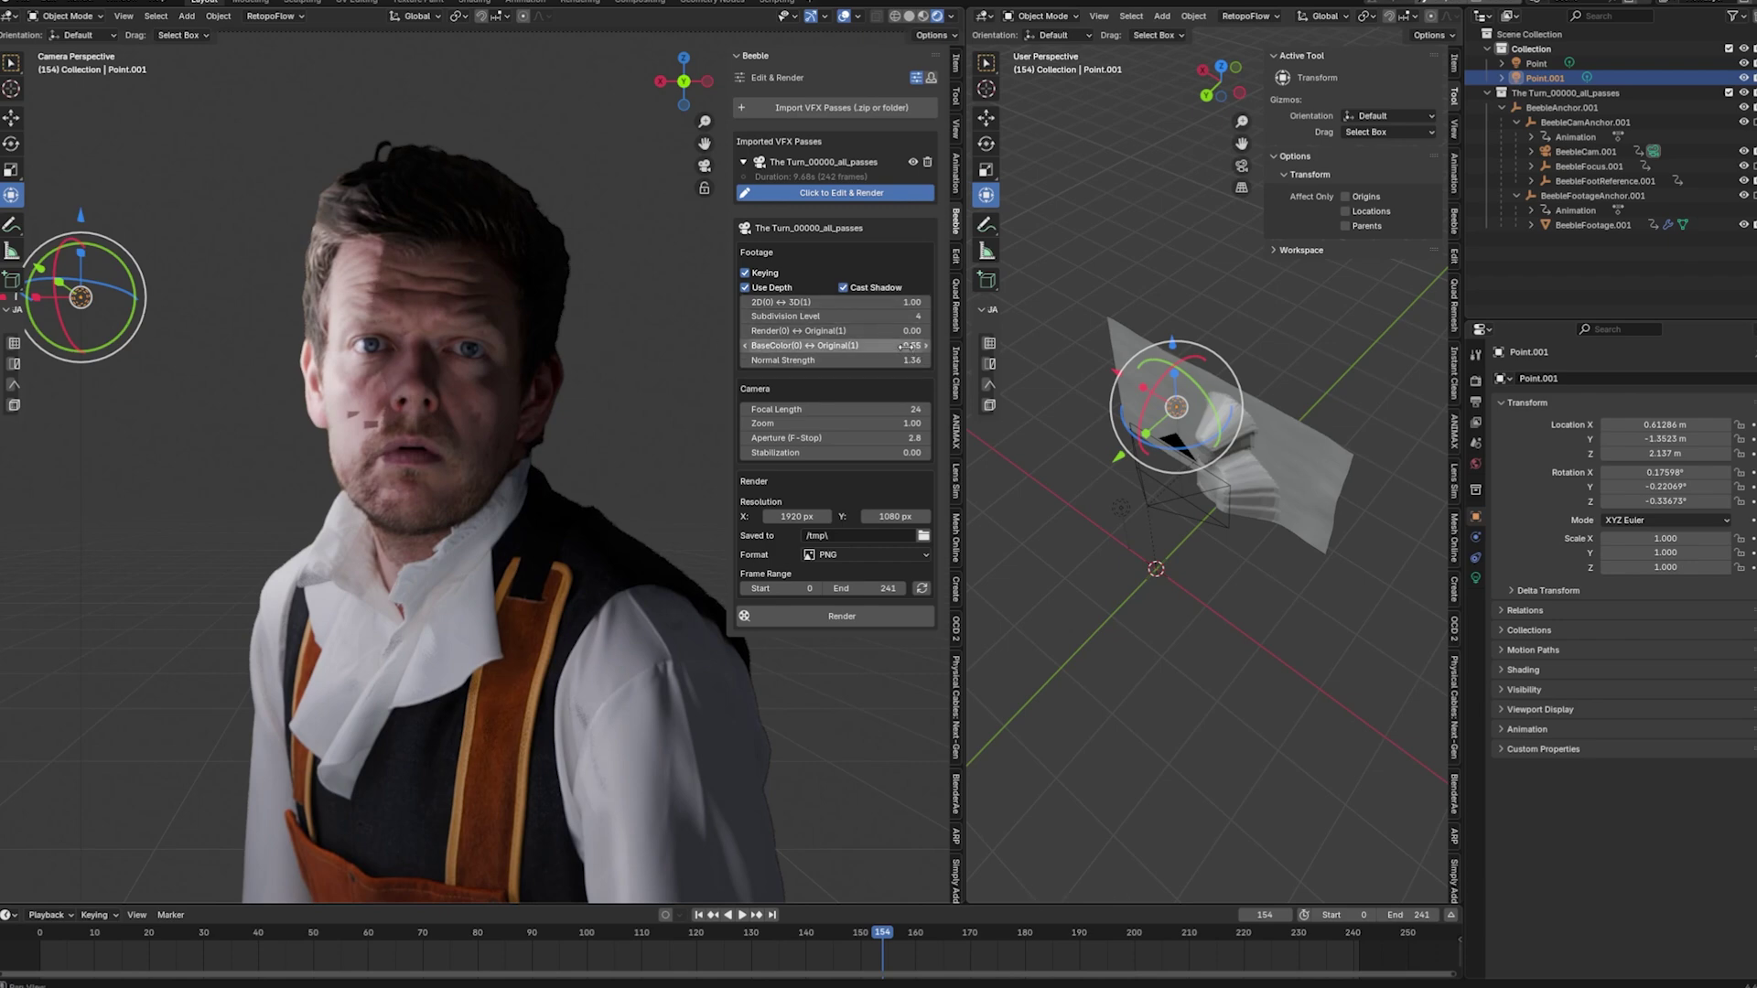
{"action": "left_click_drag", "start_coordinate": [837, 345], "coordinate": [829, 345]}
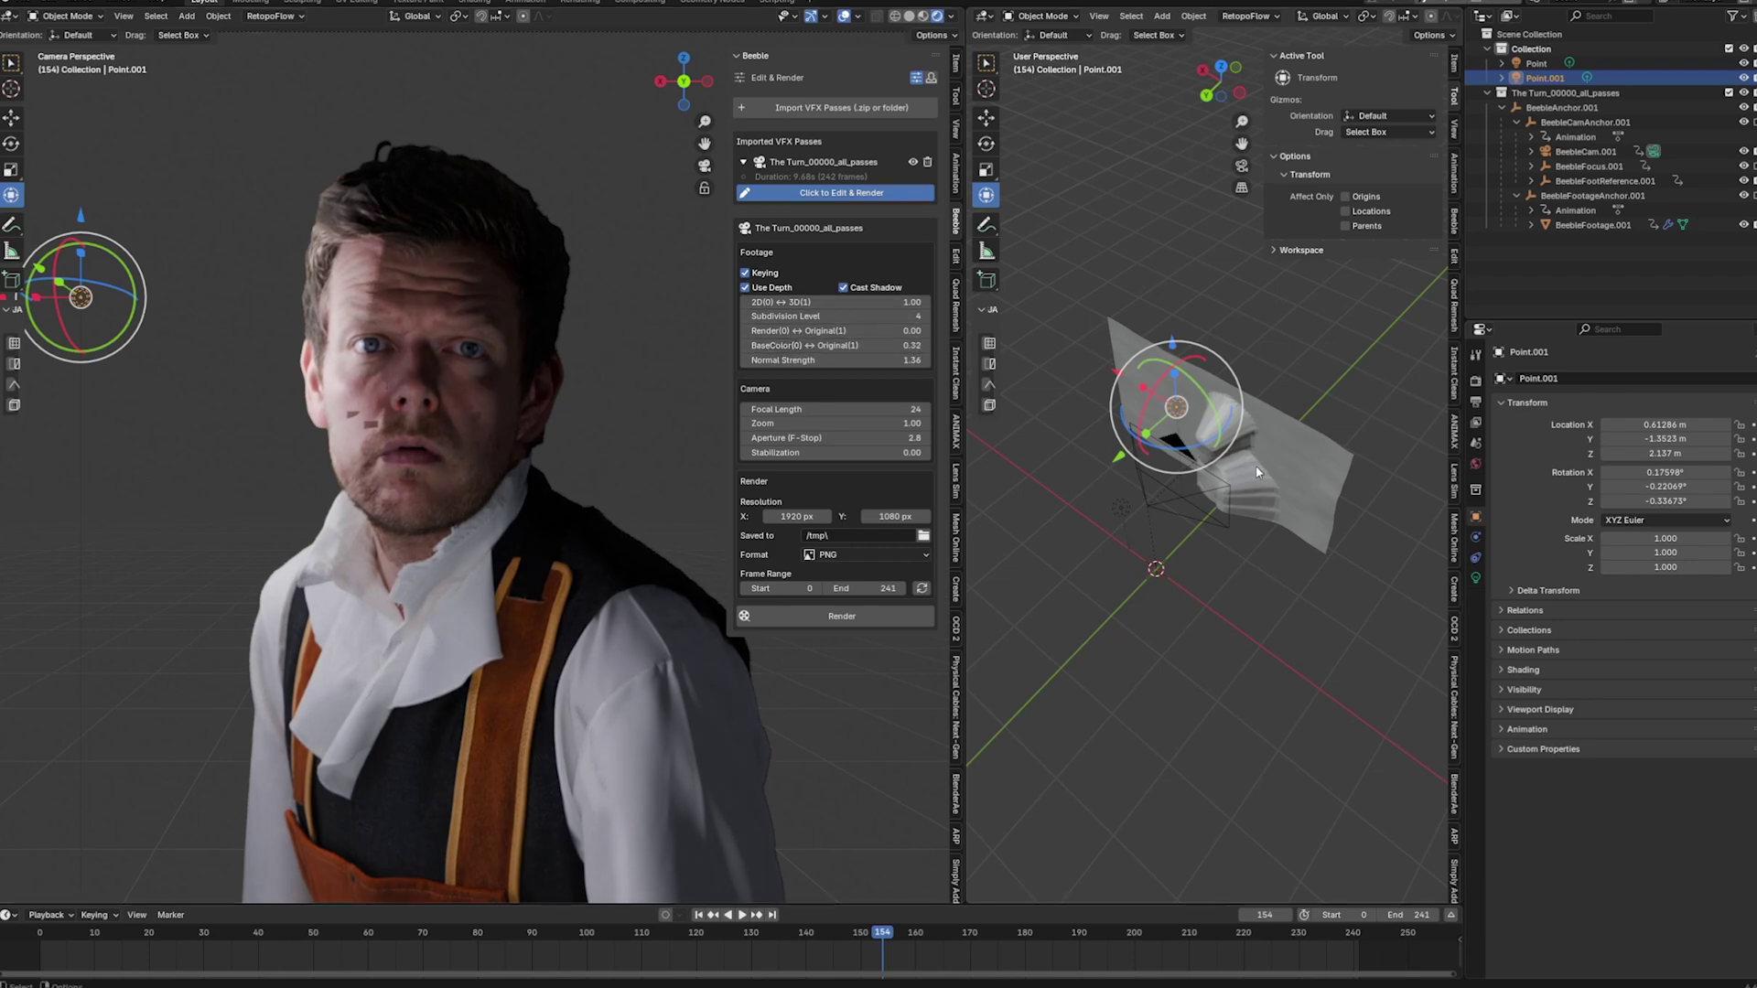
{"action": "left_click_drag", "start_coordinate": [1123, 379], "coordinate": [1093, 464]}
- Compare the footage with and without Cast Shadow, keeping shadows on
{"action": "left_click", "coordinate": [842, 289]}
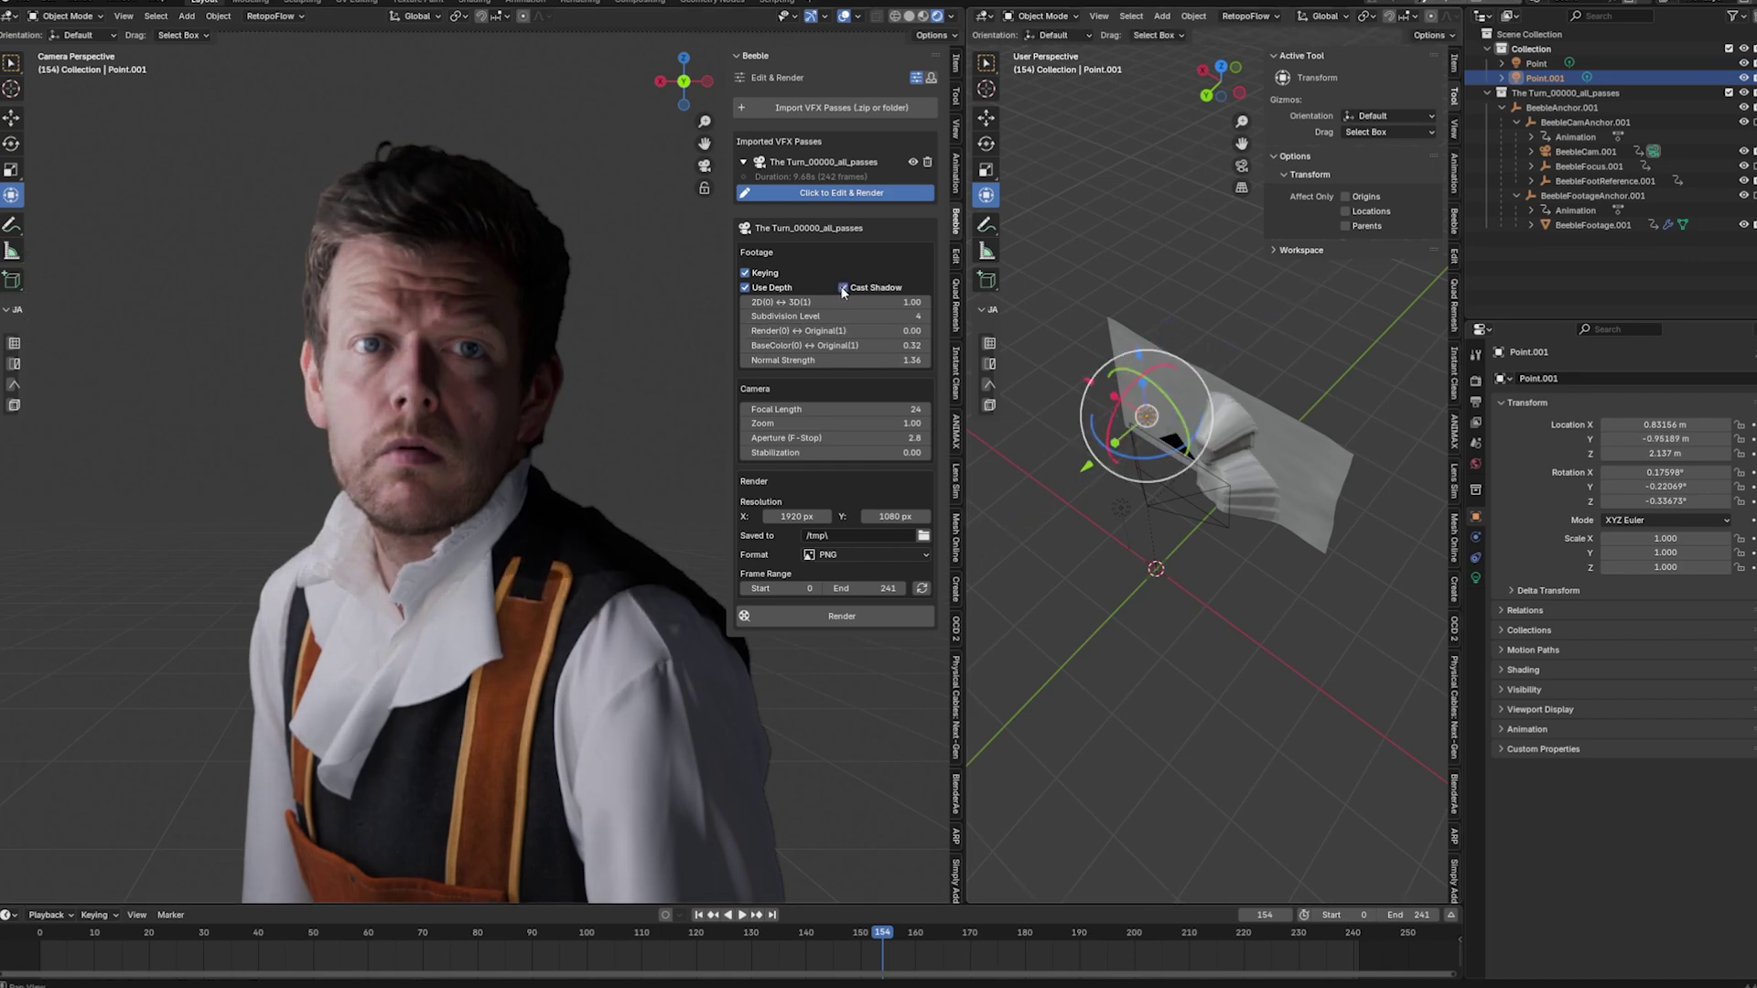
{"action": "left_click", "coordinate": [843, 287]}
{"action": "left_click", "coordinate": [843, 287]}
- Move Point.001 along Y, undoing the last move to leave it at X 0.878, Y −1.181 m
{"action": "left_click_drag", "start_coordinate": [1086, 468], "coordinate": [1098, 382]}
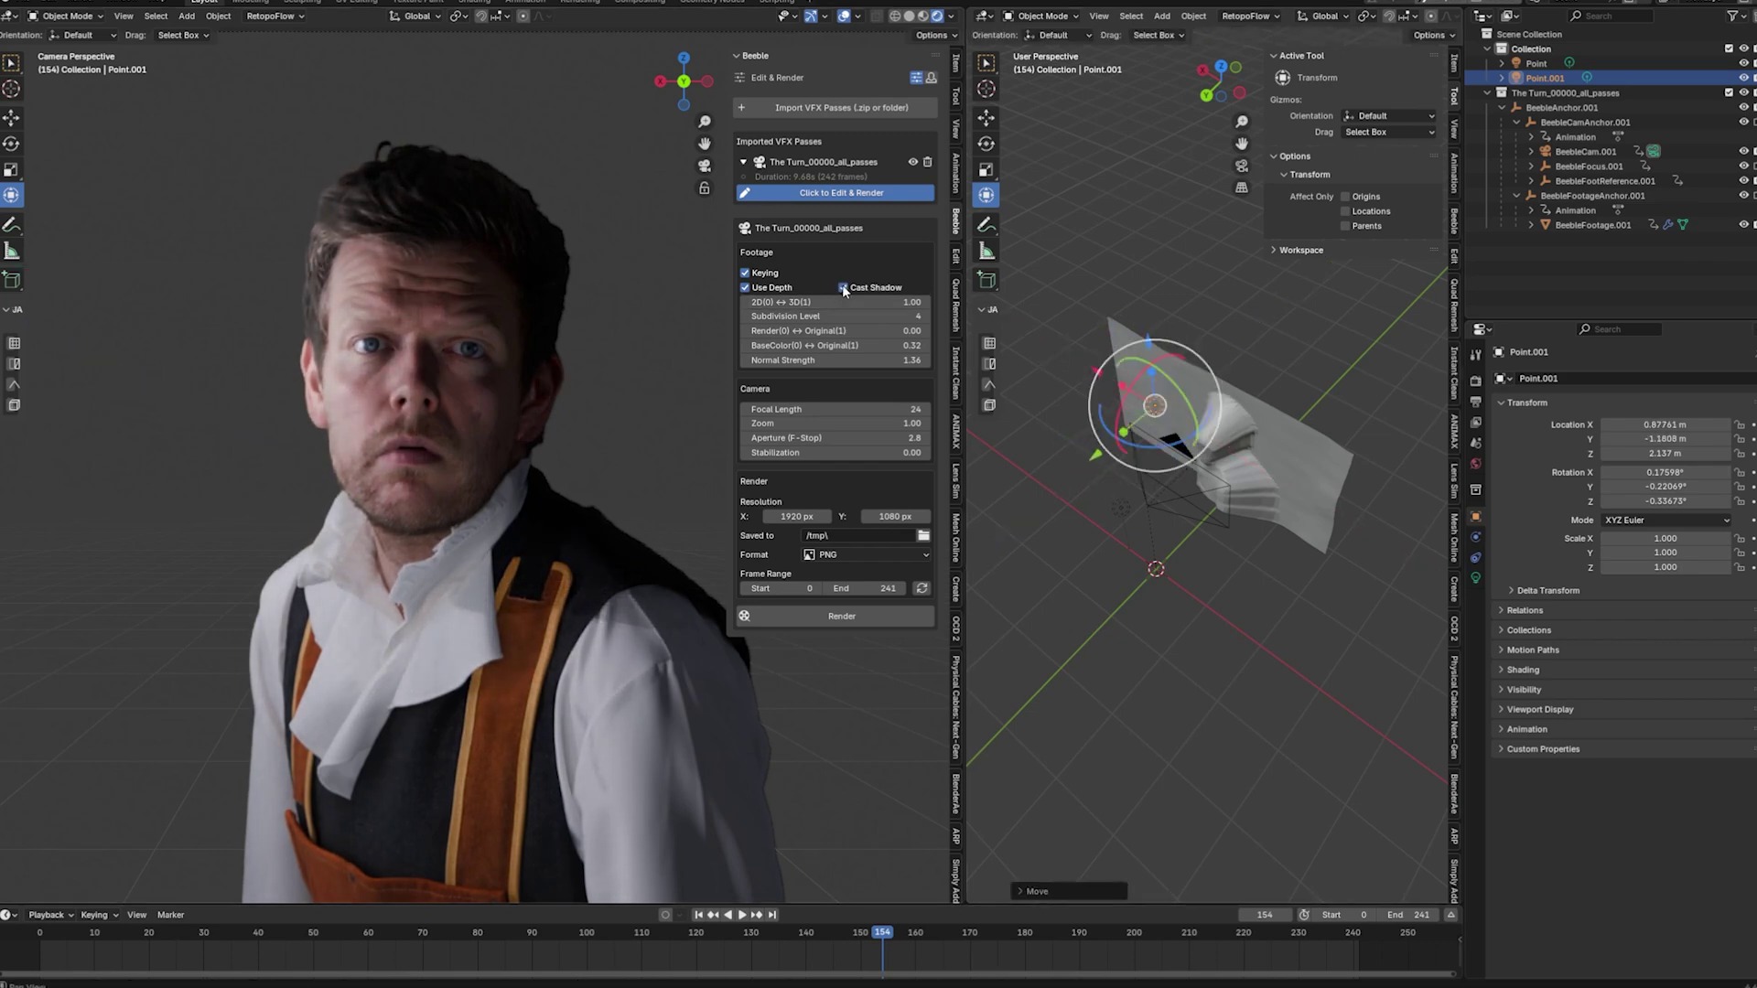
{"action": "key", "text": "g"}
{"action": "key", "text": "y"}
{"action": "left_click", "coordinate": [1111, 454]}
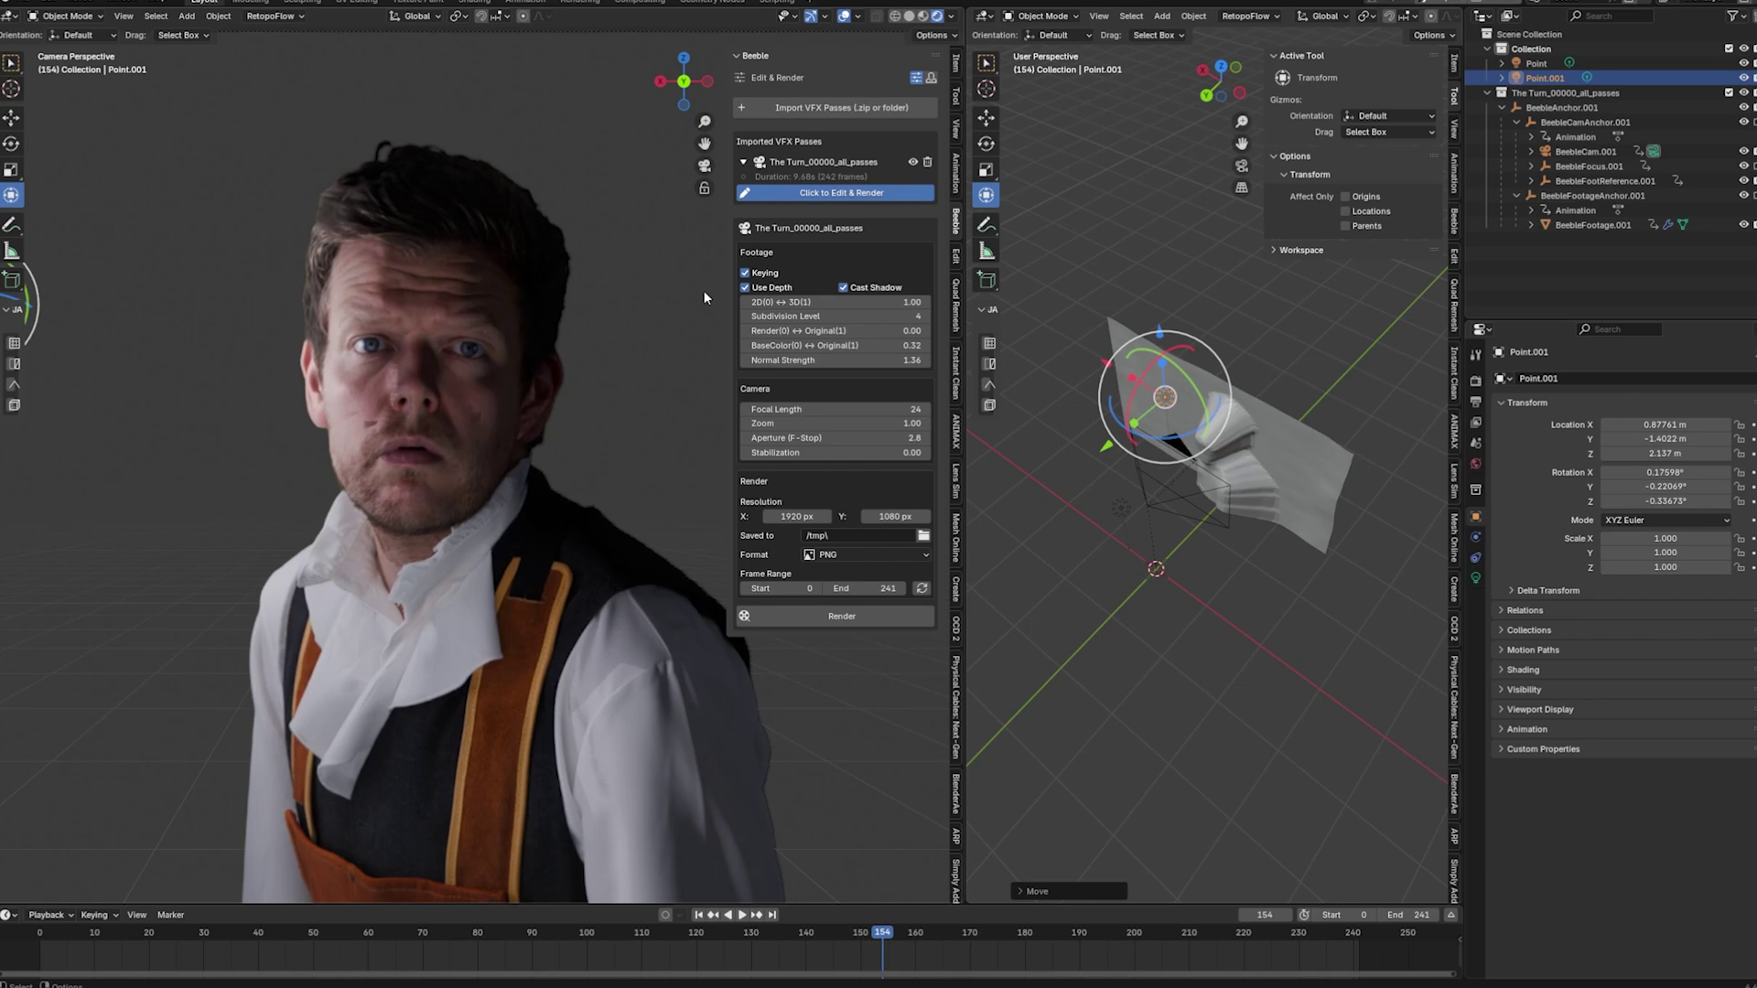
{"action": "key", "text": "ctrl+z"}
{"action": "scroll", "coordinate": [705, 290], "scroll_direction": "down", "scroll_amount": 3}
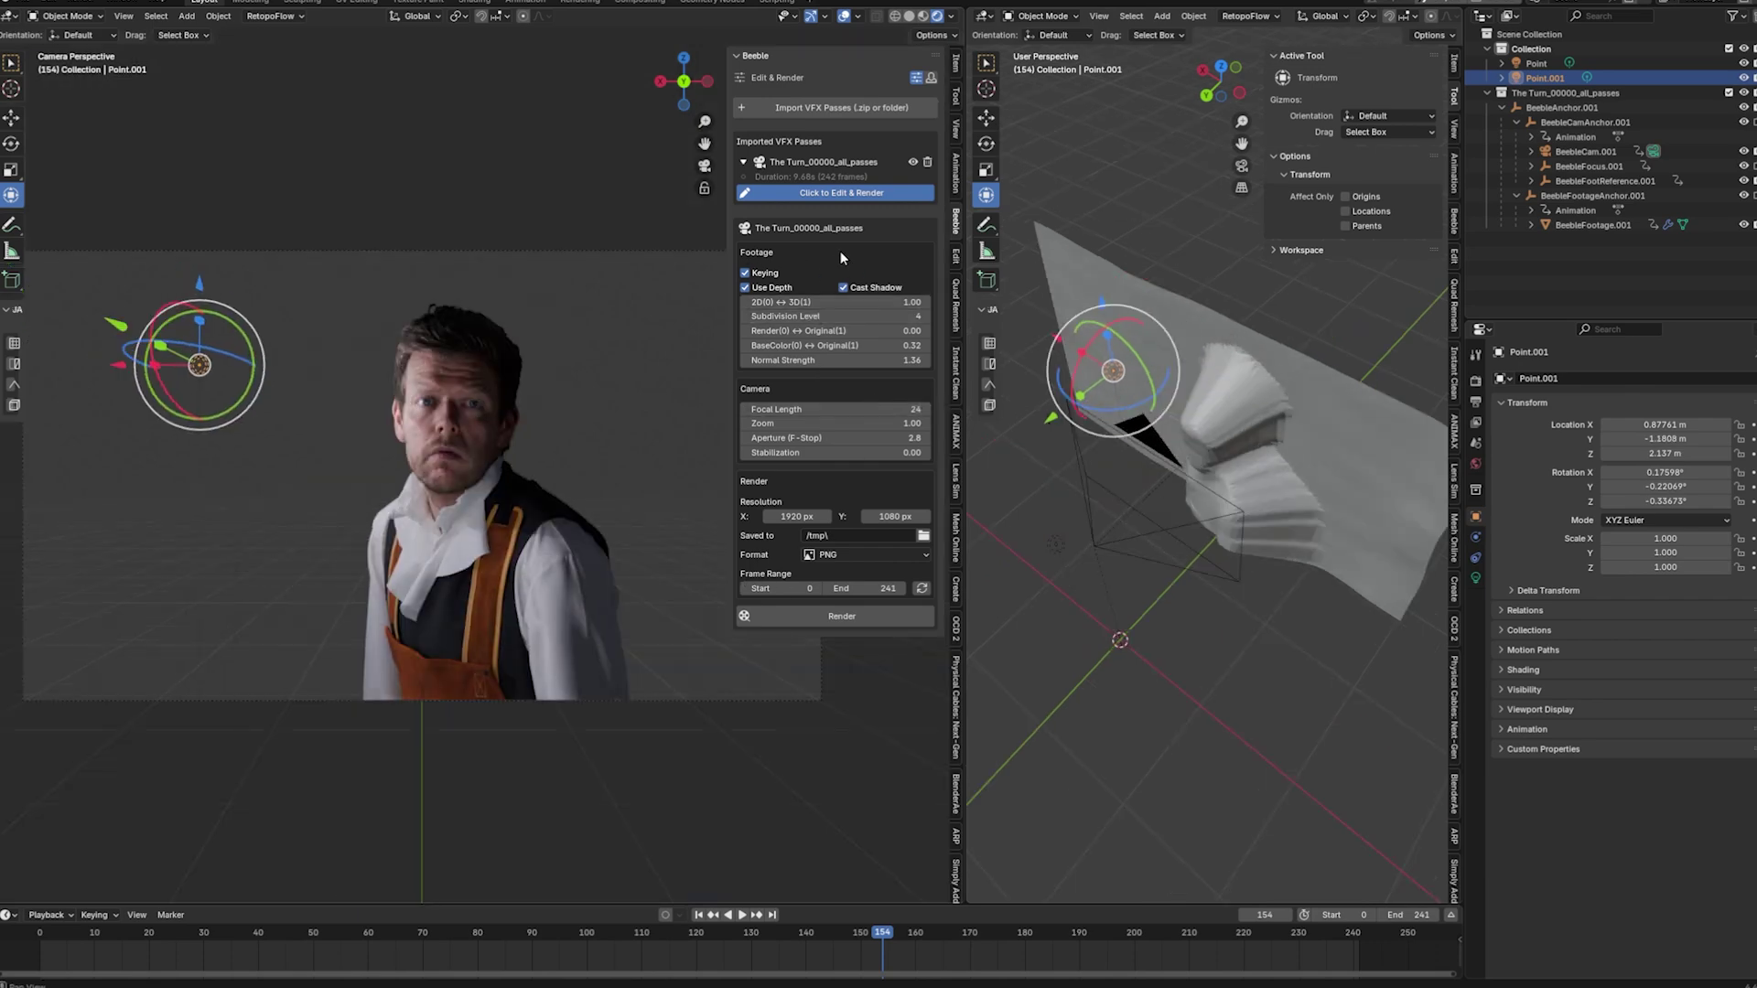
- Set the Beeble camera's focal length to 29 and zoom to 1.01
{"action": "left_click", "coordinate": [900, 409]}
{"action": "type", "text": "29"}
{"action": "key", "text": "Return"}
{"action": "left_click_drag", "start_coordinate": [846, 423], "coordinate": [849, 424]}
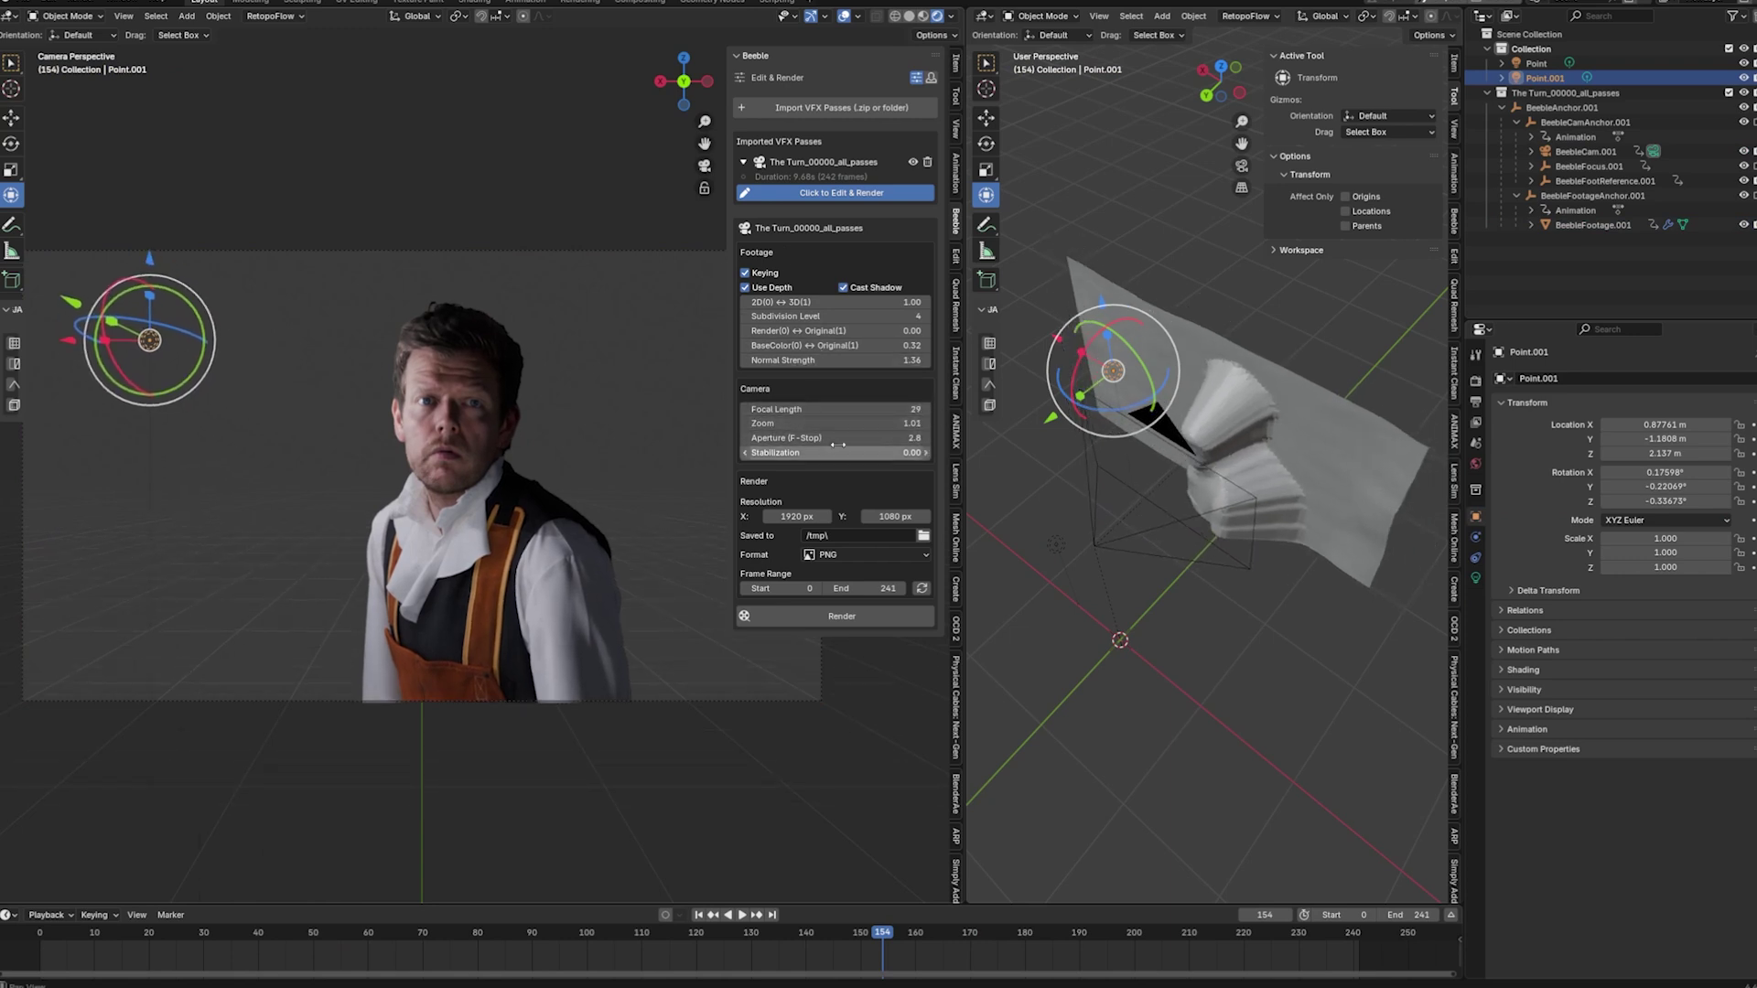
- Delete the driver on BeebleCam.001's lens Focal Length, then move the camera along Y
{"action": "left_click", "coordinate": [1174, 434]}
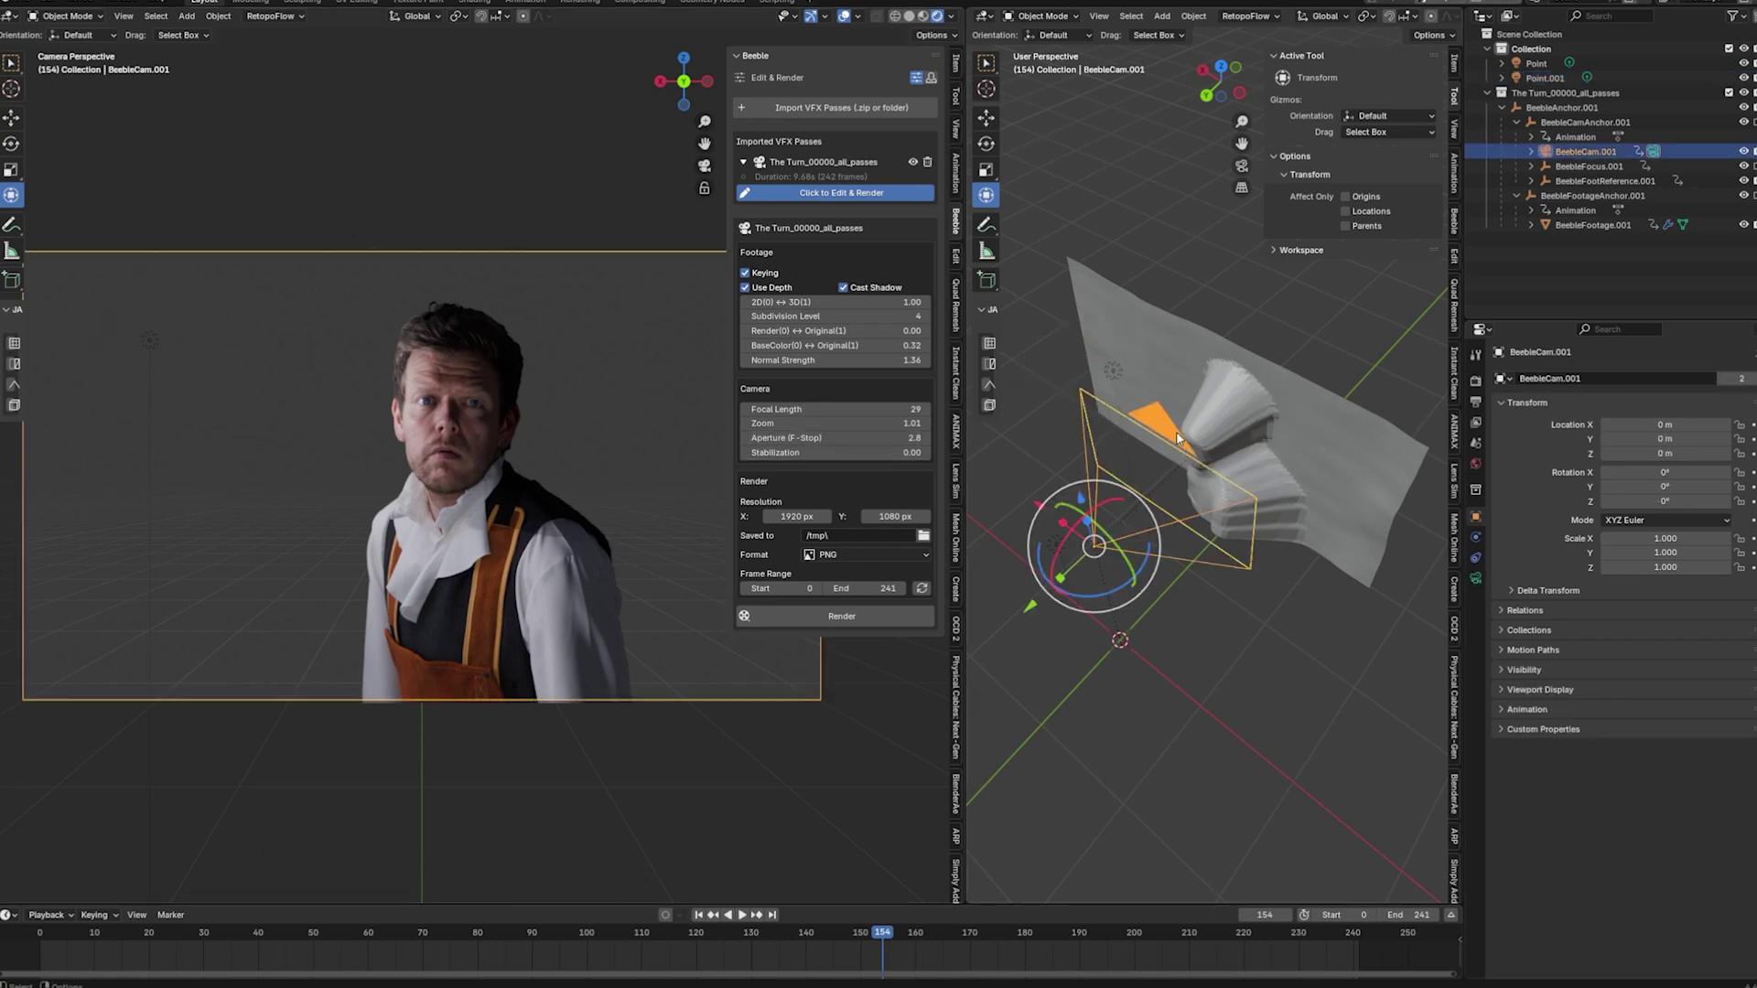
{"action": "left_click", "coordinate": [1475, 578]}
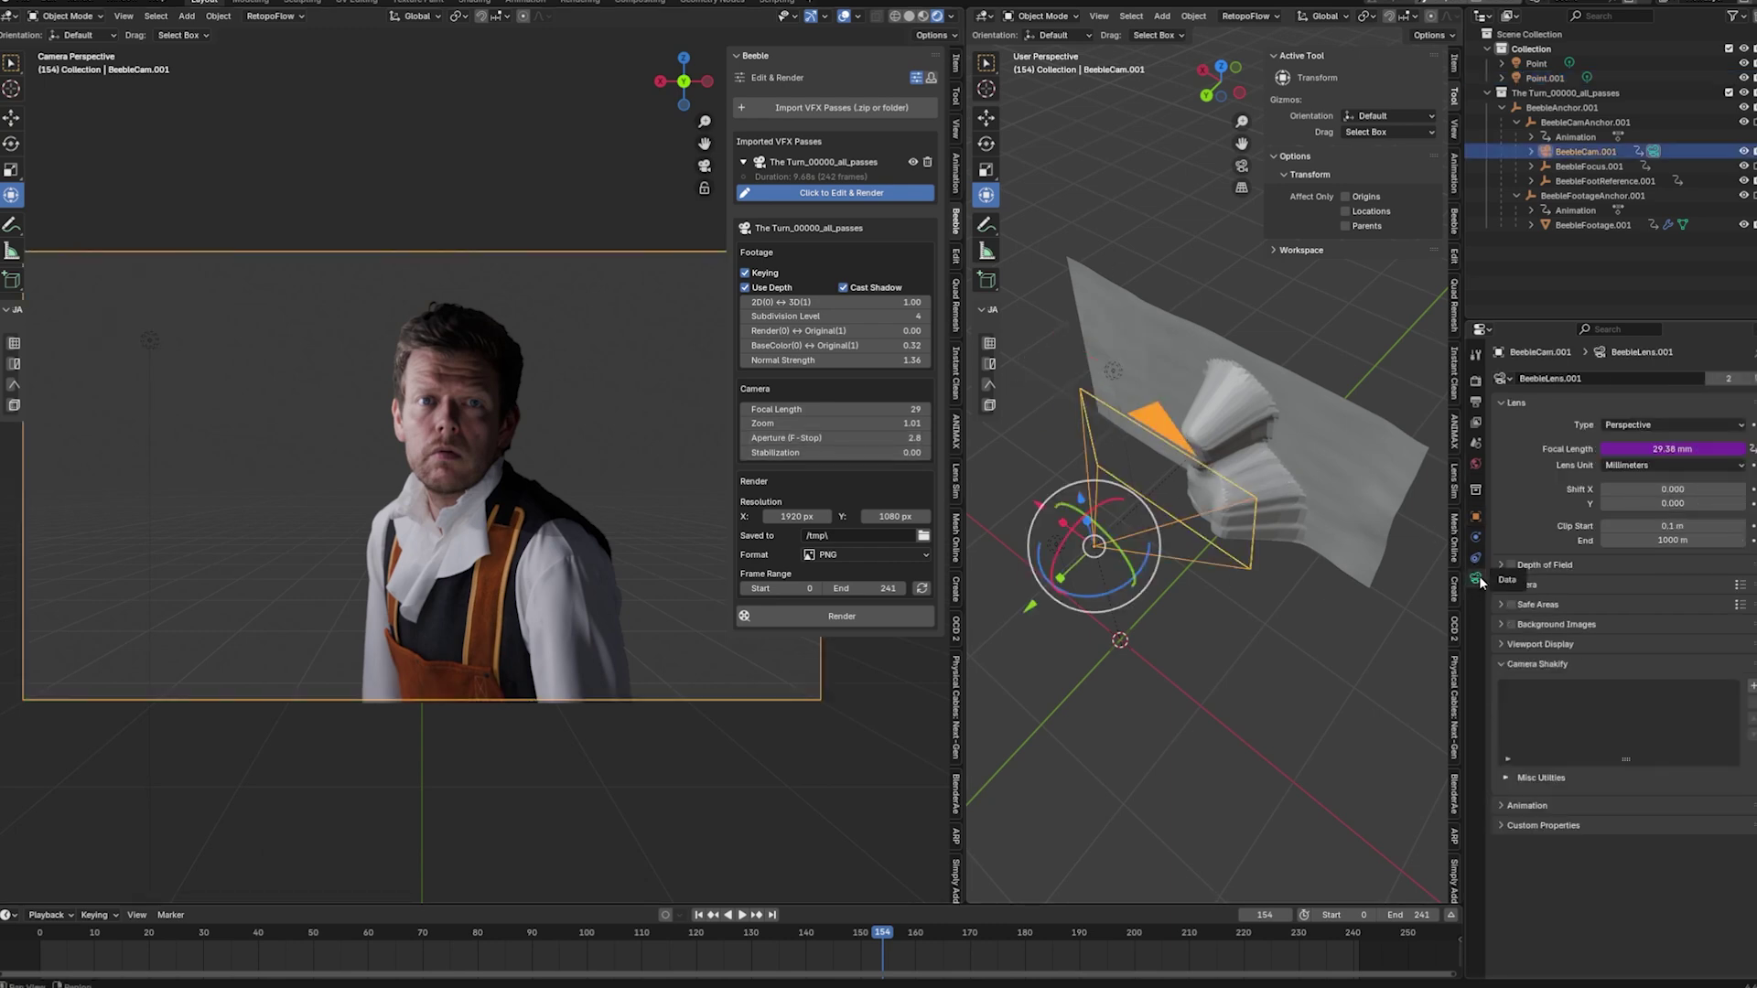
{"action": "right_click", "coordinate": [1645, 449]}
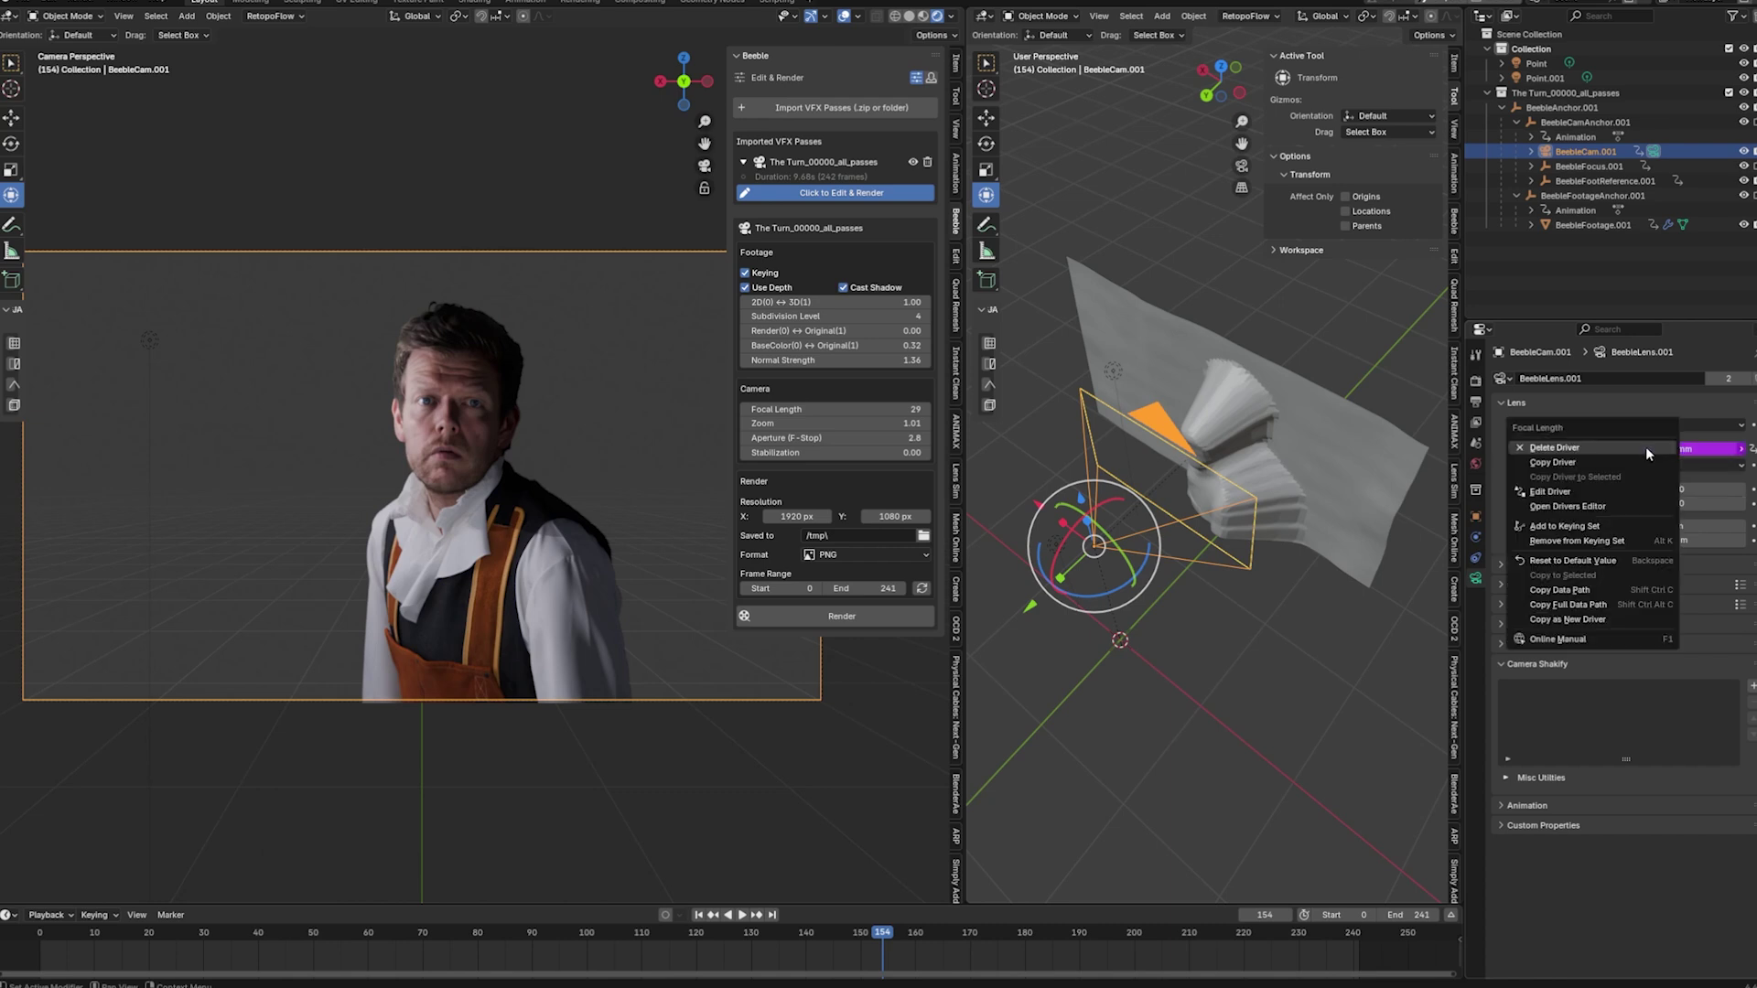
{"action": "left_click", "coordinate": [1592, 475]}
{"action": "left_click_drag", "start_coordinate": [1031, 606], "coordinate": [1399, 517]}
- Cancel the camera move and compare flat versus depth footage while sliding the camera along X
{"action": "right_click", "coordinate": [1399, 517]}
{"action": "left_click", "coordinate": [745, 288]}
{"action": "mouse_move", "coordinate": [991, 543]}
{"action": "left_mouse_down"}
{"action": "mouse_move", "coordinate": [1043, 558]}
{"action": "mouse_move", "coordinate": [1017, 549]}
{"action": "left_mouse_up"}
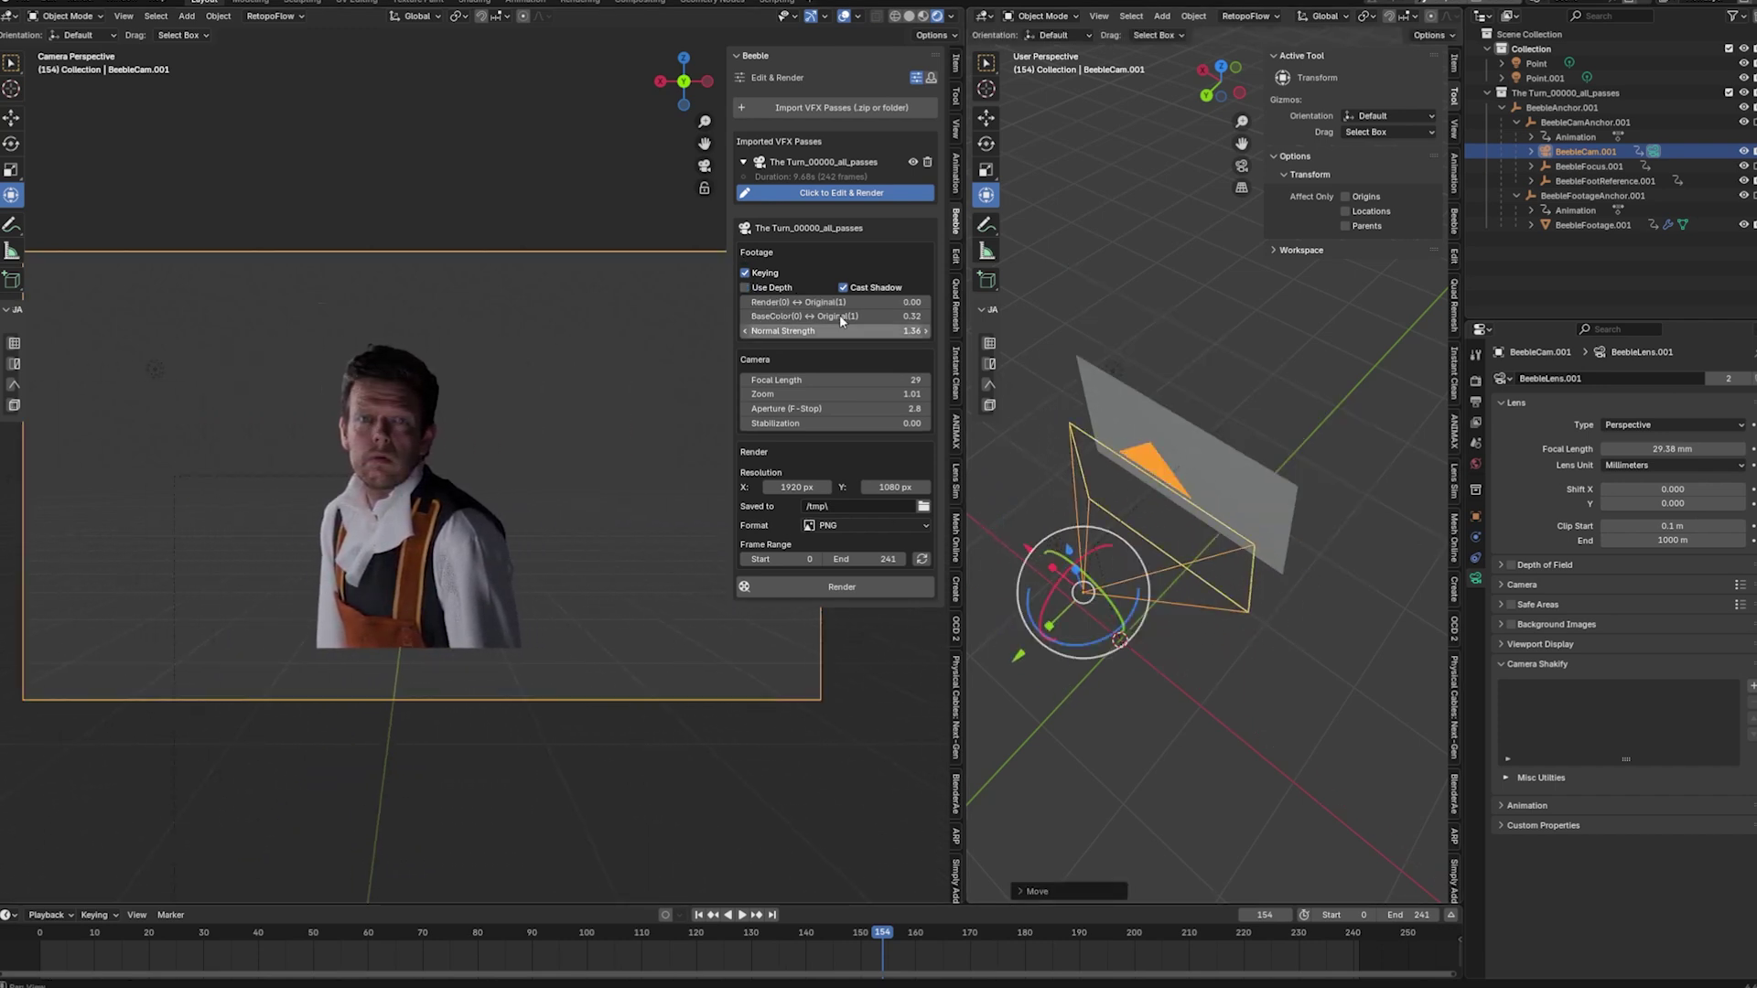
{"action": "left_click", "coordinate": [746, 287]}
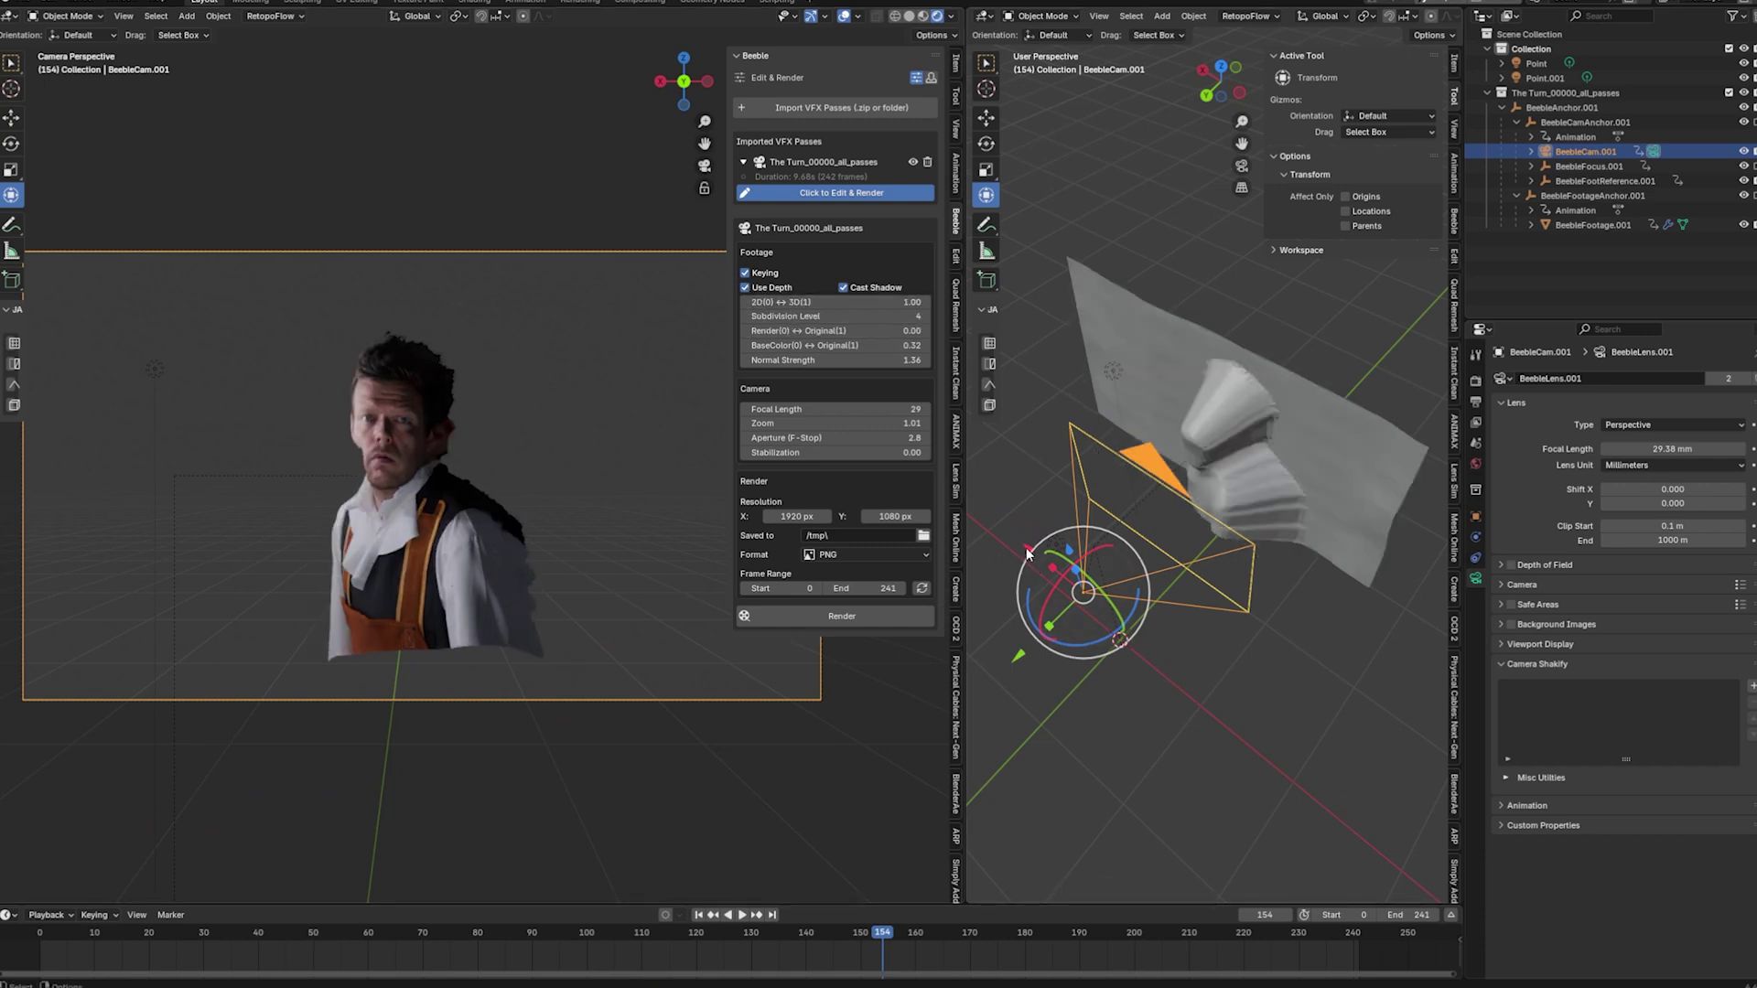
- Reposition the camera along X with depth off, then play and stop at frame 169
{"action": "mouse_move", "coordinate": [1022, 549]}
{"action": "left_mouse_down"}
{"action": "mouse_move", "coordinate": [987, 535]}
{"action": "mouse_move", "coordinate": [1001, 540]}
{"action": "left_mouse_up"}
{"action": "left_click", "coordinate": [745, 287]}
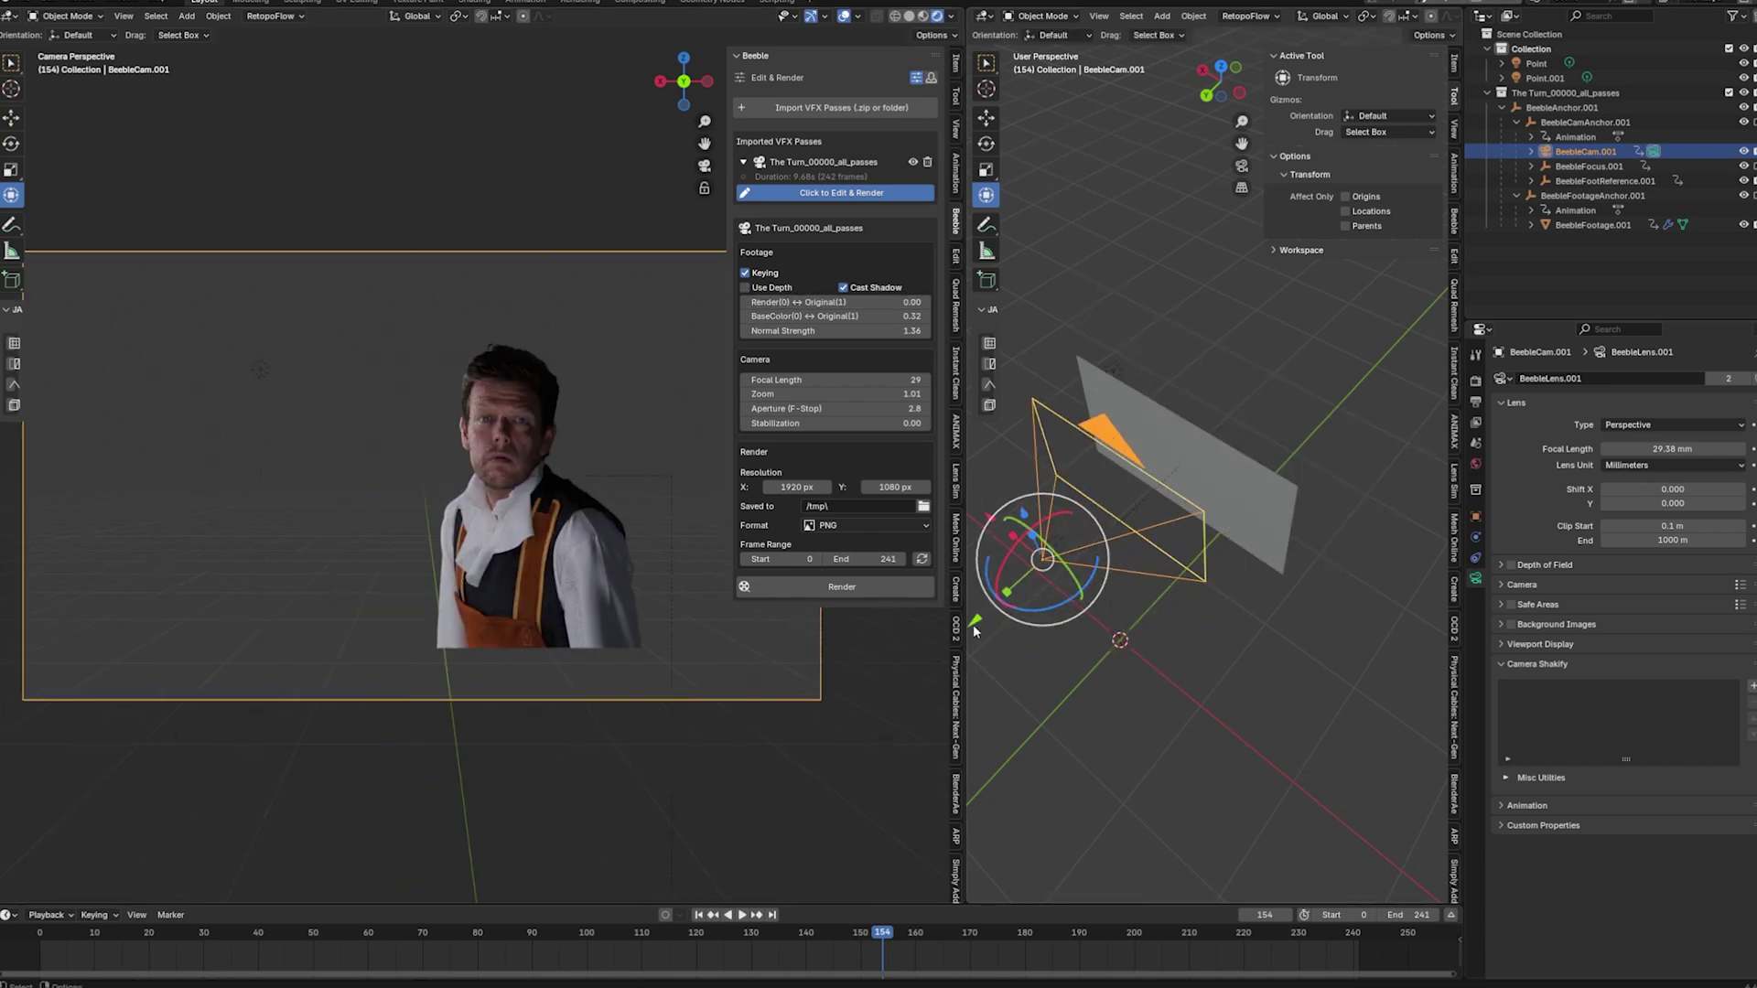
{"action": "left_click_drag", "start_coordinate": [975, 629], "coordinate": [1034, 503]}
{"action": "left_click", "coordinate": [728, 915]}
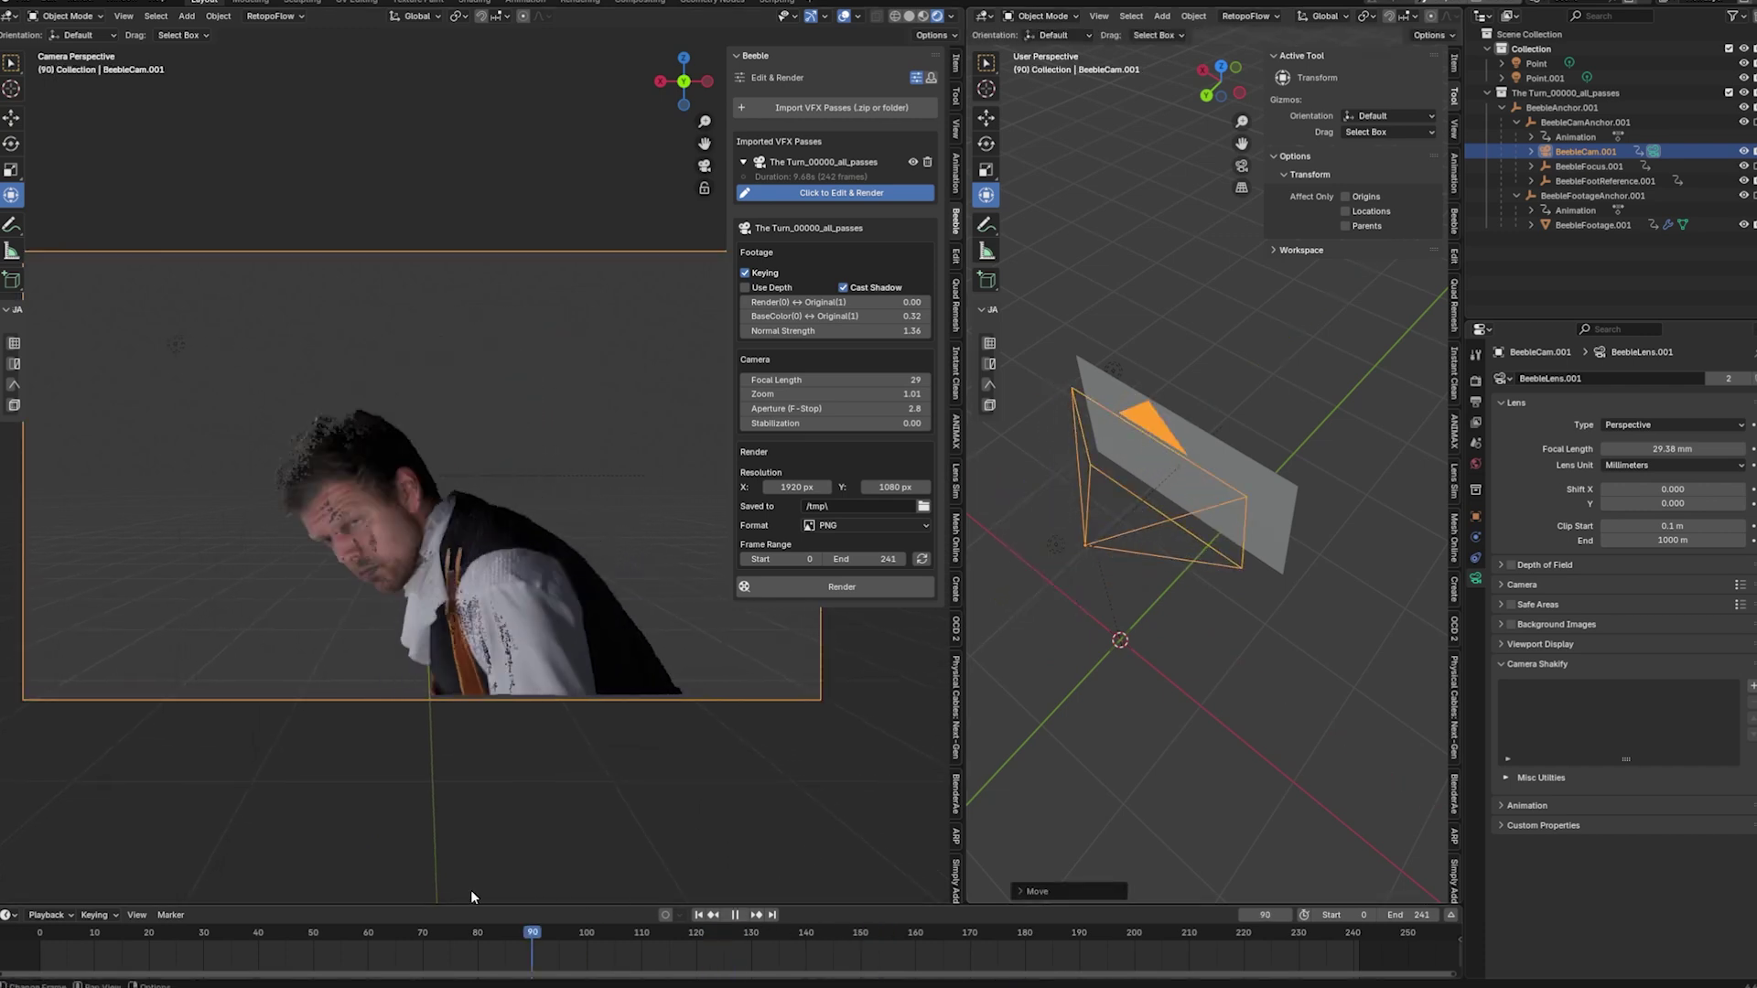
{"action": "key", "text": "space"}
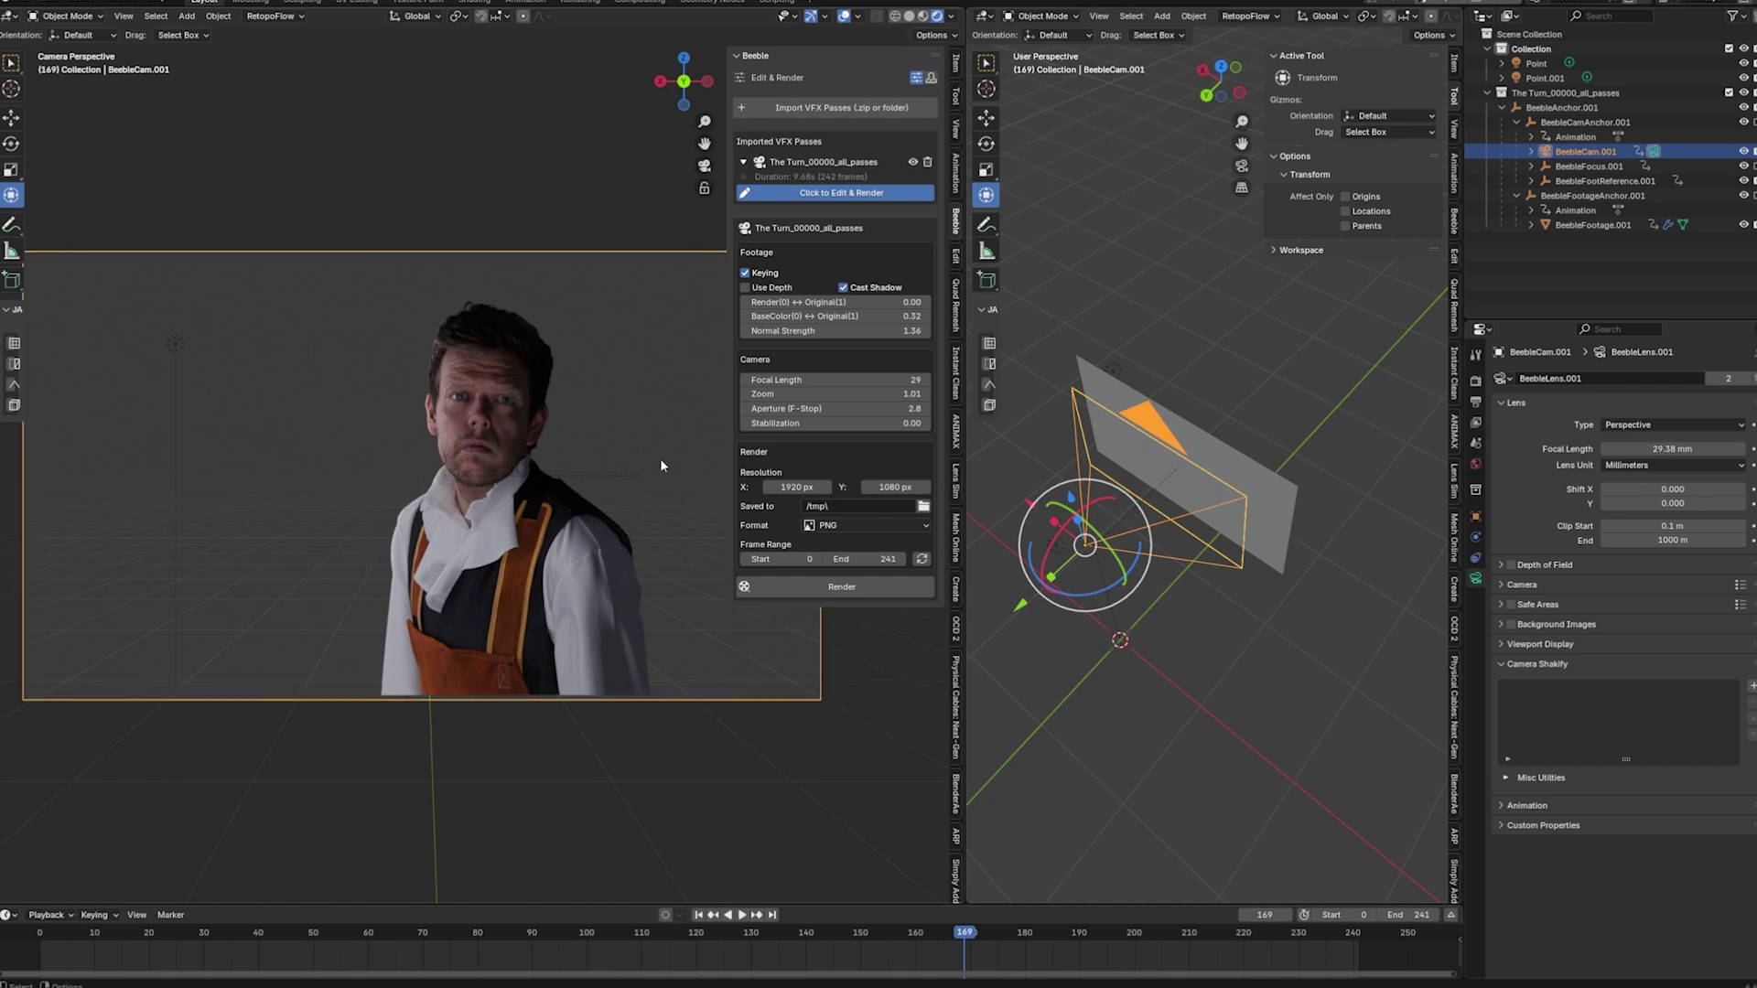
- Switch the viewport to Solid shading and bring the Frankenstein Labratory project to the front
{"action": "left_click", "coordinate": [910, 17]}
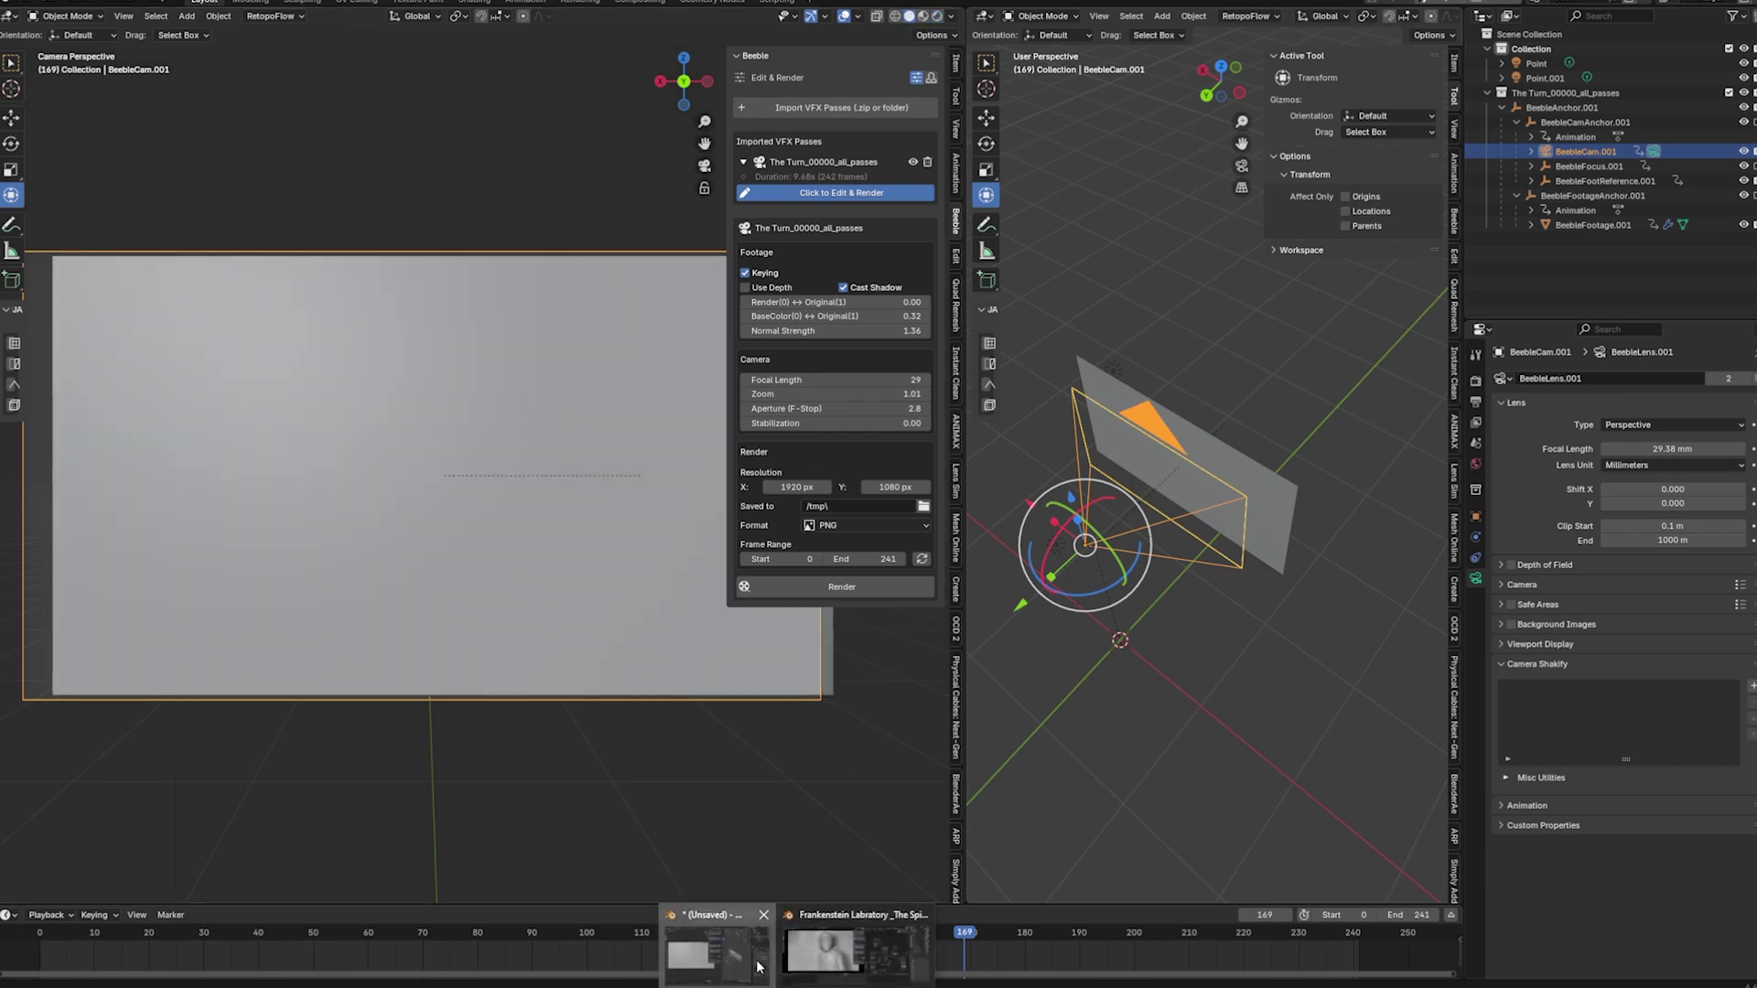
{"action": "mouse_move", "coordinate": [761, 956]}
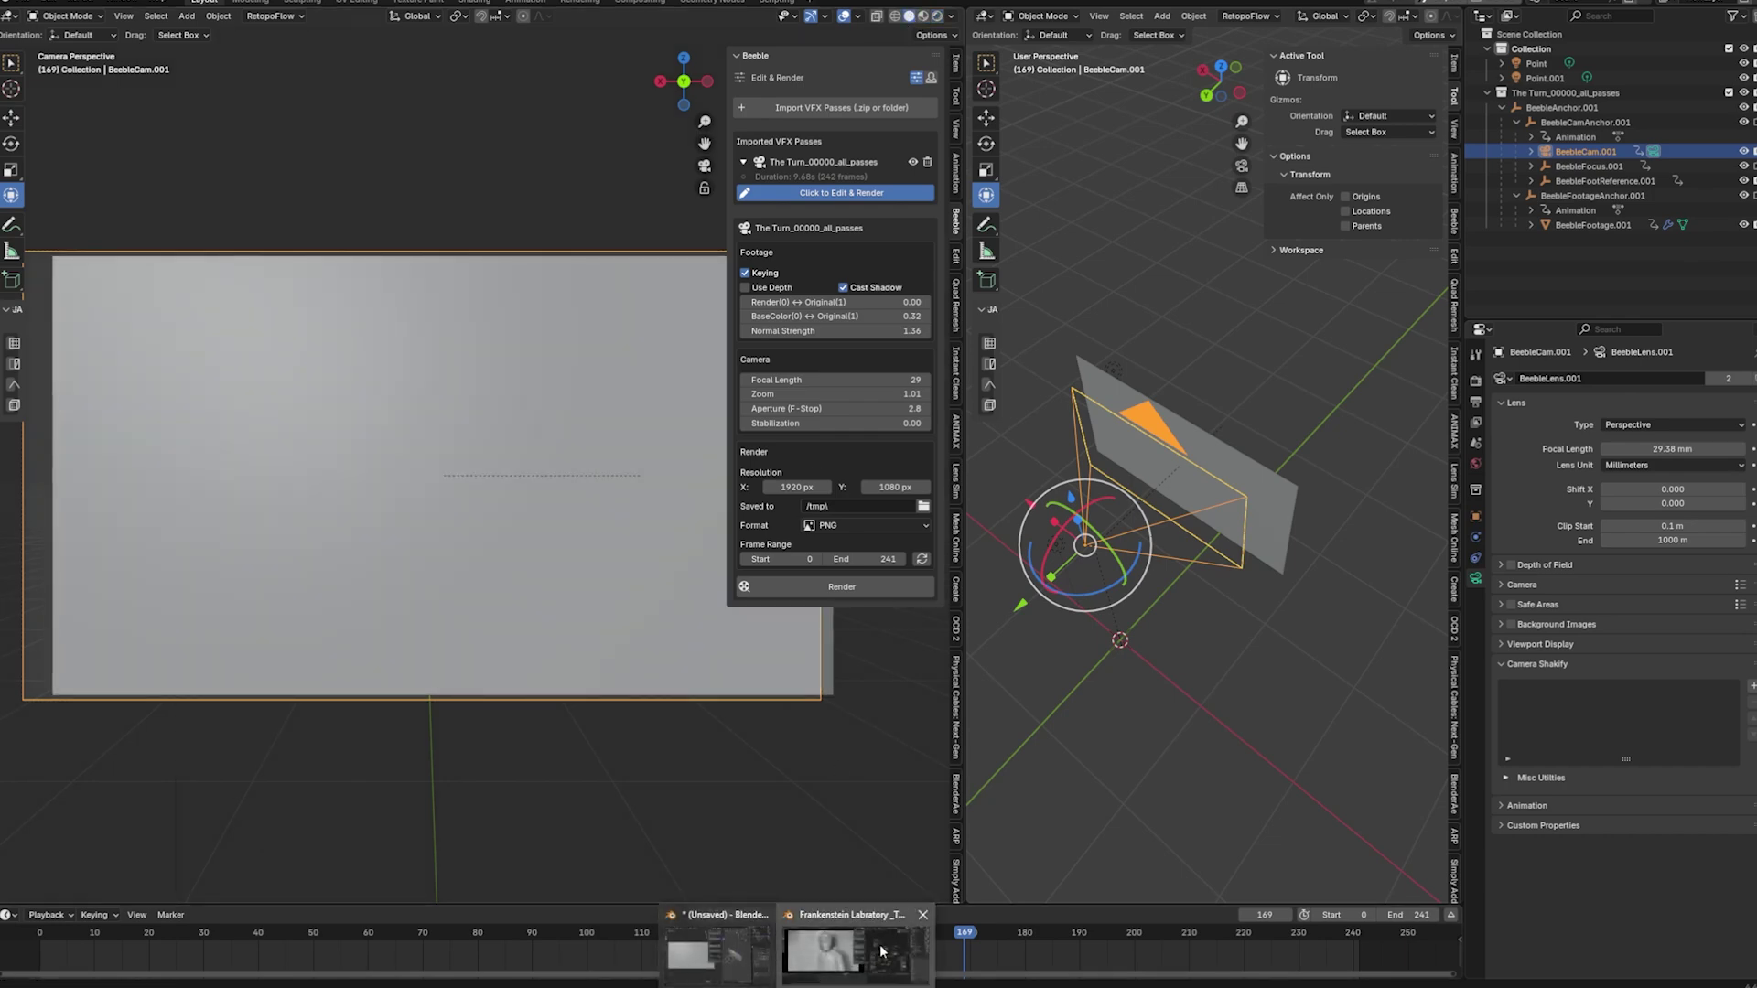
{"action": "left_click", "coordinate": [880, 952]}
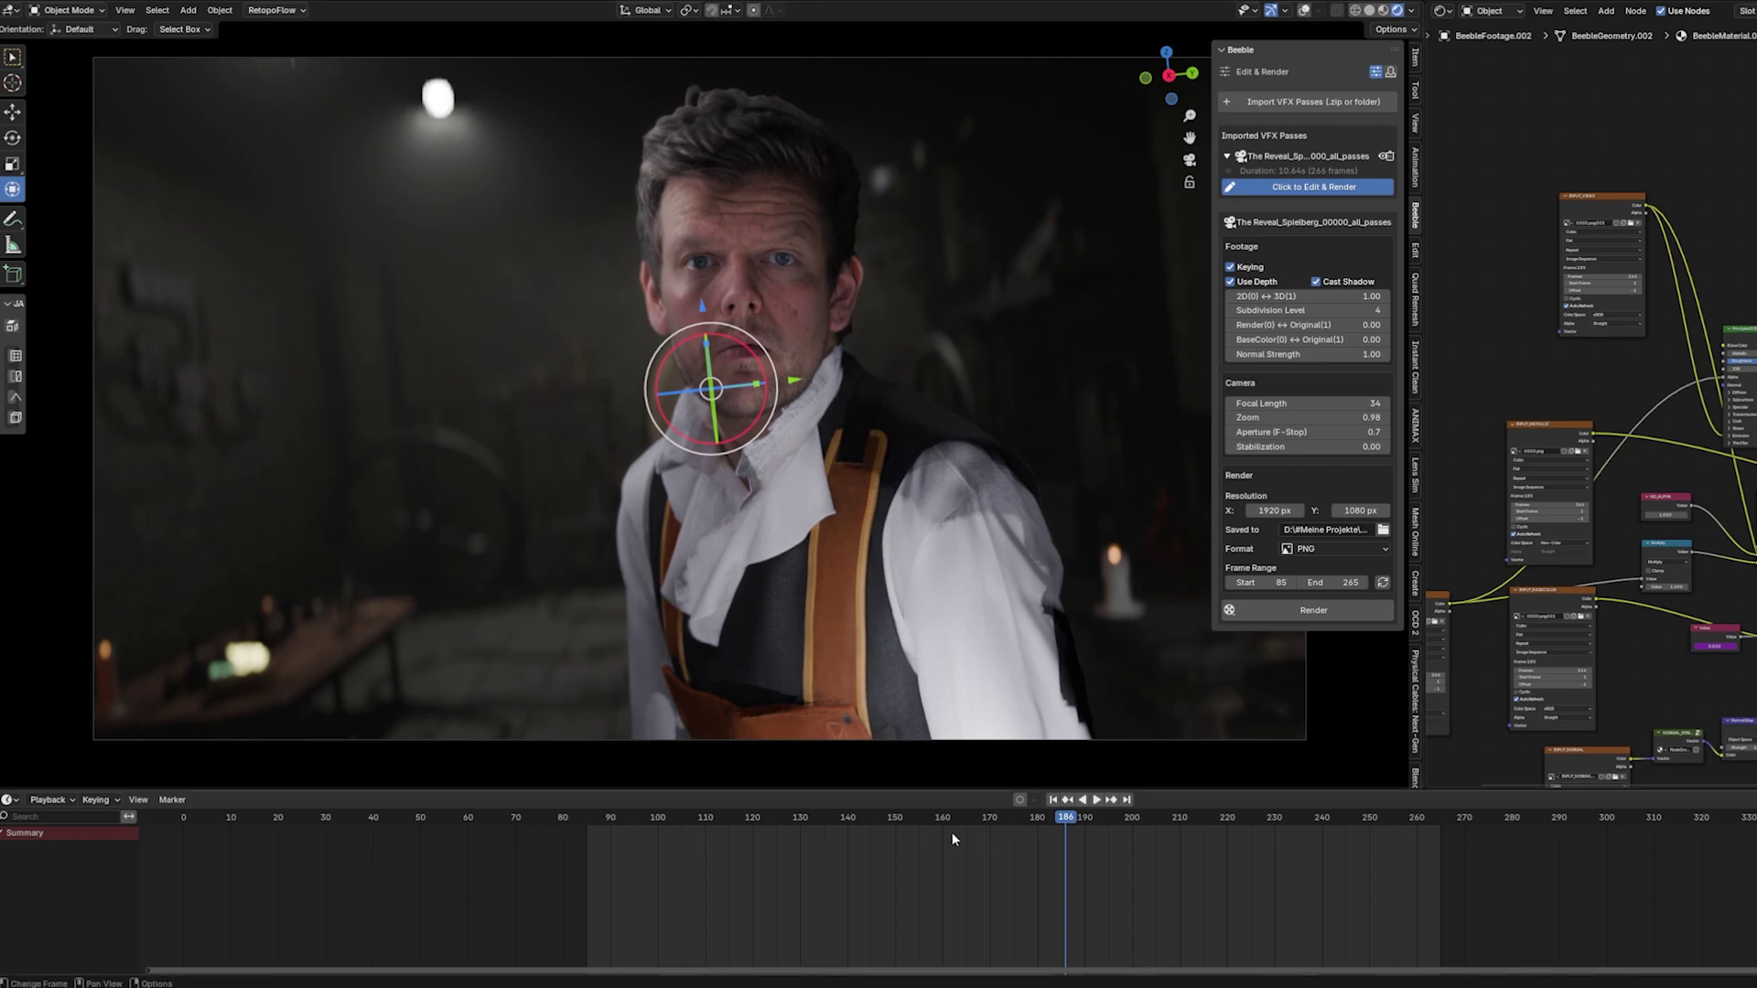
- Play the composited shot, scrub to frames 136, 87 and 178, play in reverse, and stop at frame 182
{"action": "key", "text": "space"}
{"action": "left_click", "coordinate": [805, 817]}
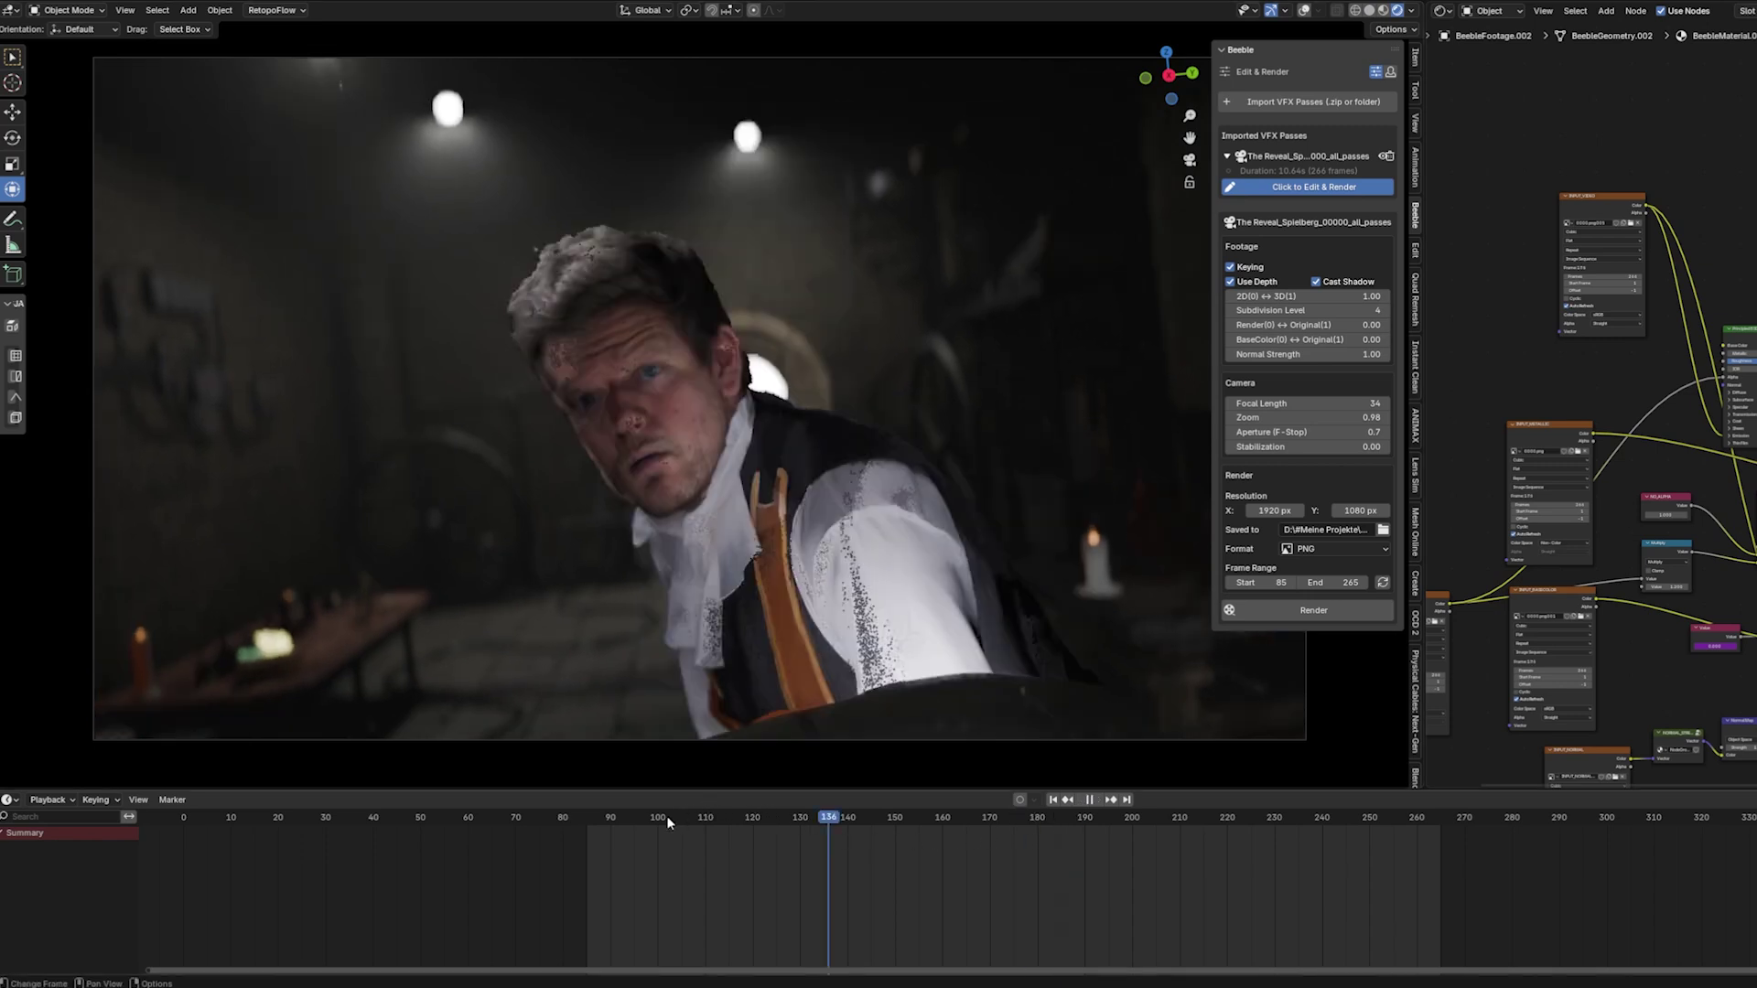
{"action": "left_click", "coordinate": [595, 826]}
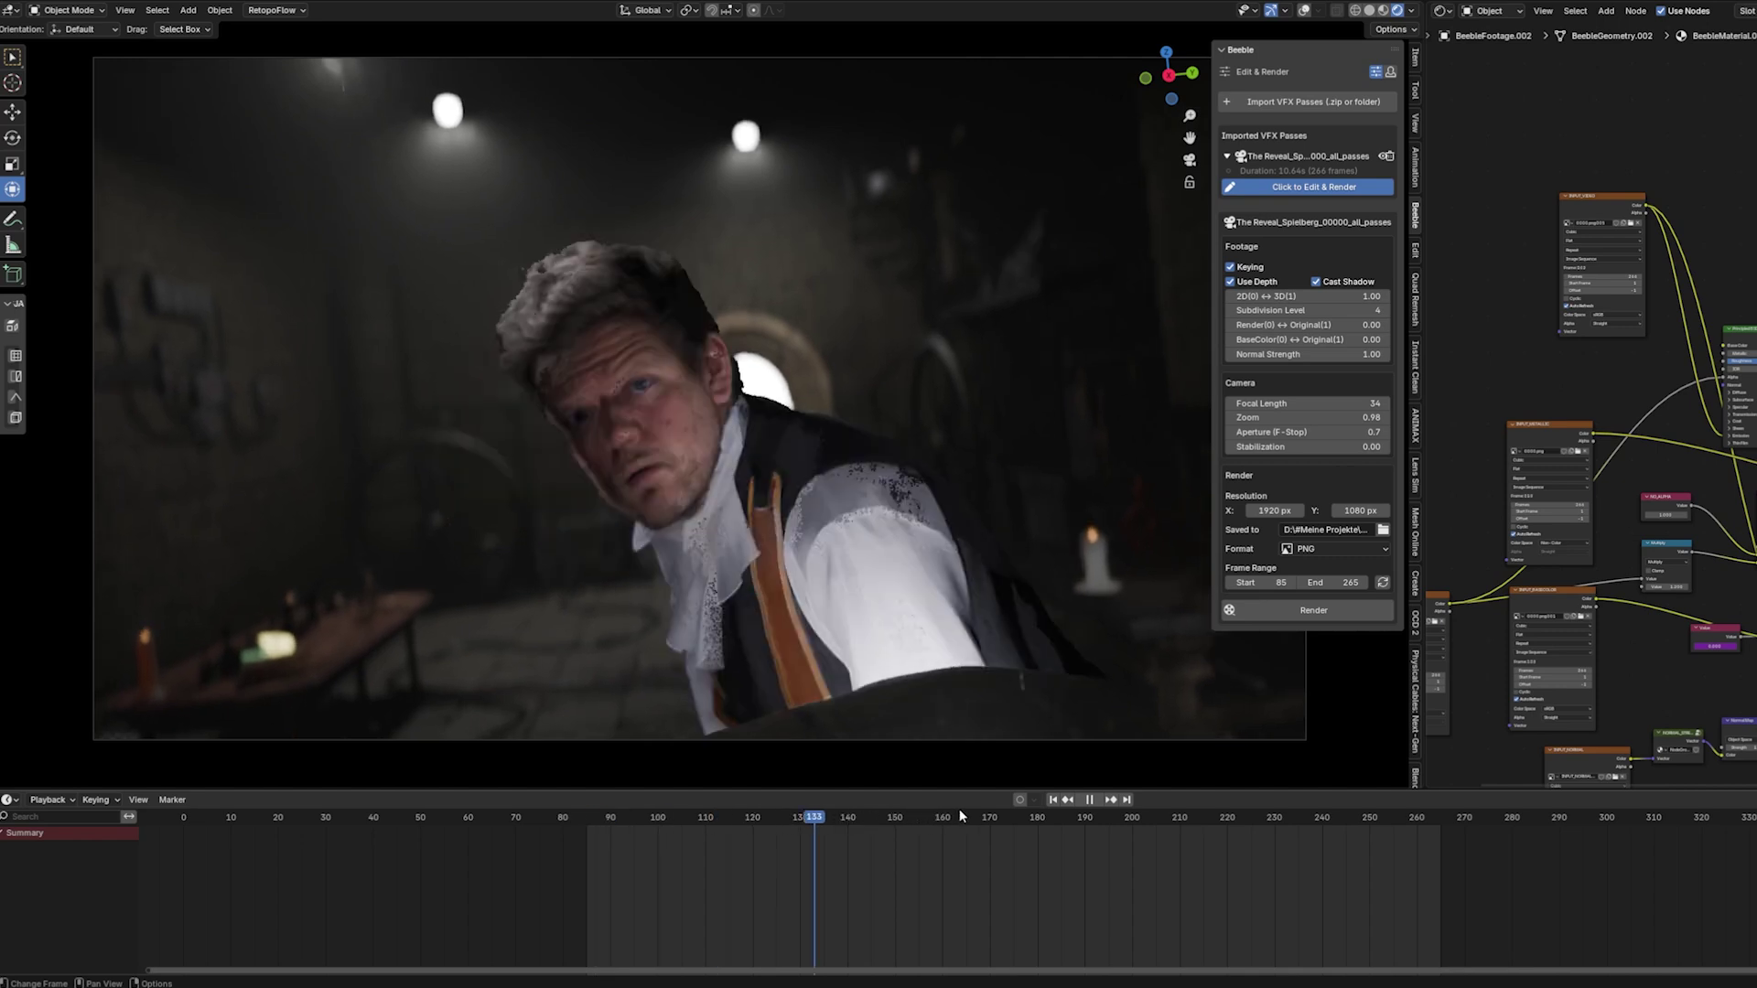
{"action": "left_click", "coordinate": [1025, 816]}
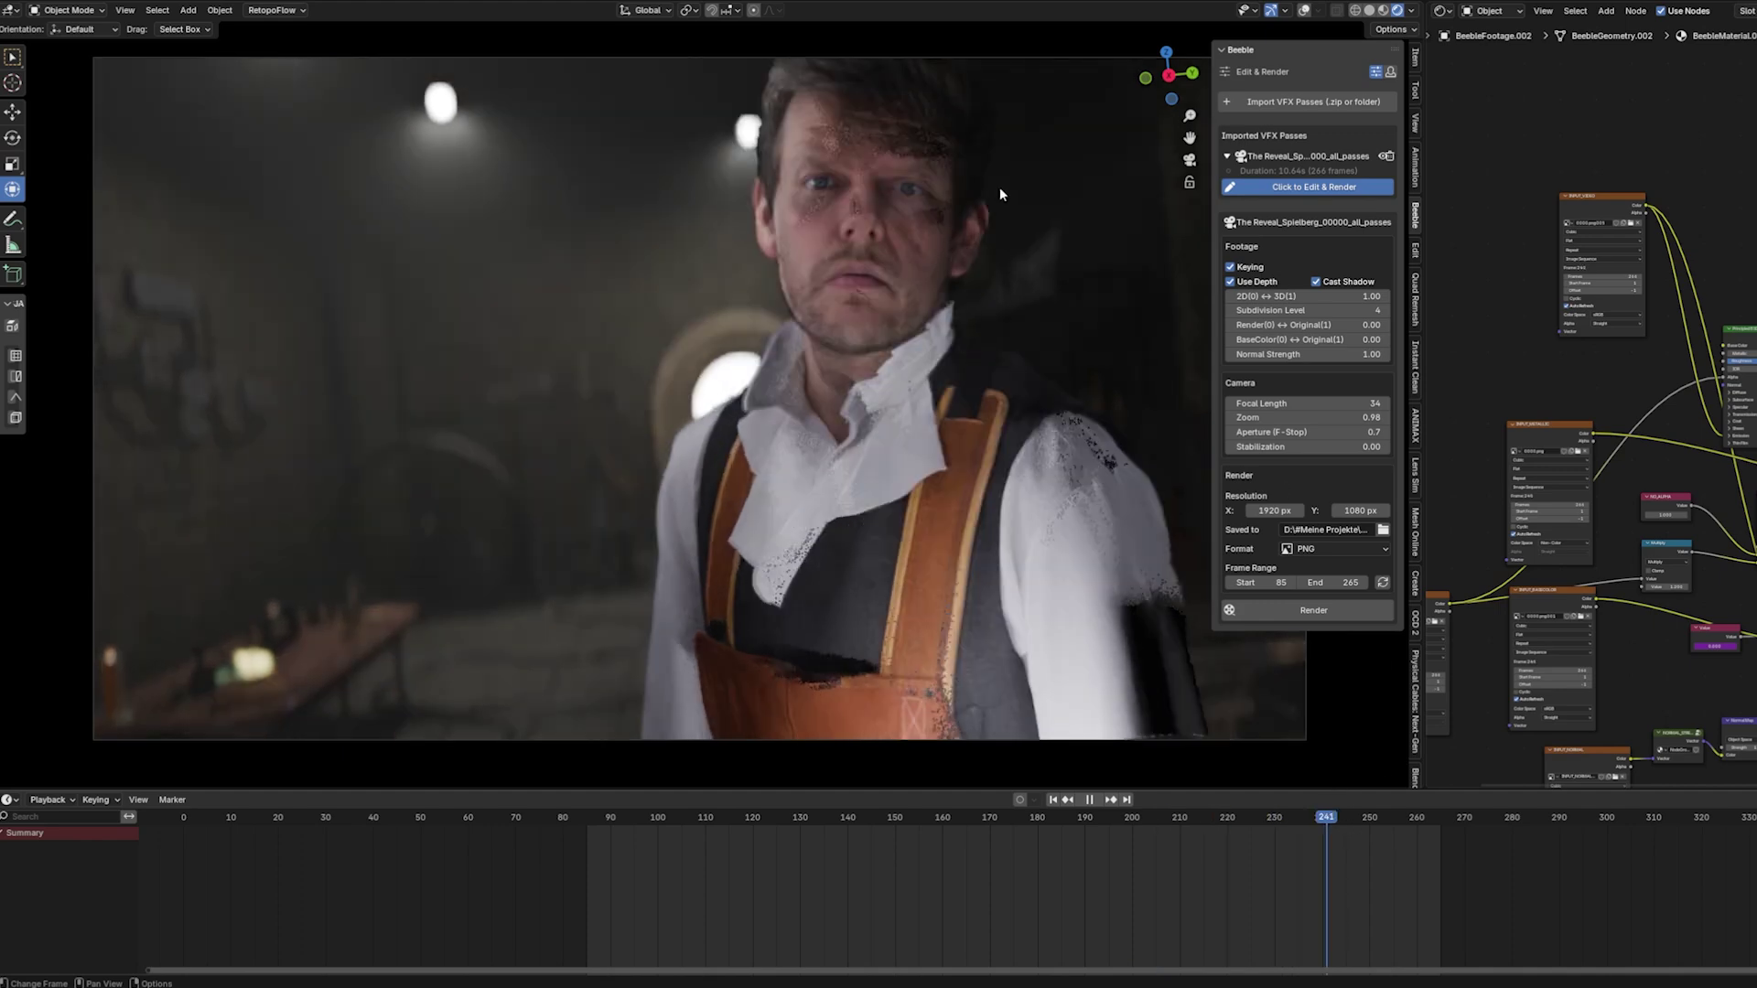
{"action": "key", "text": "space"}
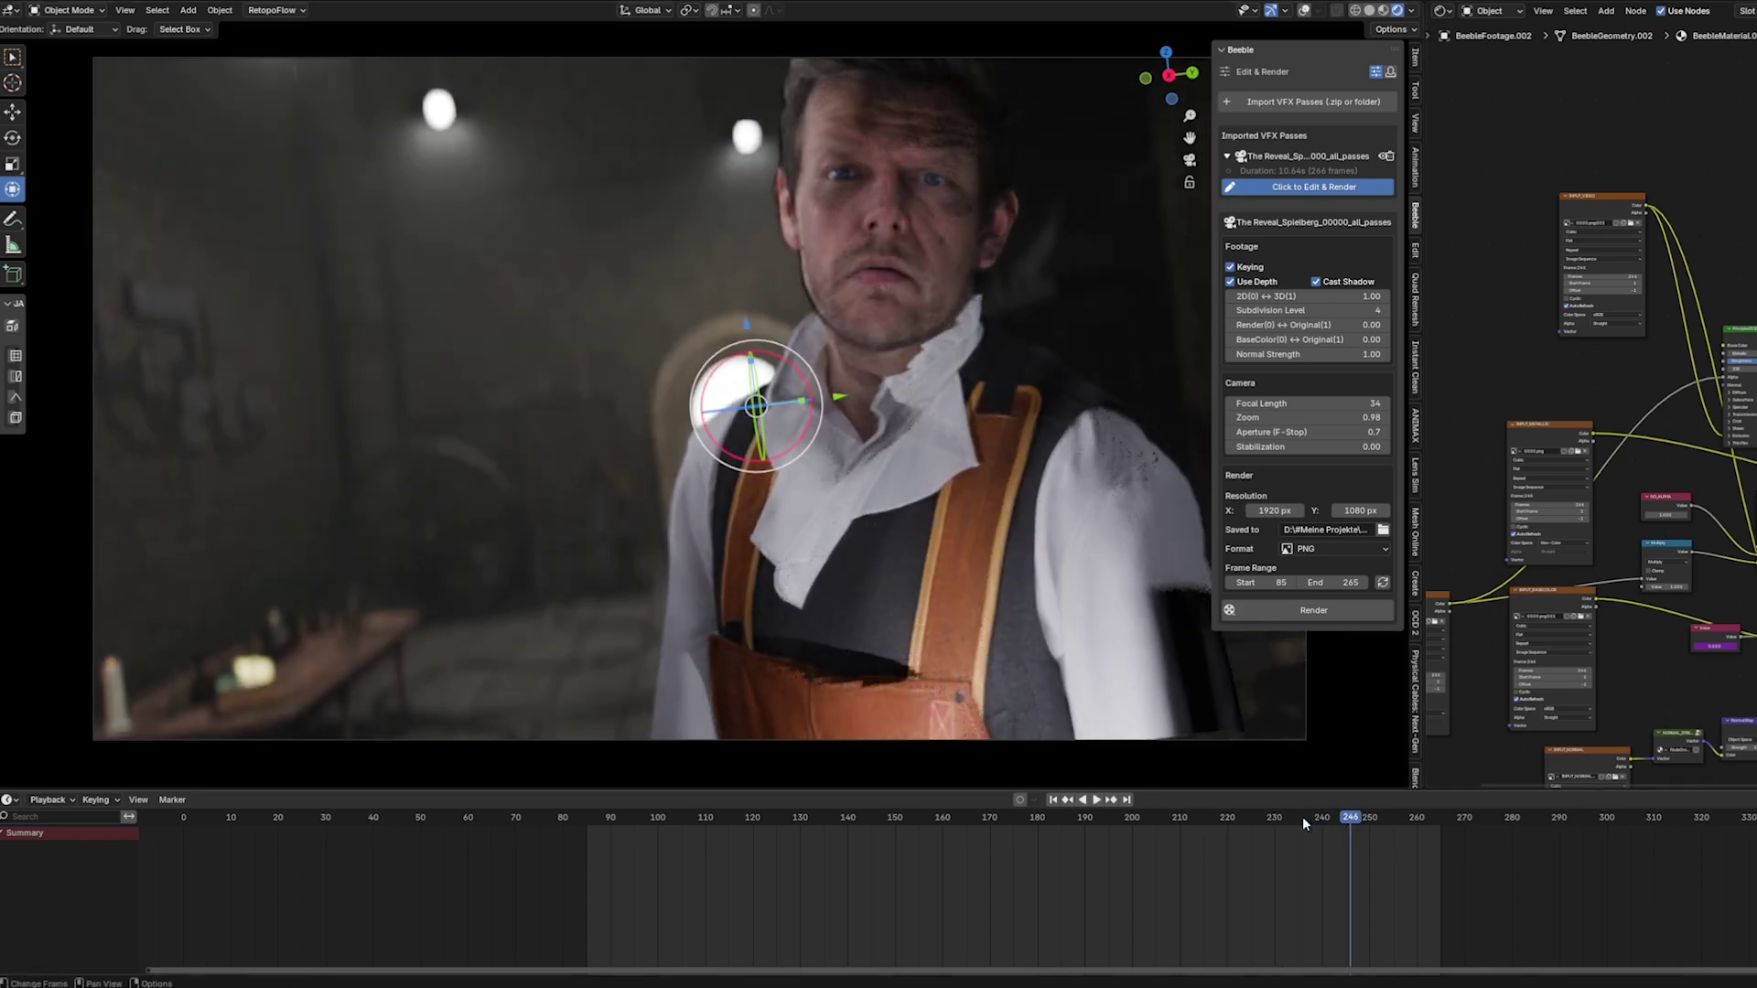
{"action": "key", "text": "shift+ctrl+space"}
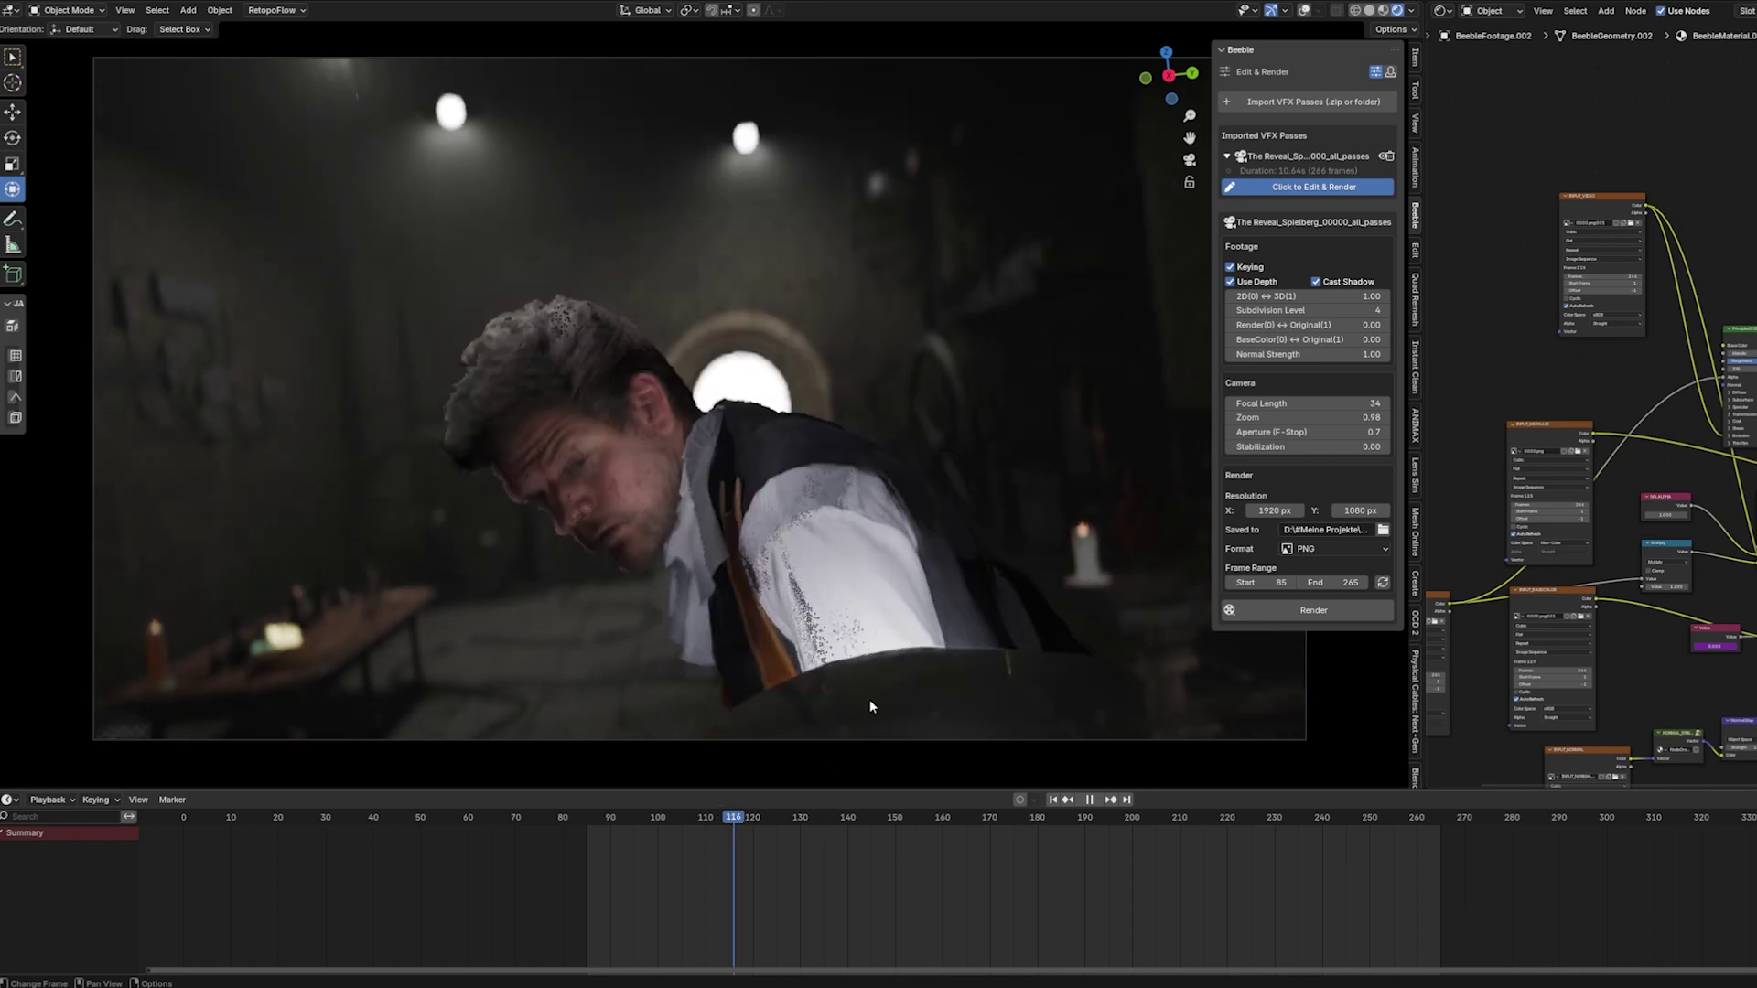
{"action": "key", "text": "space"}
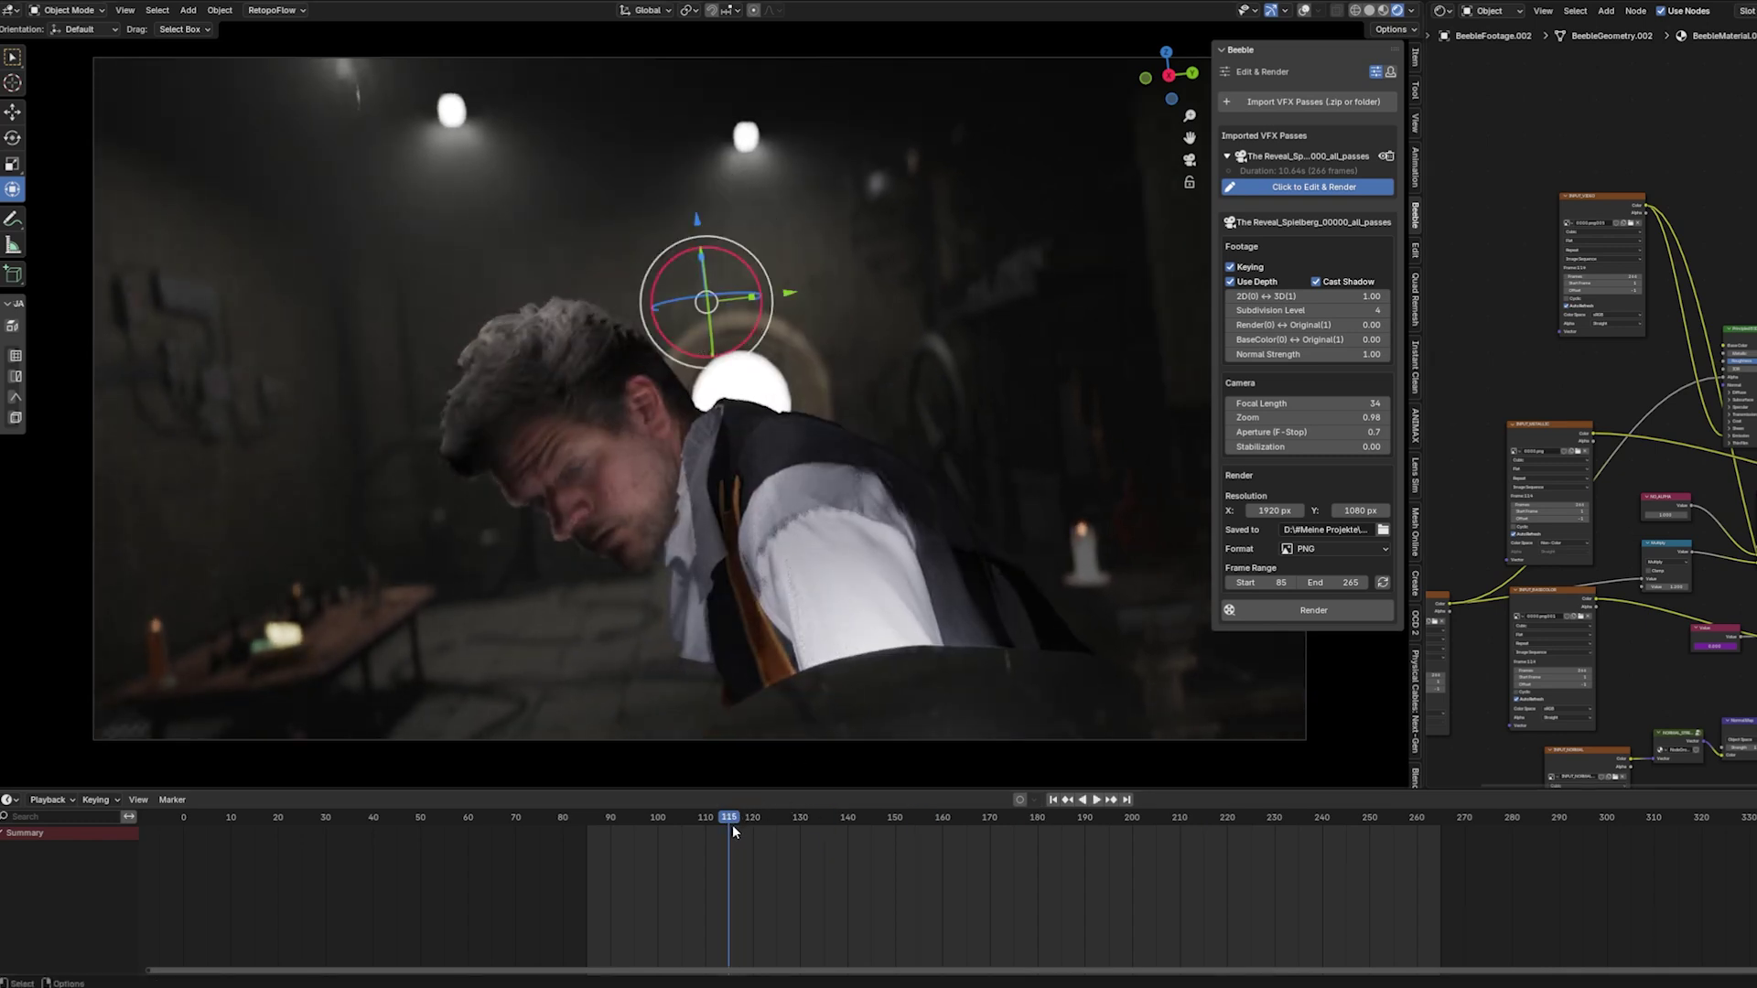
{"action": "key", "text": "space"}
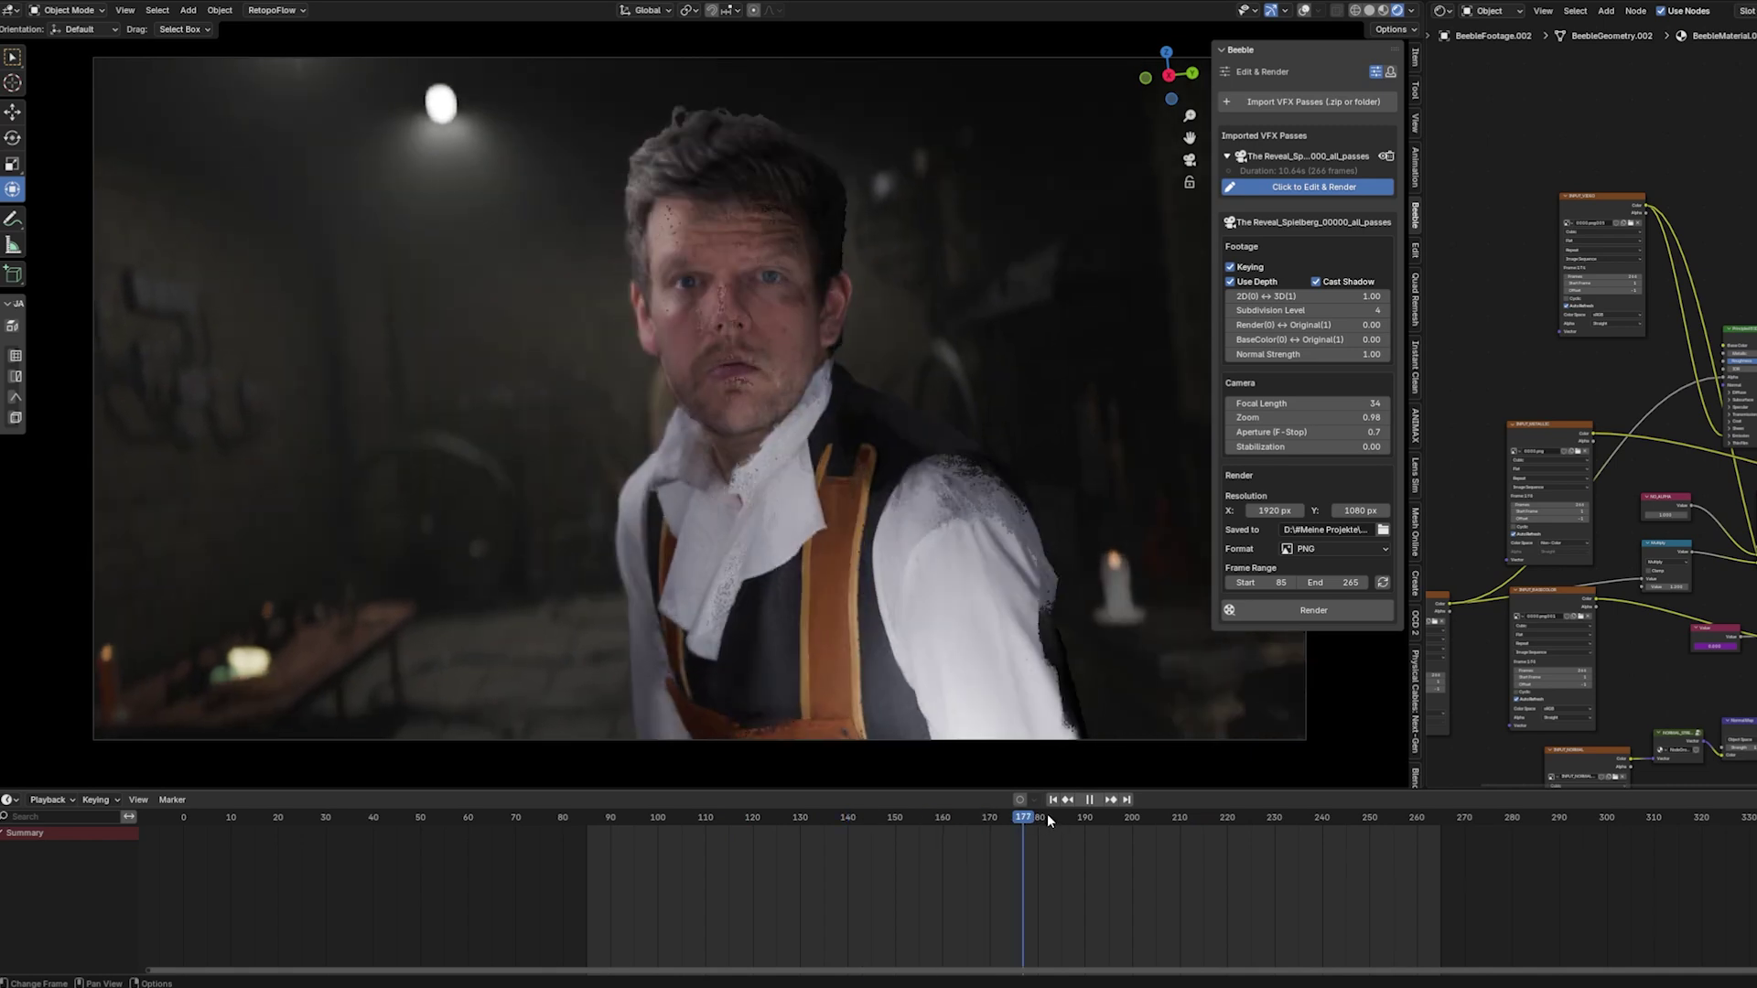
{"action": "key", "text": "space"}
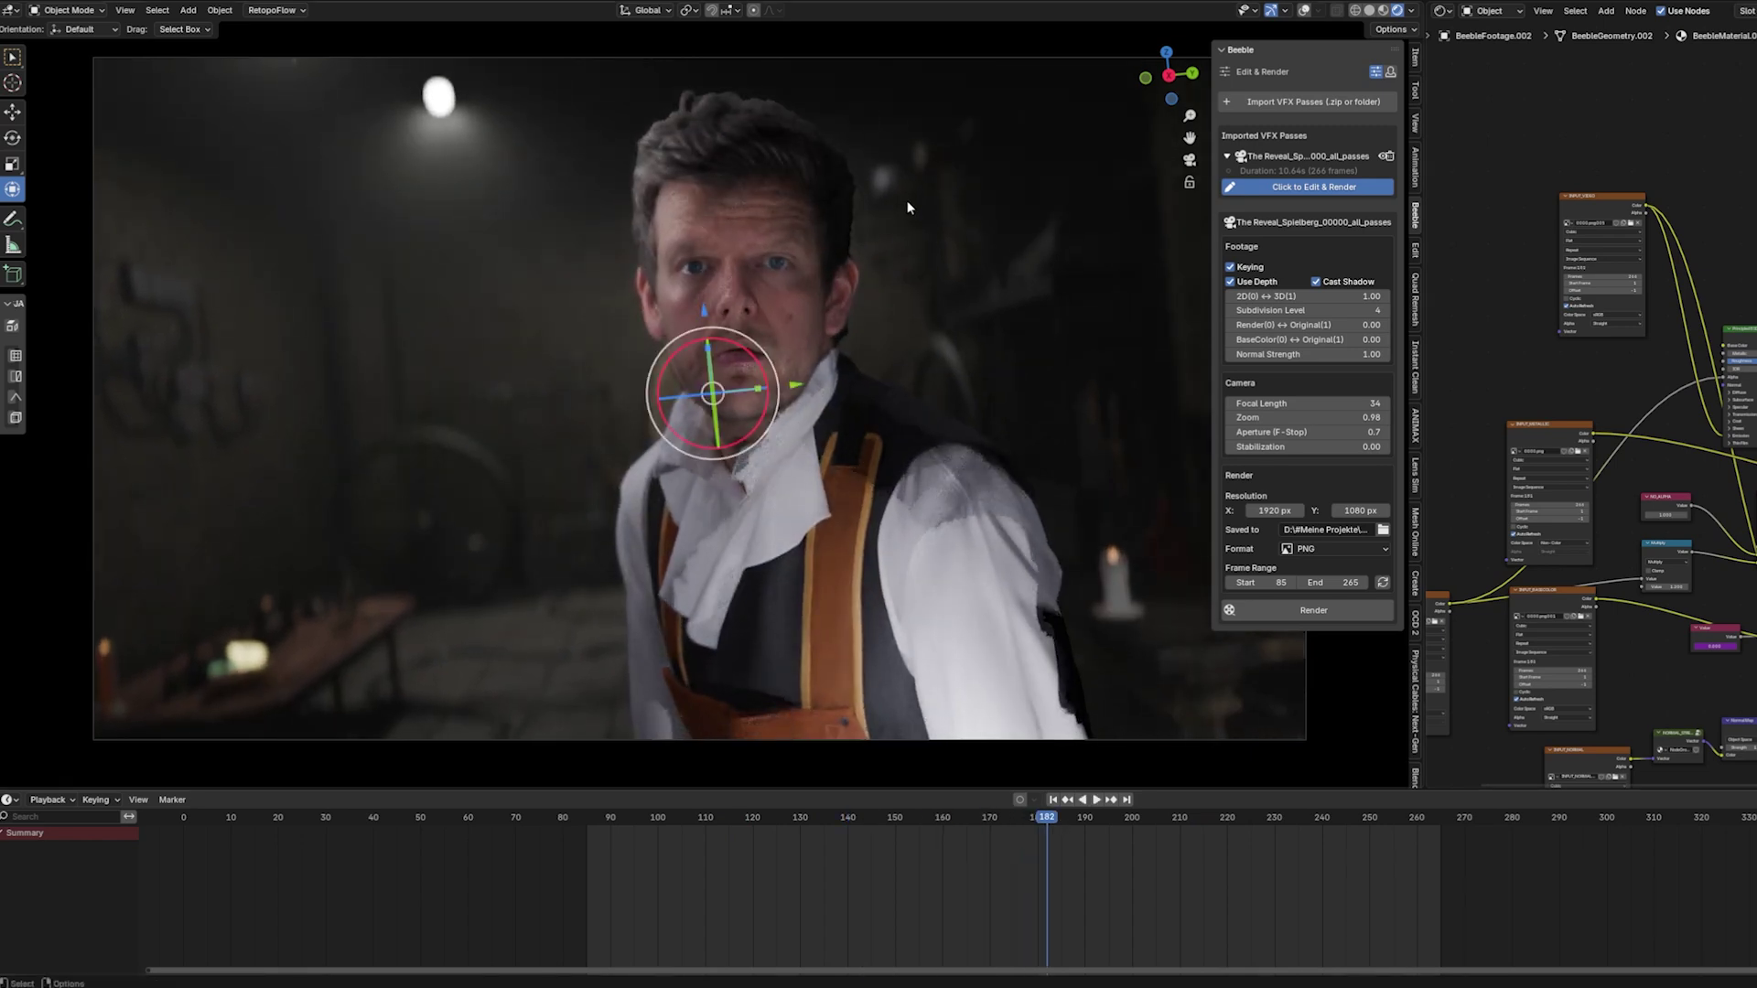